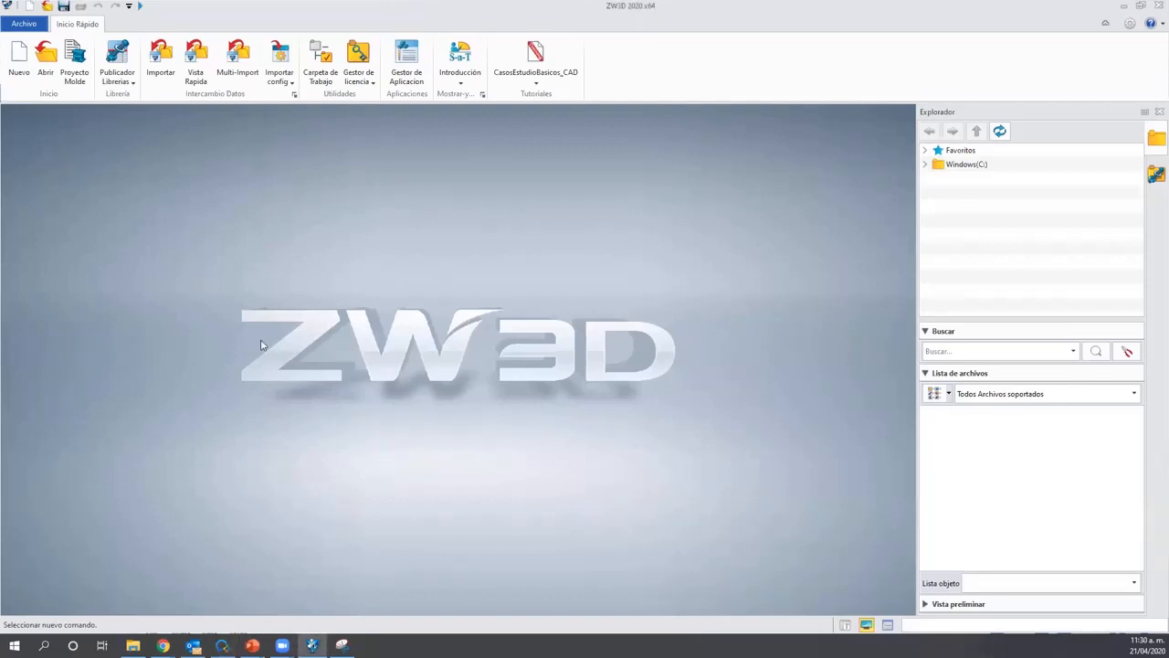
Open the Templates_MM.Z3 templates file from the Archivo menu and select PartTemplate(MM).
click(23, 24)
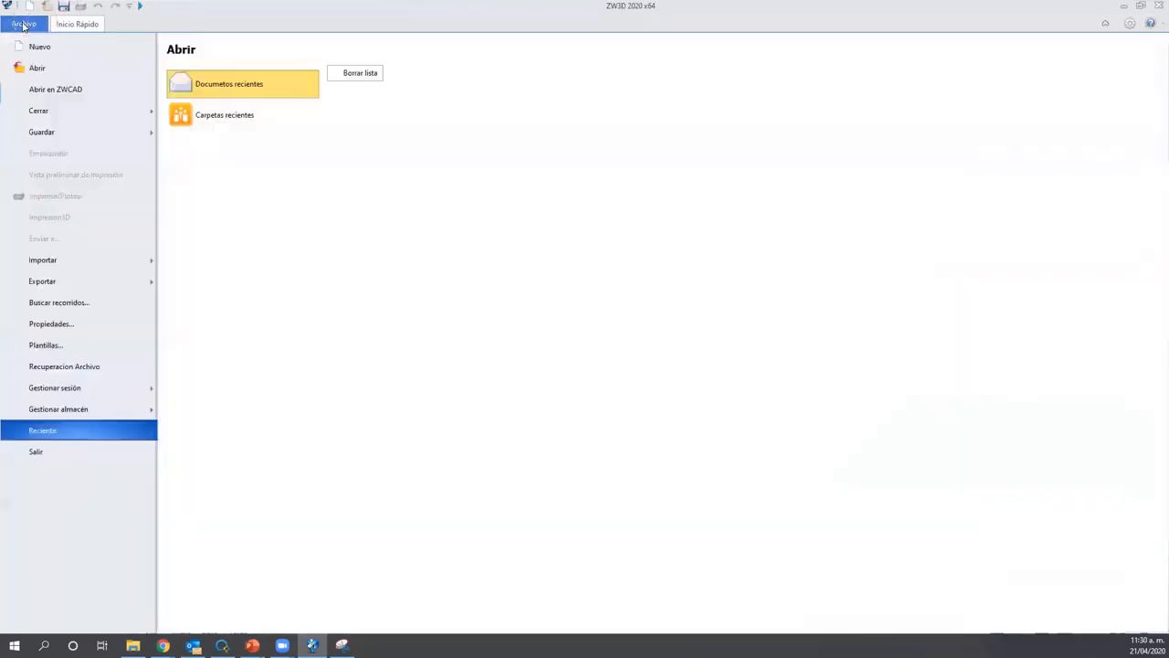
click(91, 346)
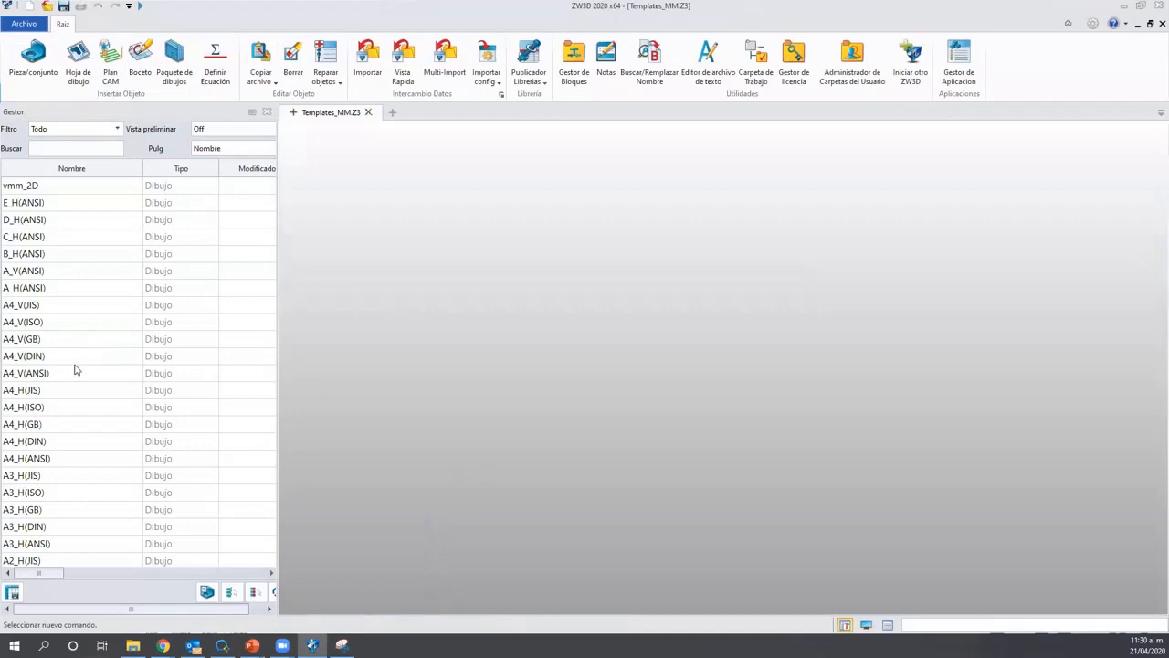
scroll(87, 369, down, 5)
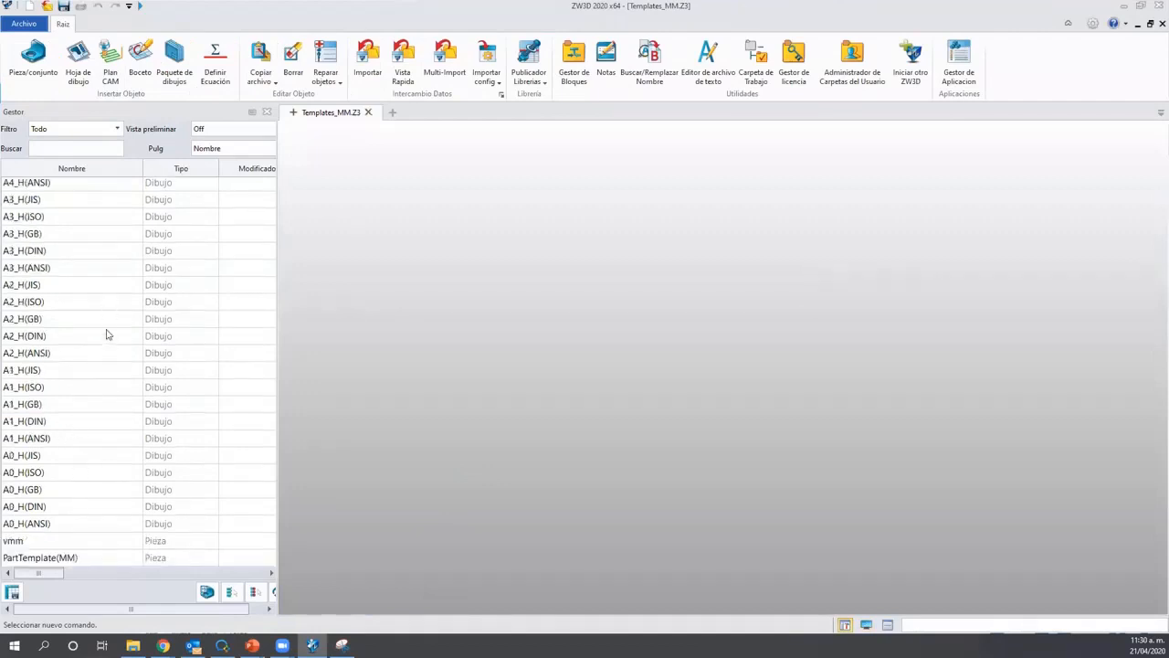
scroll(107, 402, up, 5)
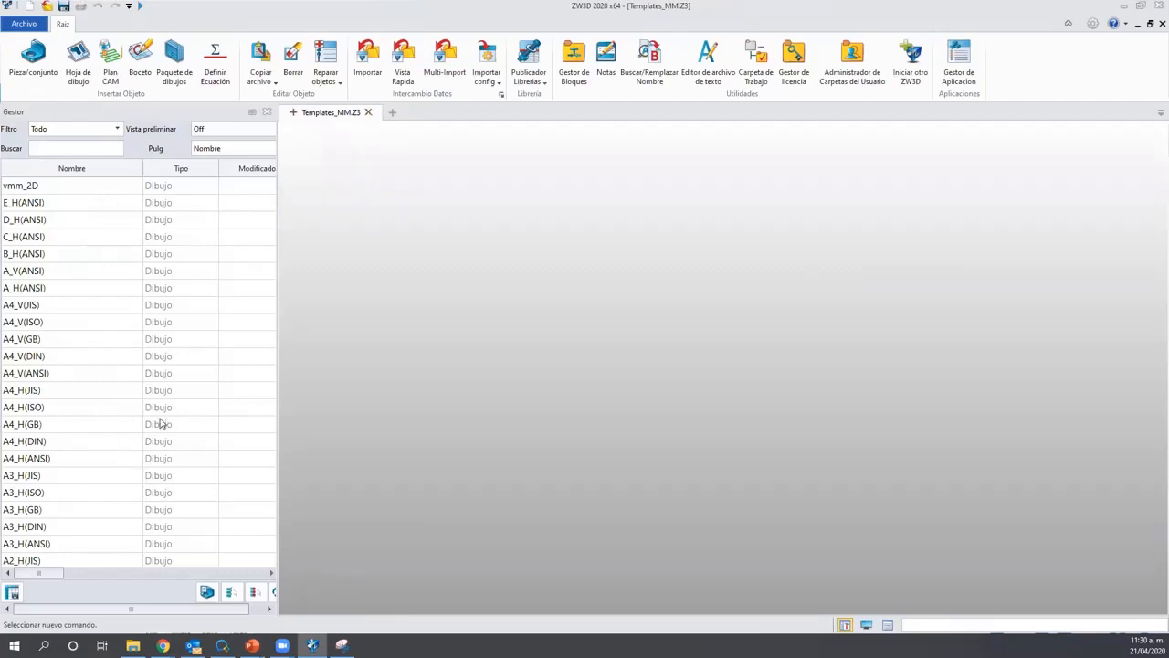
scroll(179, 332, down, 1)
scroll(50, 274, down, 4)
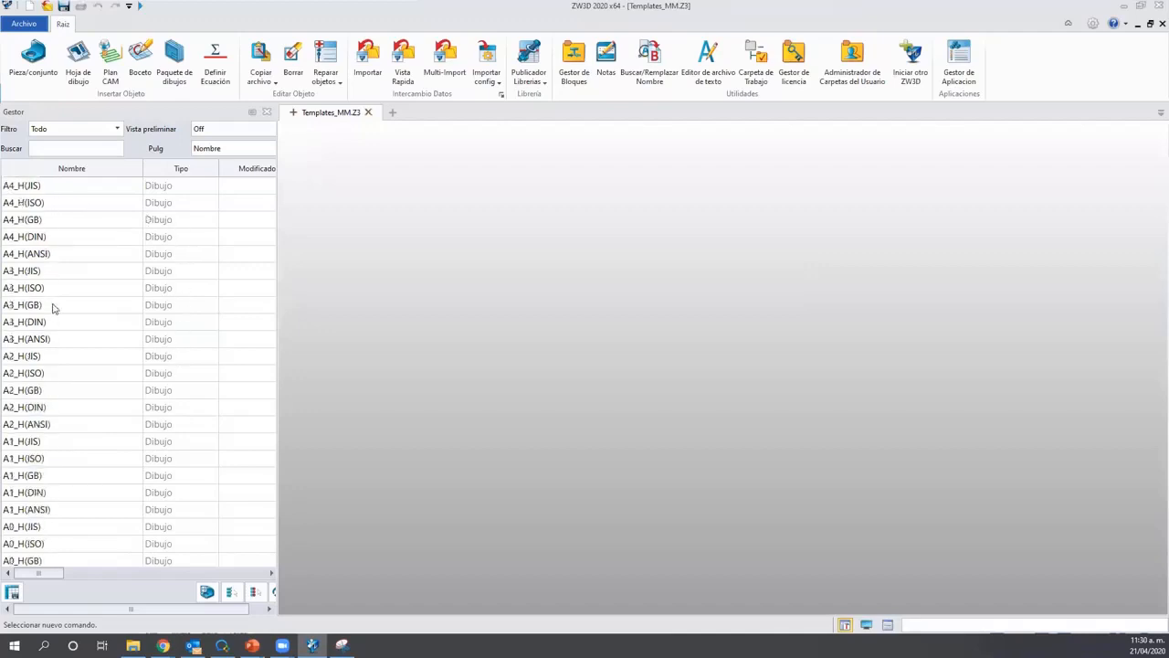
scroll(78, 352, down, 1)
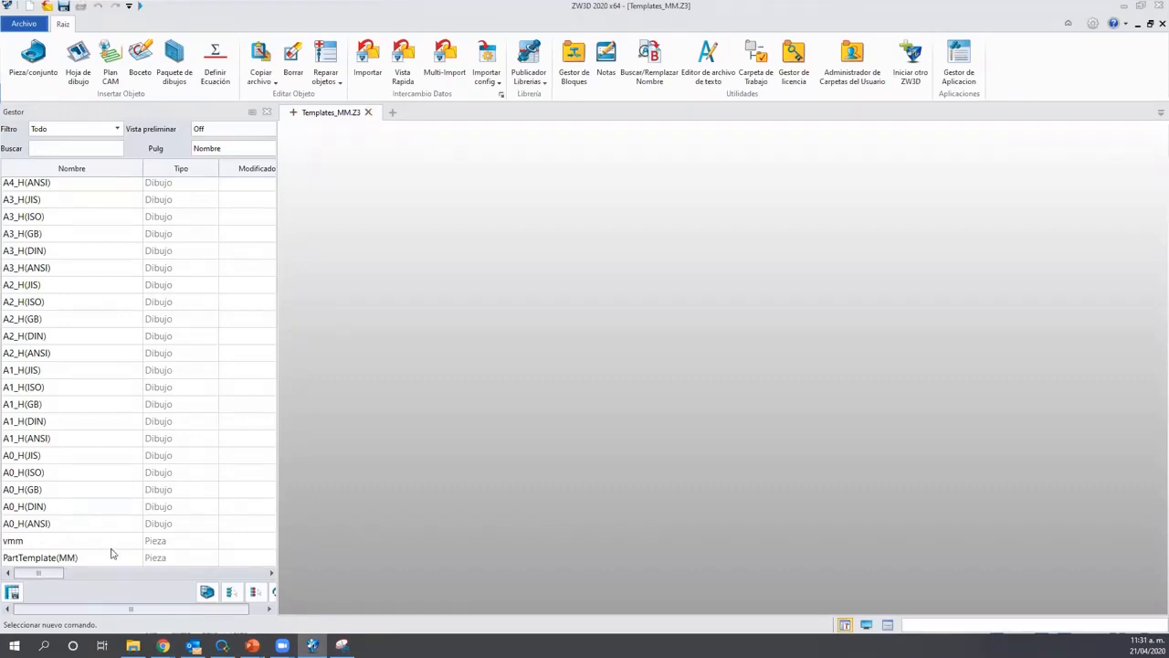
click(46, 561)
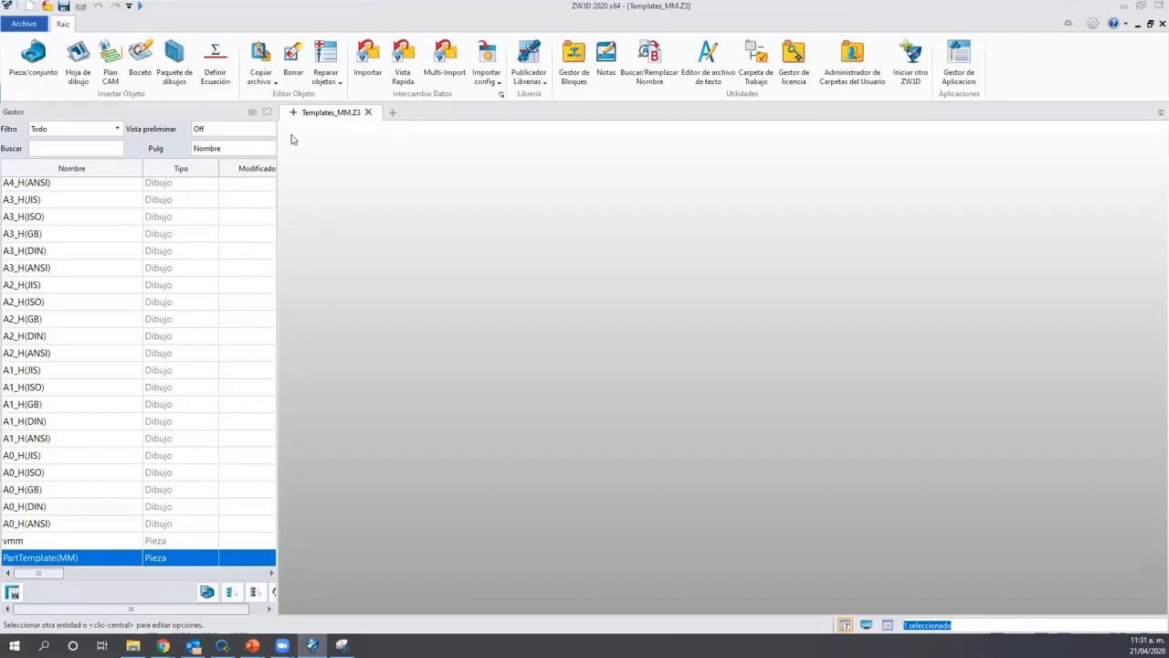
Add a new Pieza/conjunto file named ZWSOFT_mm to the templates document.
key(ctrl)
key(ctrl)
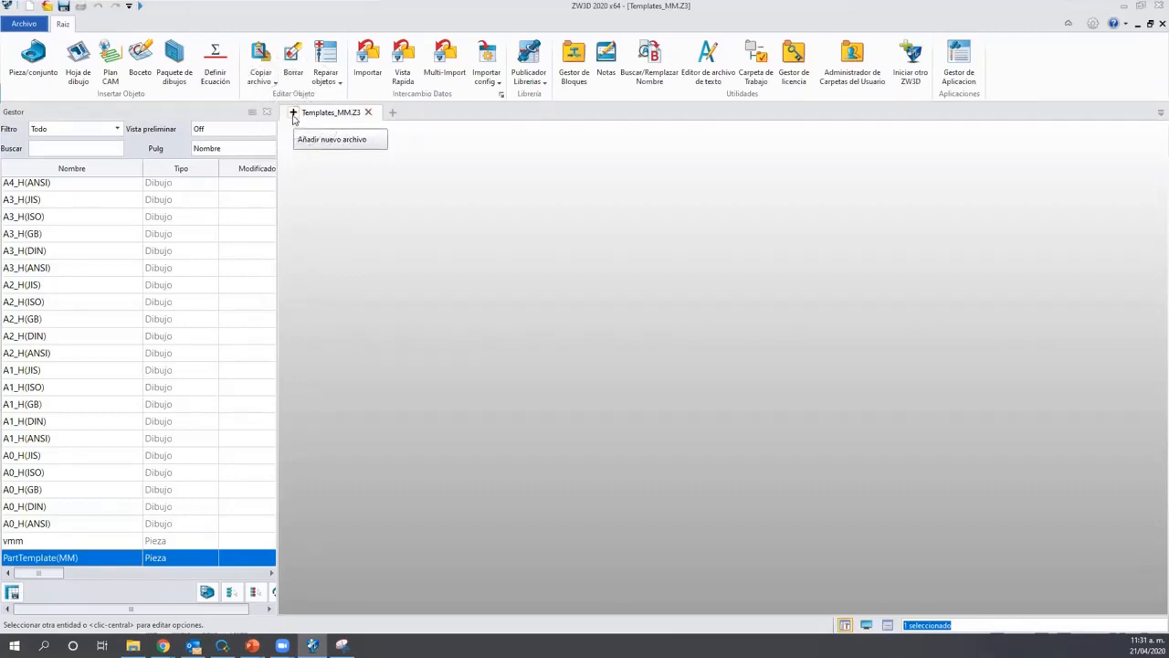
click(294, 114)
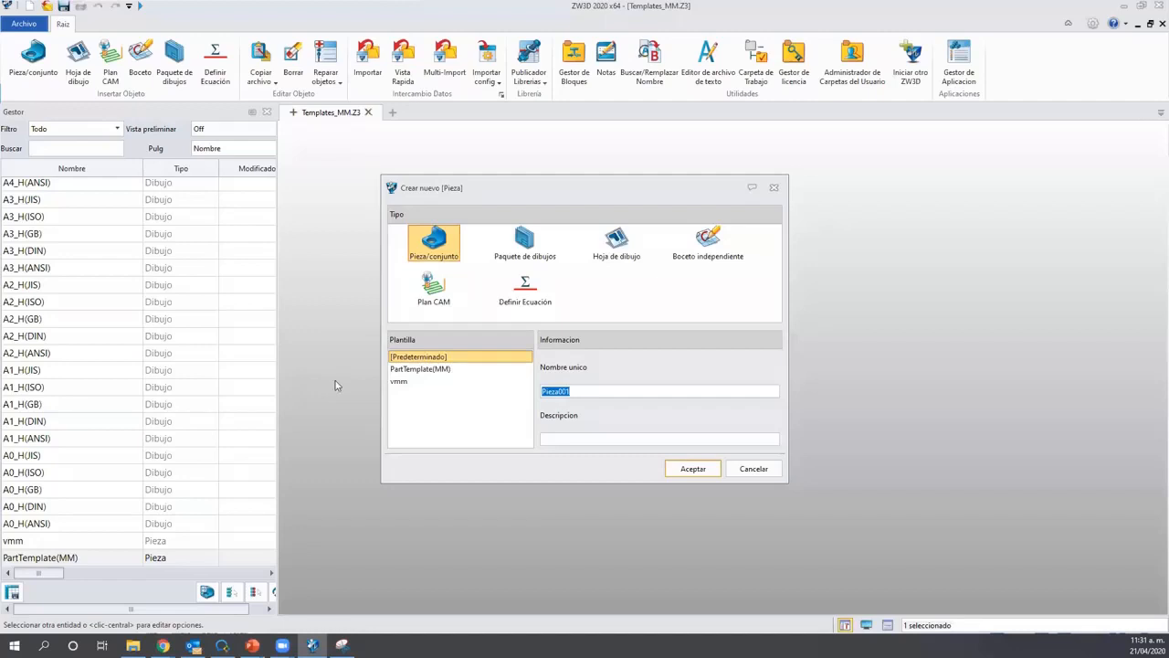
drag(592, 395, 440, 396)
text(ZWSOFT_mm)
click(691, 468)
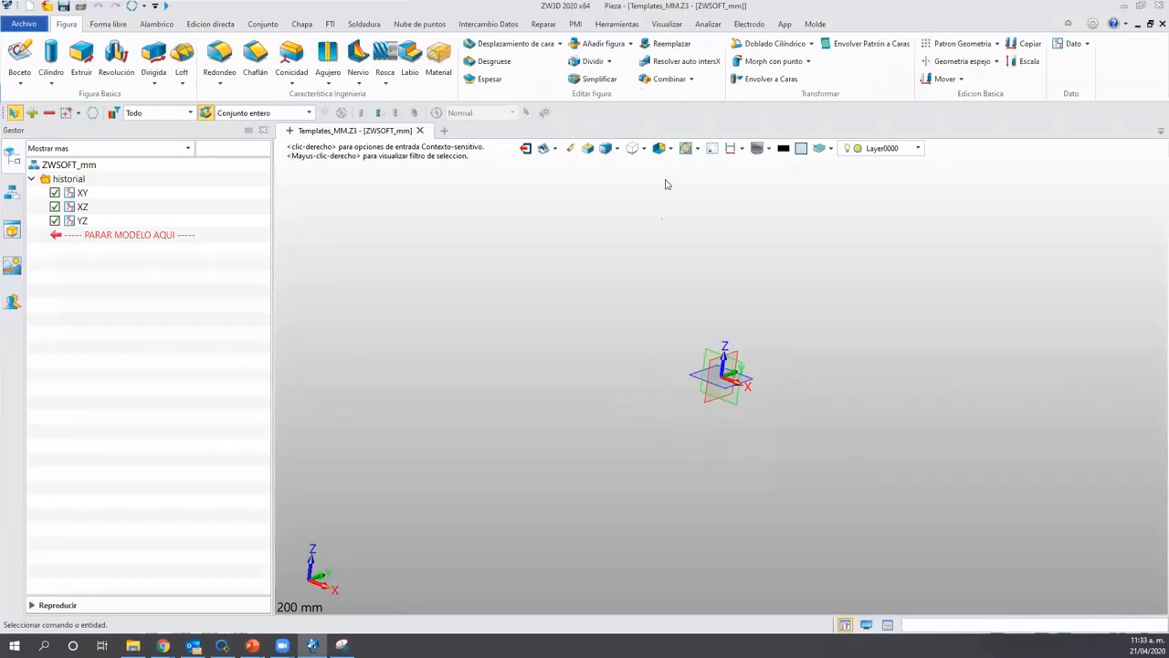
Switch to the Herramientas ribbon to reach the tools commands.
click(619, 25)
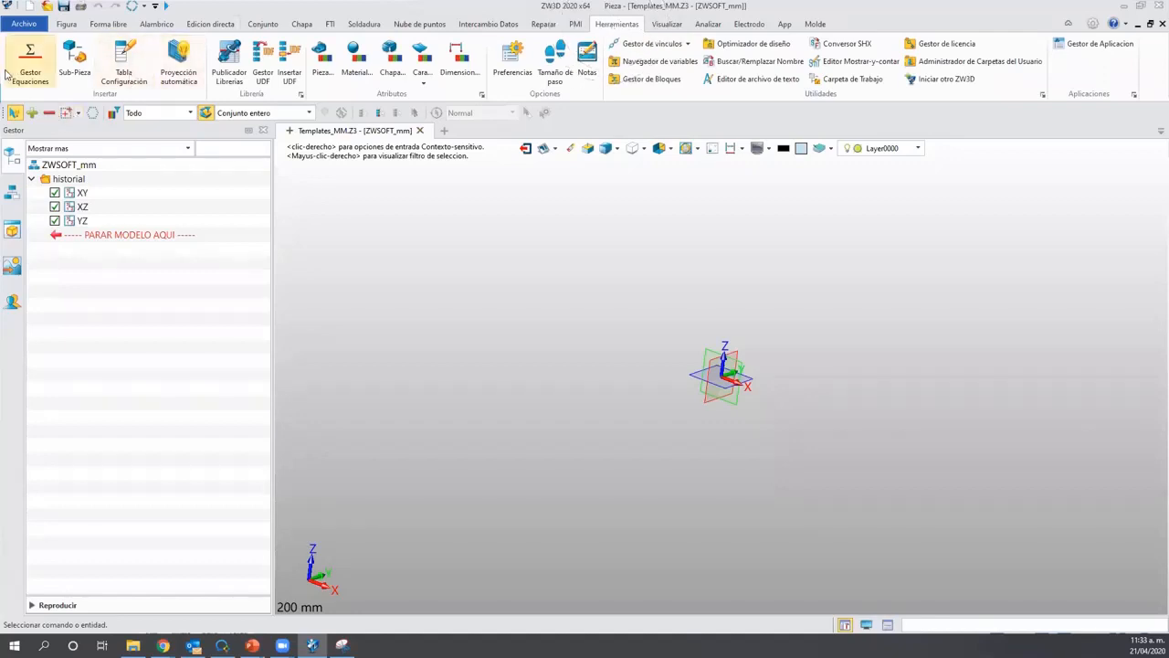
In the equation manager, add a Cadena variable Ford with value Ford.
click(32, 79)
click(31, 77)
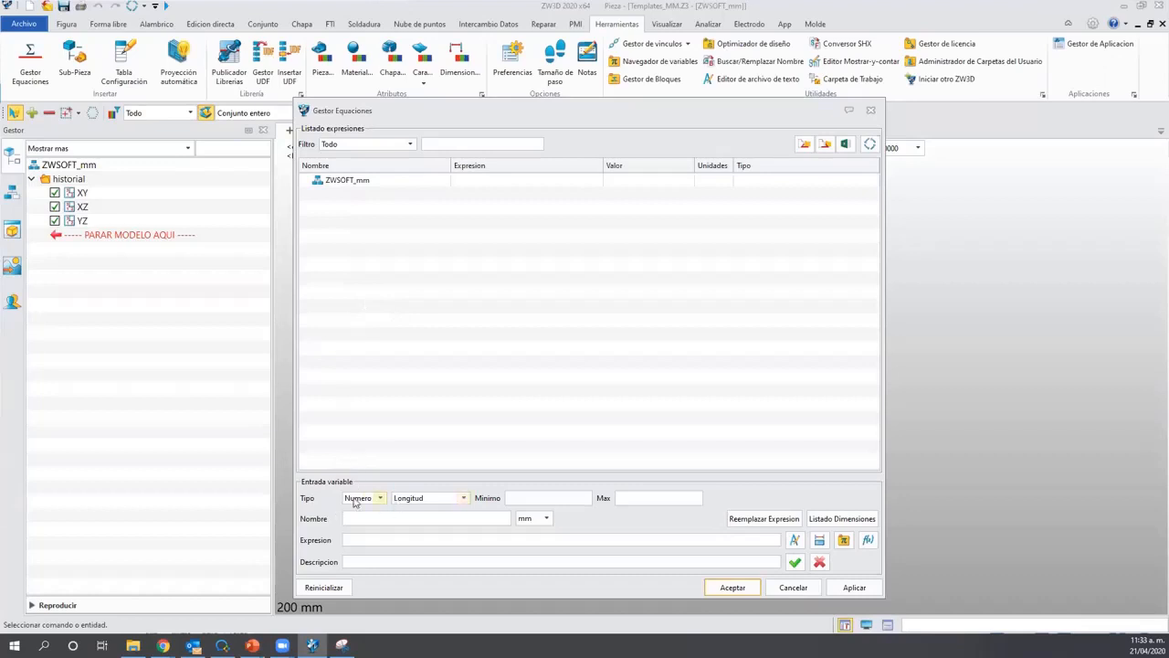
key(ctrl)
click(381, 499)
key(ctrl)
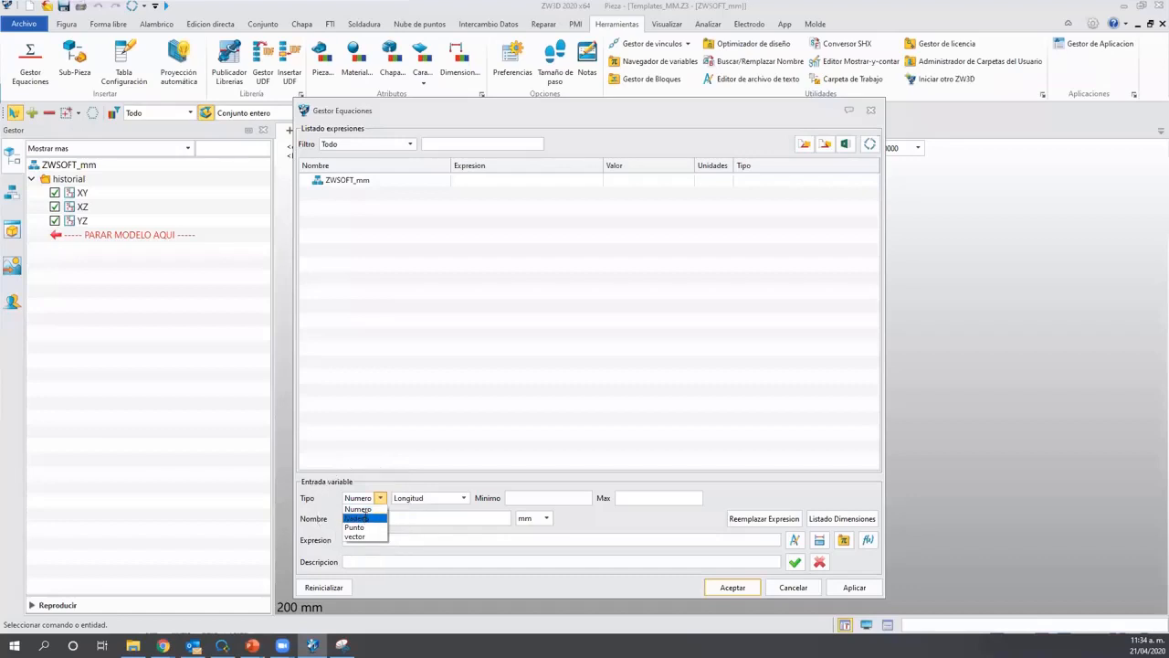
click(367, 516)
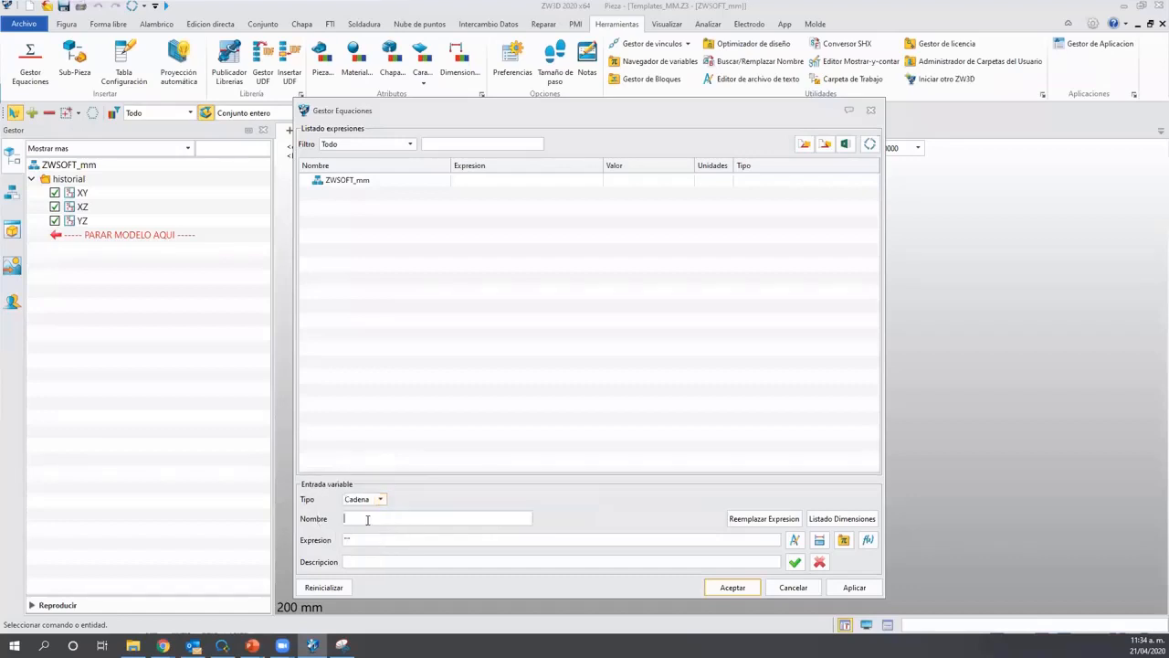
text(Ford)
click(347, 539)
text(Ford)
click(795, 562)
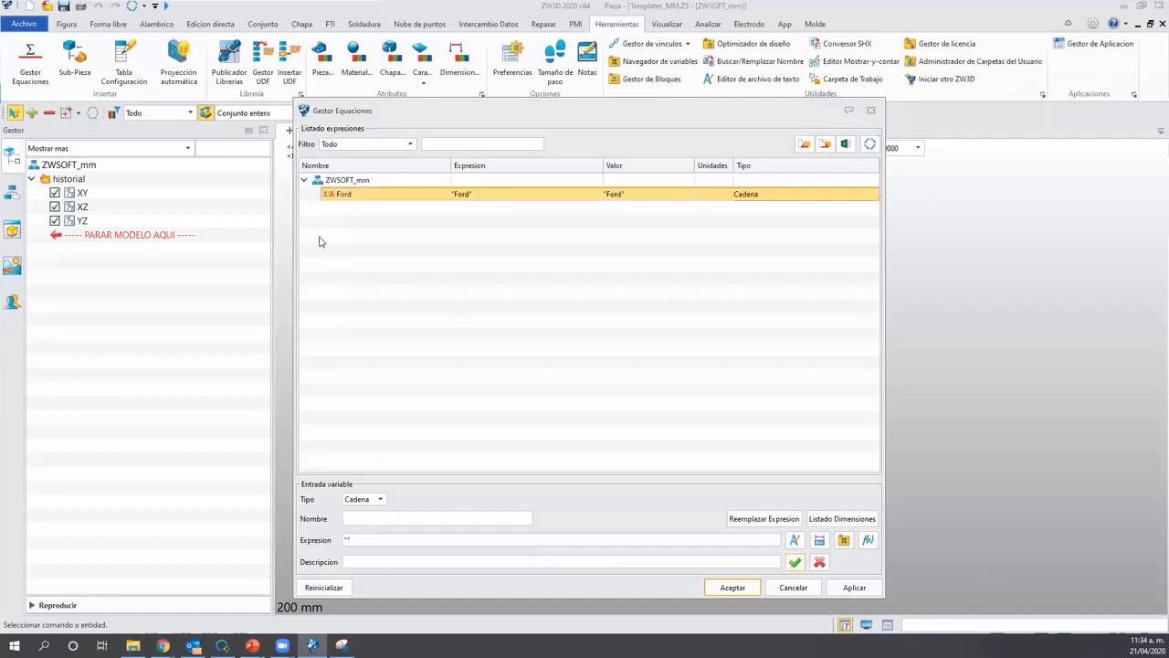
Add a second text variable GMC with expression "GMC.
click(350, 199)
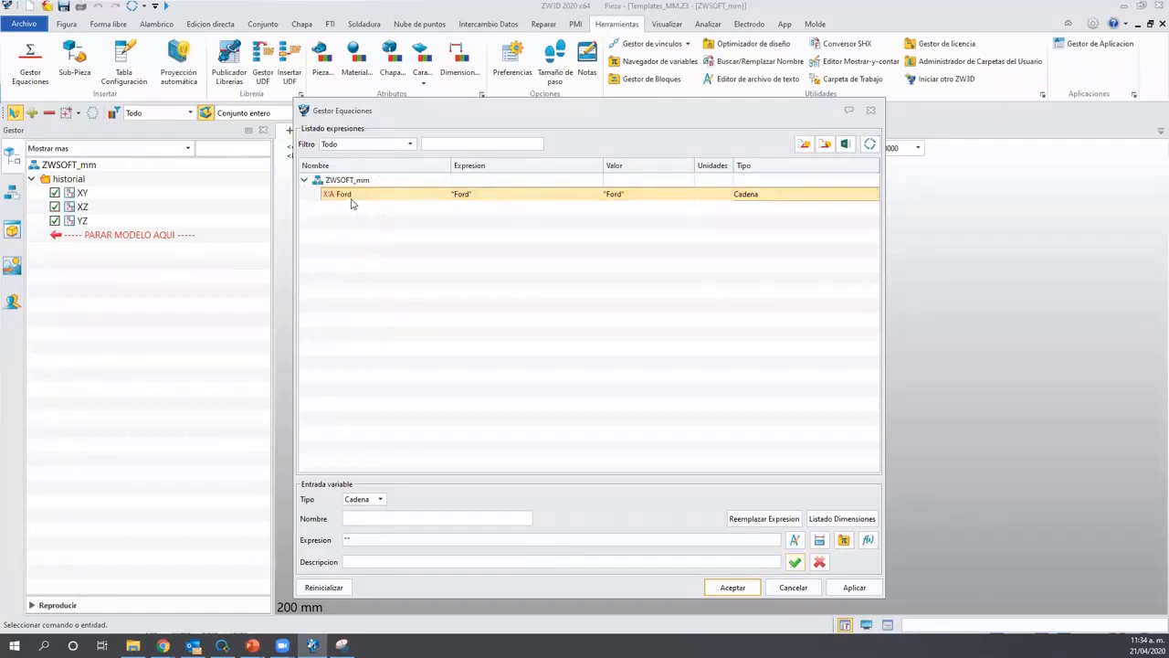
click(364, 517)
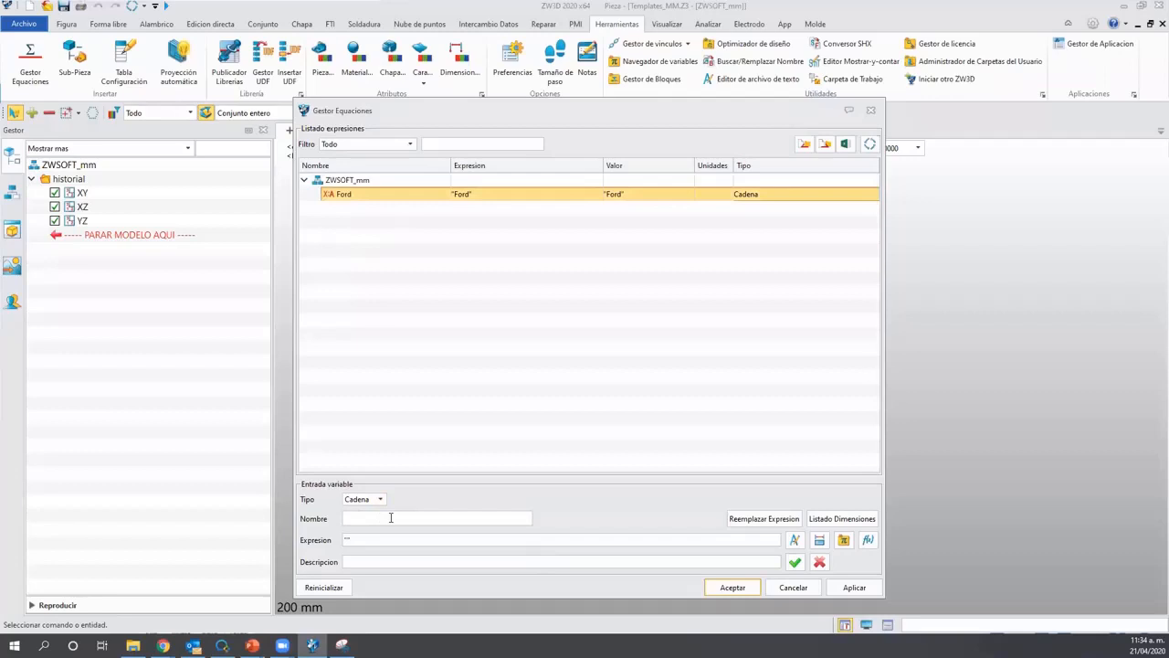
text(GMc)
key(BackSpace)
text(C)
click(447, 545)
text("GMC)
click(795, 562)
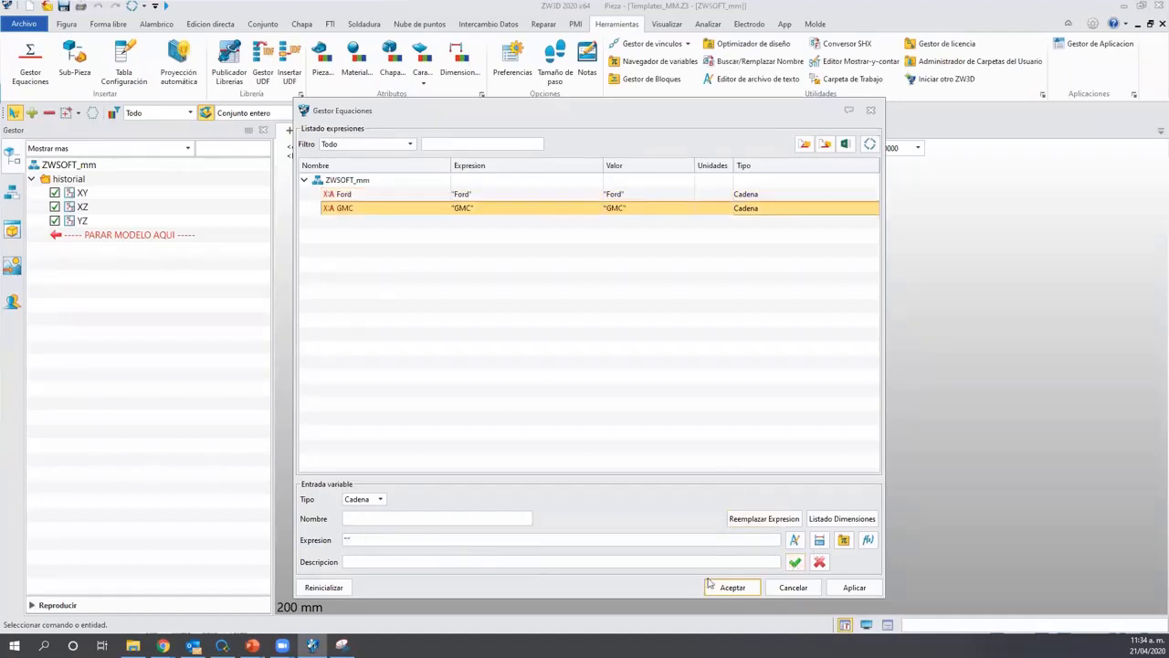
Add a third text variable airbus with expression "airbus and apply all three.
click(367, 518)
text(airbus)
click(347, 539)
text("airbus)
click(793, 563)
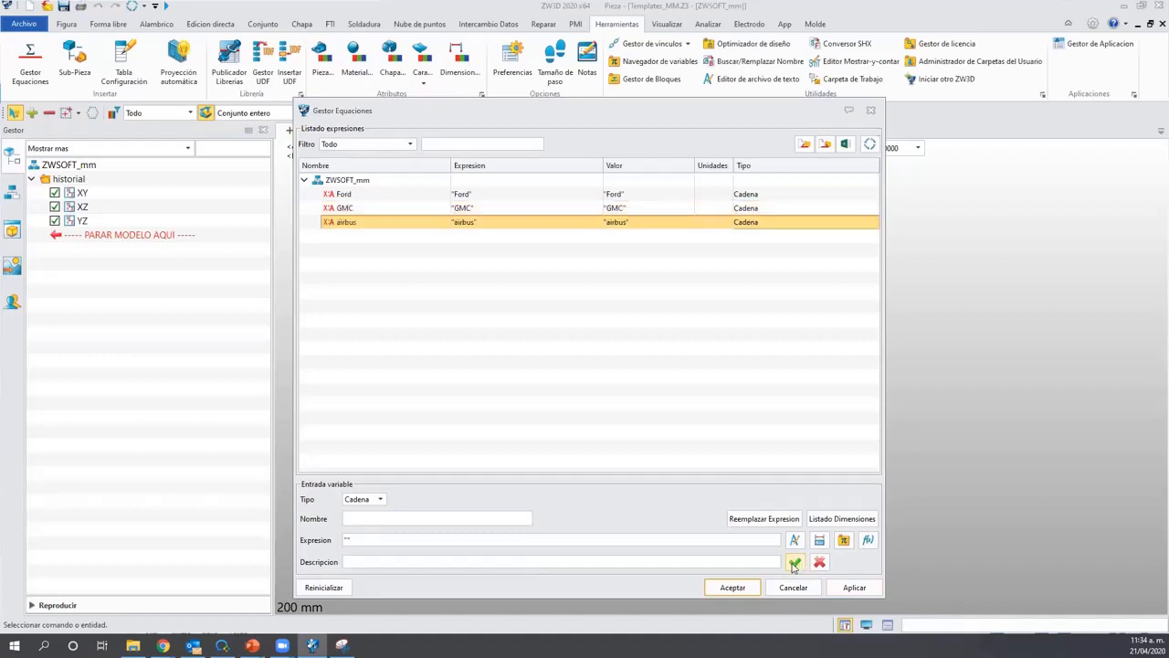
click(859, 592)
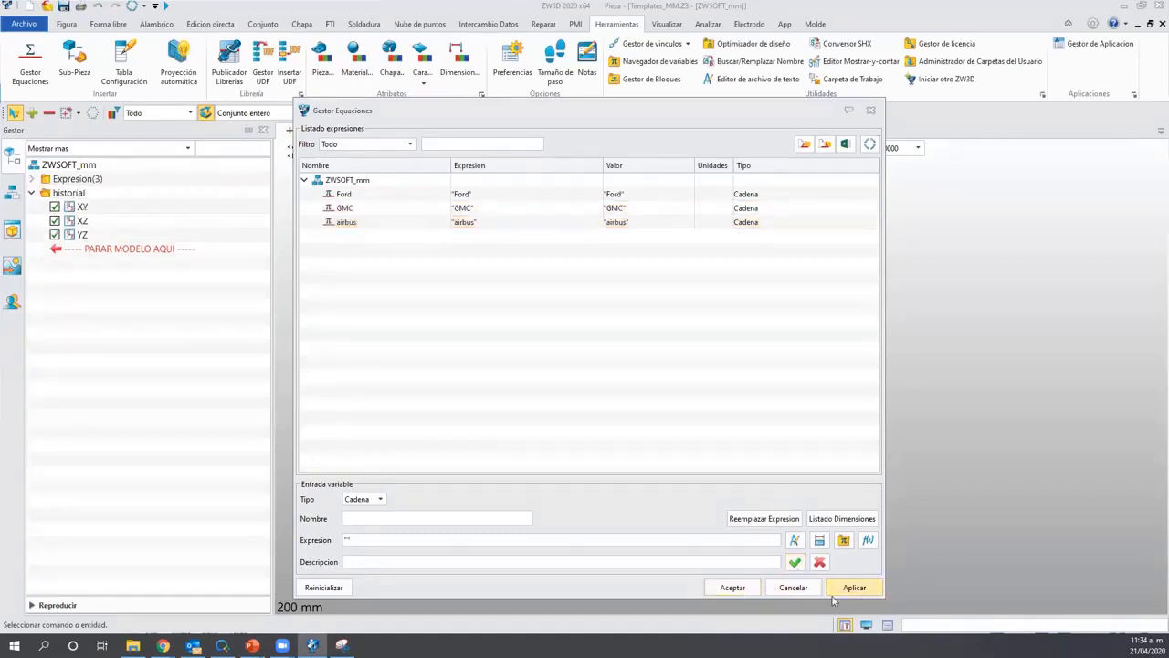
Close Gestor Ecuaciones and expand Expresion(3) to reveal Ford, GMC and airbus.
click(733, 589)
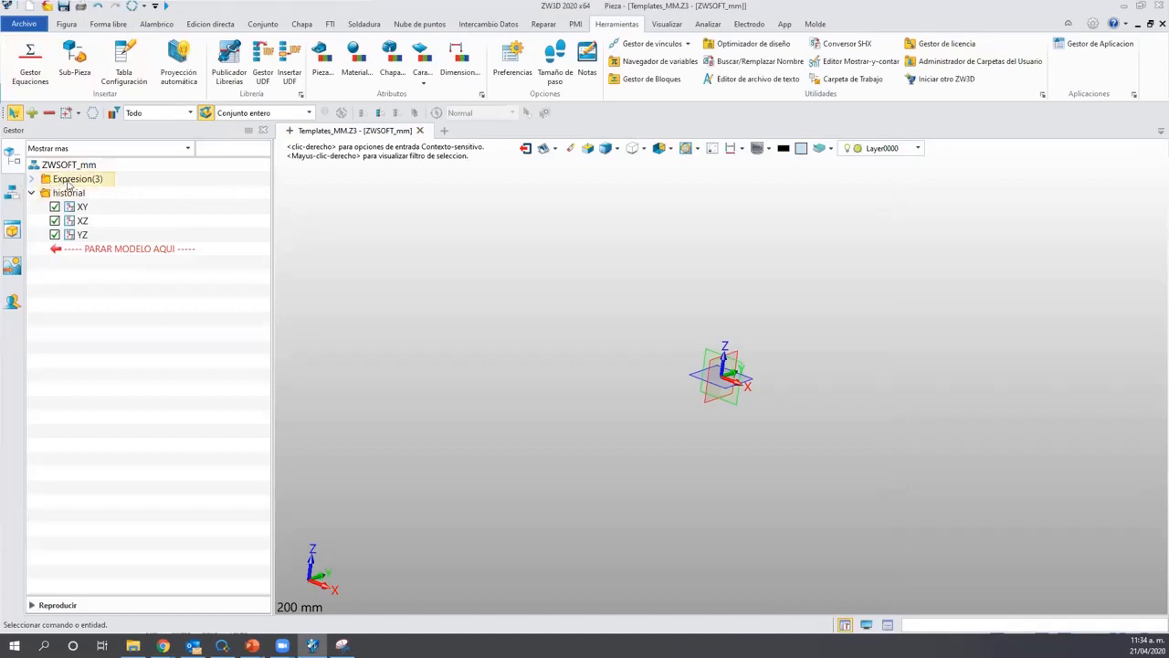
click(31, 180)
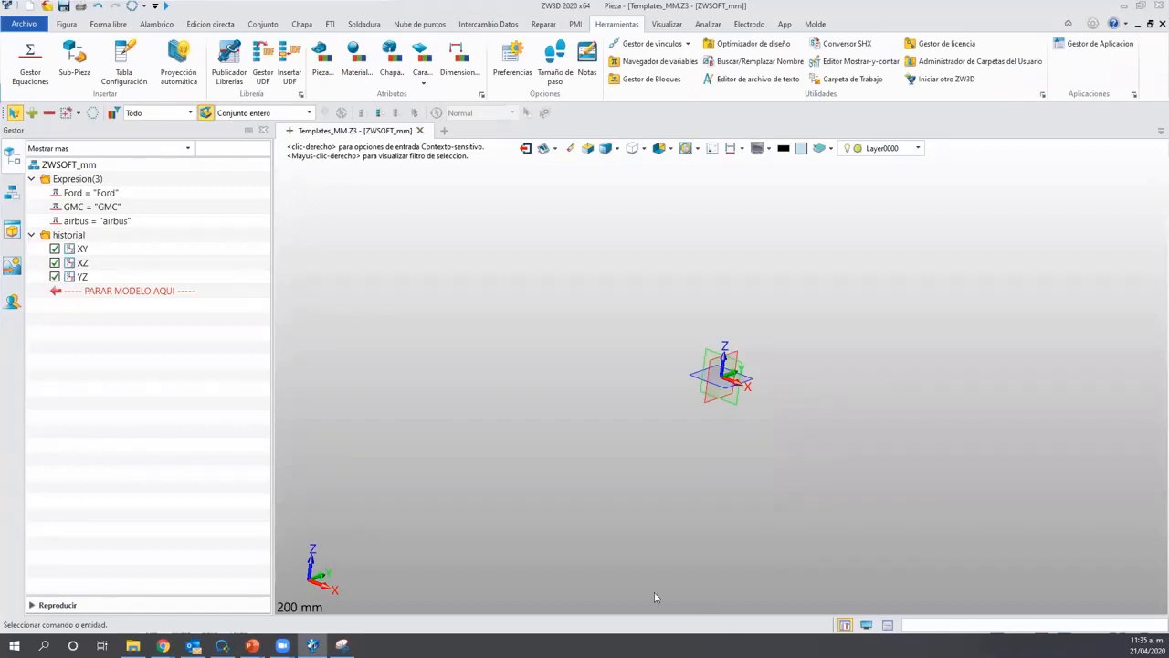
key(ctrl)
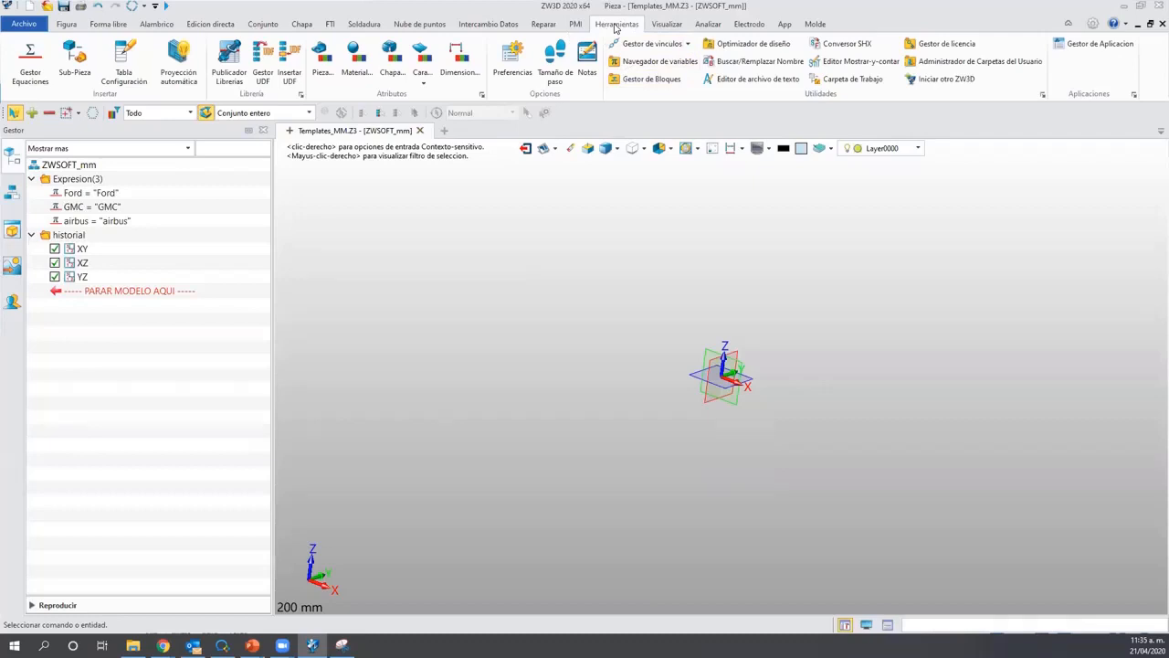
Enter the designer's and manager's names in the part attributes, then show the USUARIO table.
click(319, 62)
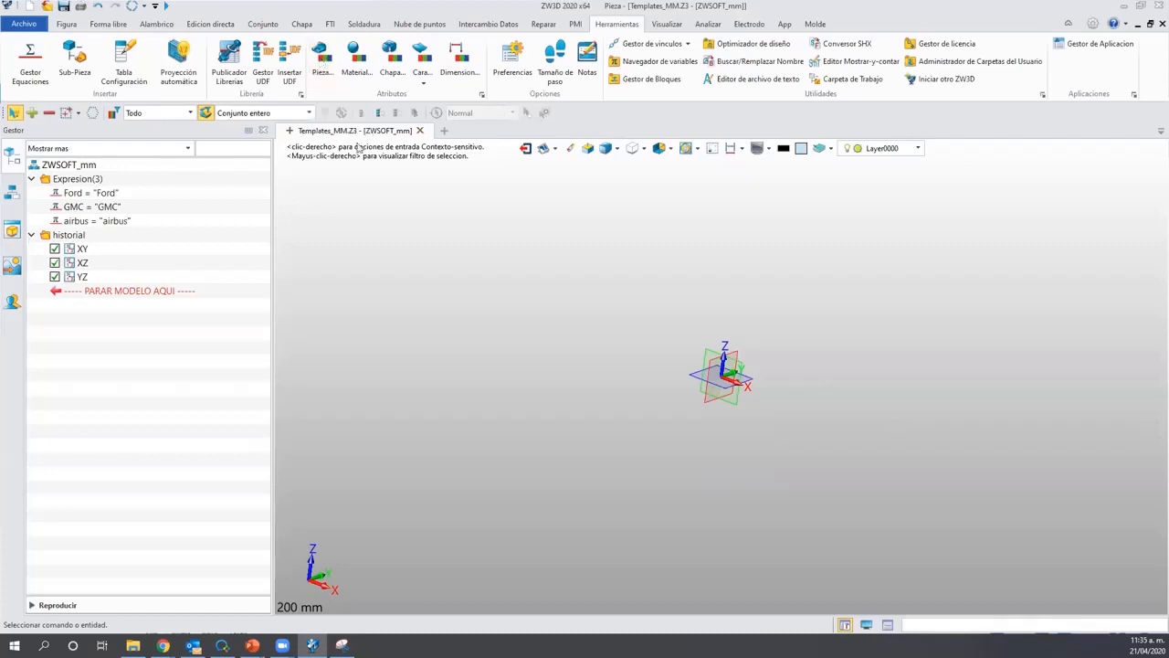
drag(444, 133, 462, 73)
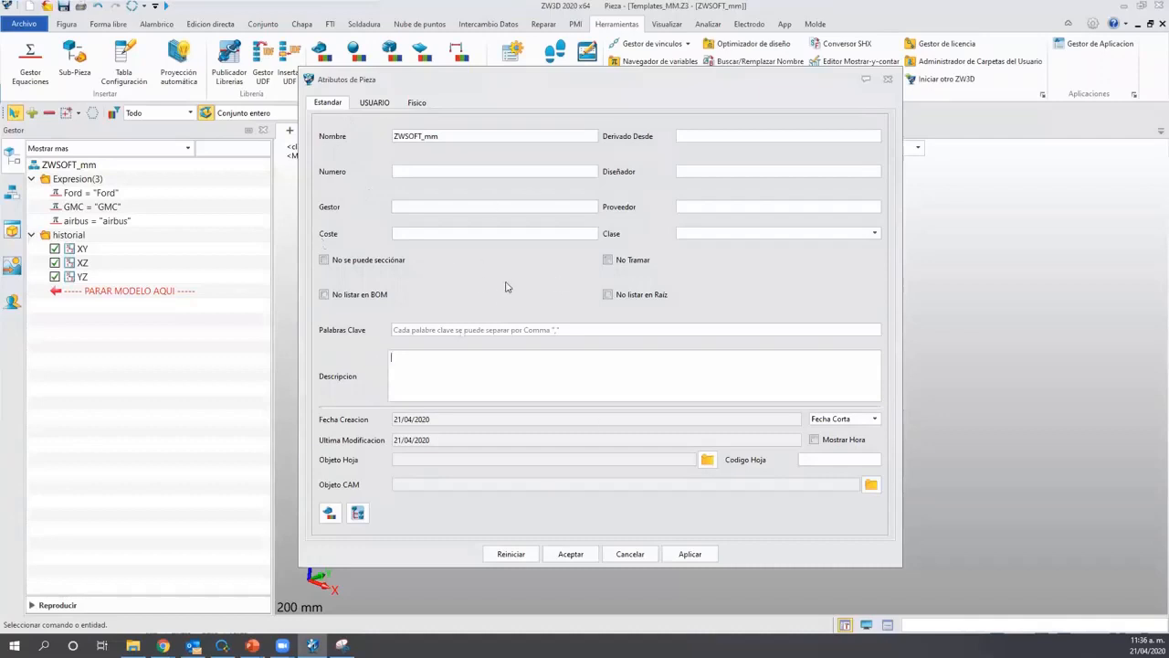
click(420, 171)
click(754, 170)
click(429, 203)
text(ZWSOF)
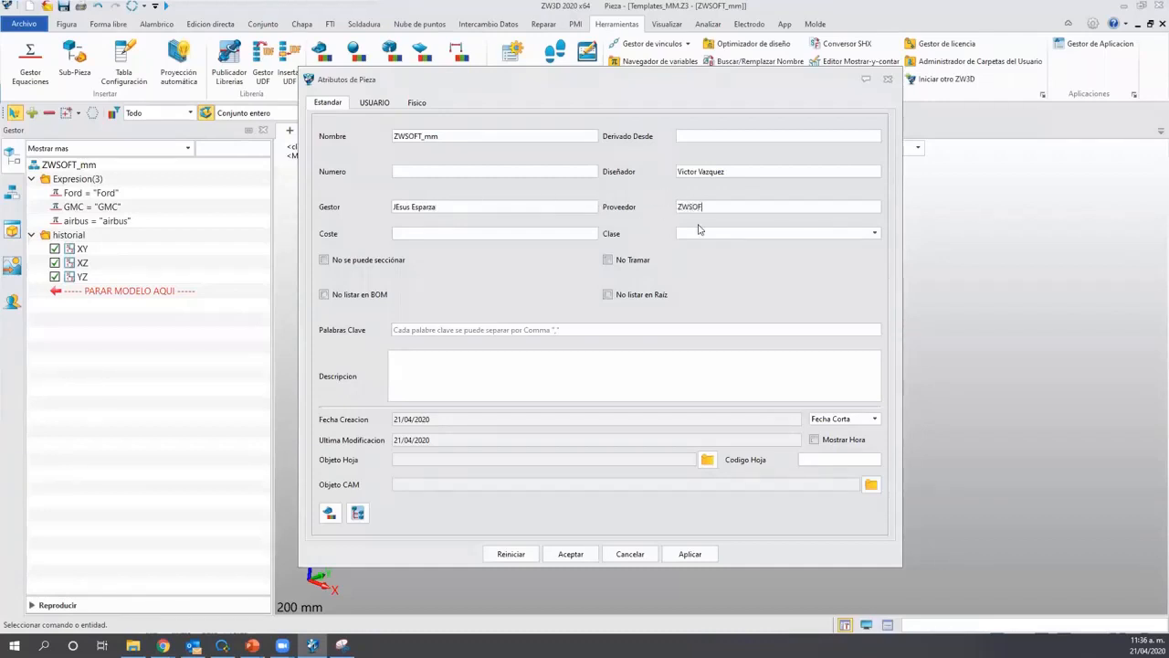
text(T)
click(471, 369)
click(327, 108)
click(375, 103)
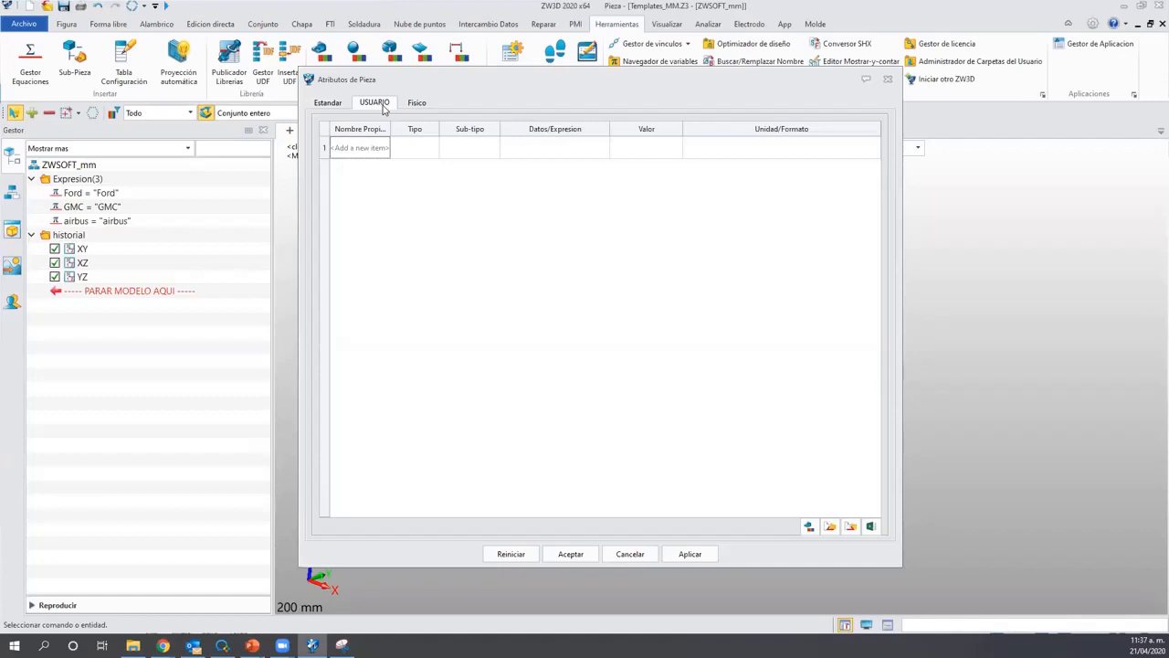
Add a Cliente user property of type Cadena and bring up its value-linking menu.
click(362, 148)
text(Cliente)
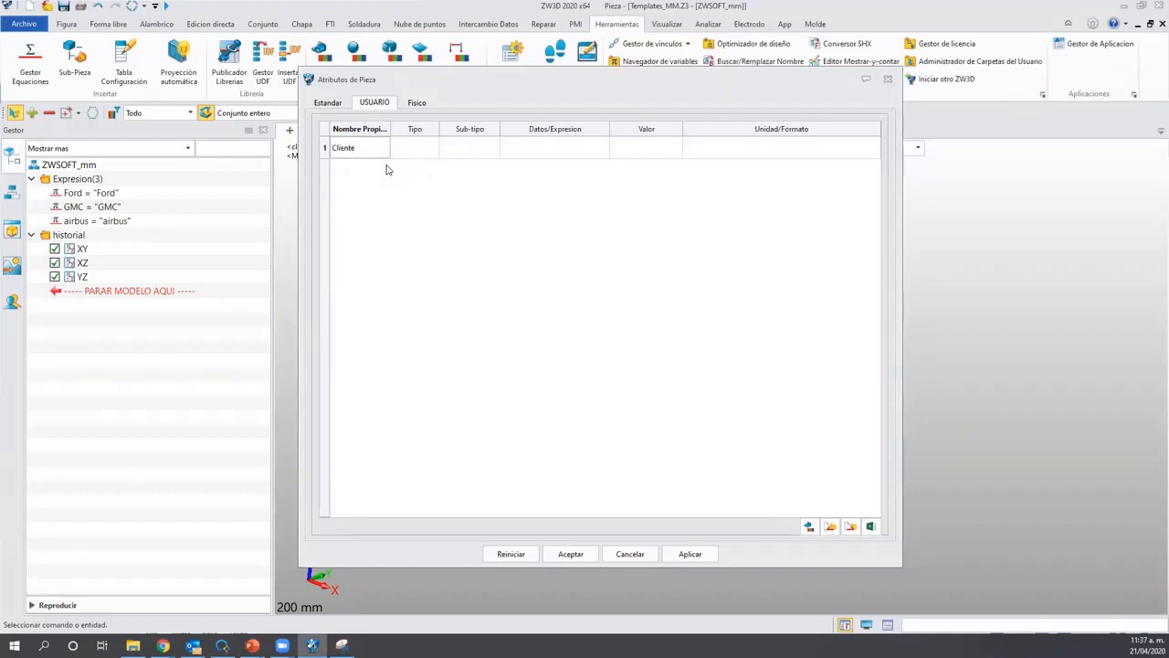
click(429, 149)
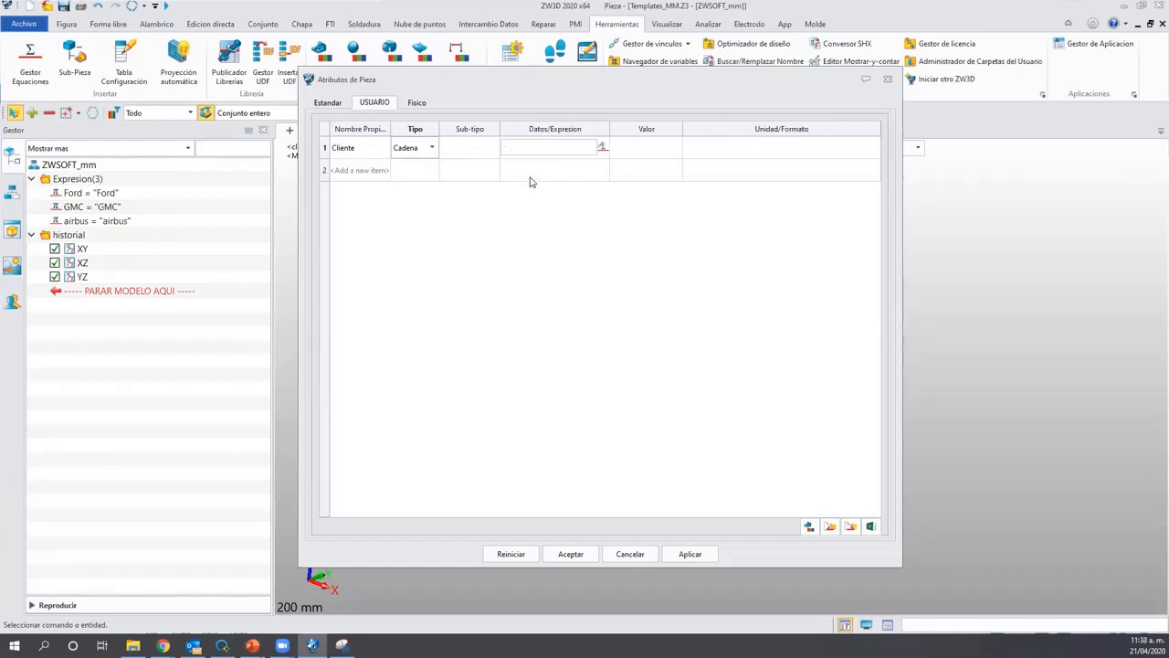
click(603, 148)
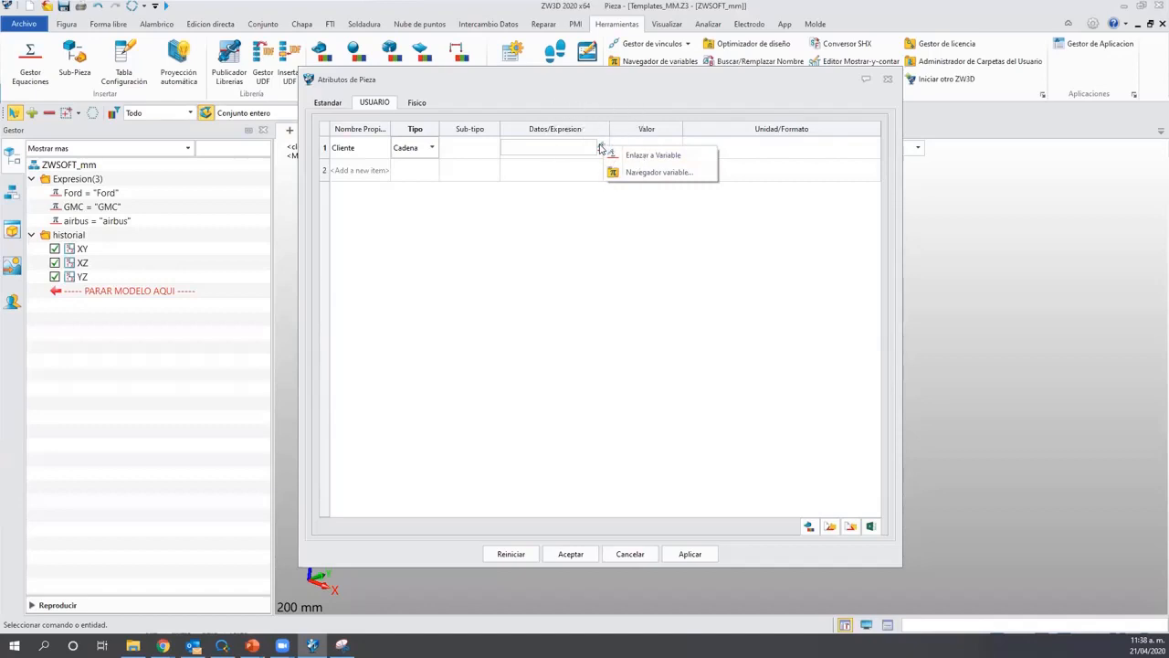
Link the Cliente attribute's value to the Ford variable.
click(654, 155)
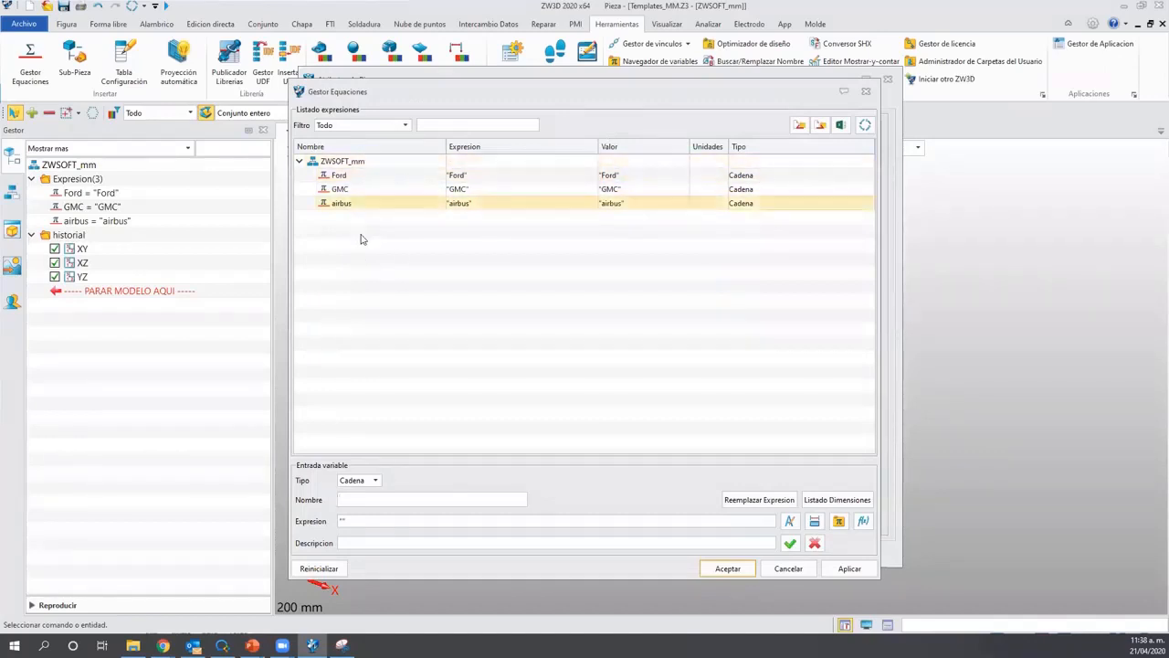
click(384, 176)
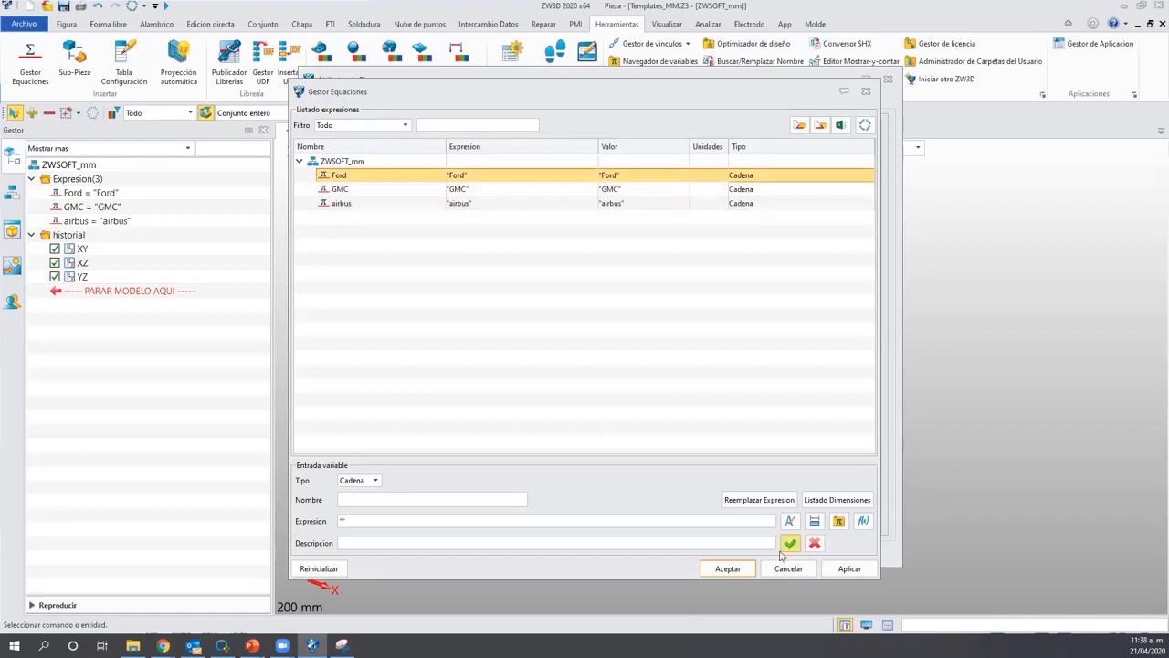
click(849, 568)
click(728, 568)
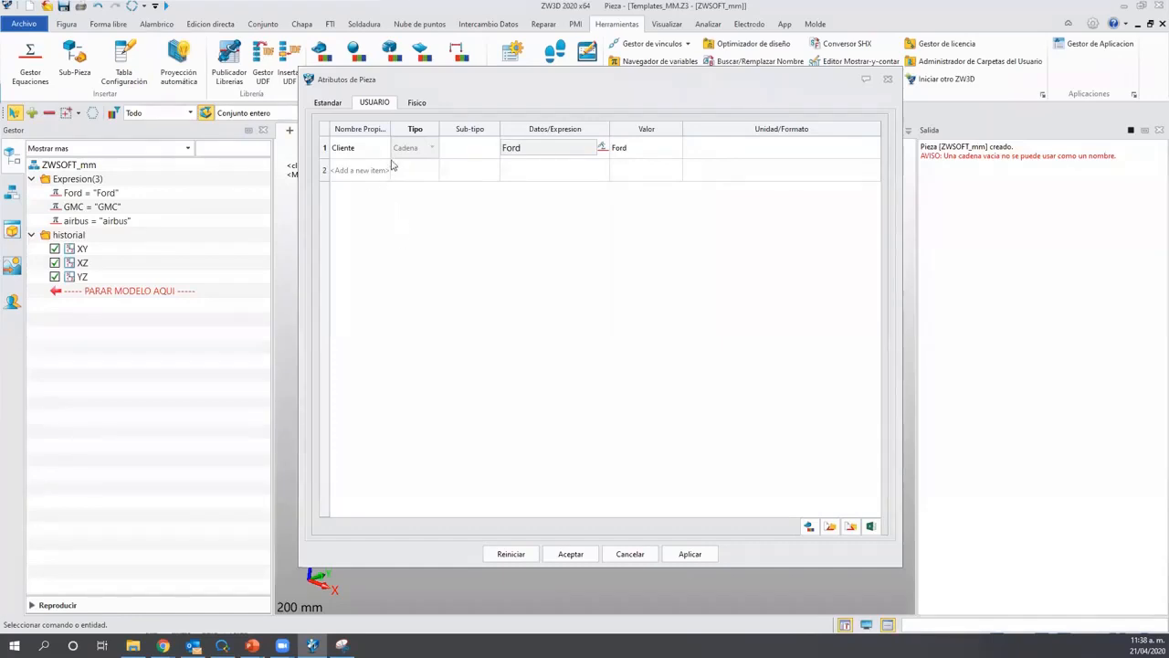
Add user attributes Pintura = Si and T.Termicos = Templado.
click(354, 172)
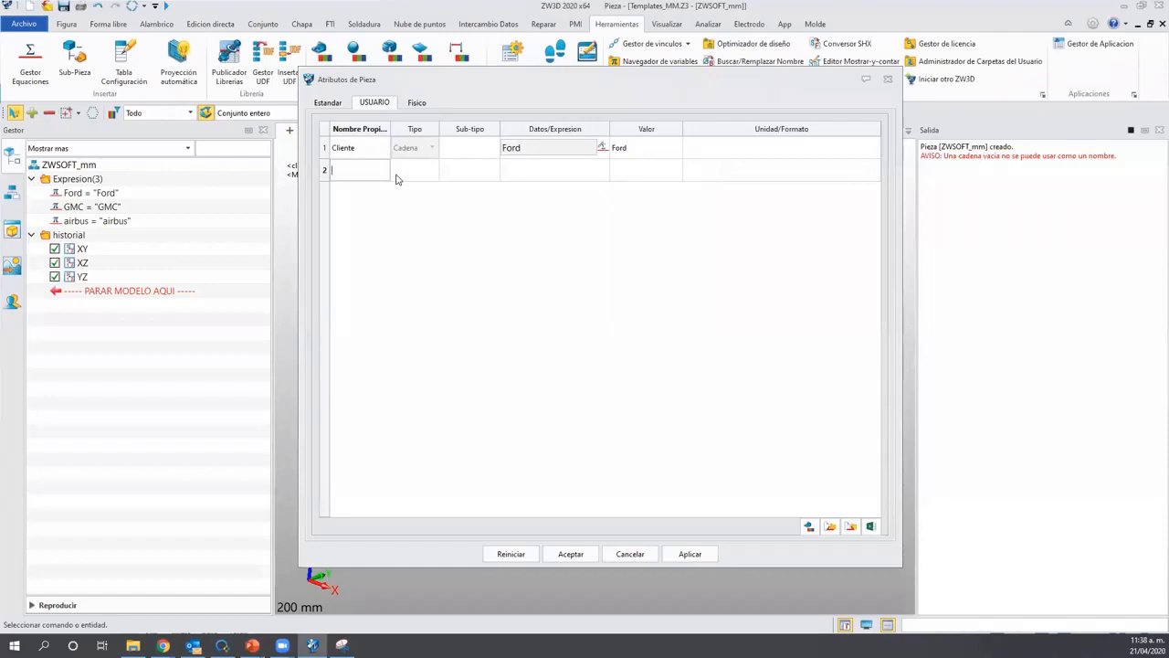
text(Pintura)
key(Tab)
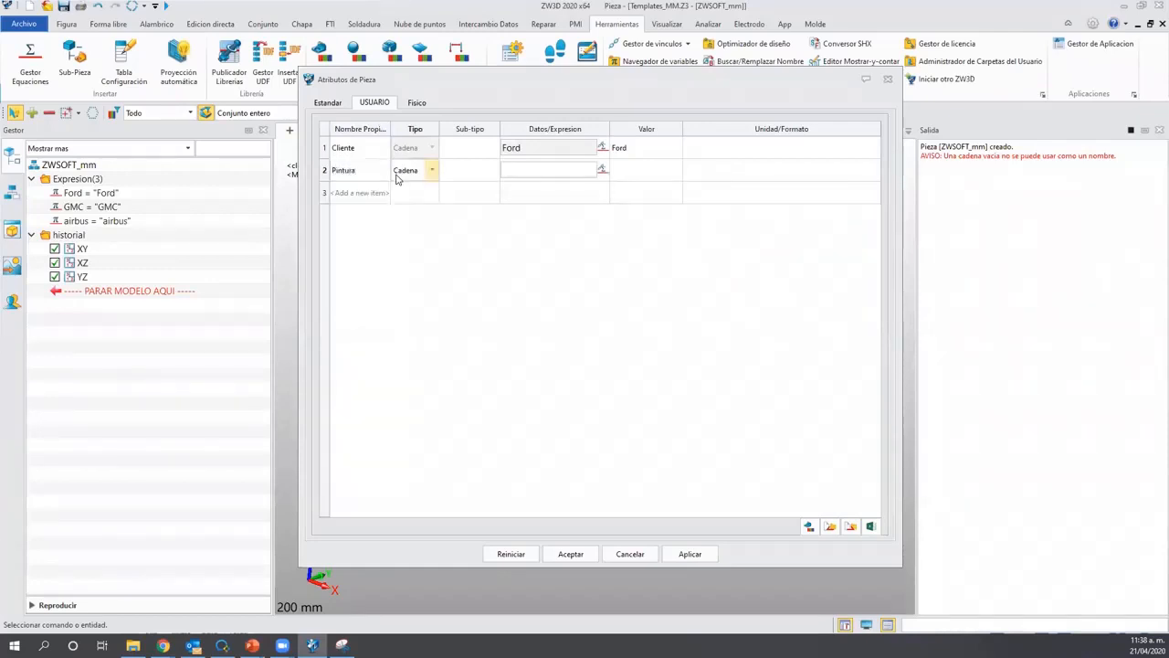
click(529, 168)
text(Si)
click(338, 193)
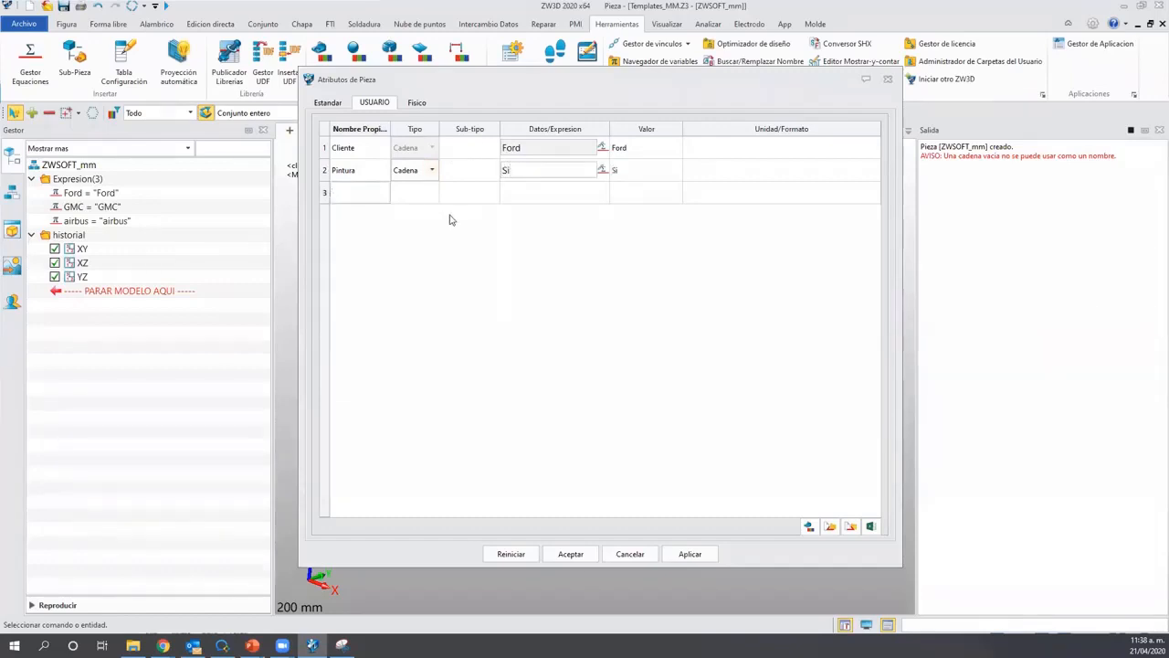
text(T.Termicos)
click(421, 194)
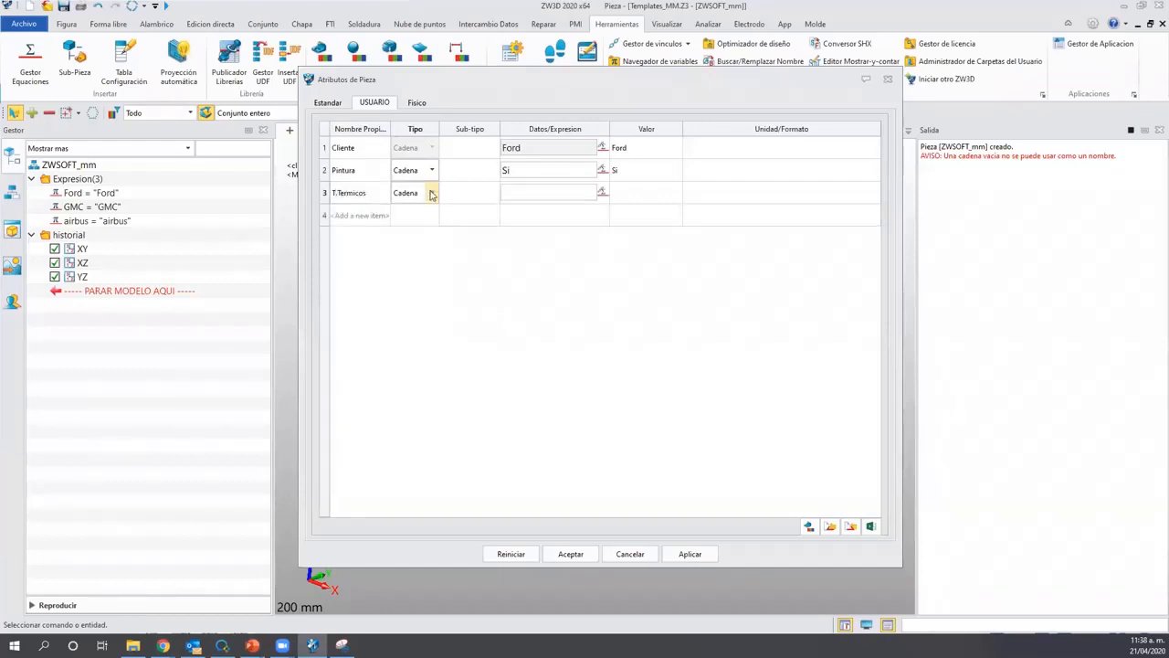
click(539, 193)
text(Templado)
Add a Numero attribute Piezas = 100 and accept the part attributes.
click(371, 213)
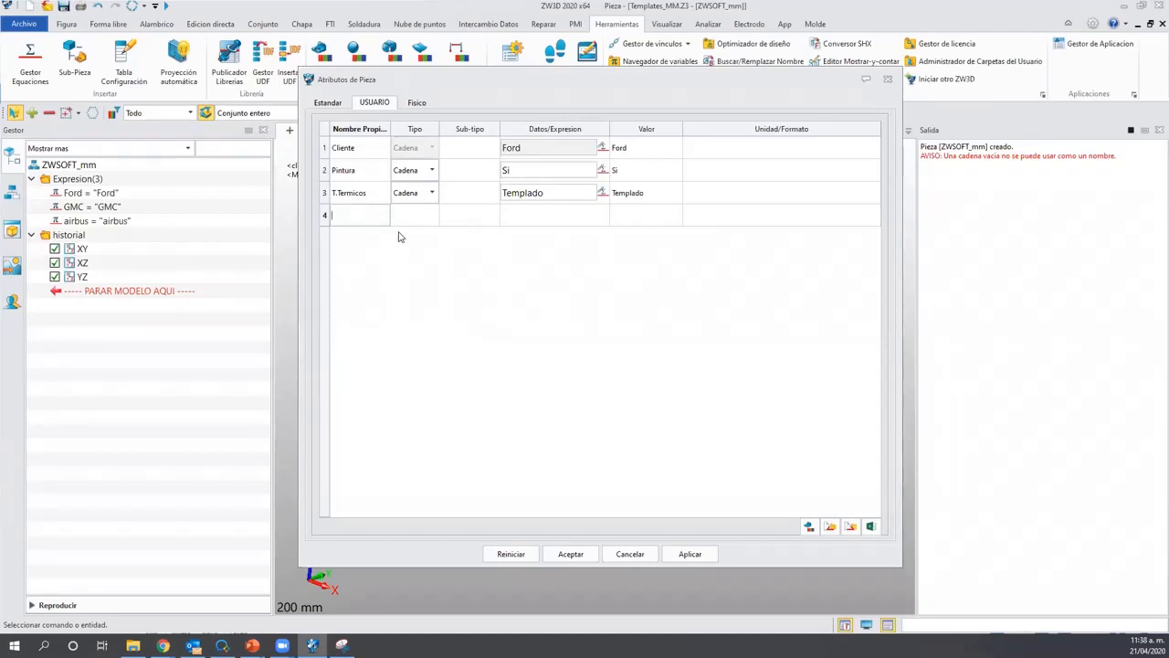
text(Piezas)
click(408, 217)
click(432, 215)
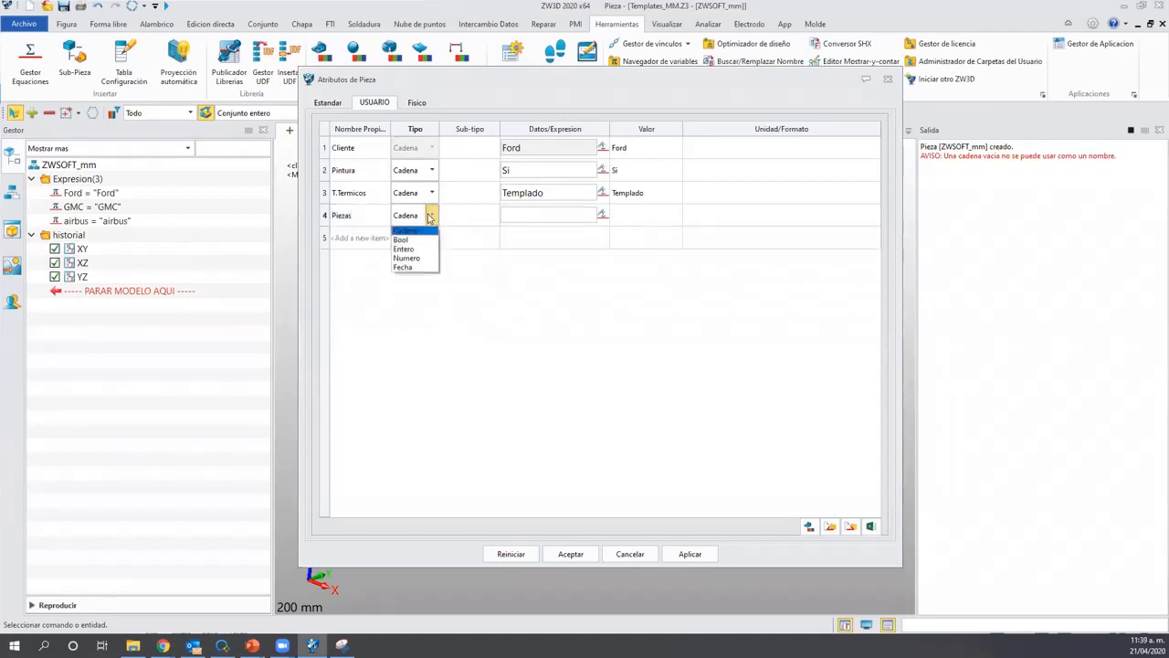
click(407, 257)
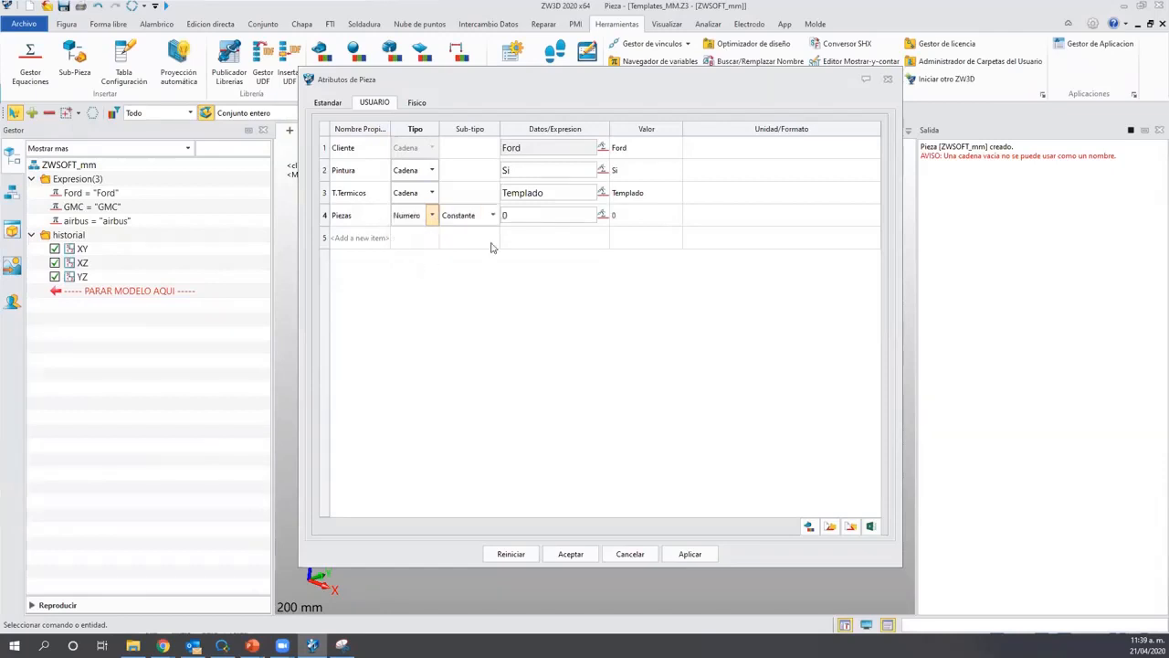
click(559, 215)
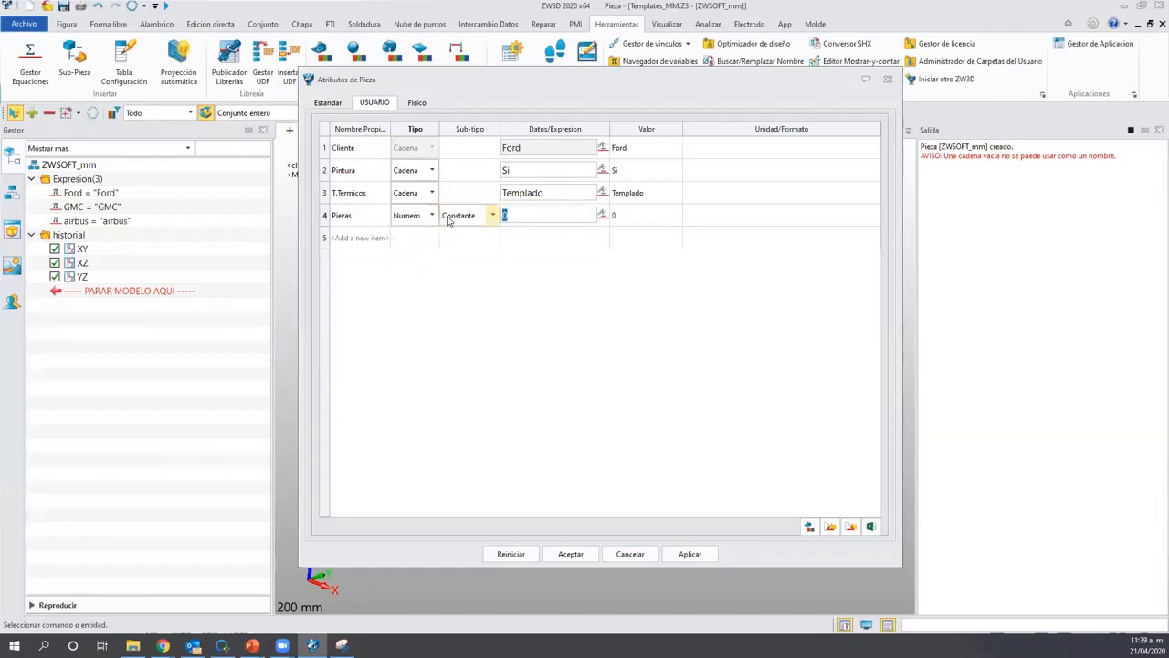
text(100)
key(Return)
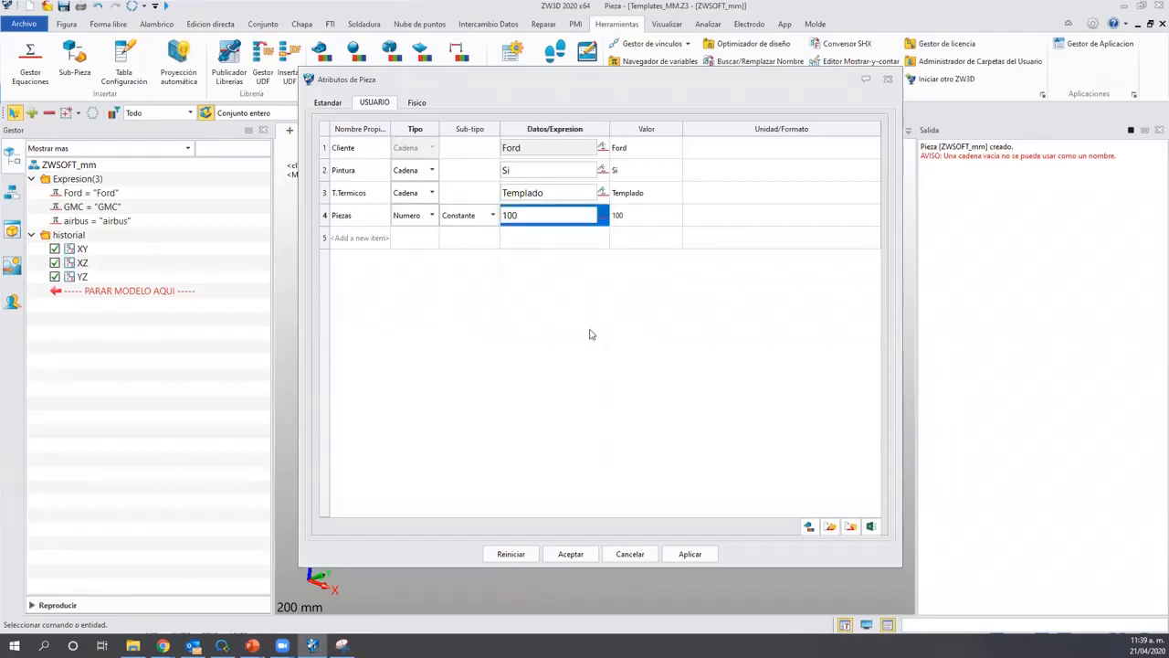
click(590, 329)
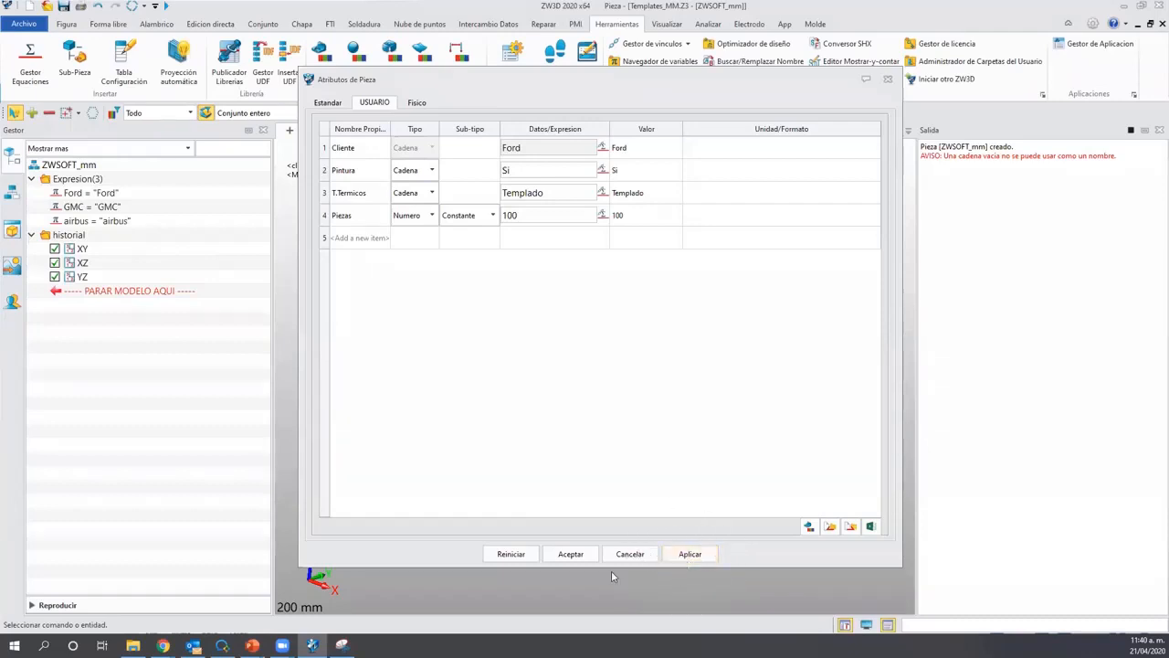
click(569, 554)
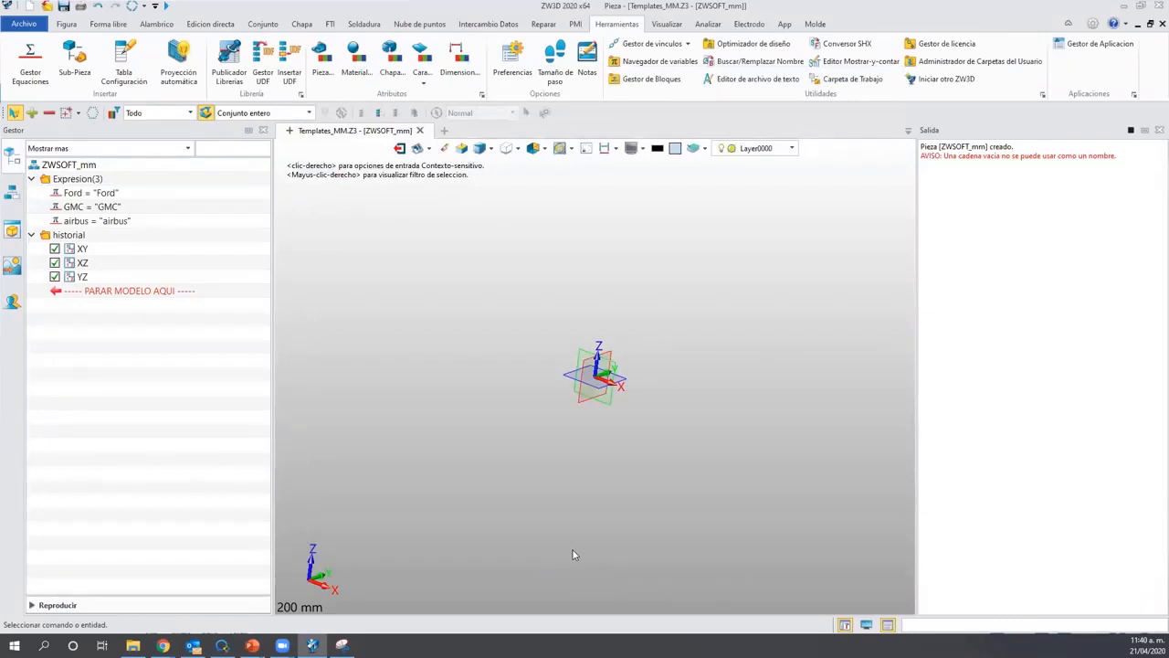
Close the output panel and save the part as ZWSOFT_mm.Z3 via Guardar como.
click(887, 625)
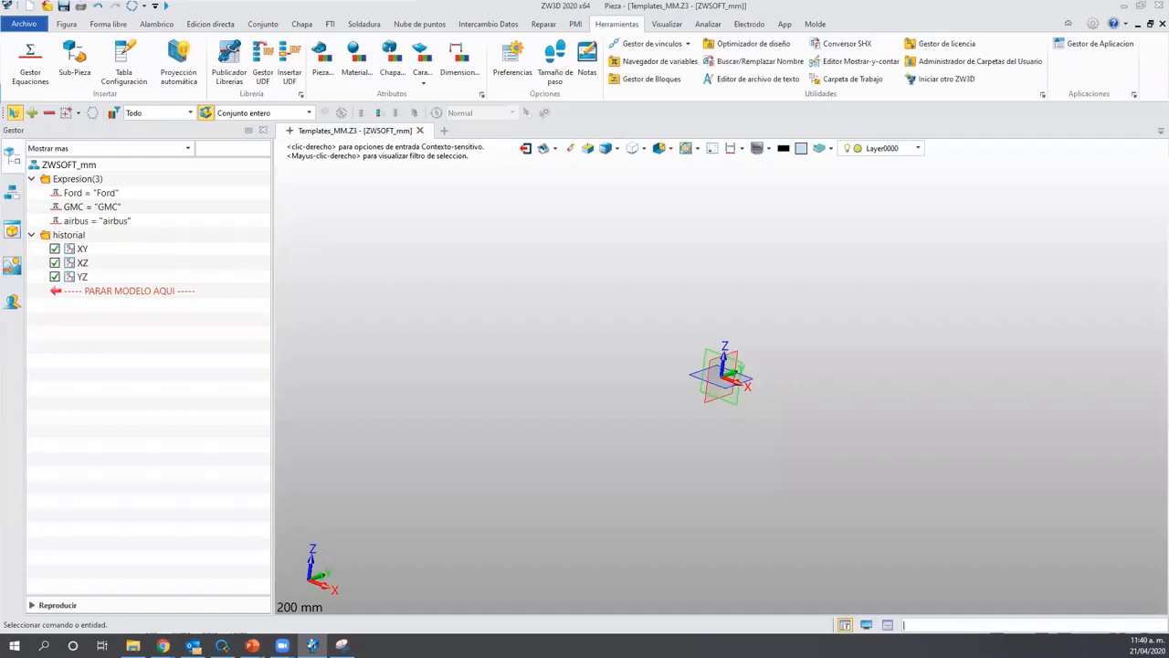
click(23, 24)
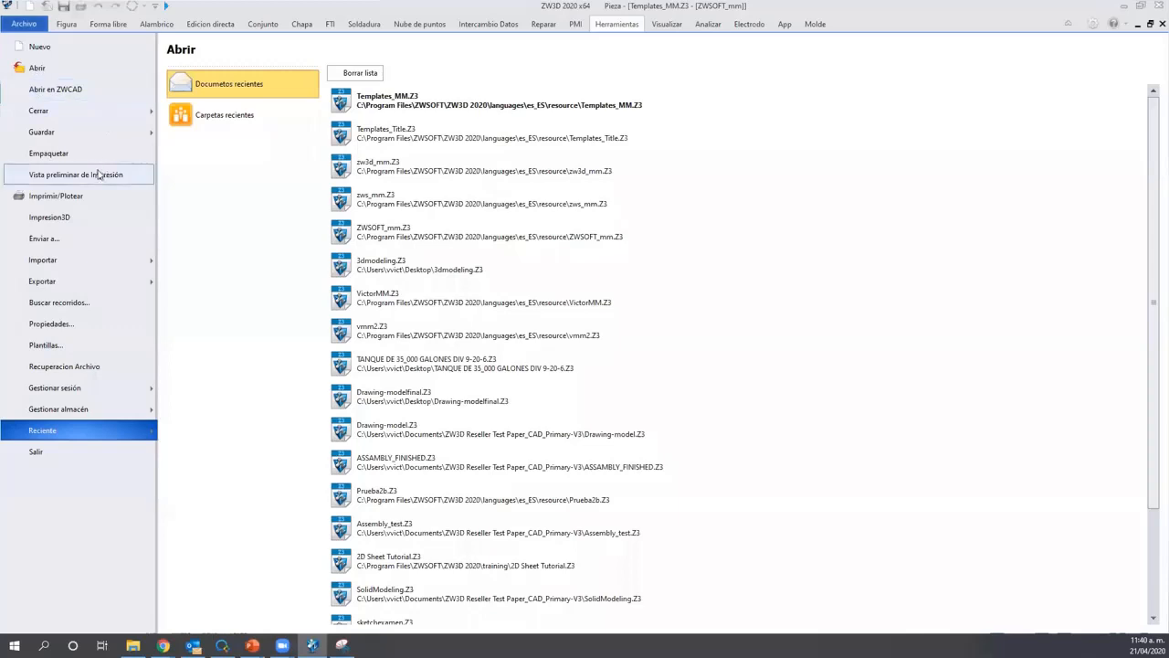
mouse_move(115, 136)
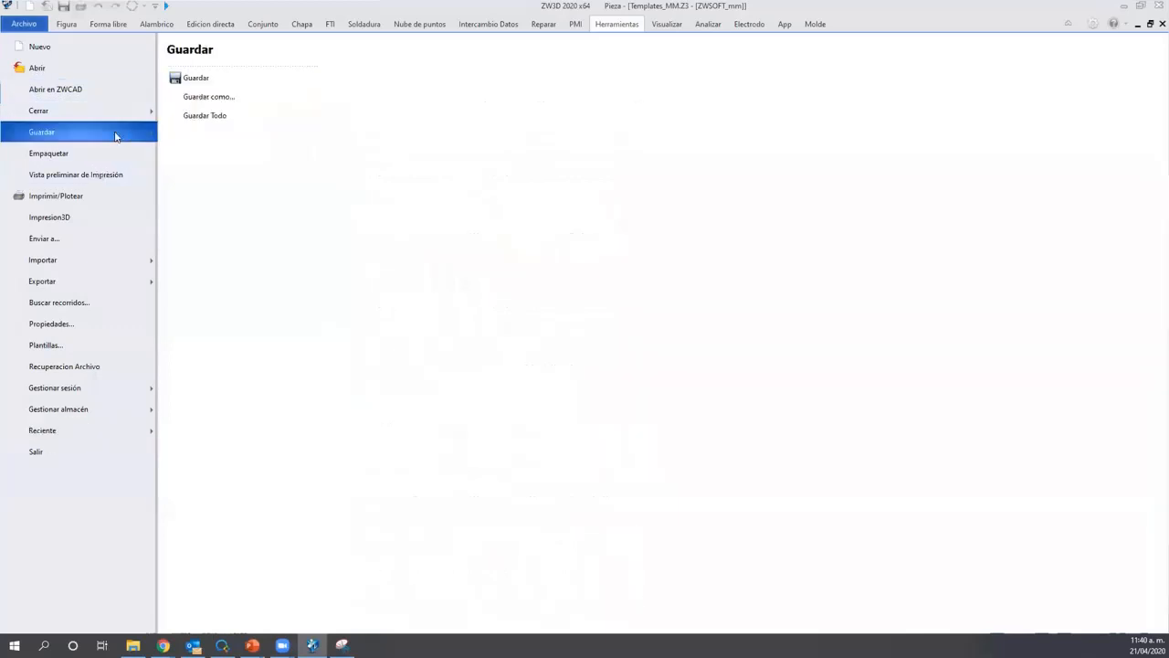
click(193, 98)
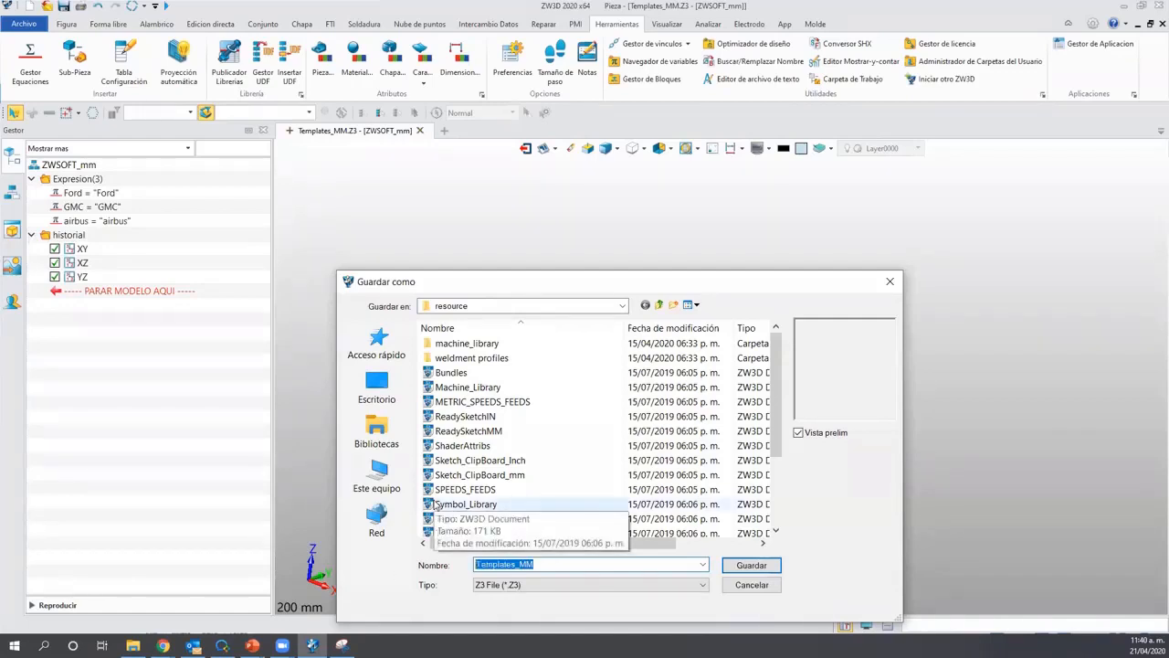
text(ZWSOFT)
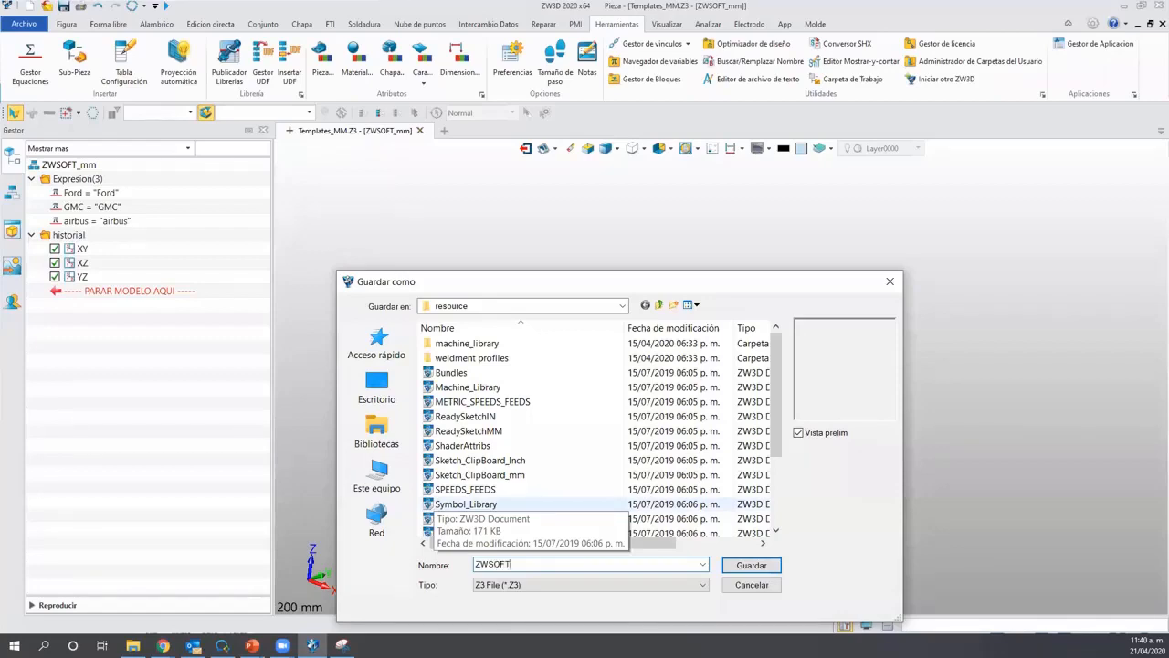
text(_mm)
click(751, 571)
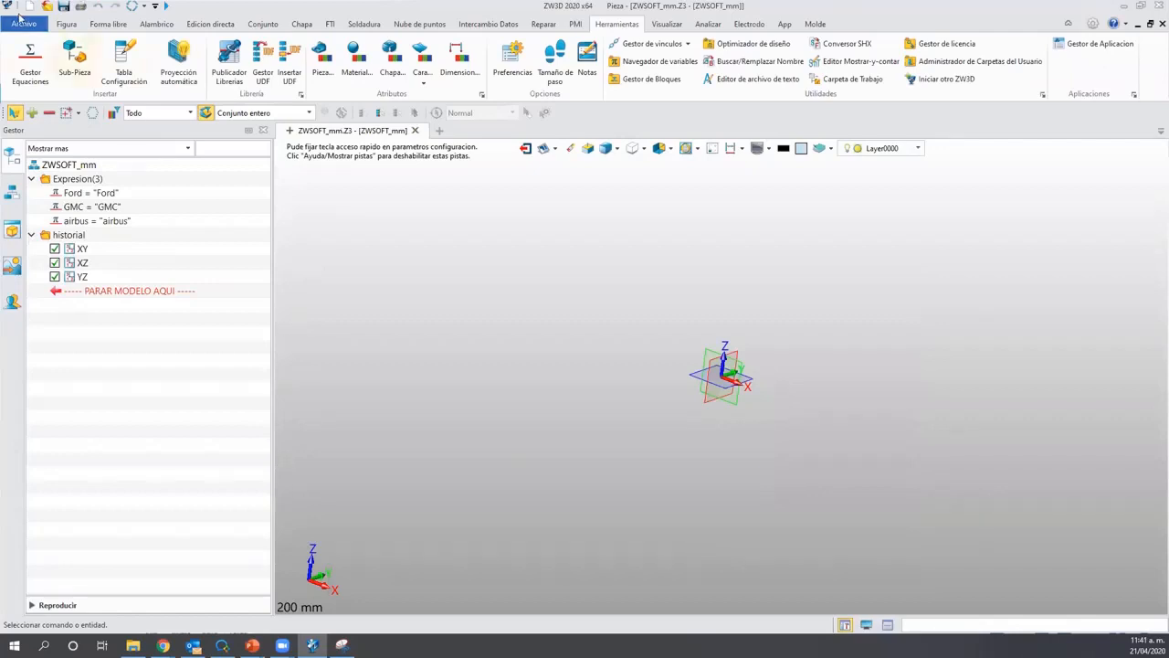
click(321, 60)
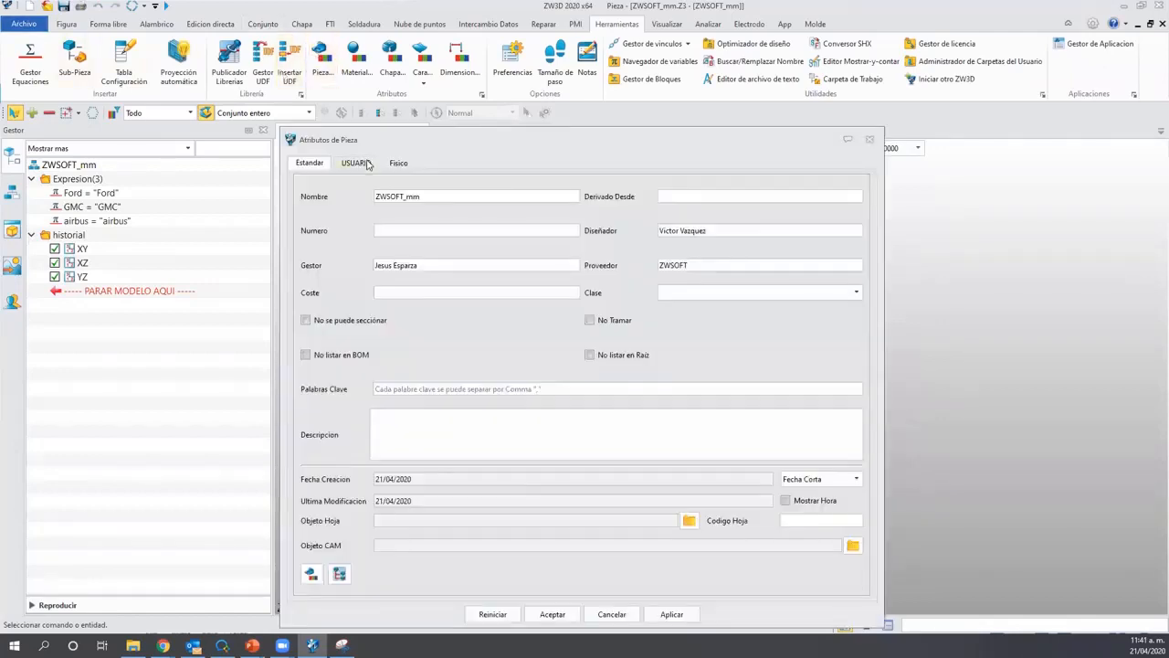
click(363, 163)
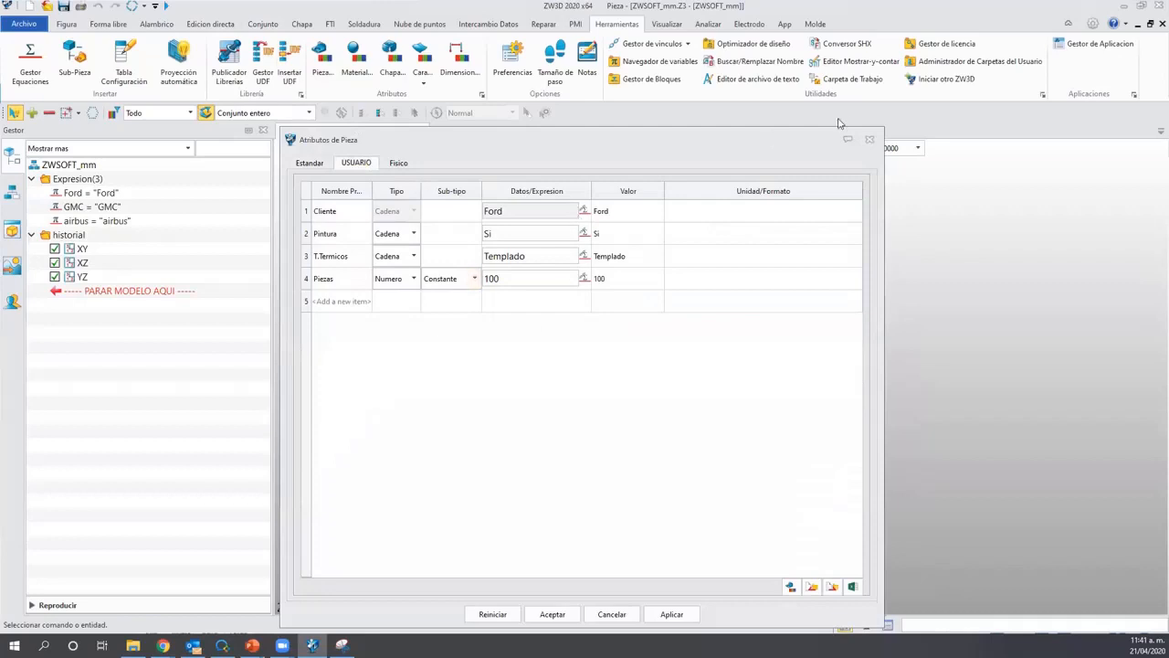
click(867, 141)
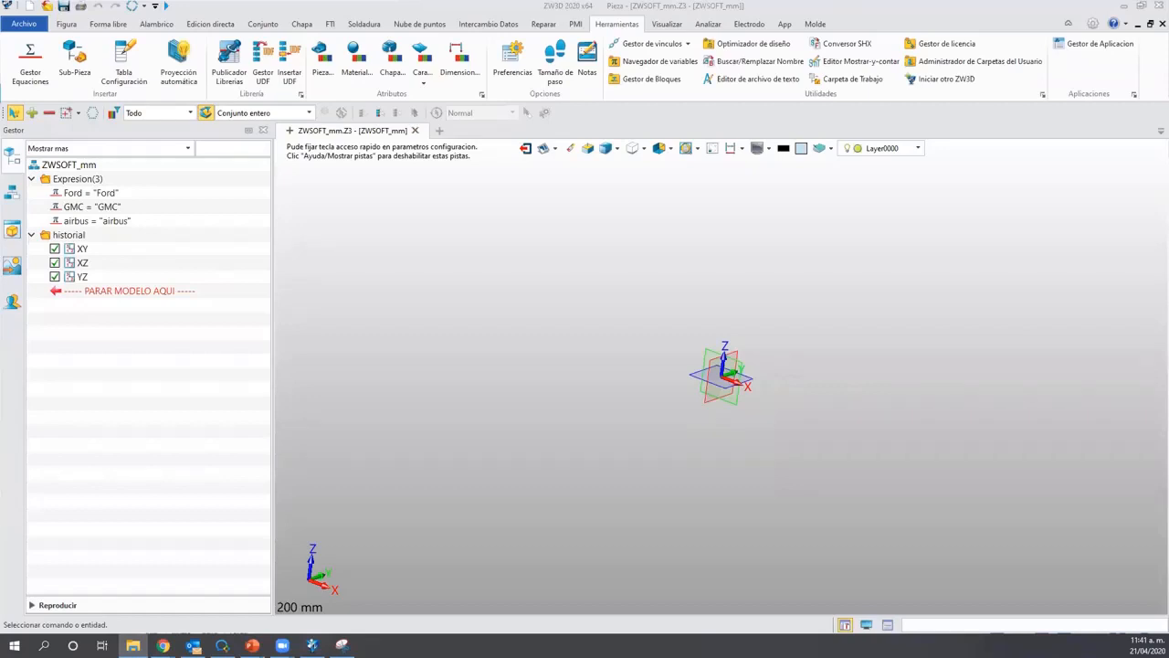
double_click(501, 214)
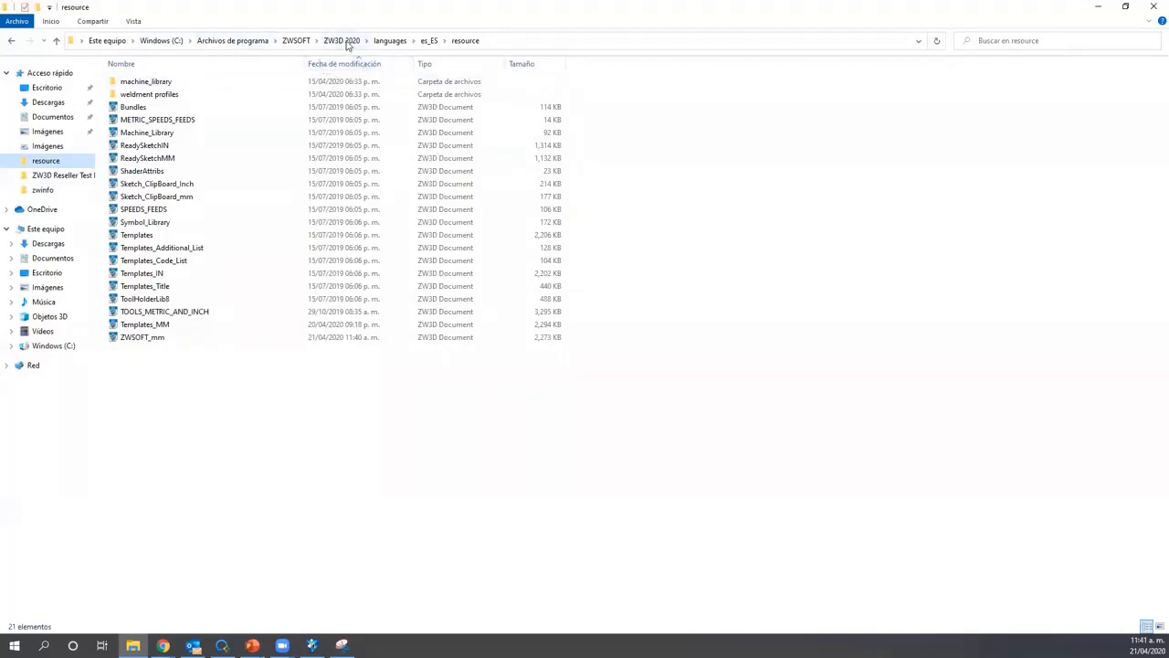
click(433, 44)
click(470, 44)
click(1097, 7)
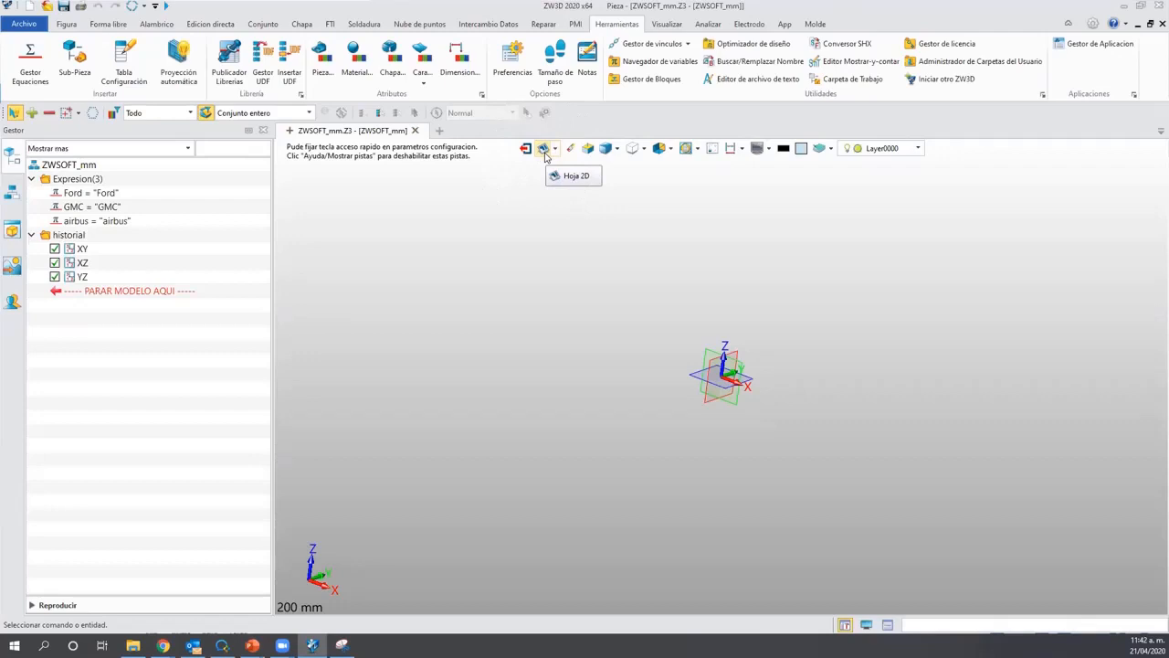
Create a new drawing from the Predeterminado template, giving a blank A4 297 x 210 mm sheet.
click(543, 149)
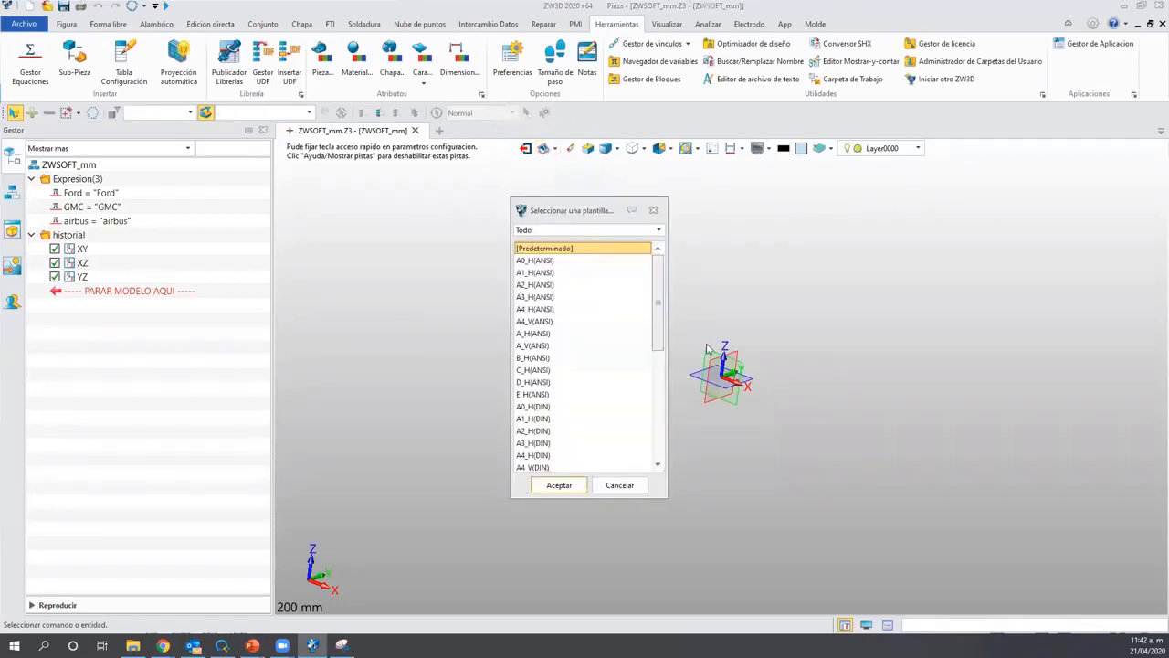
scroll(654, 298, down, 2)
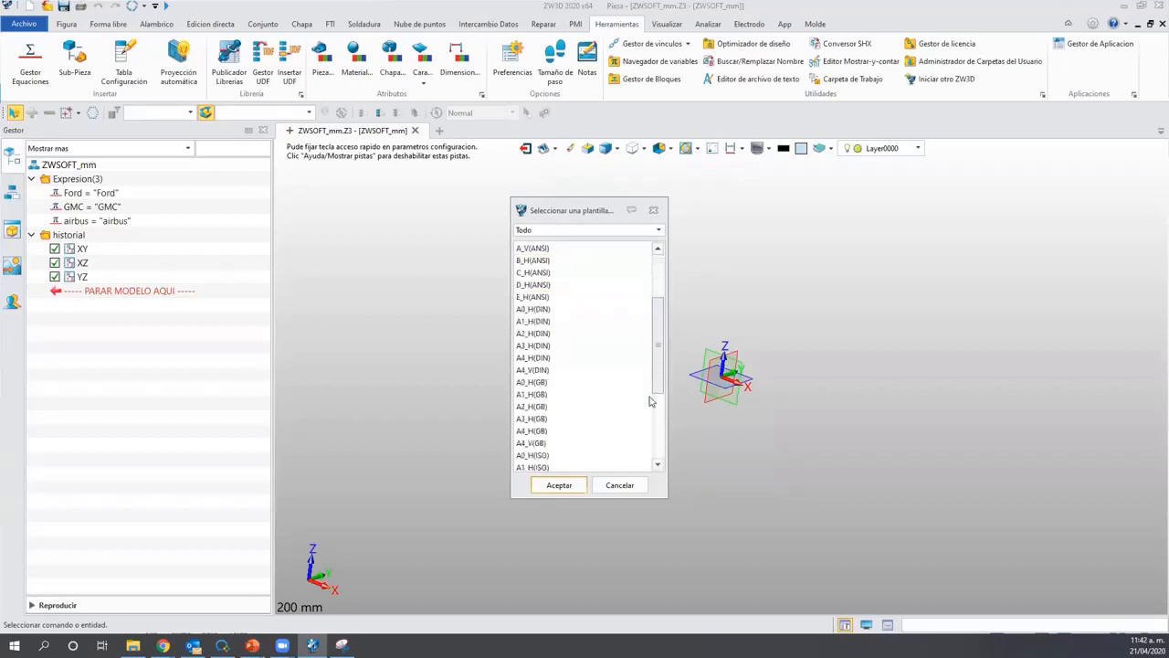
drag(669, 314, 668, 288)
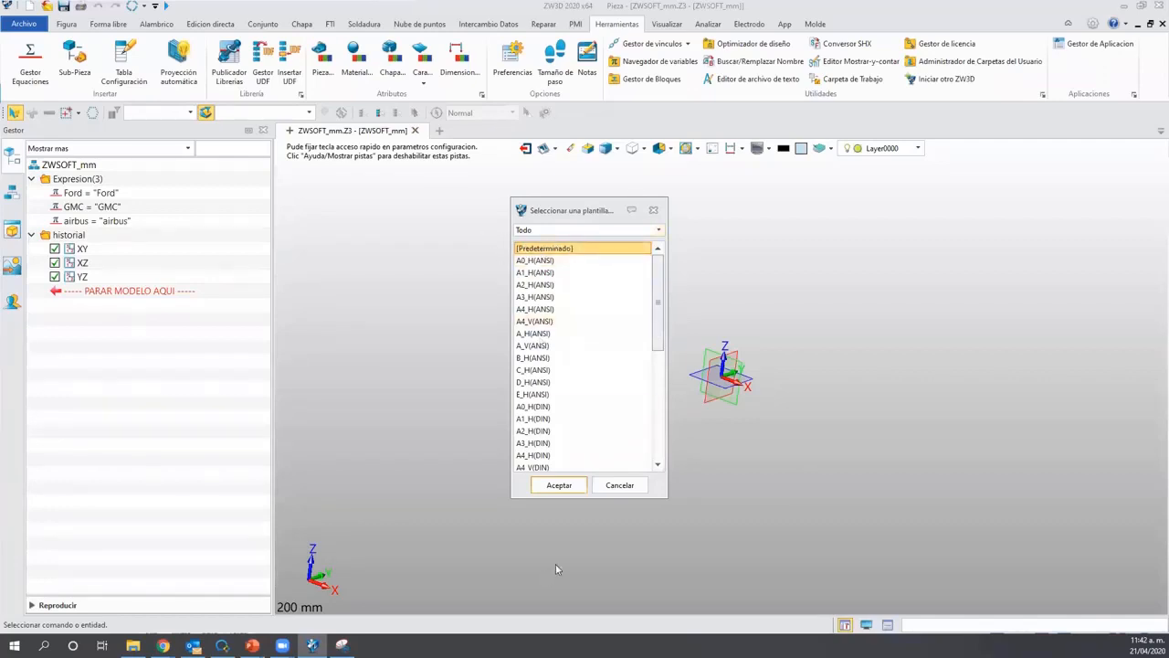
click(559, 485)
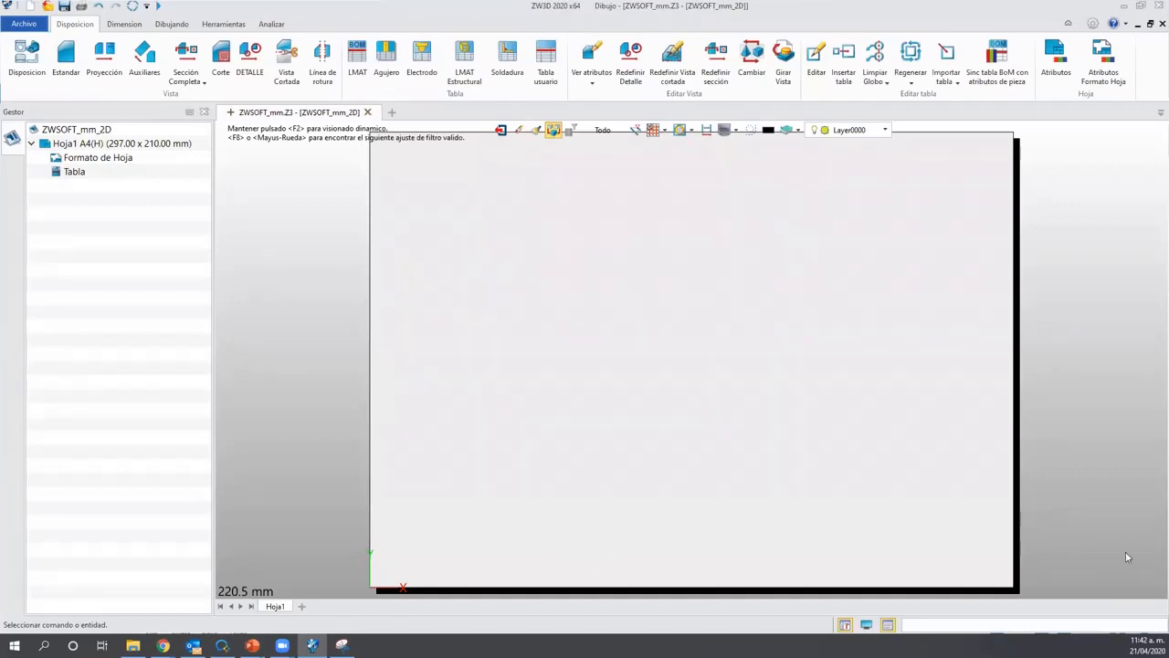
Open Atributos Formato Hoja for Hoja1 from the Formato de Hoja context menu.
click(137, 239)
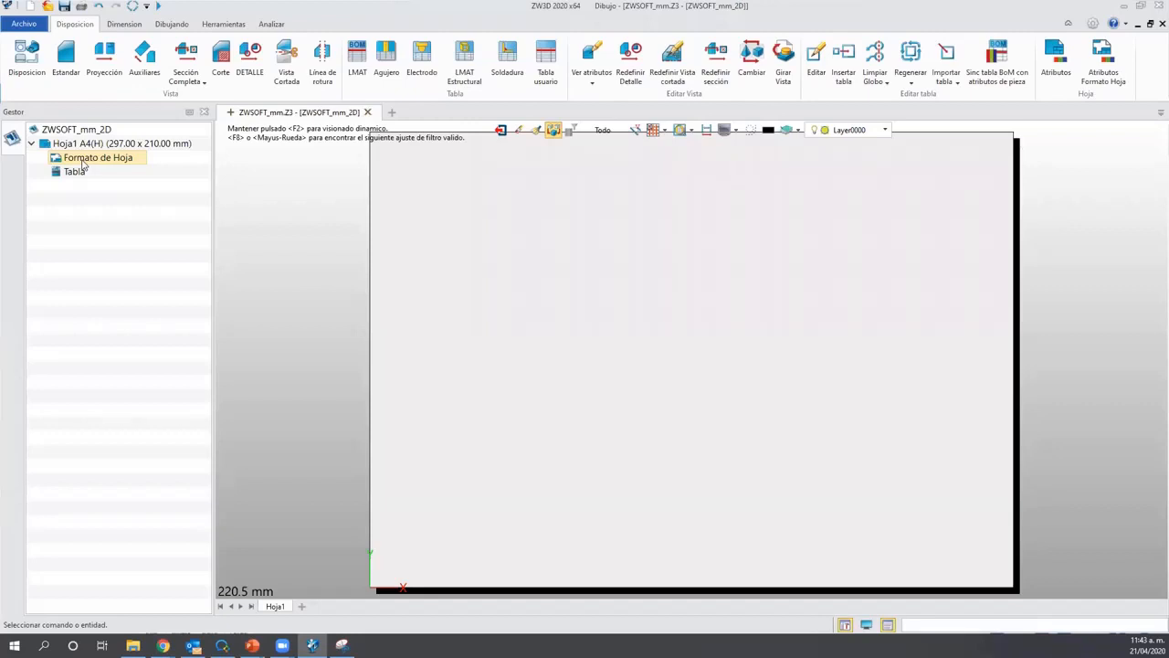
right_click(83, 162)
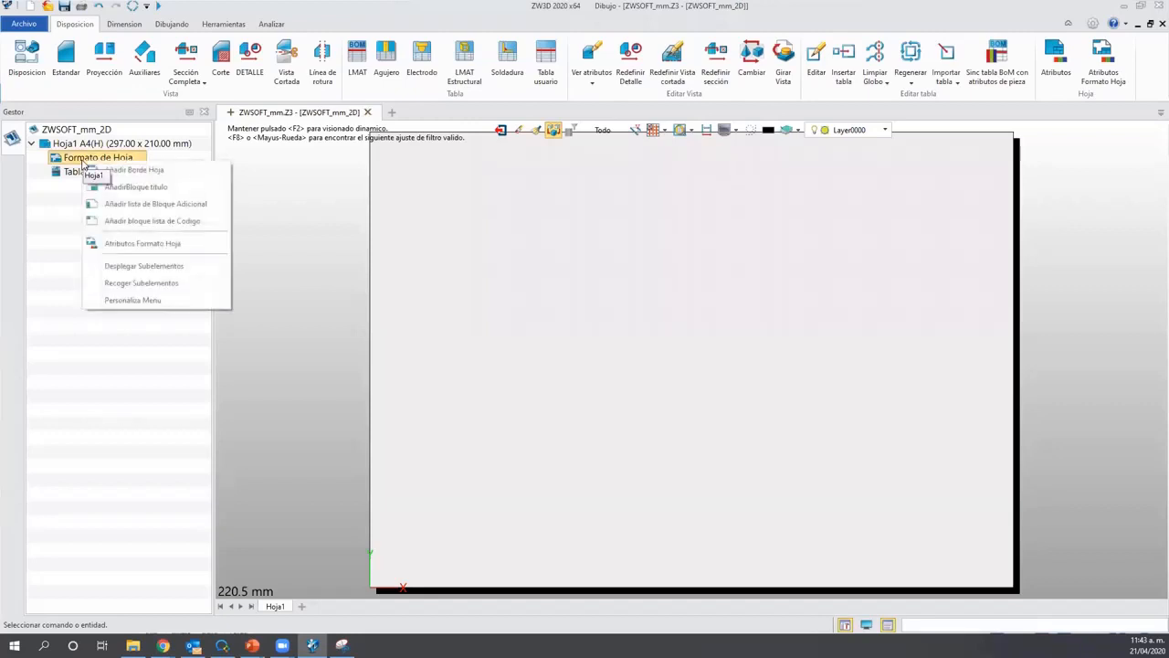
click(195, 248)
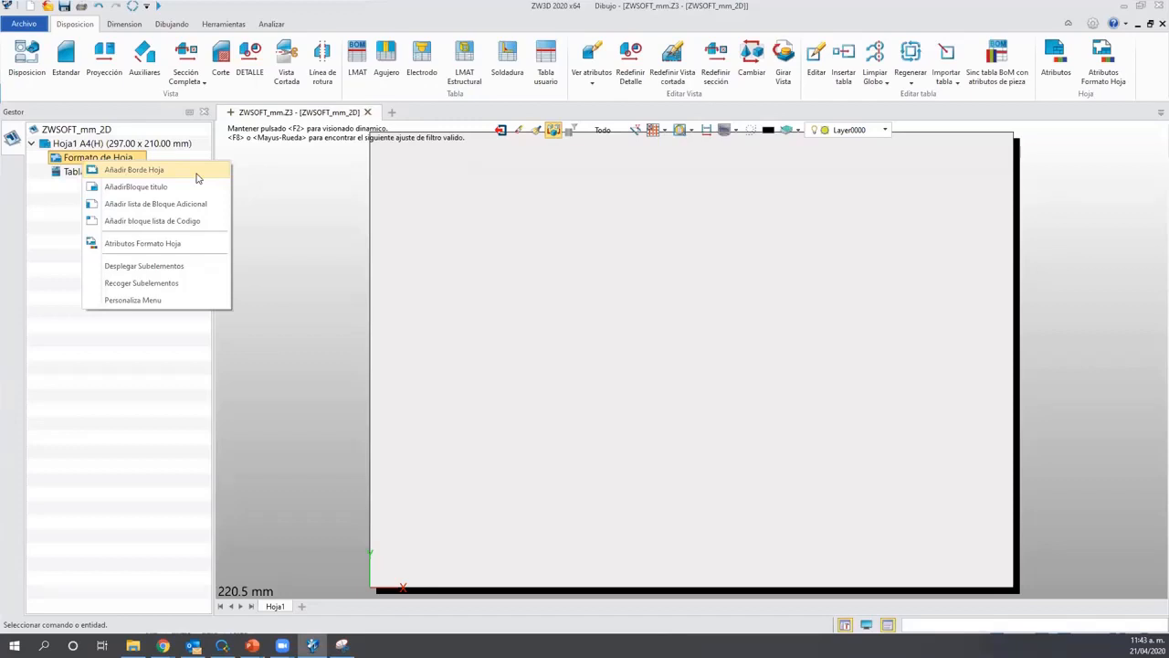
click(144, 245)
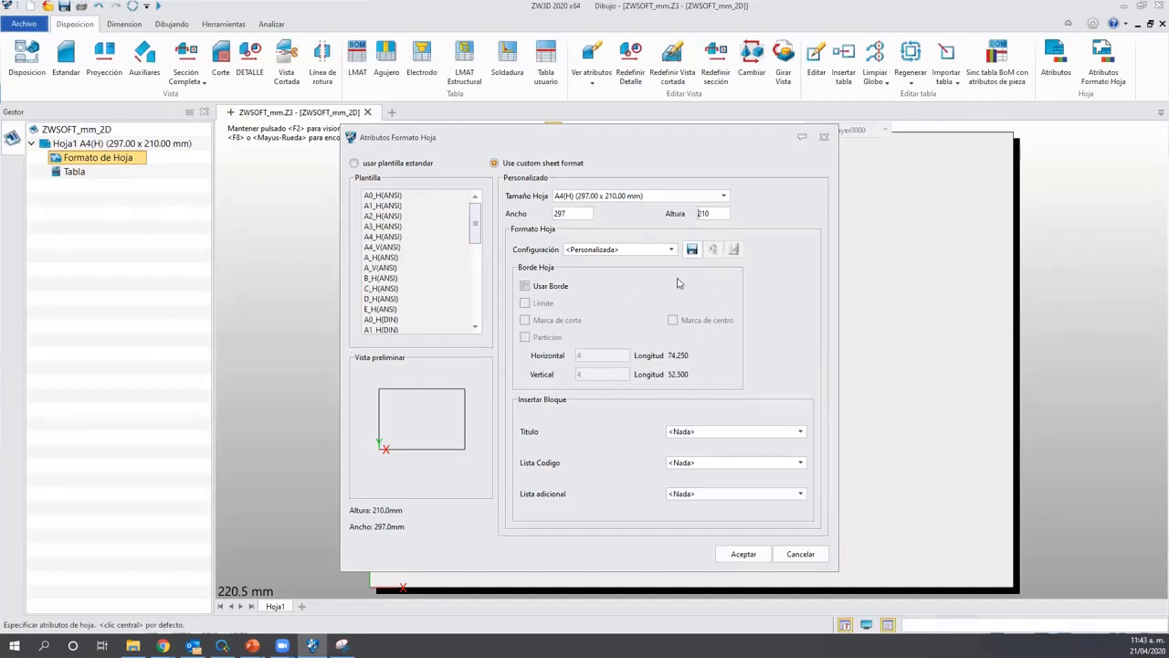
Switch Hoja1 to the standard A4_H(ISO) template using 'usar plantilla estandar'.
click(687, 198)
click(693, 202)
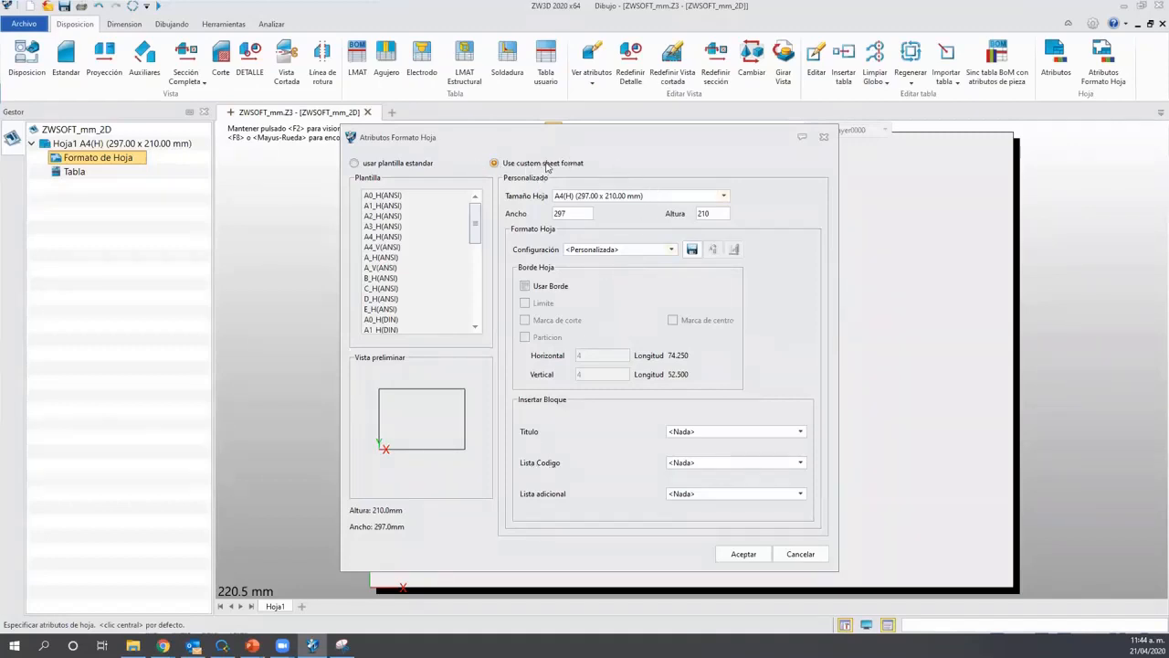
click(355, 165)
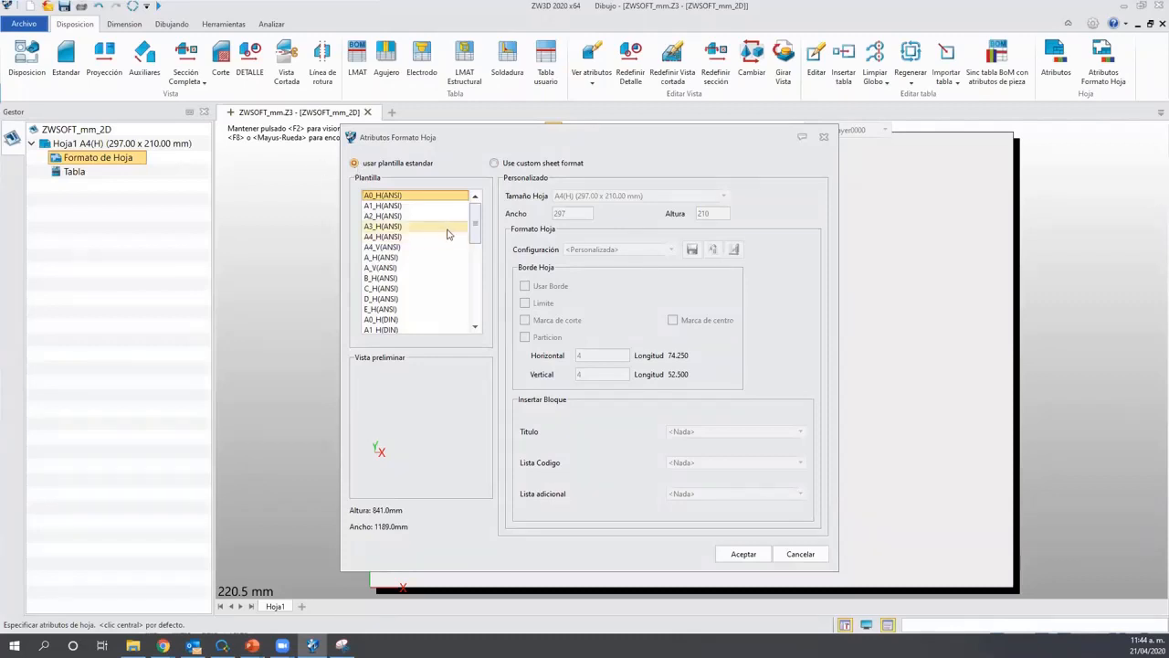
scroll(473, 254, down, 2)
scroll(473, 254, down, 5)
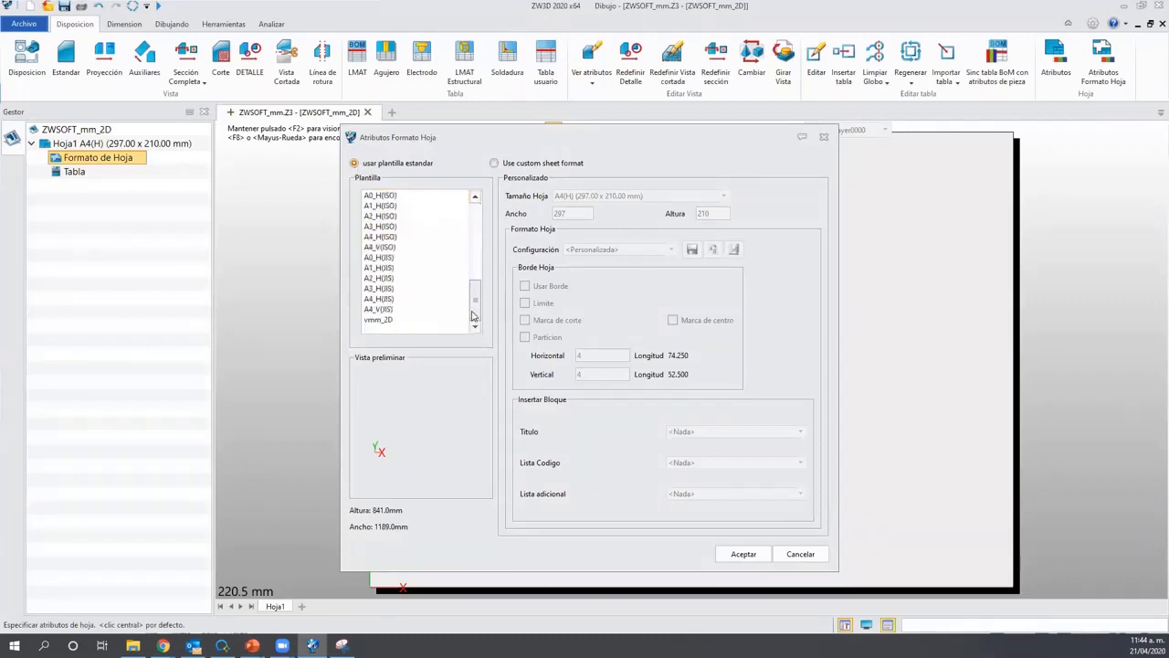
click(438, 237)
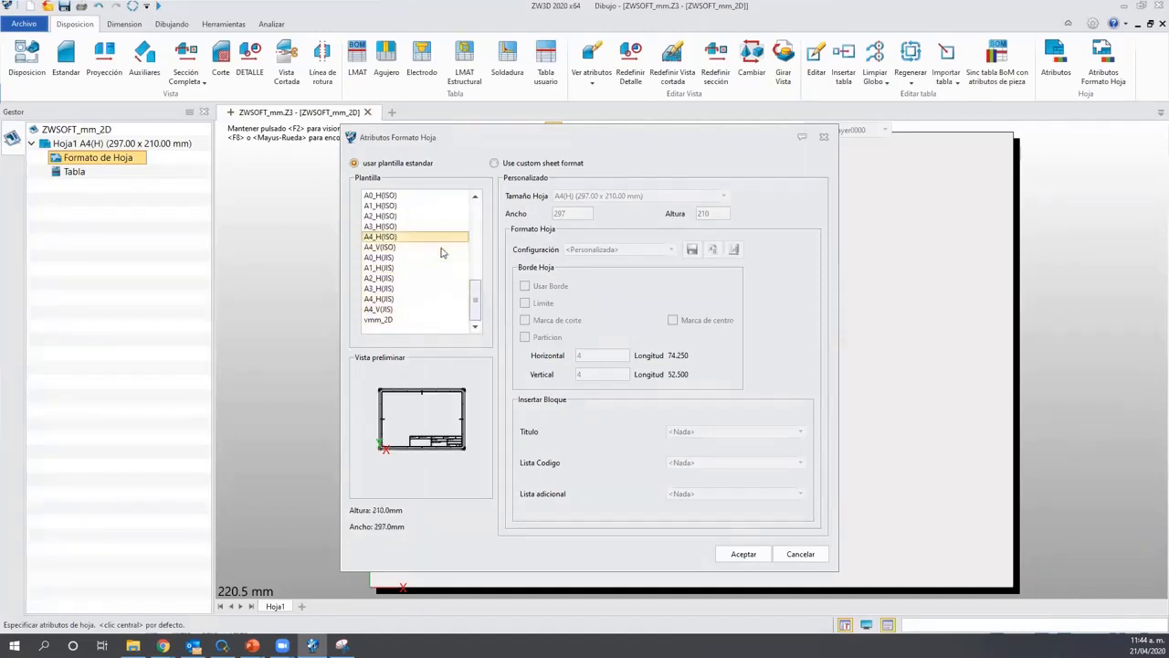
click(738, 553)
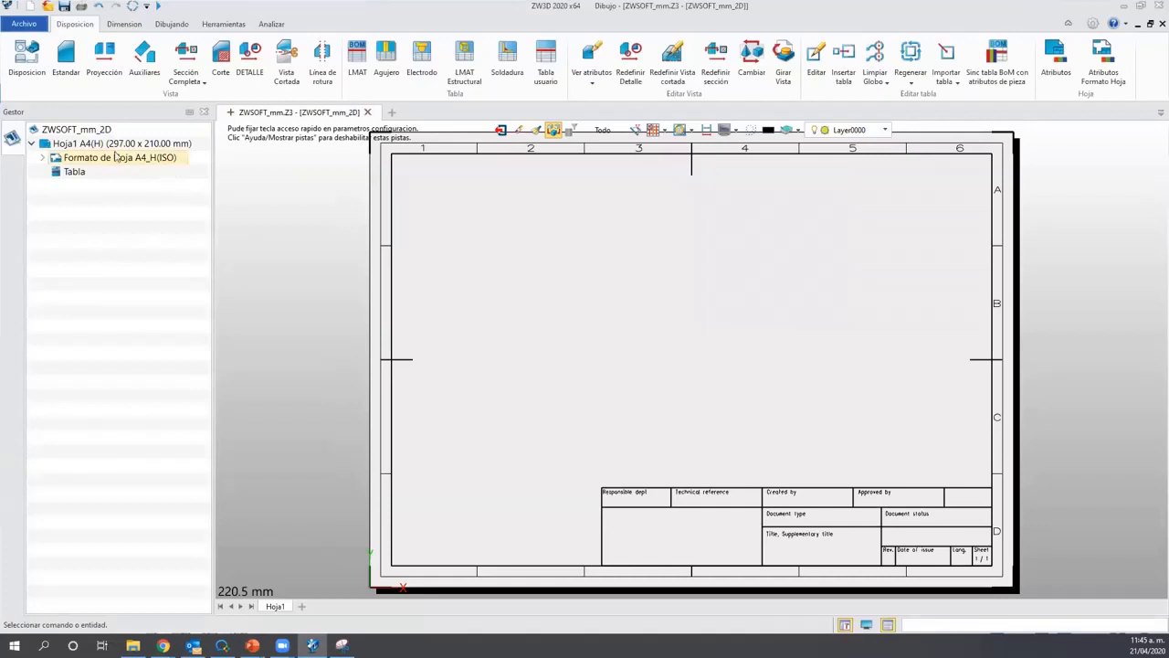
Expand Formato de Hoja A4_H(ISO) in the Gestor tree and bring up the Cajetin context menu.
key(ctrl)
key(ctrl)
click(42, 157)
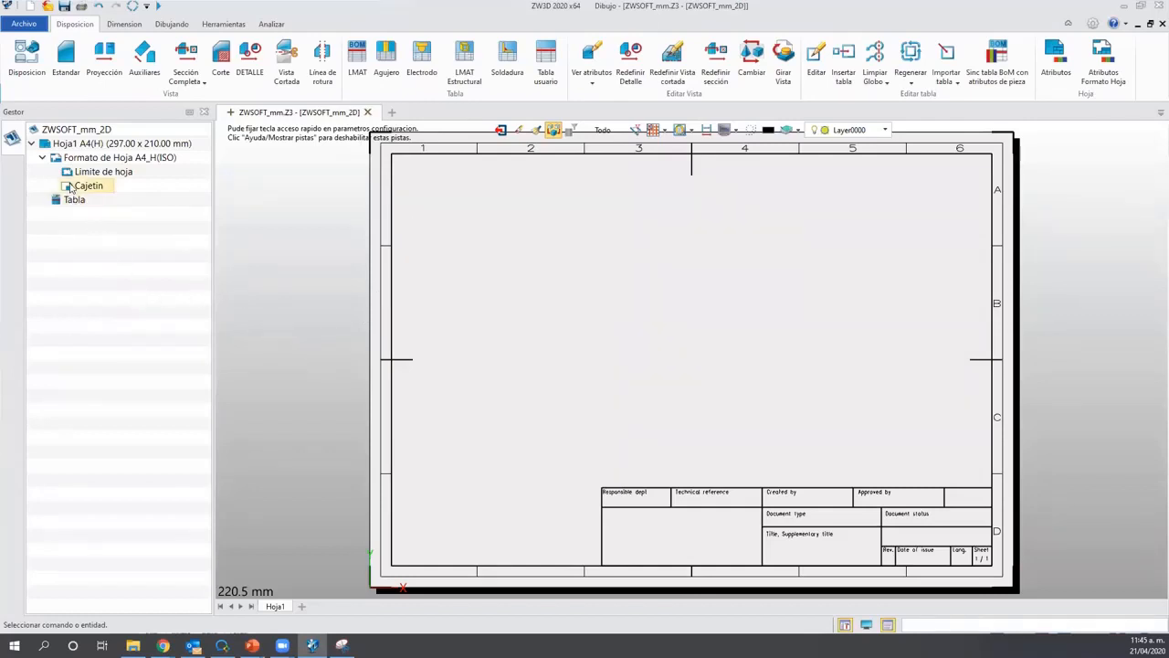
key(ctrl)
key(ctrl)
right_click(80, 188)
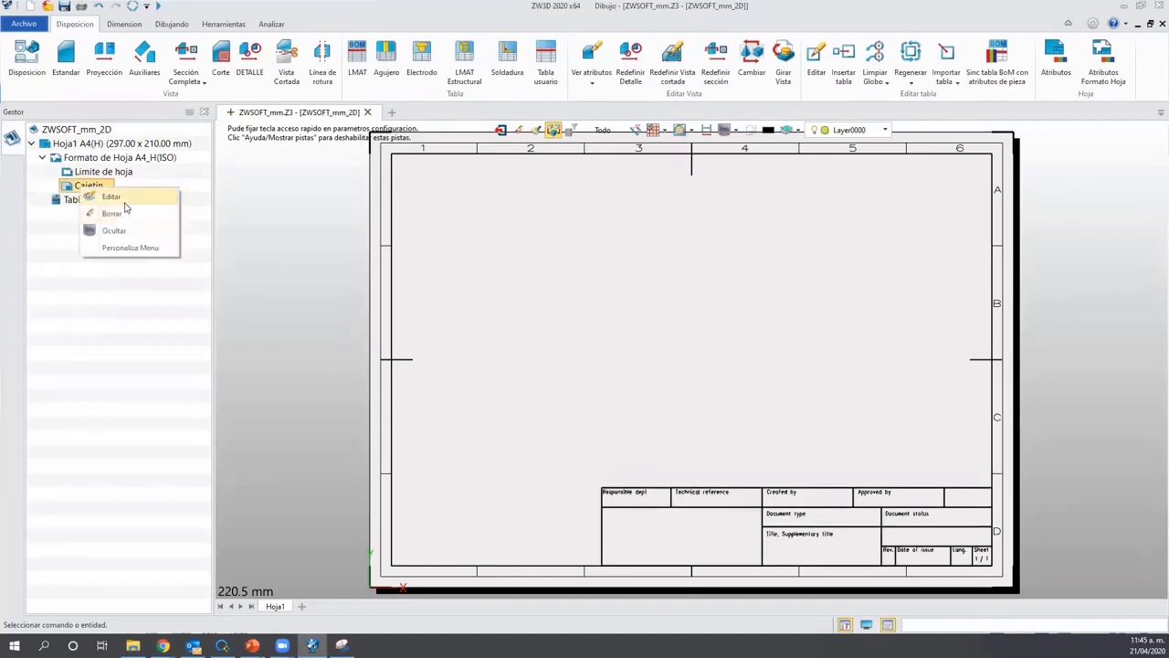
Edit the Cajetin sketch and centre its 180 x 36 mm title block grid in the view.
click(125, 205)
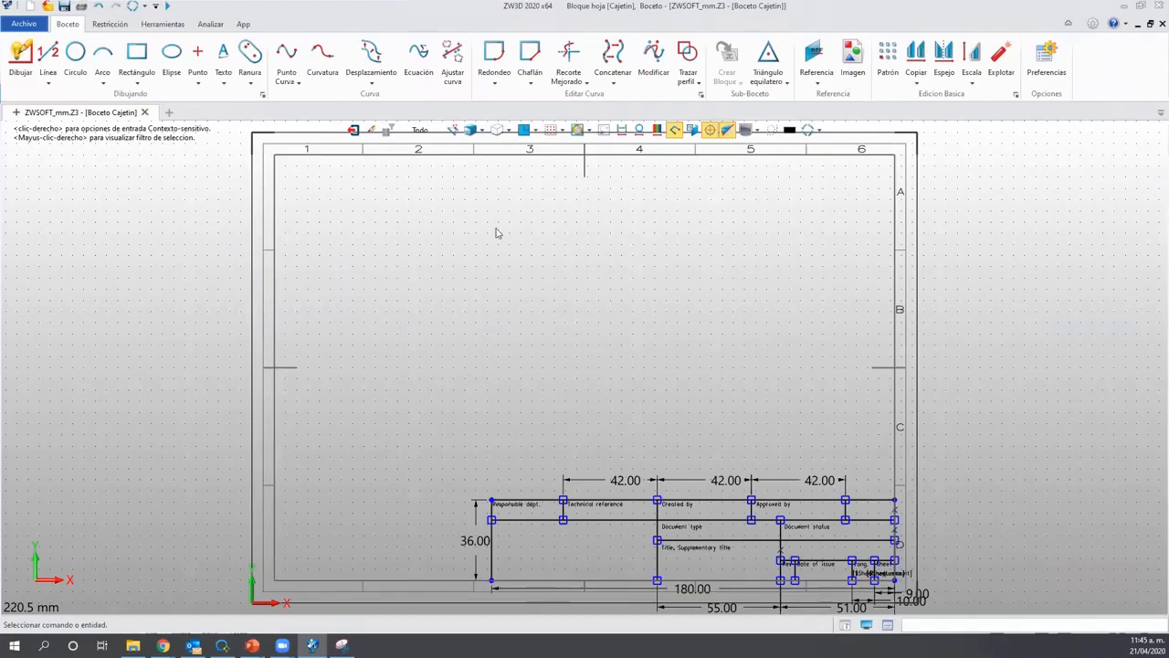
middle_drag(570, 351, 497, 354)
scroll(496, 354, down, 2)
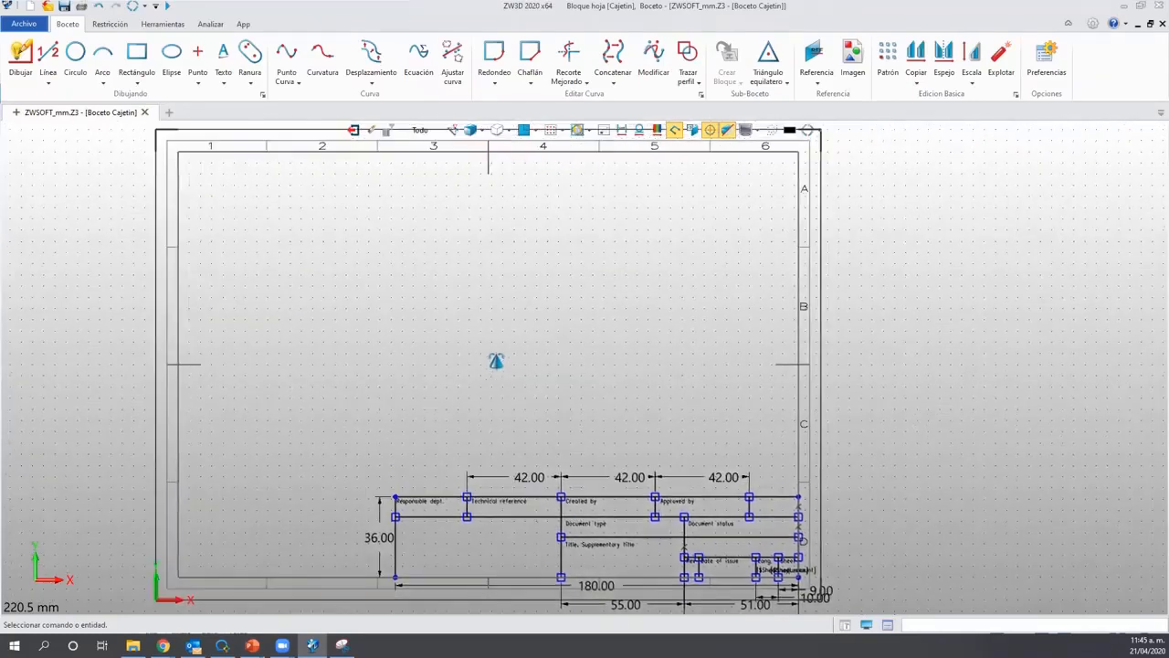
scroll(521, 444, up, 3)
middle_drag(515, 426, 500, 326)
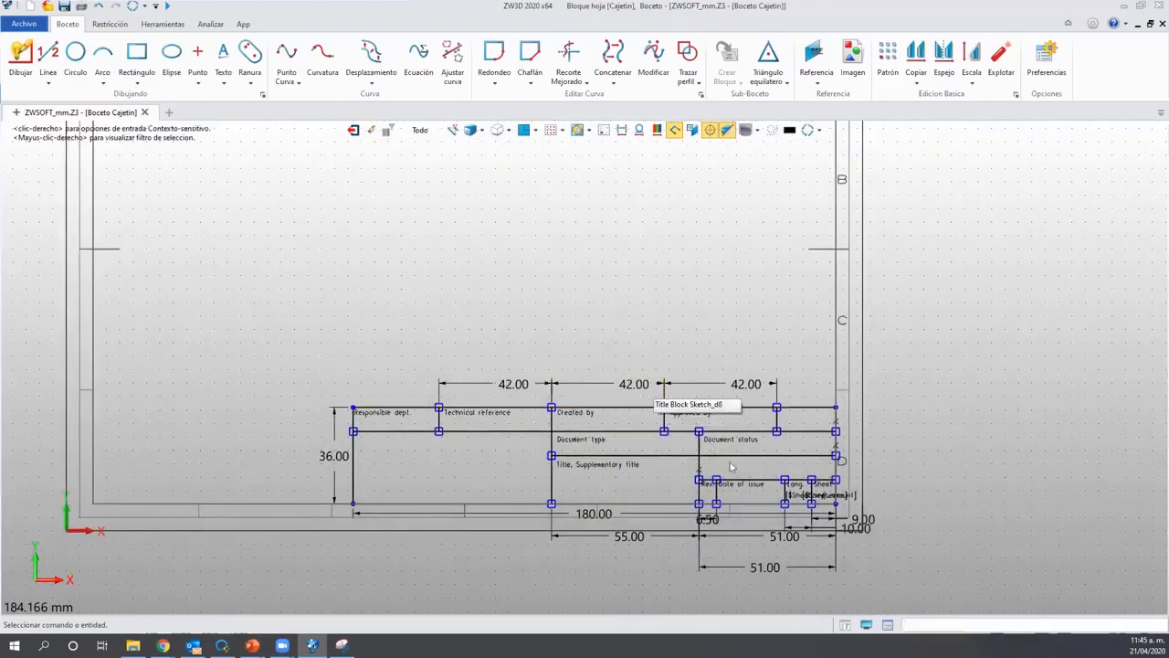
scroll(383, 430, up, 2)
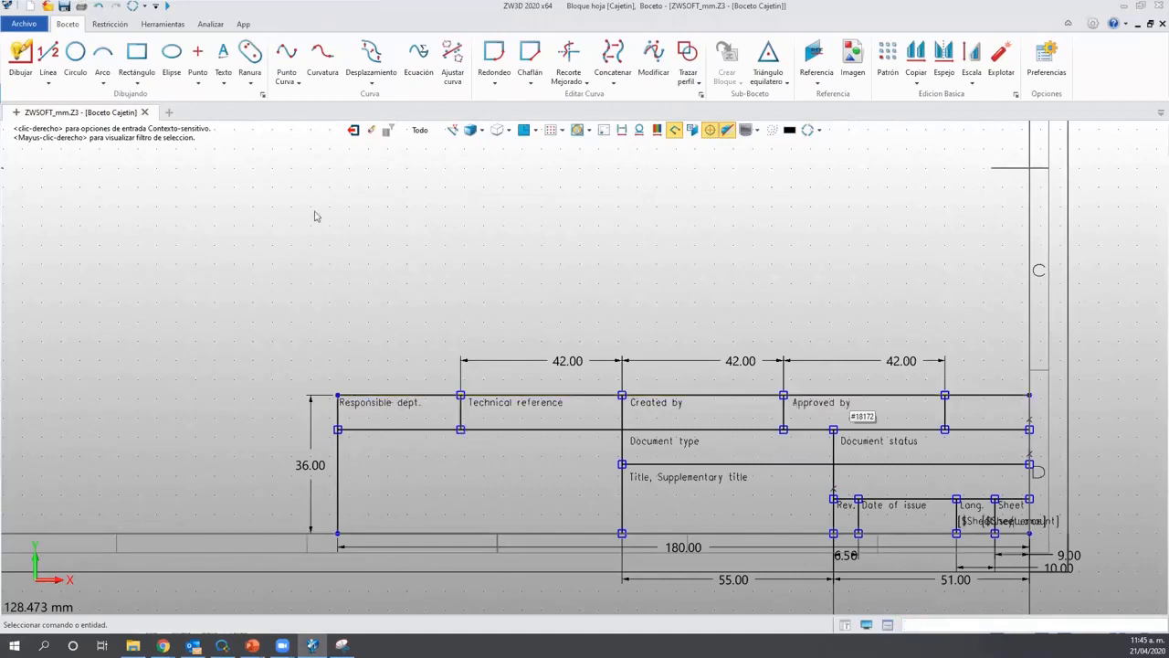
click(48, 55)
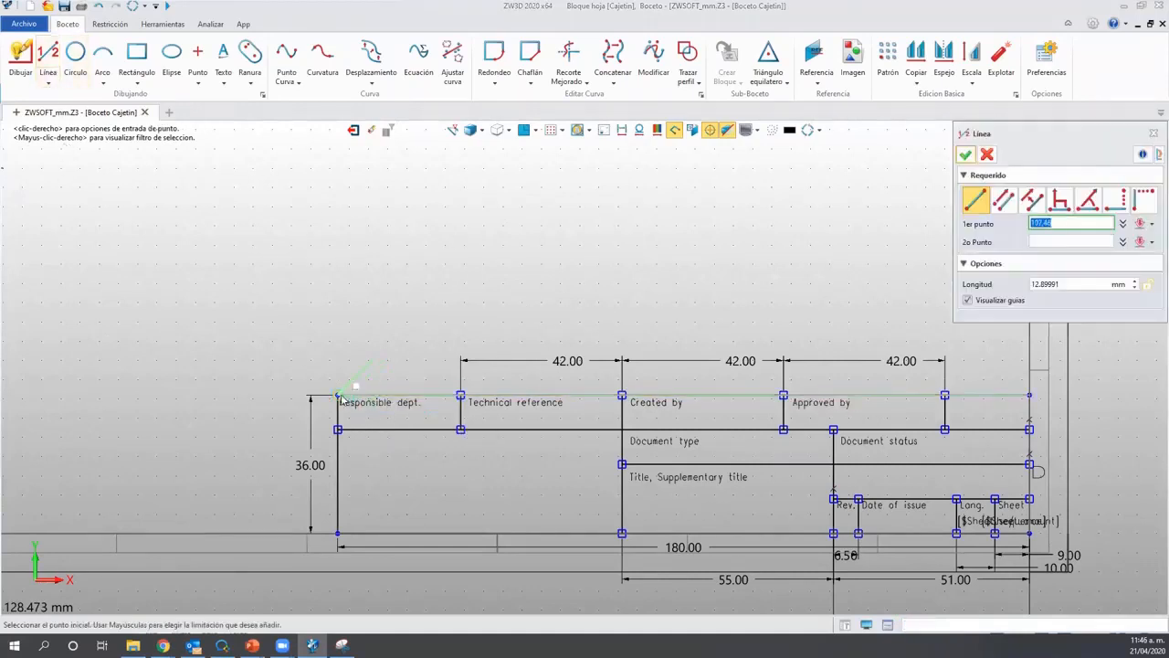
click(338, 394)
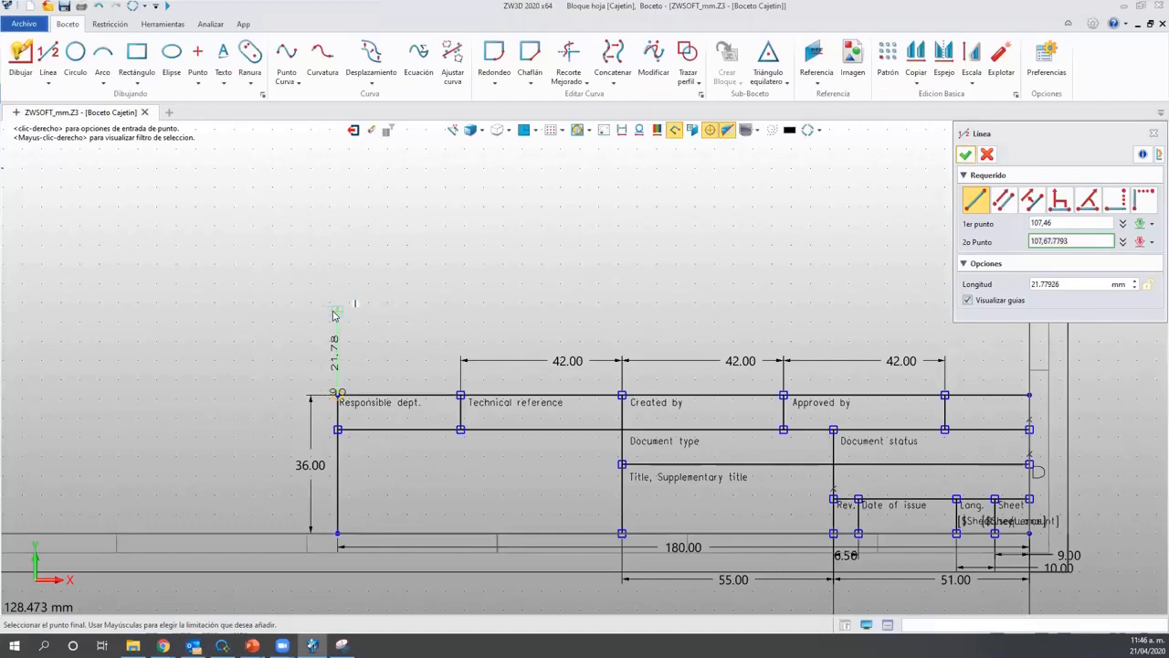
click(336, 312)
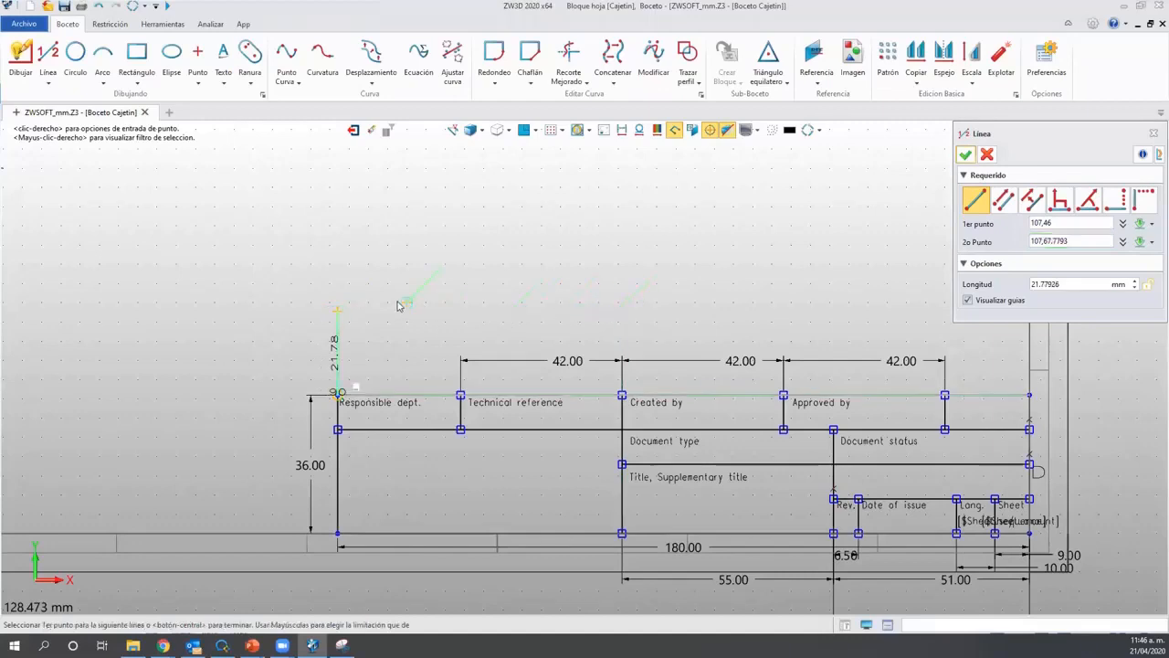
click(337, 311)
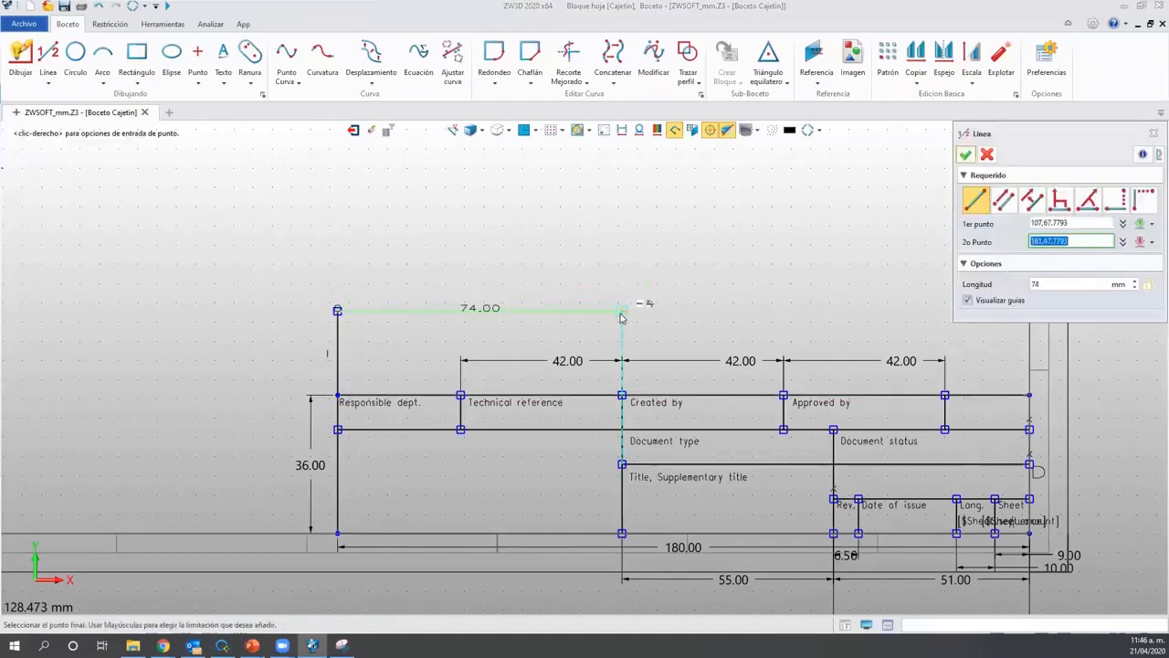
click(622, 313)
click(622, 394)
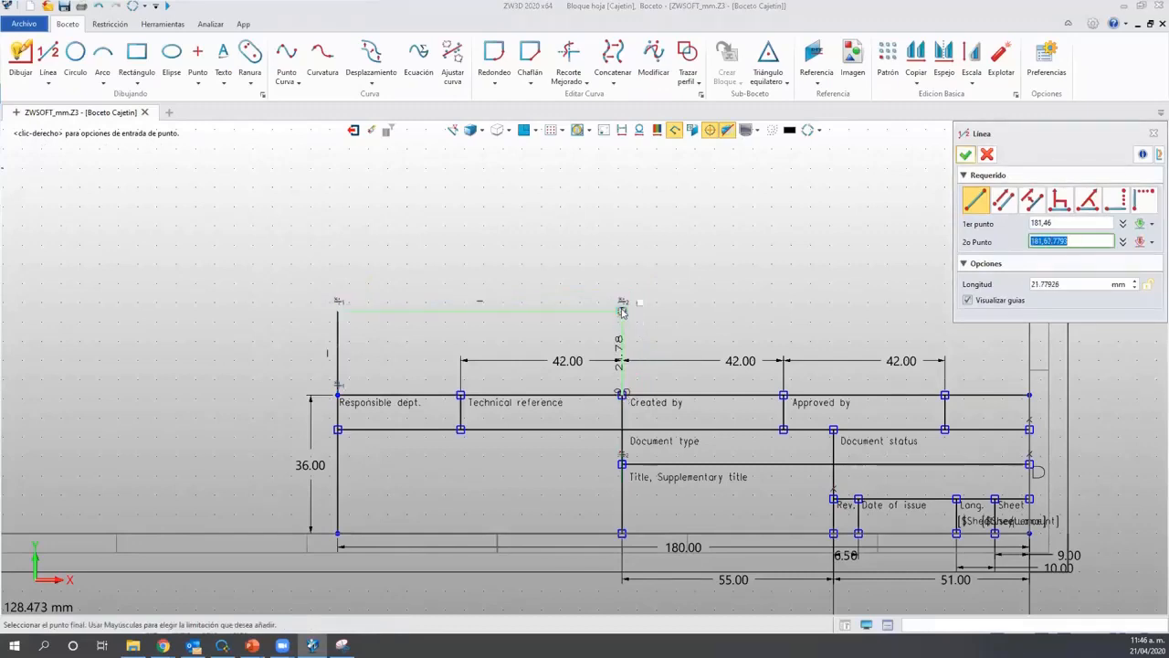
click(621, 310)
key(Escape)
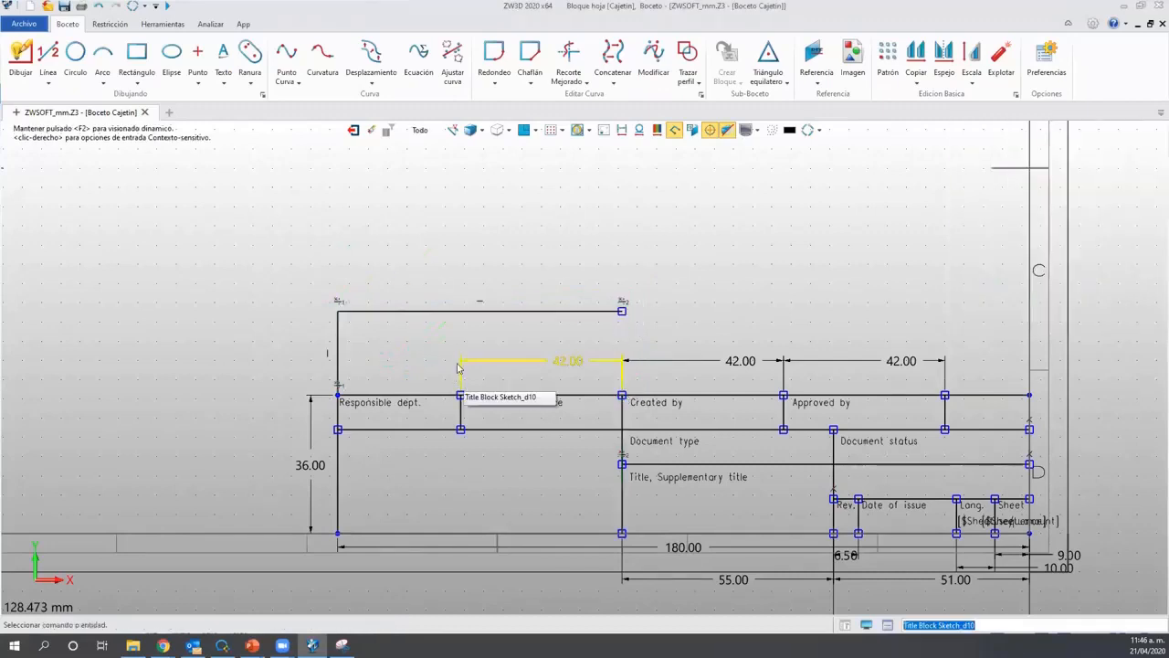
click(498, 310)
key(Delete)
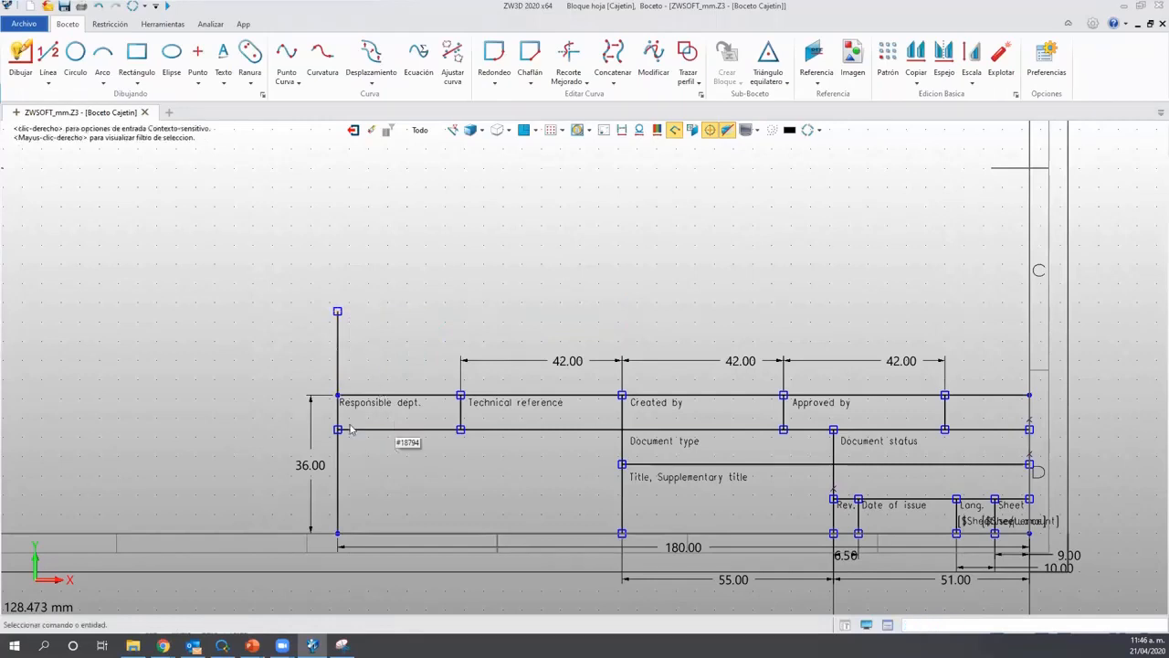
click(338, 366)
key(Delete)
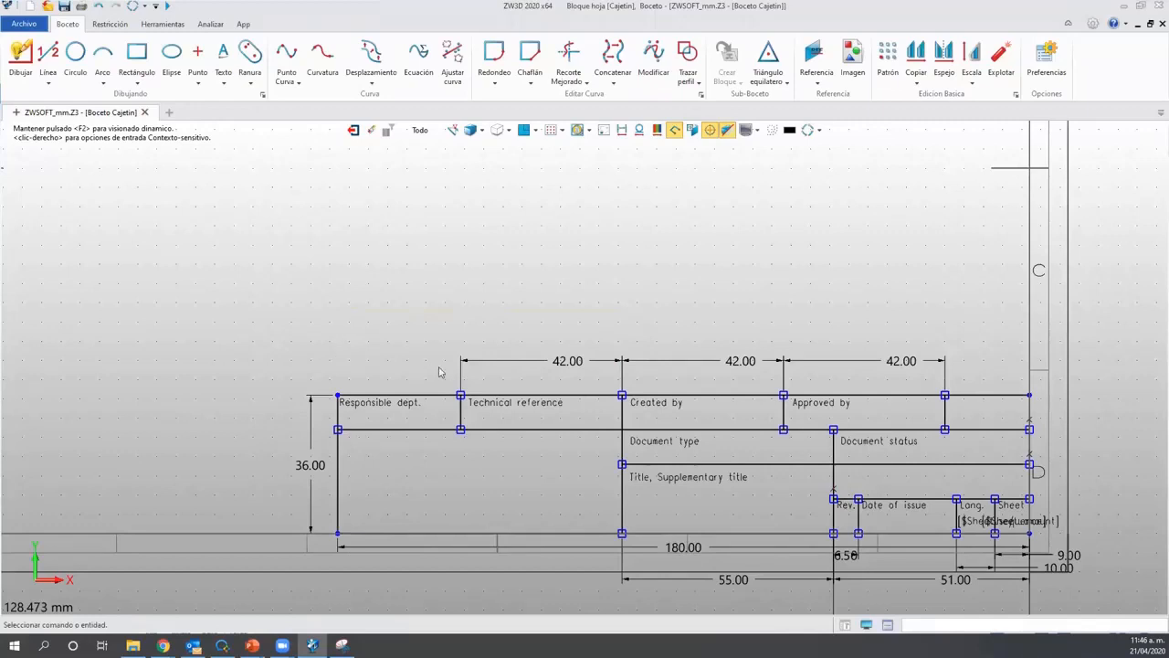
Rename the Responsible dept. heading to 'Responsable'.
double_click(384, 413)
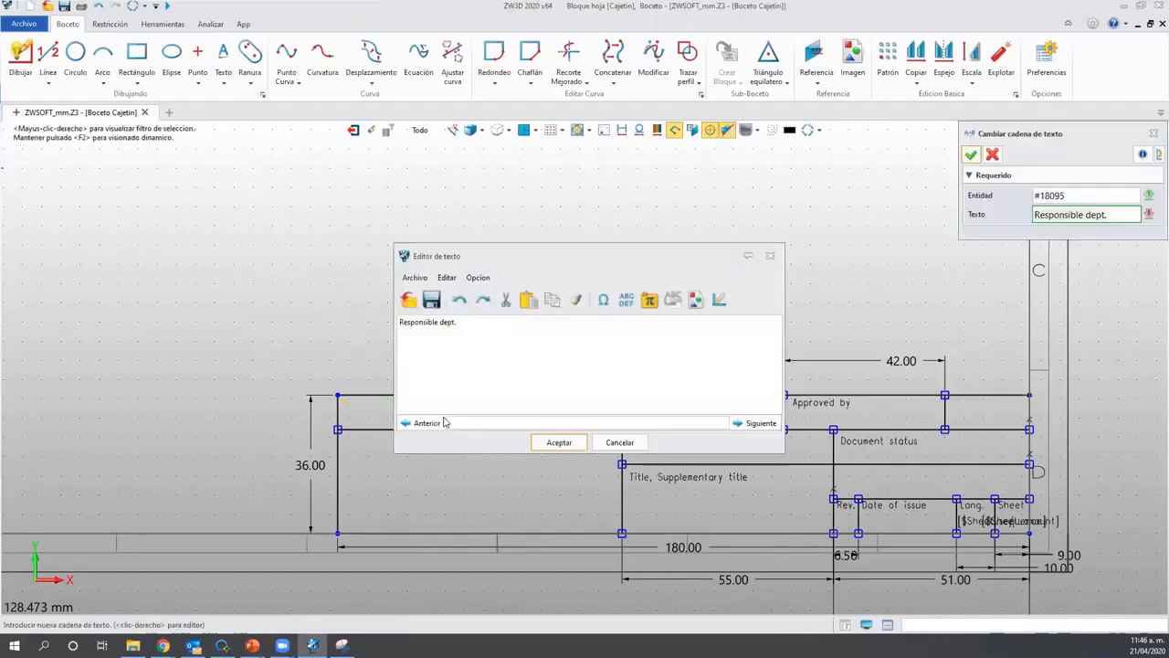
drag(474, 320, 348, 301)
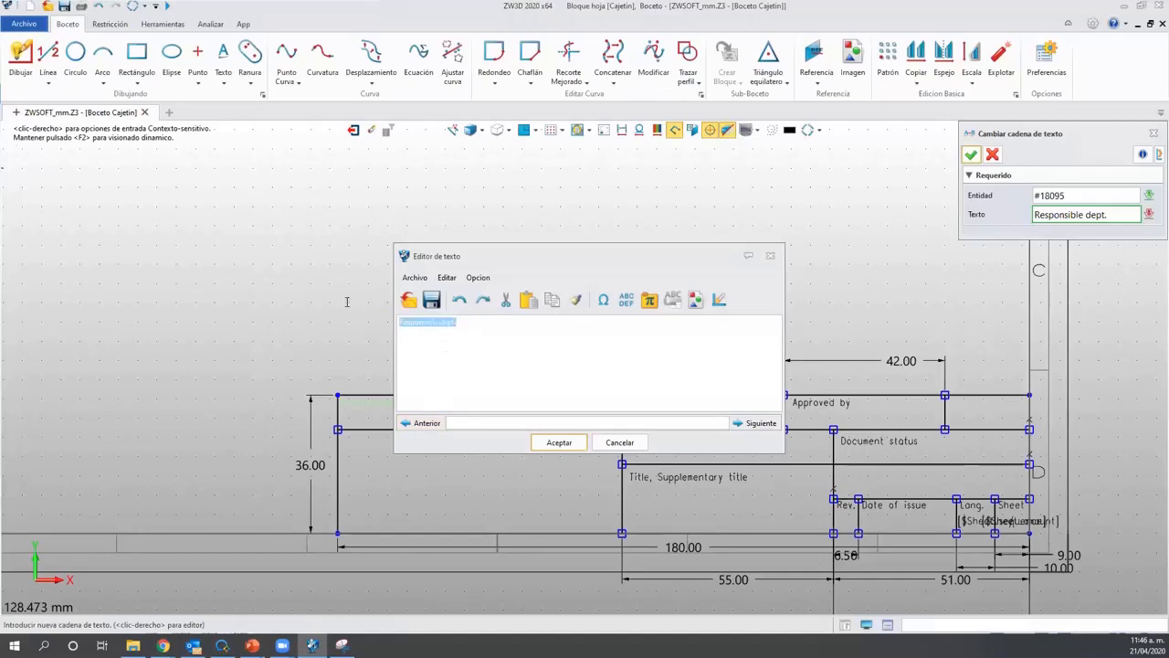
key(Delete)
text(Responsabe)
key(BackSpace)
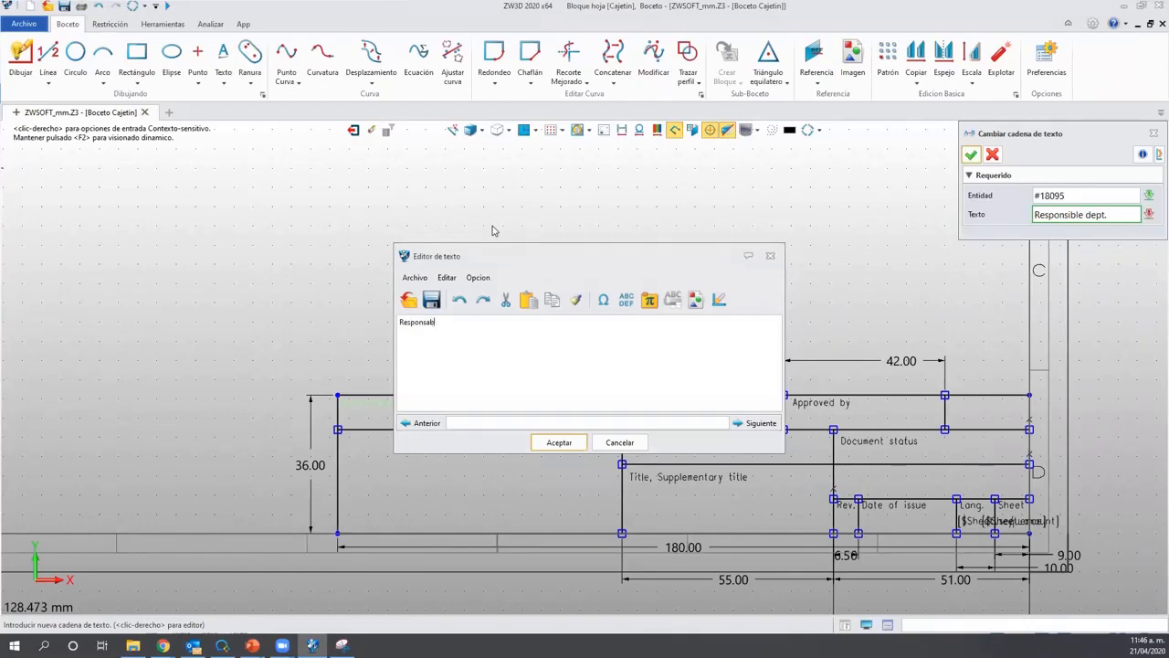
text(le)
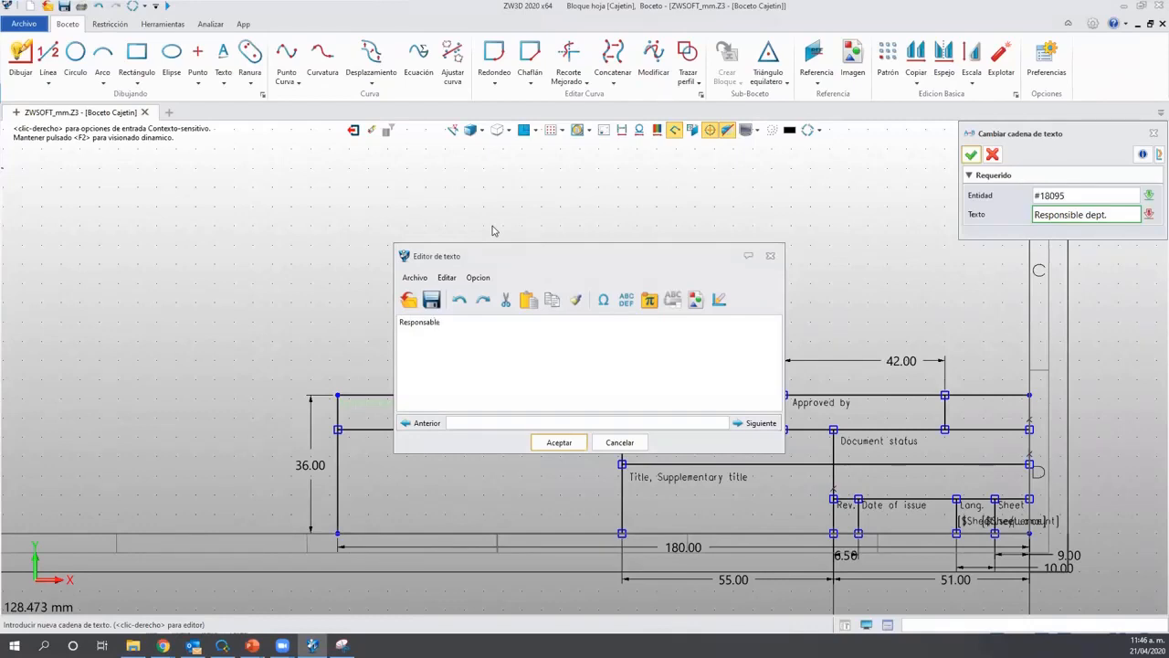
click(559, 442)
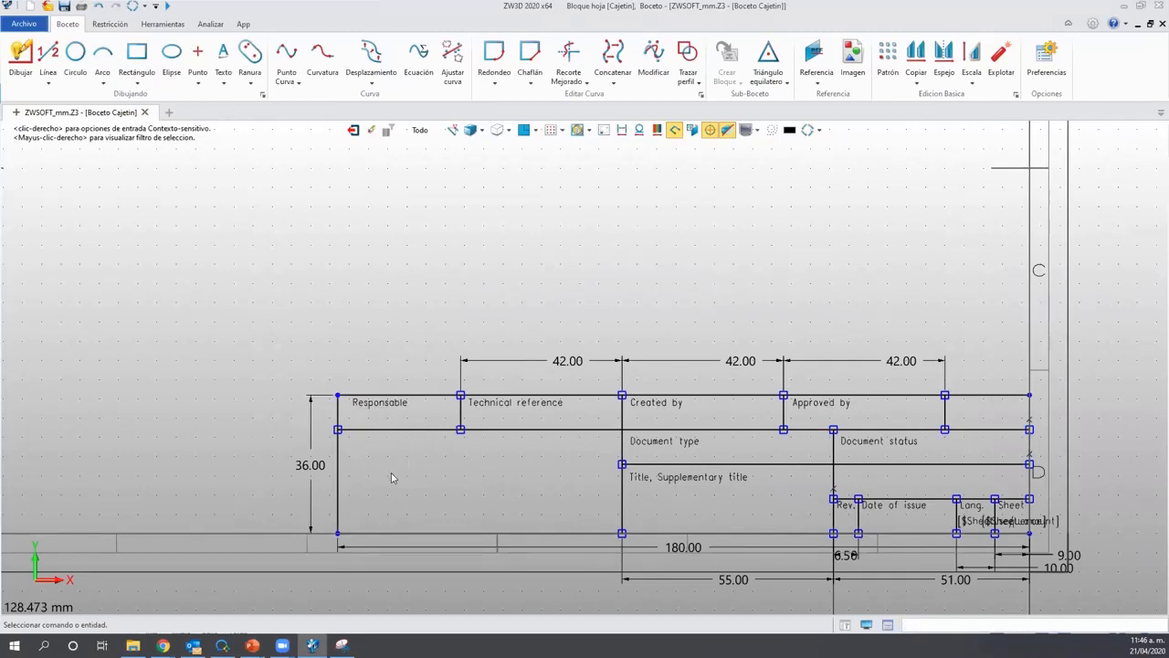
Replace the Technical reference heading with 'Diseñador'.
click(484, 408)
double_click(484, 408)
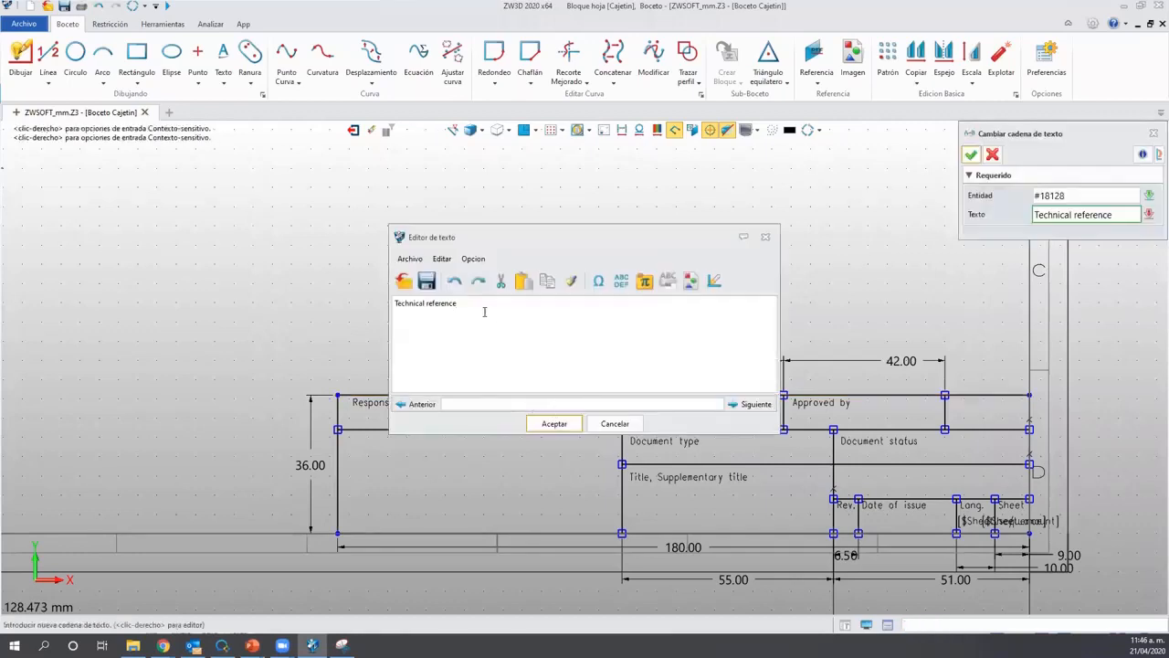
drag(485, 309, 363, 307)
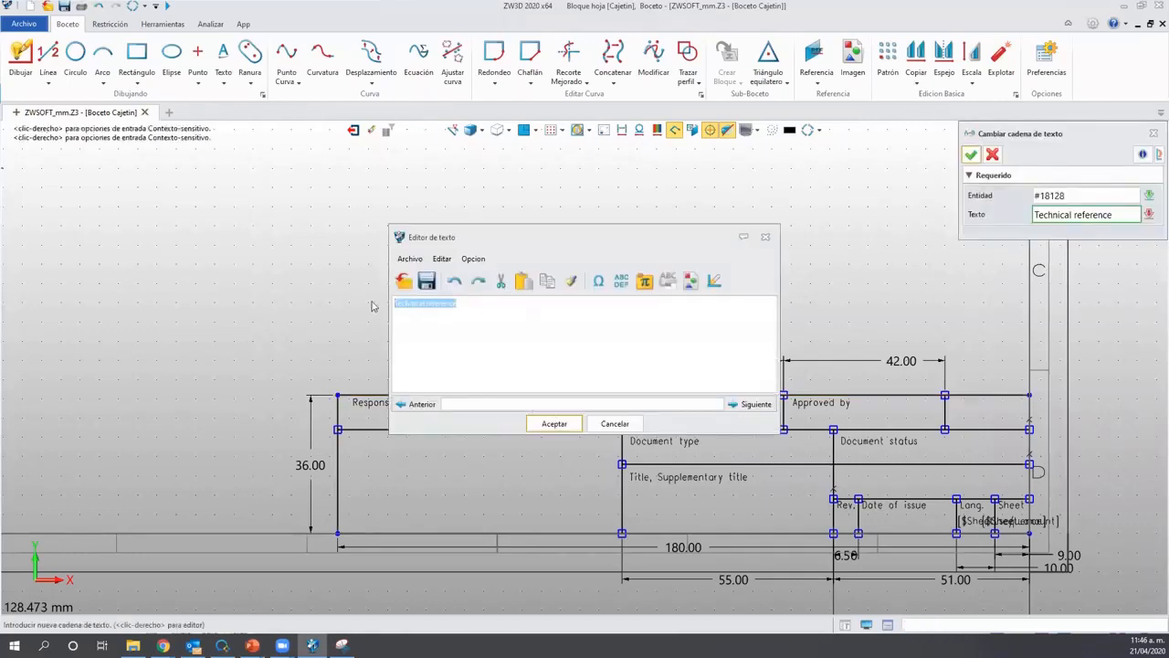
key(BackSpace)
text(Diseñador)
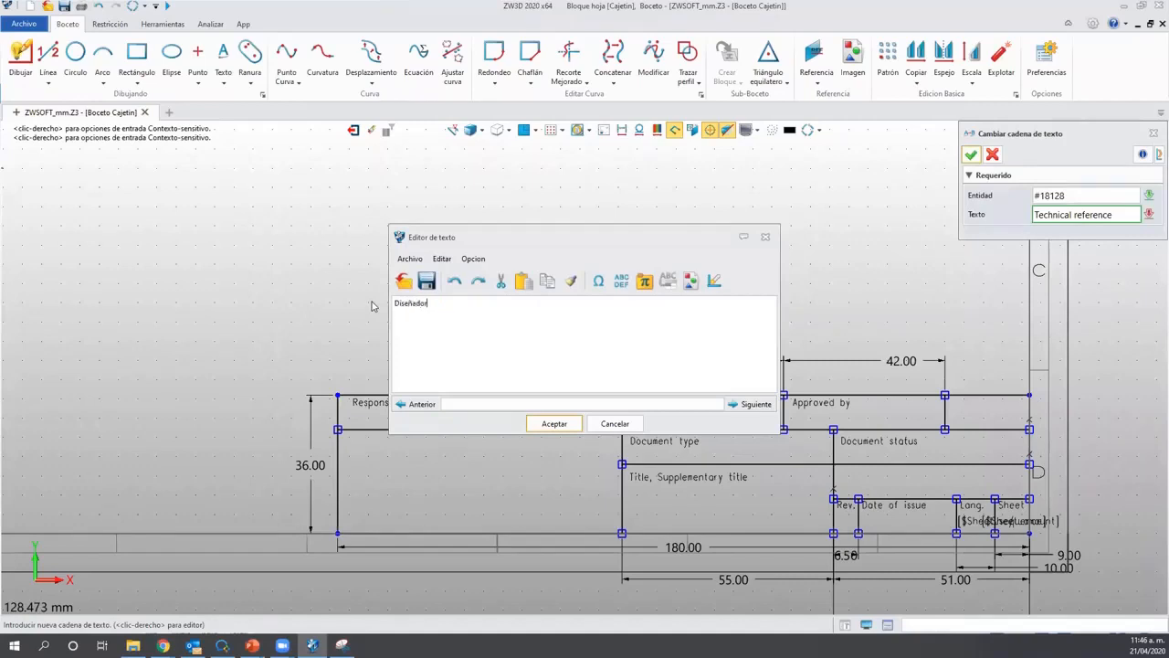
click(553, 424)
Replace the Created by heading with 'Aprob.'.
double_click(685, 419)
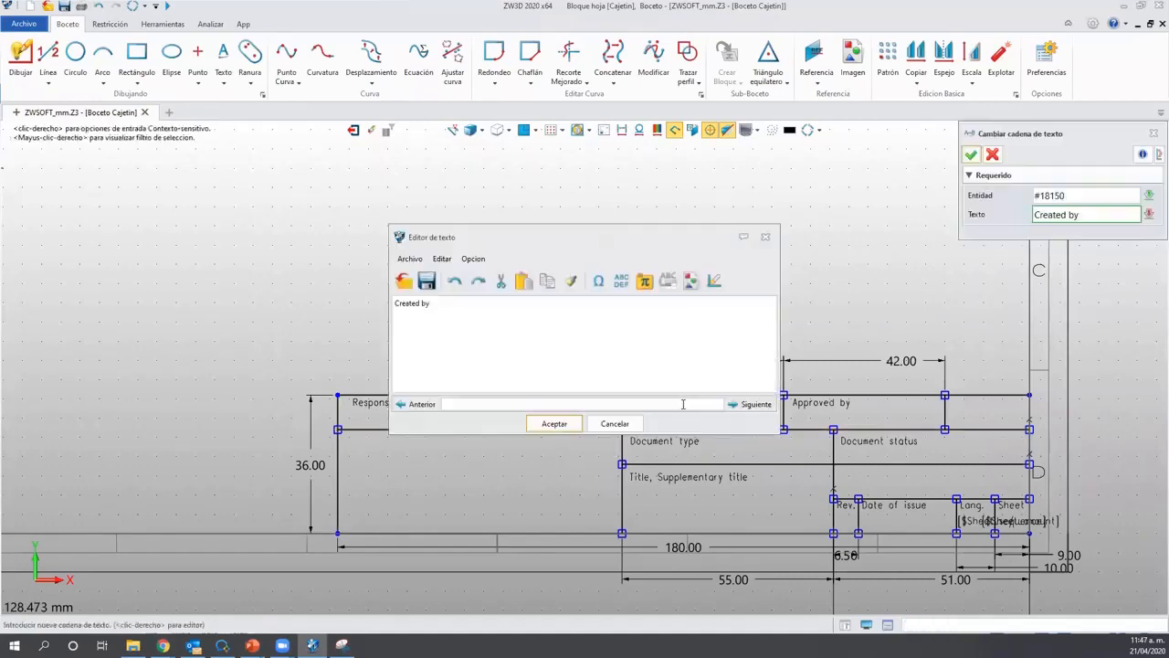
drag(494, 305, 322, 304)
text(Aprob.)
click(552, 425)
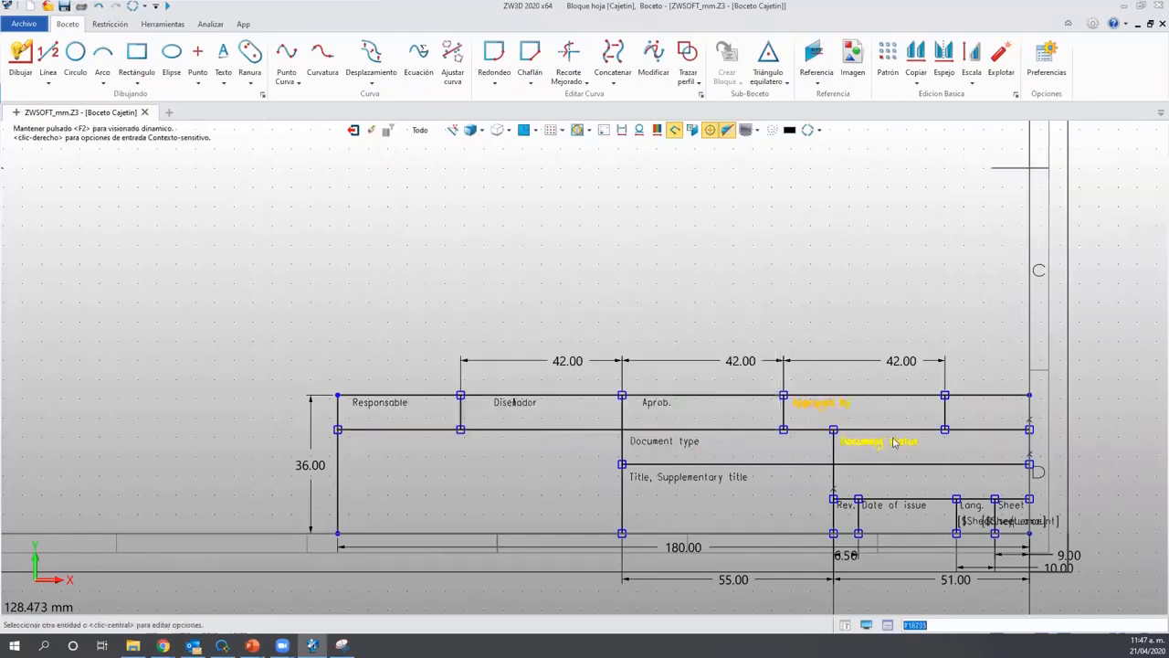
Replace the Approved by heading with 'N° de Piezas'.
double_click(832, 410)
double_click(831, 410)
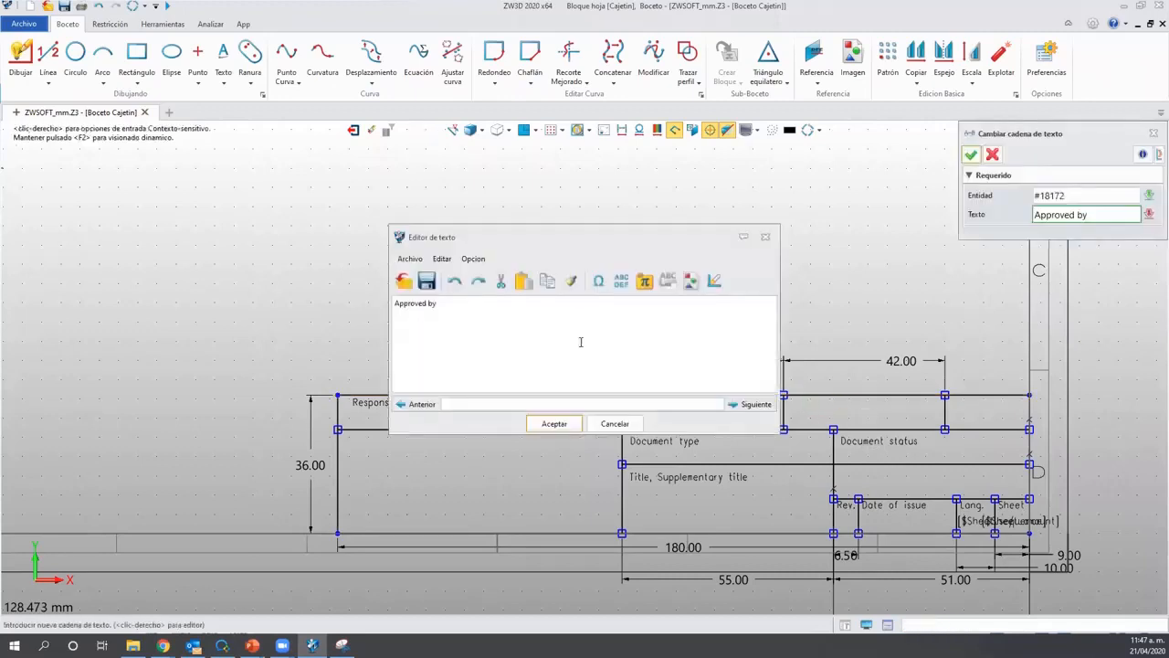
drag(437, 303, 321, 309)
text(N)
text(ePie)
click(554, 423)
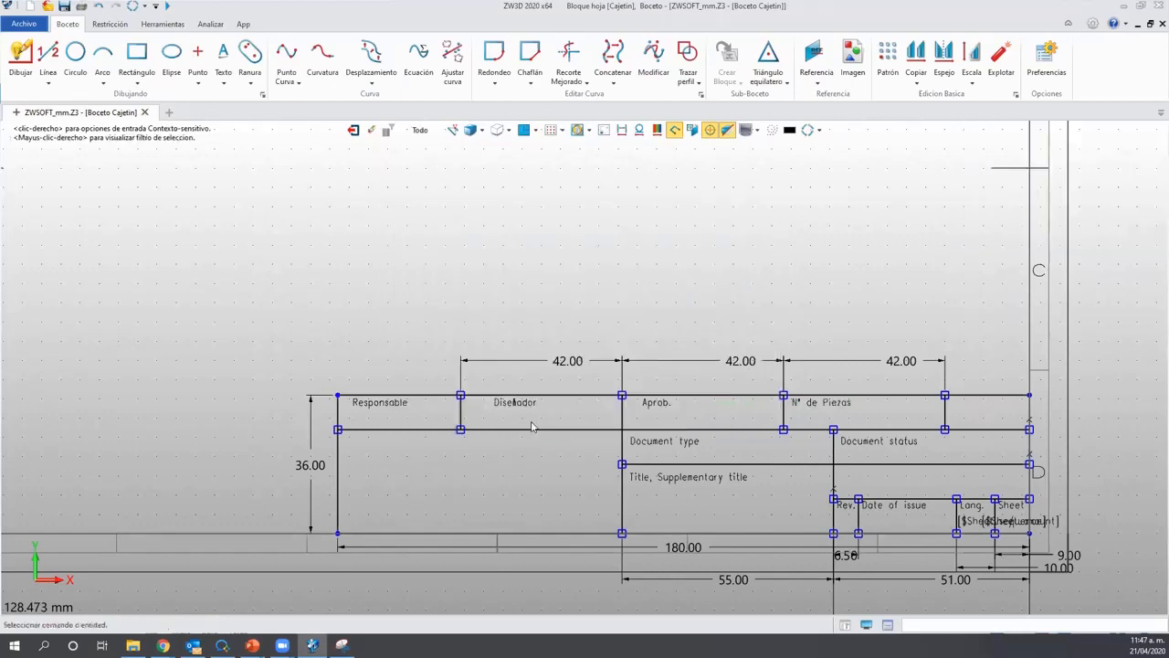
Replace the Document type heading with 'Cliente'.
double_click(680, 442)
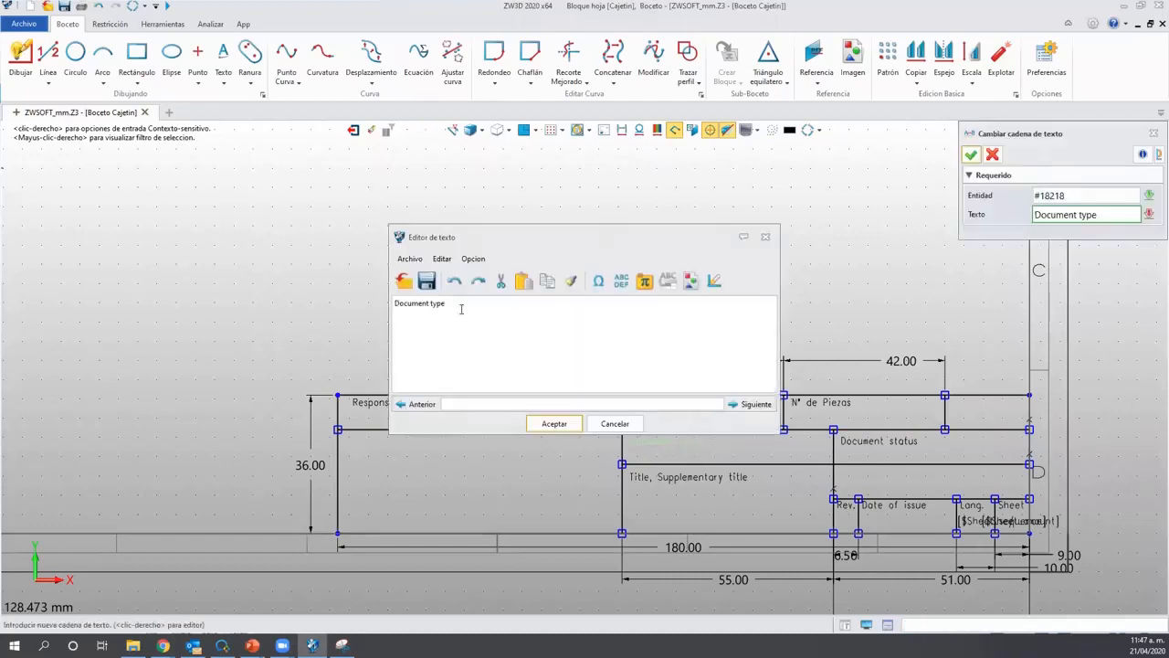
drag(455, 311, 370, 296)
key(BackSpace)
text(Cliente)
click(553, 423)
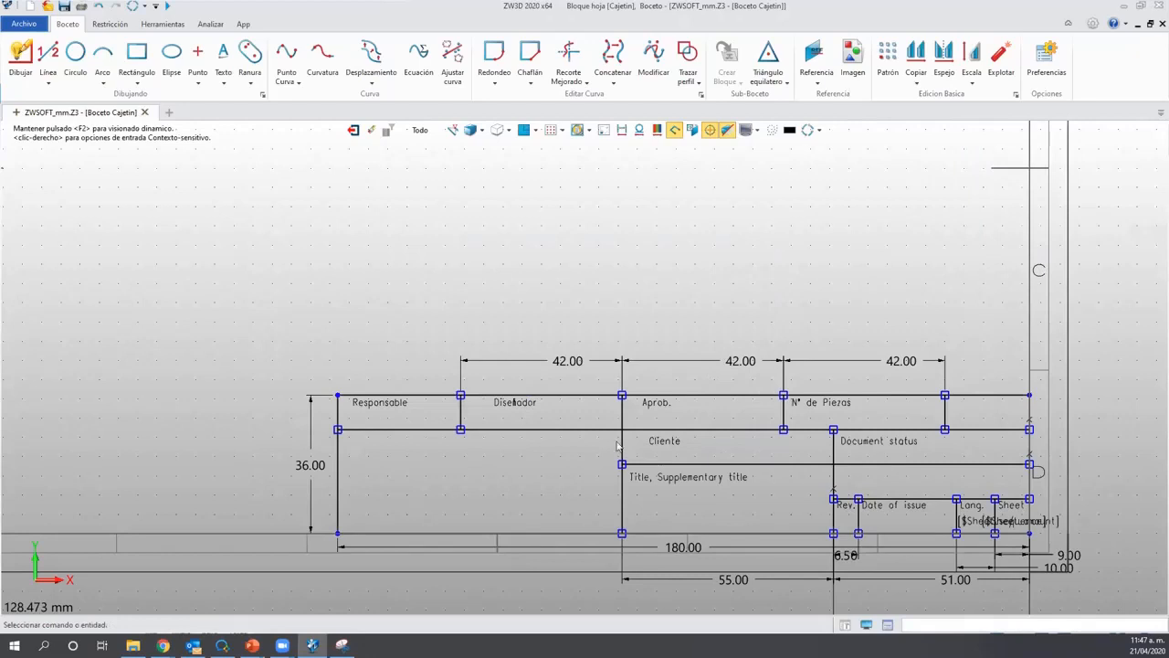
Replace the Document status heading with 'Tratamiento termico'.
double_click(884, 446)
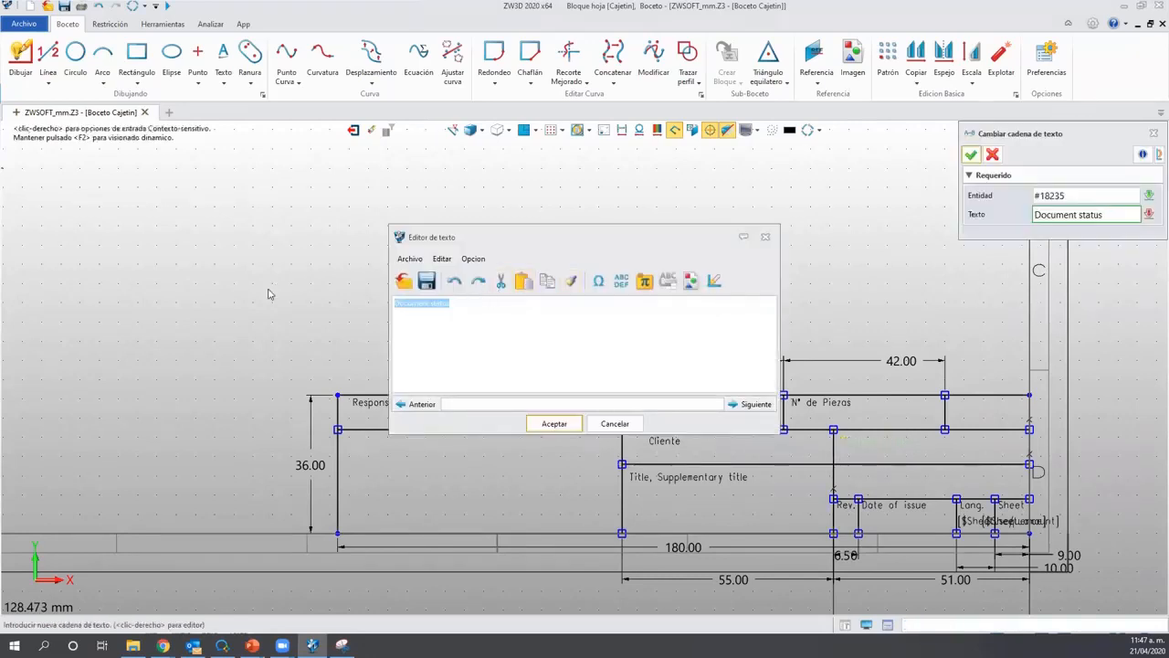
text(Tr)
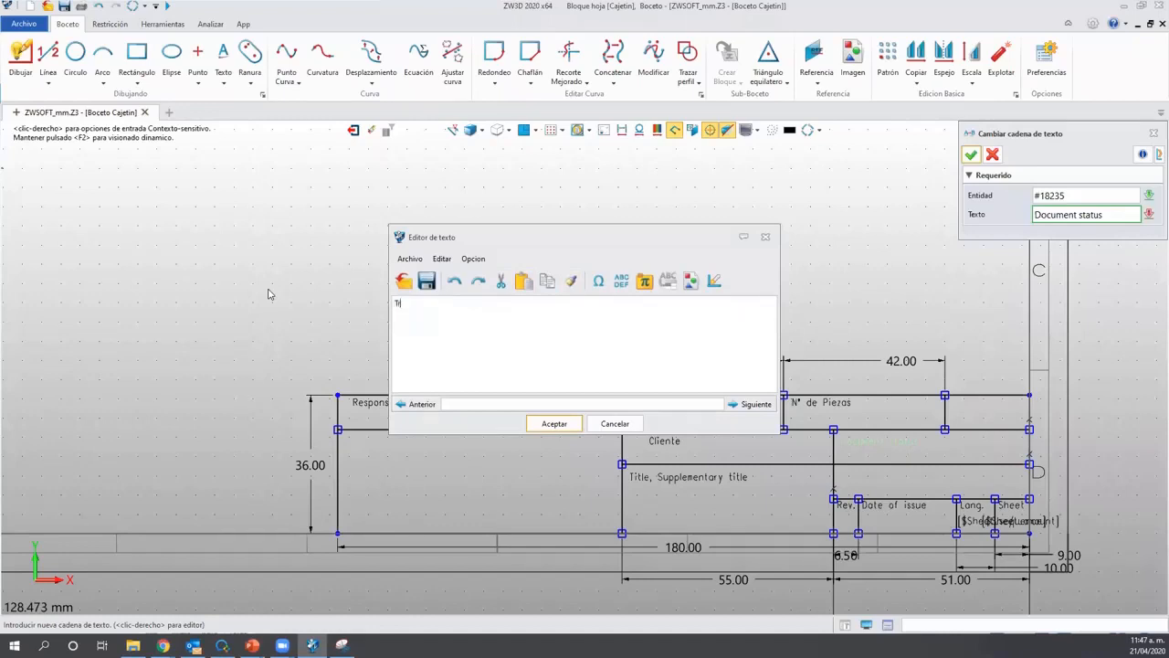
text(atamiento termico)
click(552, 423)
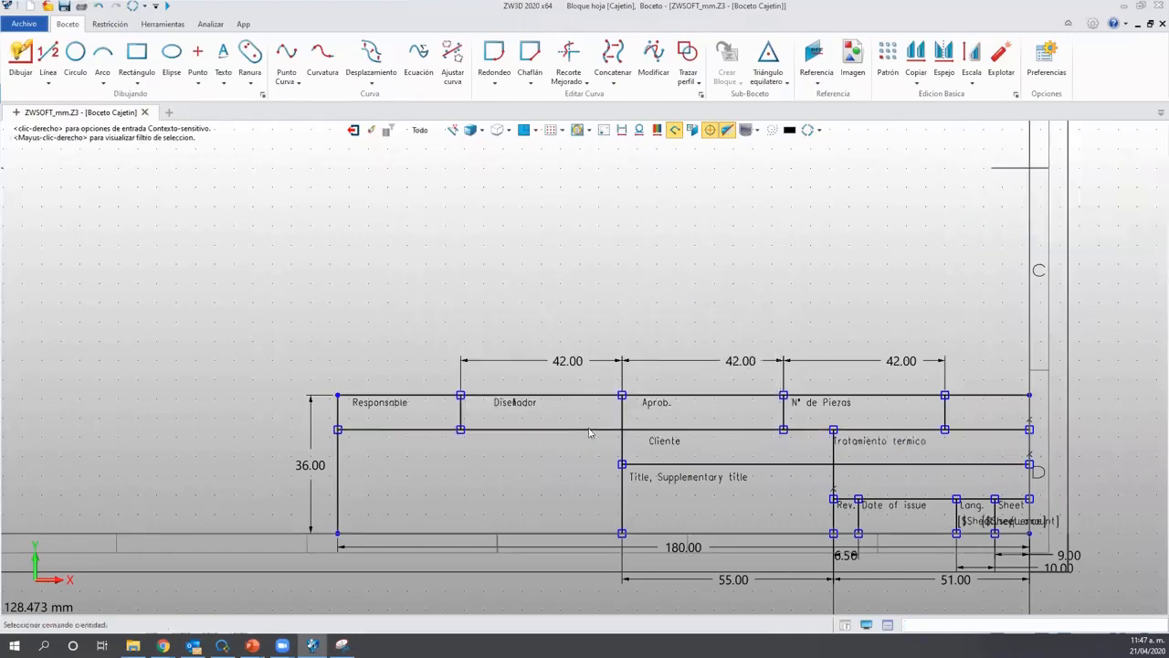
Delete the 'Title, Supplementary title' text from the title block.
click(671, 484)
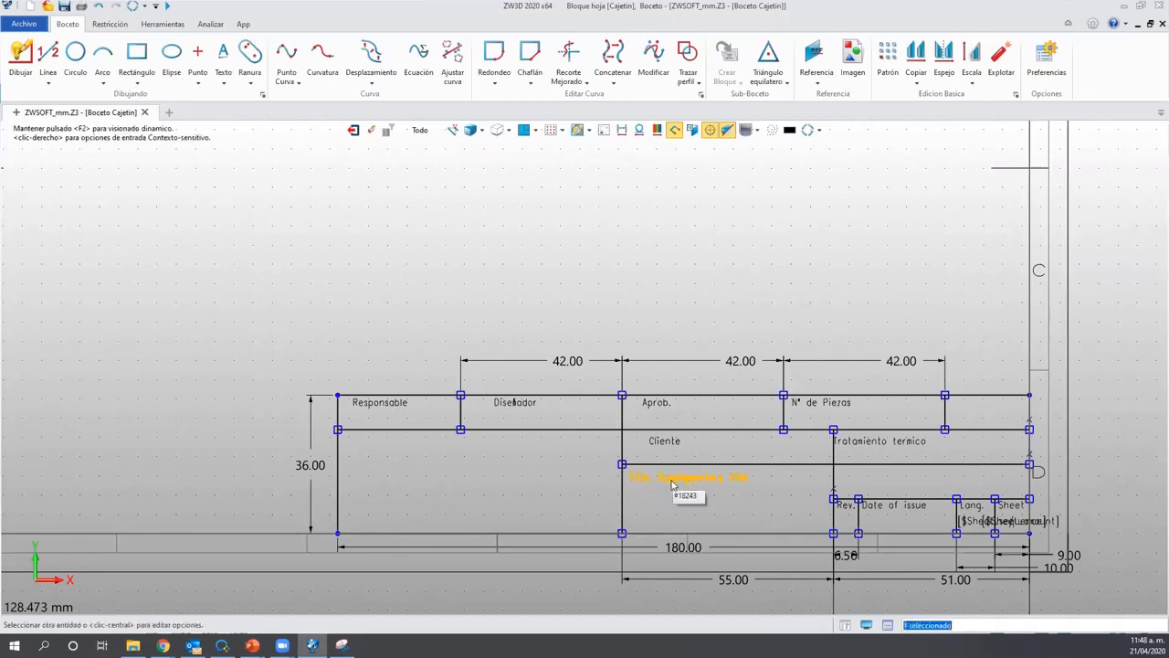
key(Delete)
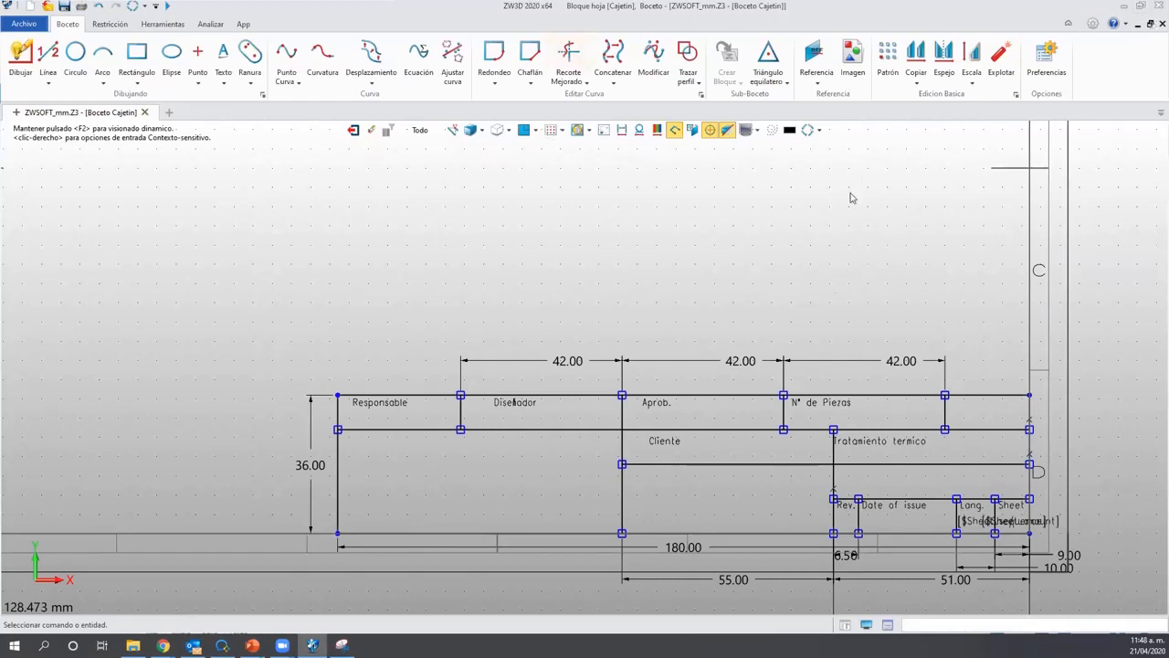
Place a new text in the Responsable cell and open its variable browser from the Editor de texto.
click(227, 58)
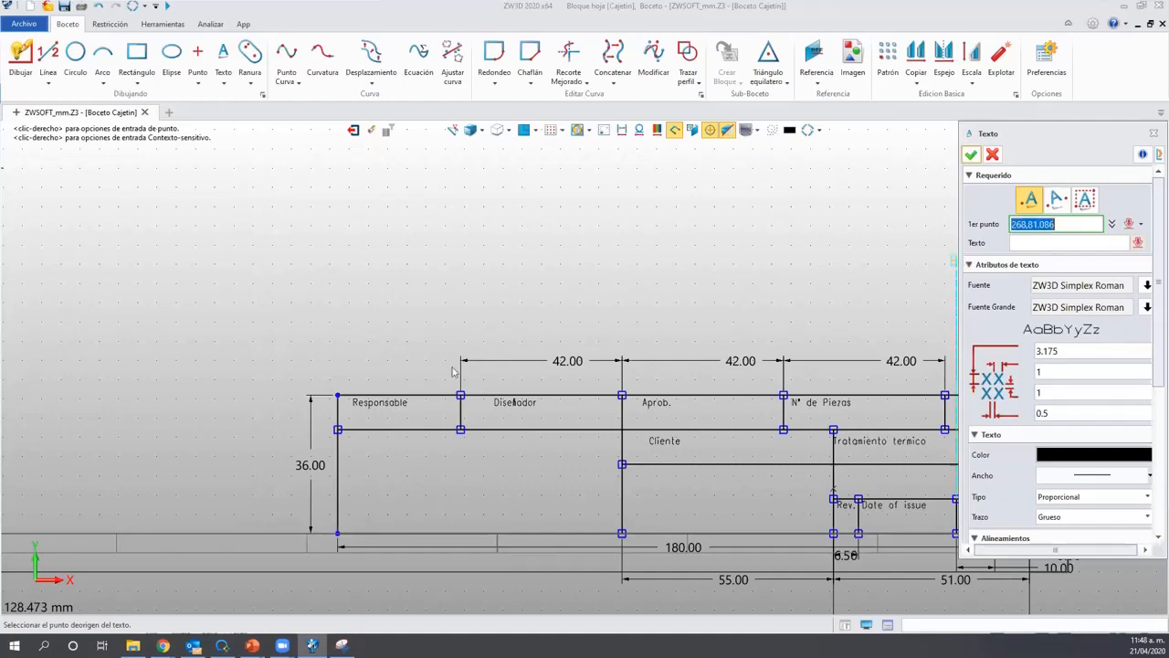
click(345, 405)
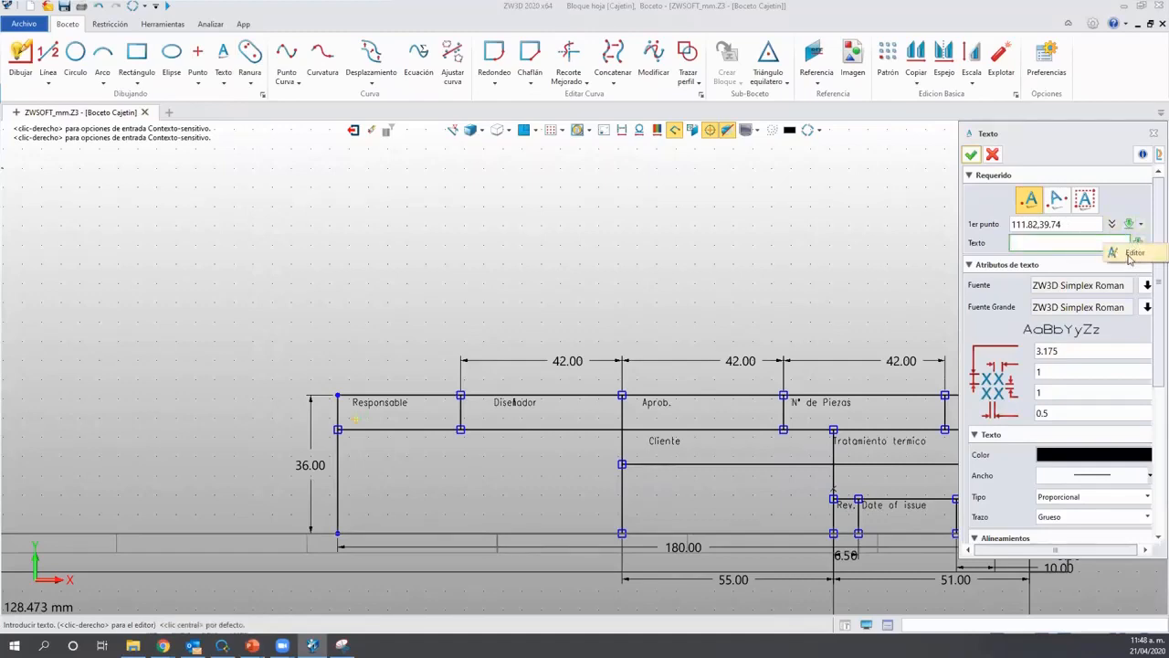
click(1137, 244)
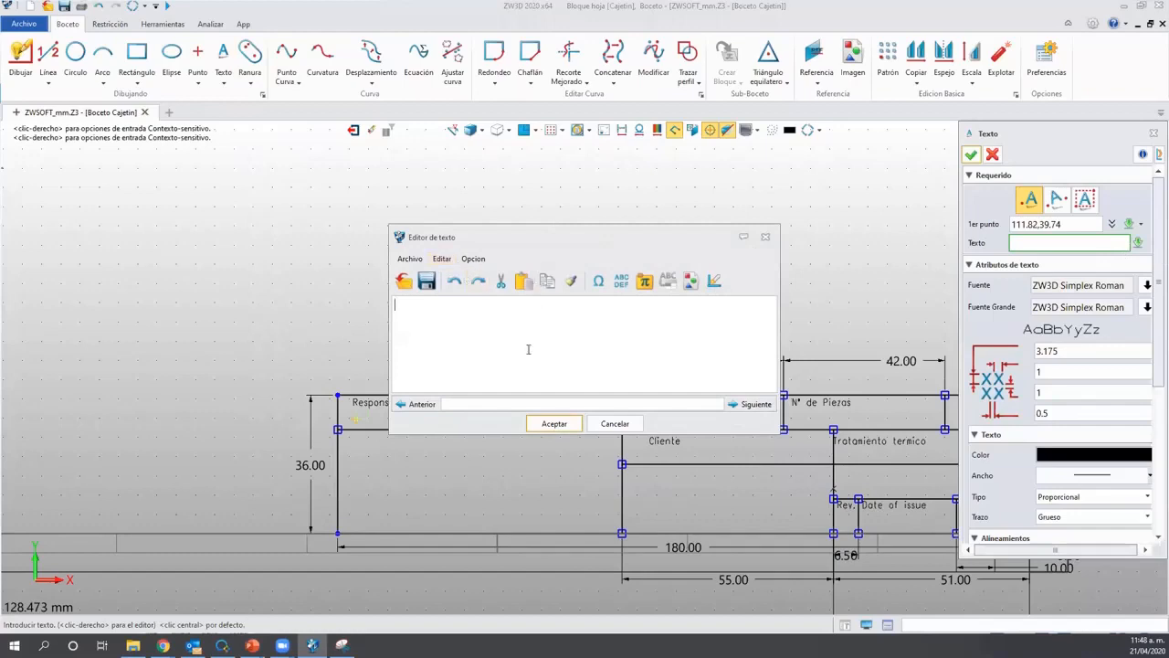
click(575, 337)
click(645, 286)
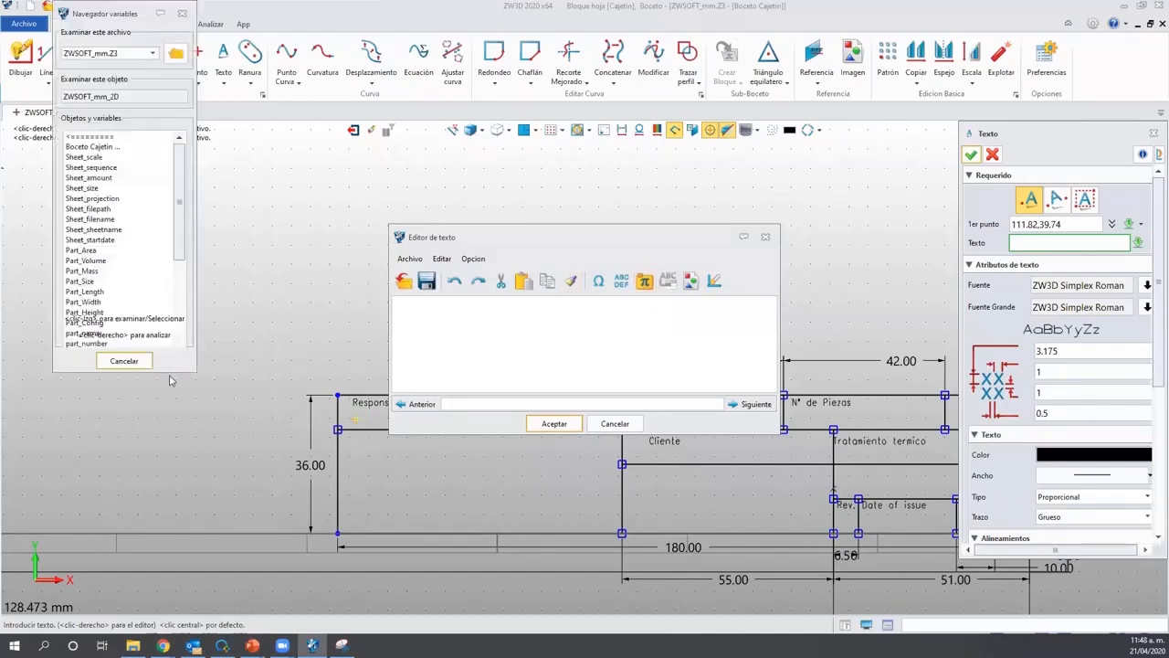
Insert the ZWSOFT_mm part's part_manager variable into the new text.
drag(168, 372, 168, 422)
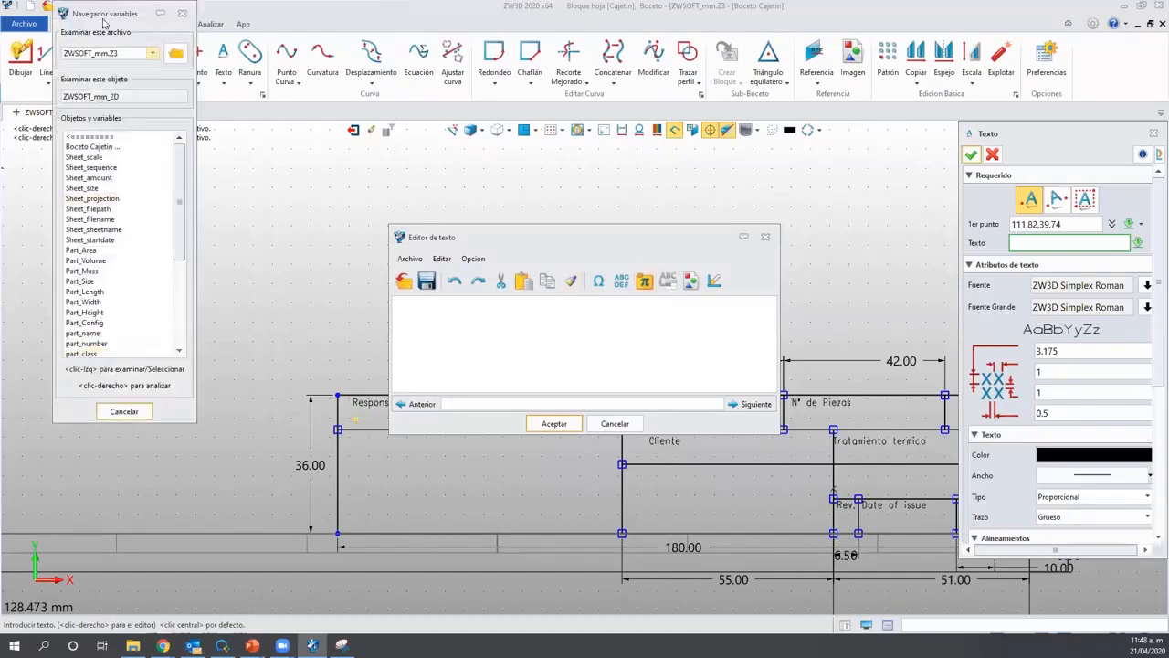
drag(110, 9, 142, 85)
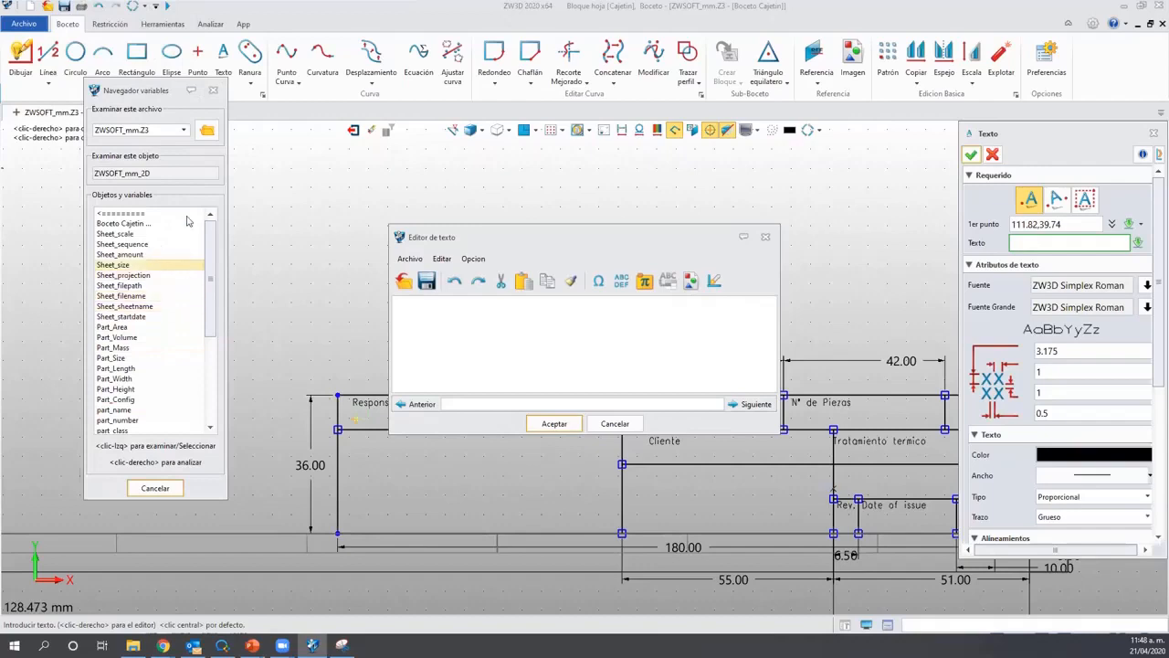
scroll(157, 389, down, 5)
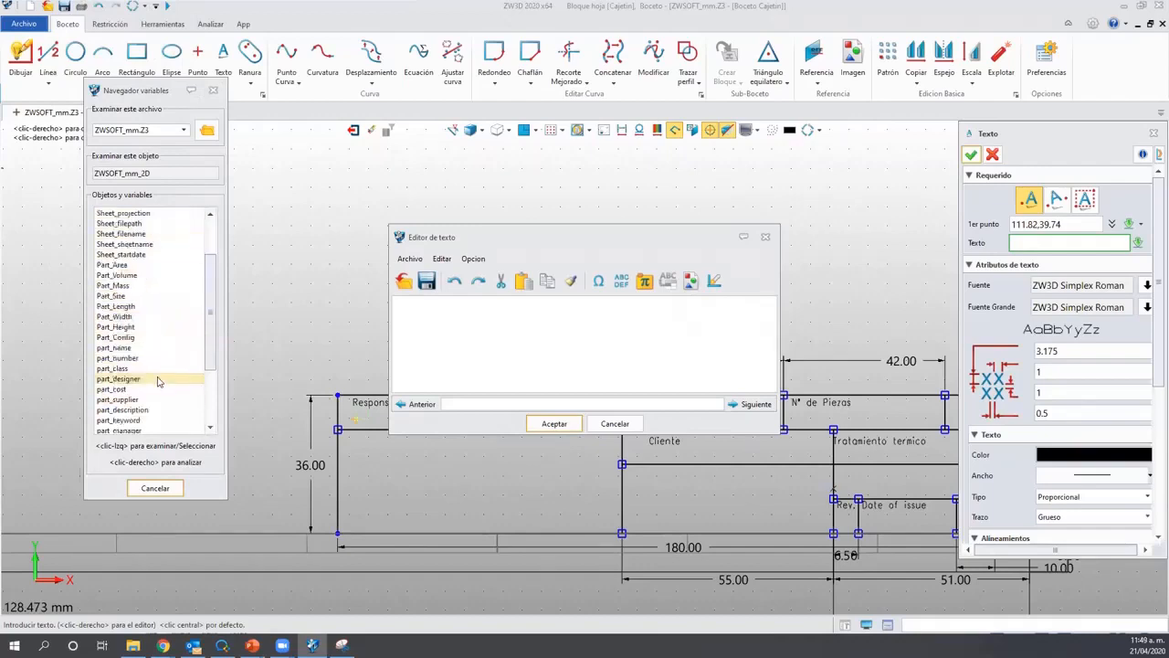
scroll(155, 412, up, 6)
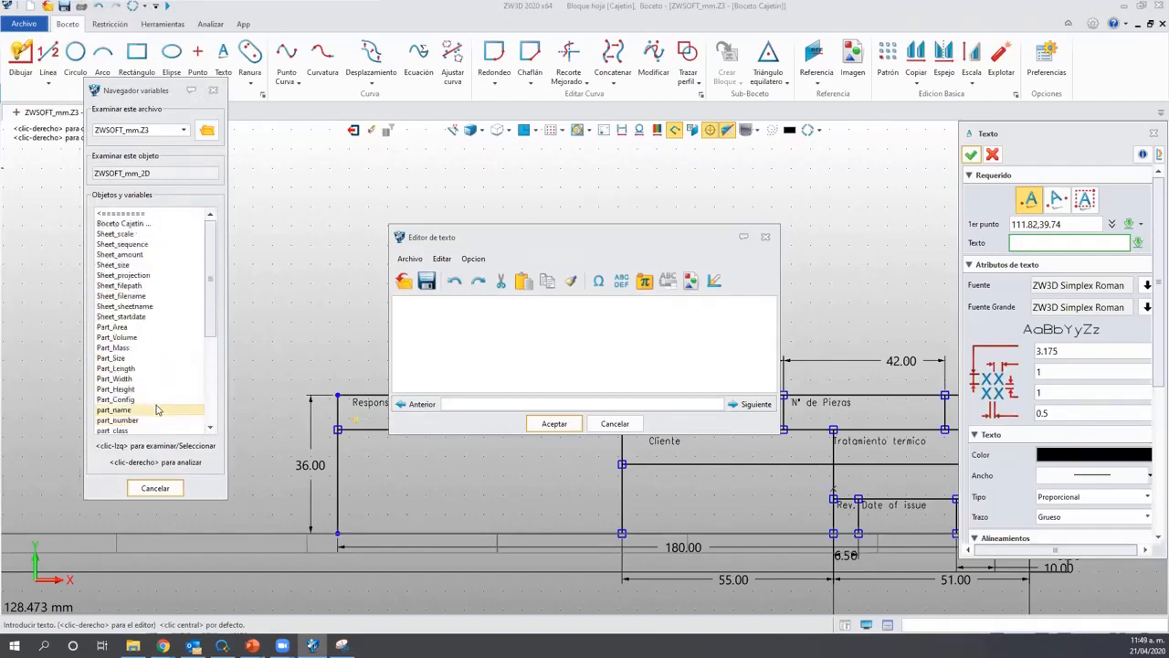
click(128, 214)
drag(211, 292, 215, 415)
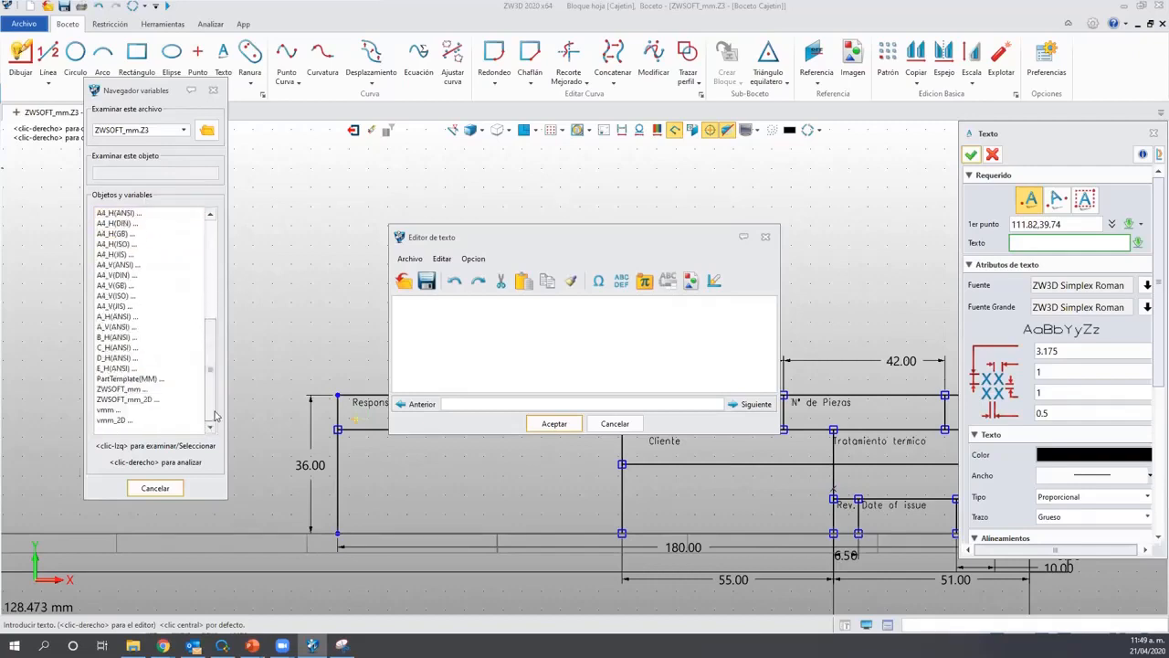
click(116, 391)
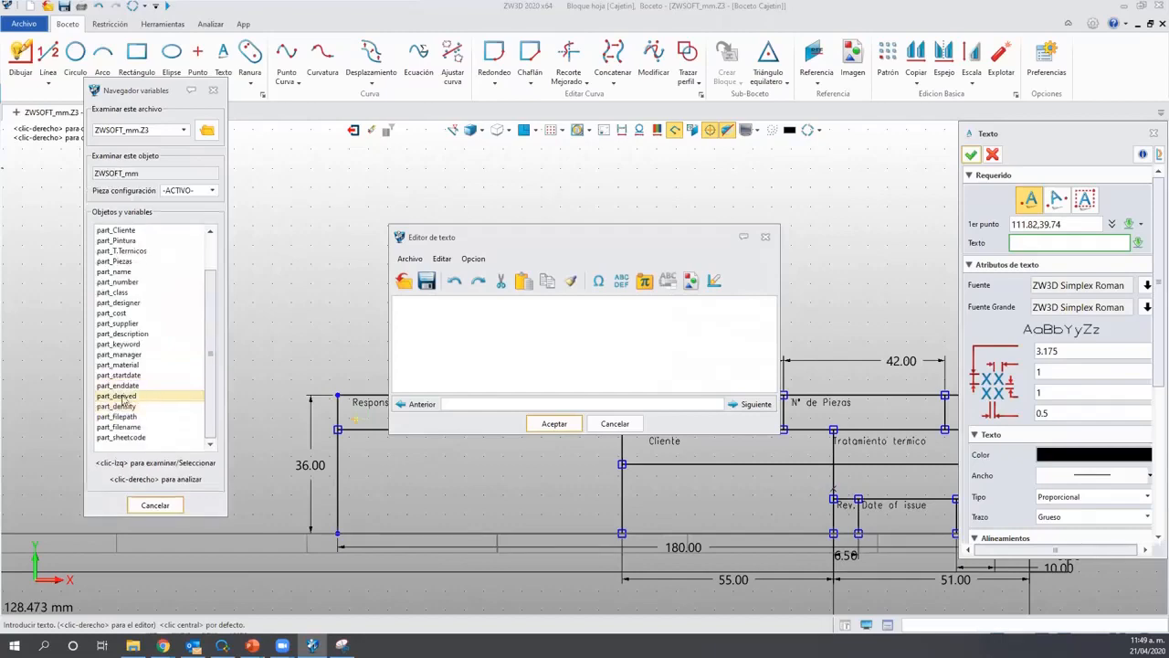
scroll(146, 319, up, 2)
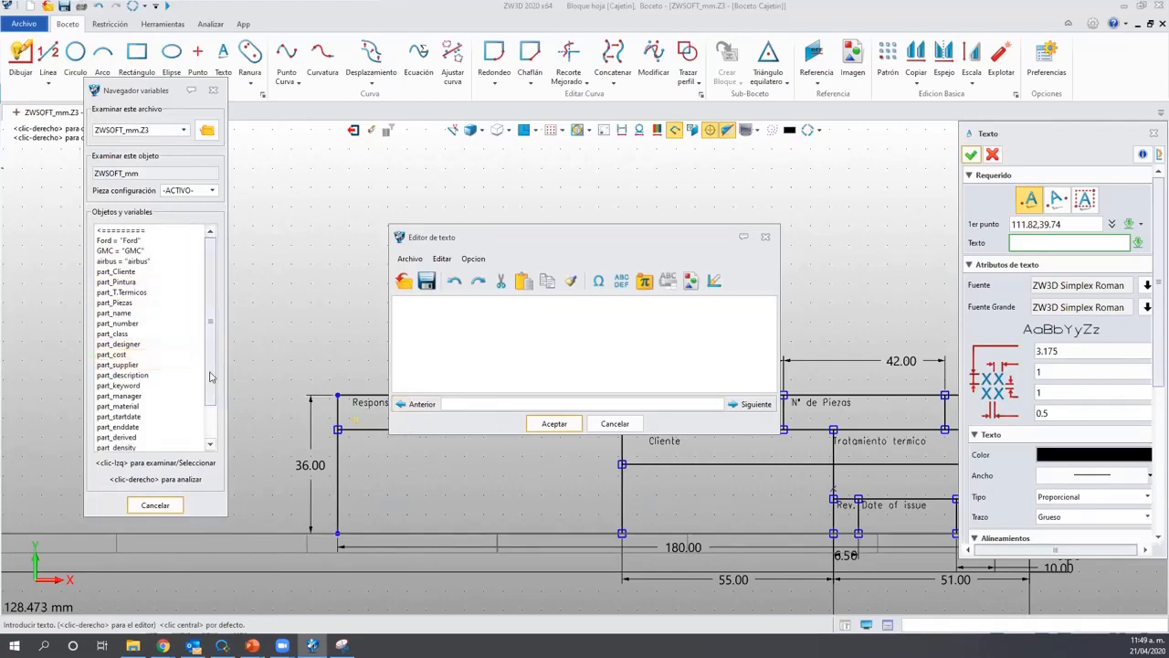
scroll(137, 366, down, 1)
click(137, 366)
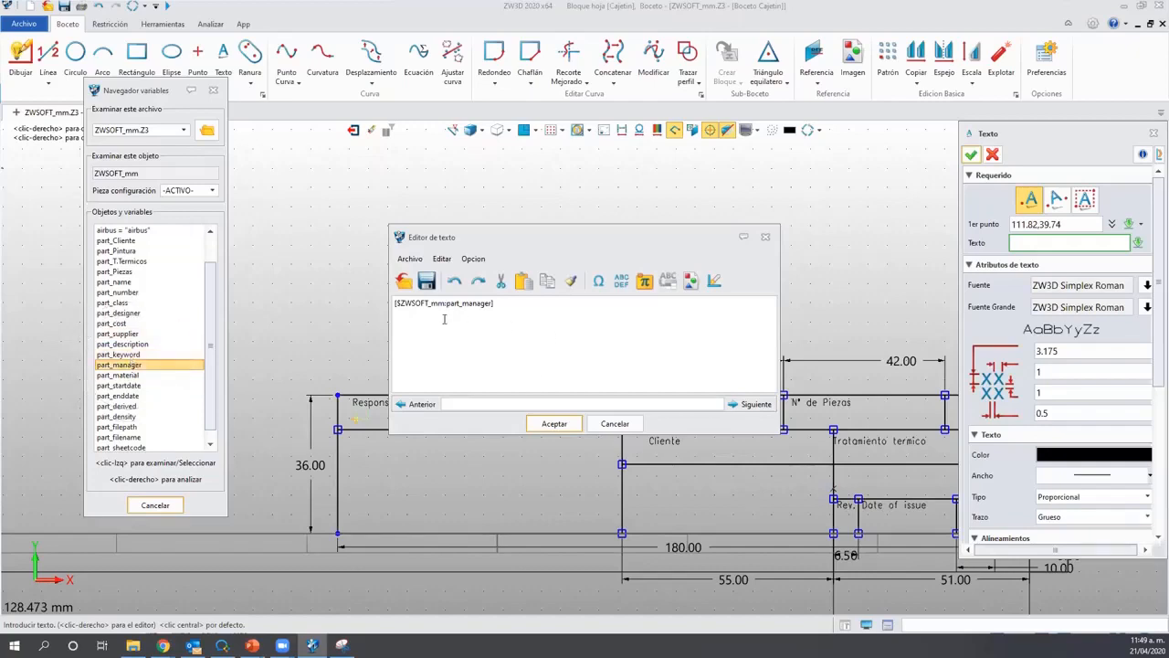
Select the part-name portion of the inserted part_manager reference in the editor.
drag(527, 306, 398, 305)
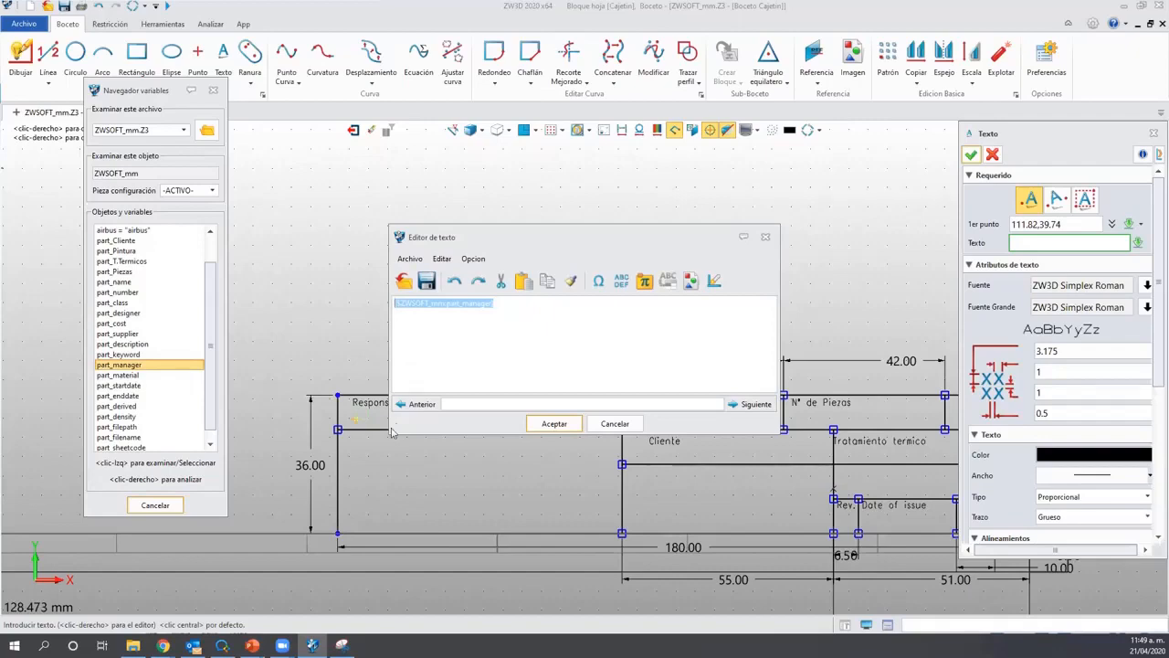
click(498, 337)
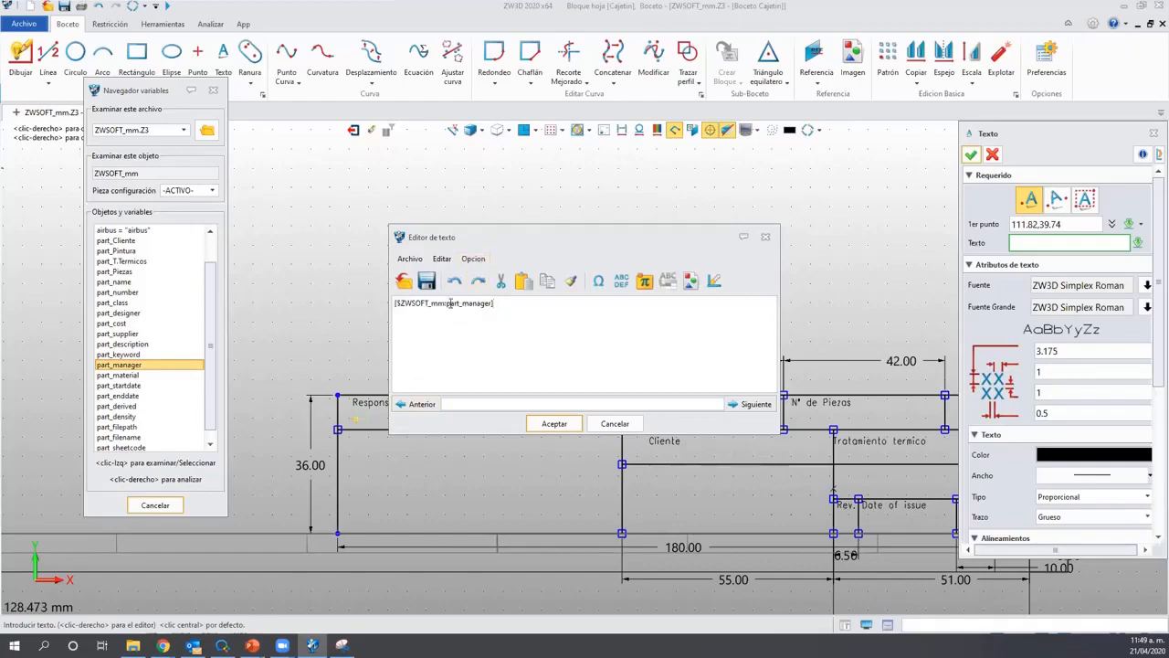
drag(447, 302, 401, 305)
Discard the new text entry without adding text, then pick the Responsable label in the Cajetin sketch.
key(ctrl)
drag(444, 305, 448, 303)
click(614, 423)
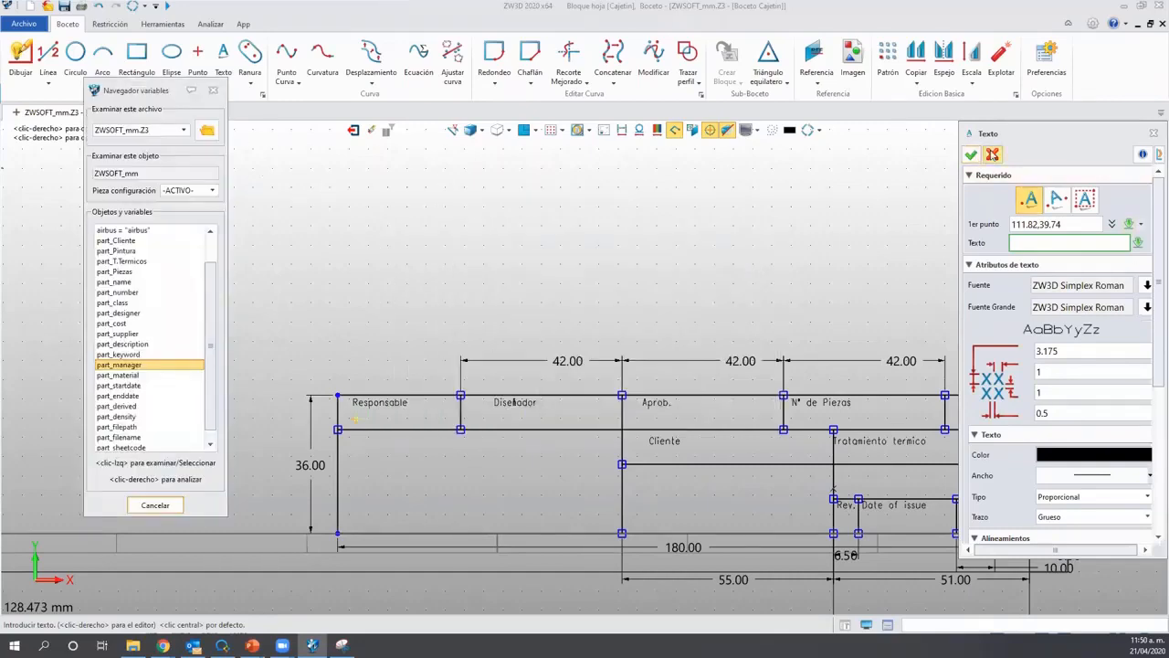
click(993, 154)
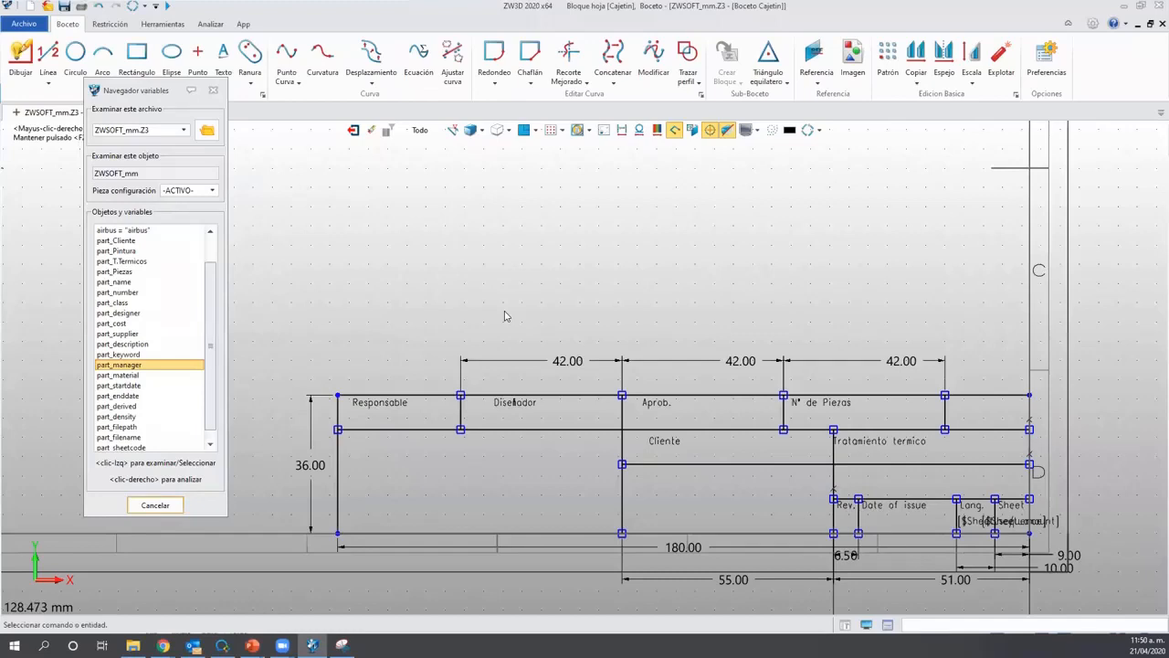
click(365, 402)
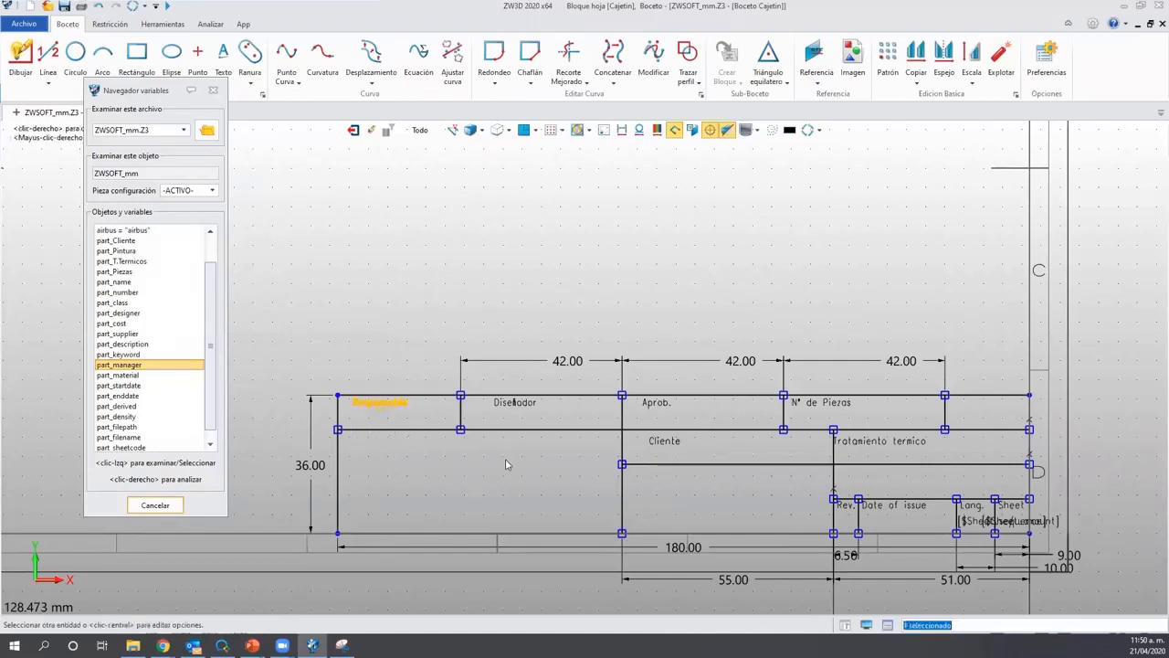
Copy and paste the Responsable and Diseñador labels just below their originals.
key(ctrl+c)
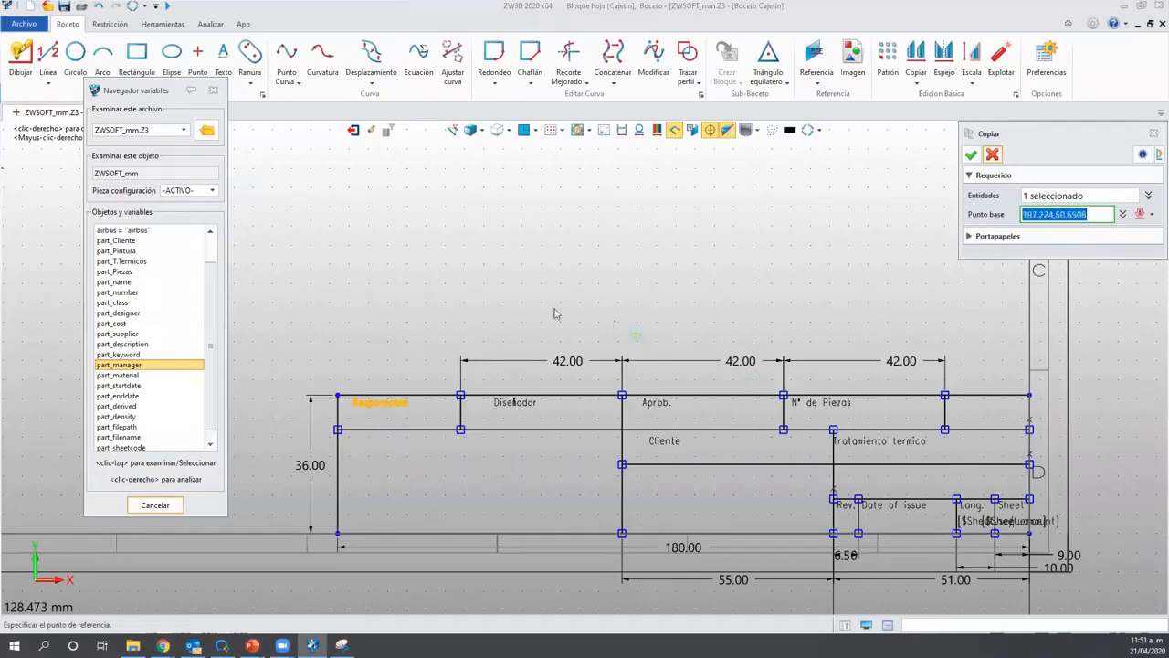
click(374, 407)
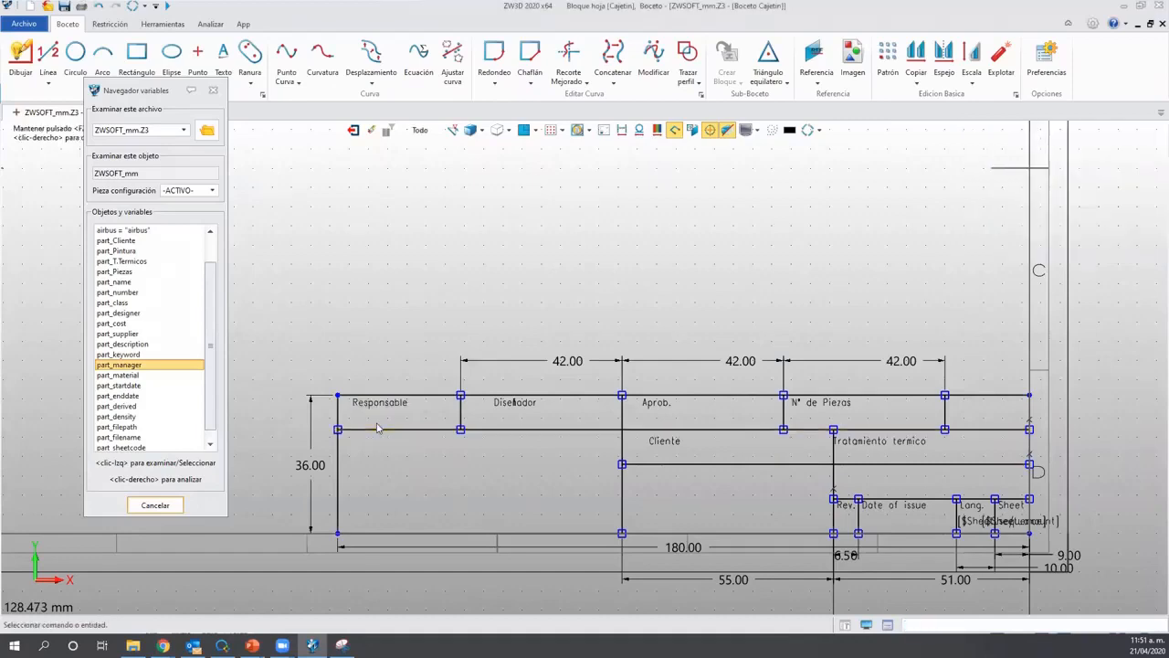
key(ctrl+v)
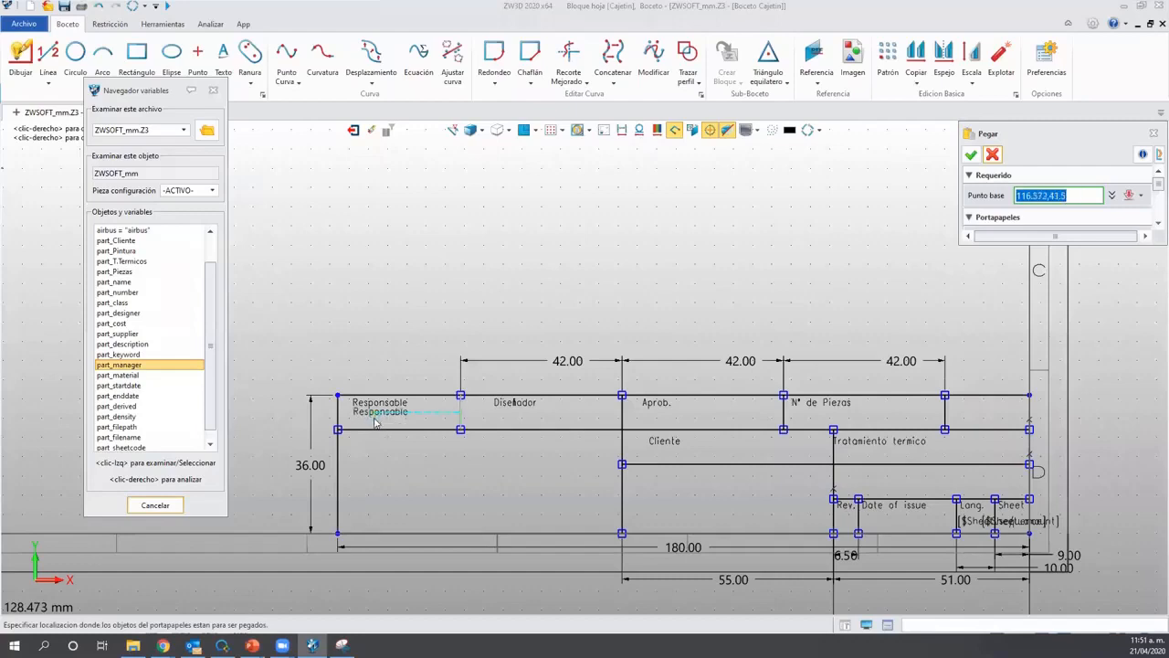
click(374, 421)
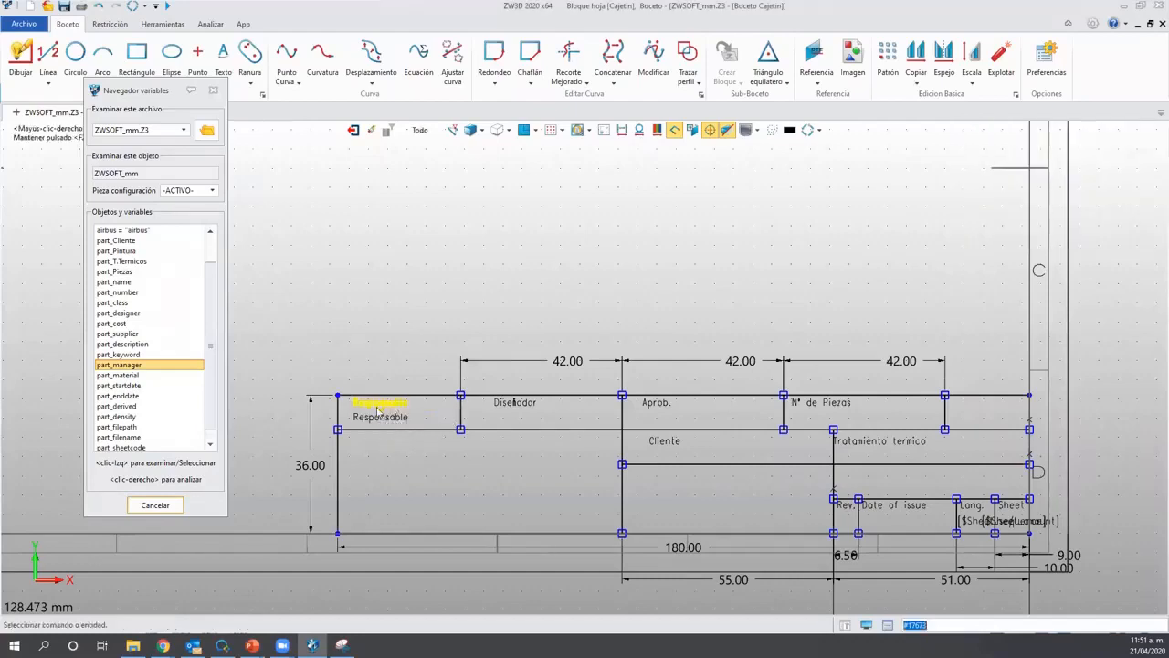
click(505, 413)
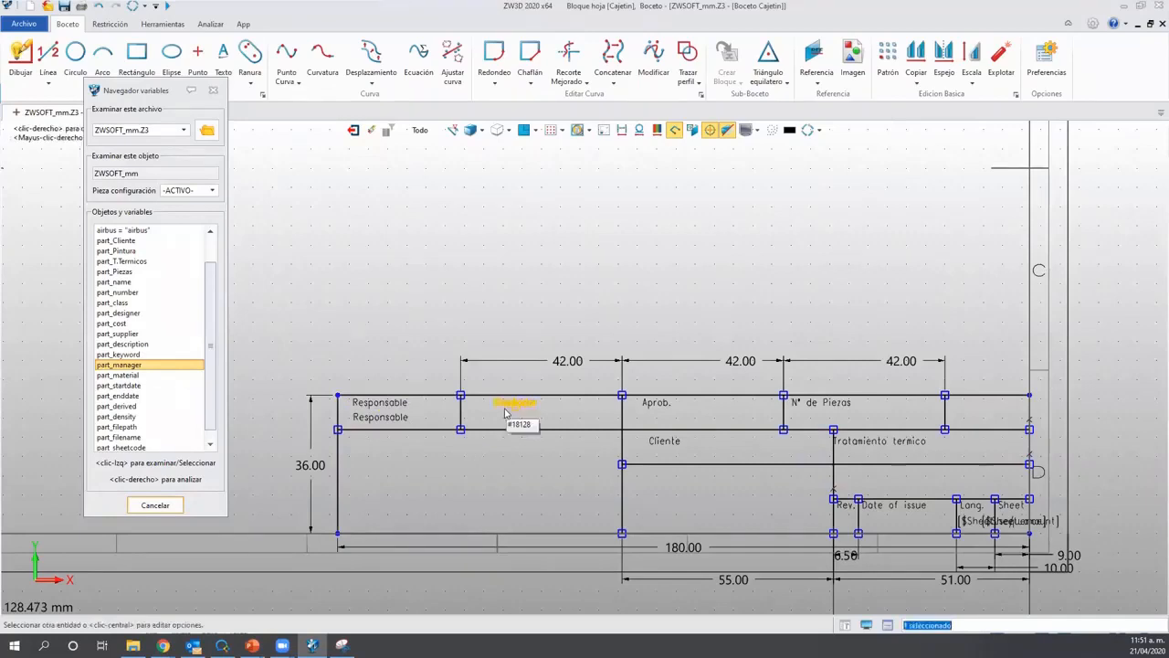
key(ctrl+c)
click(515, 404)
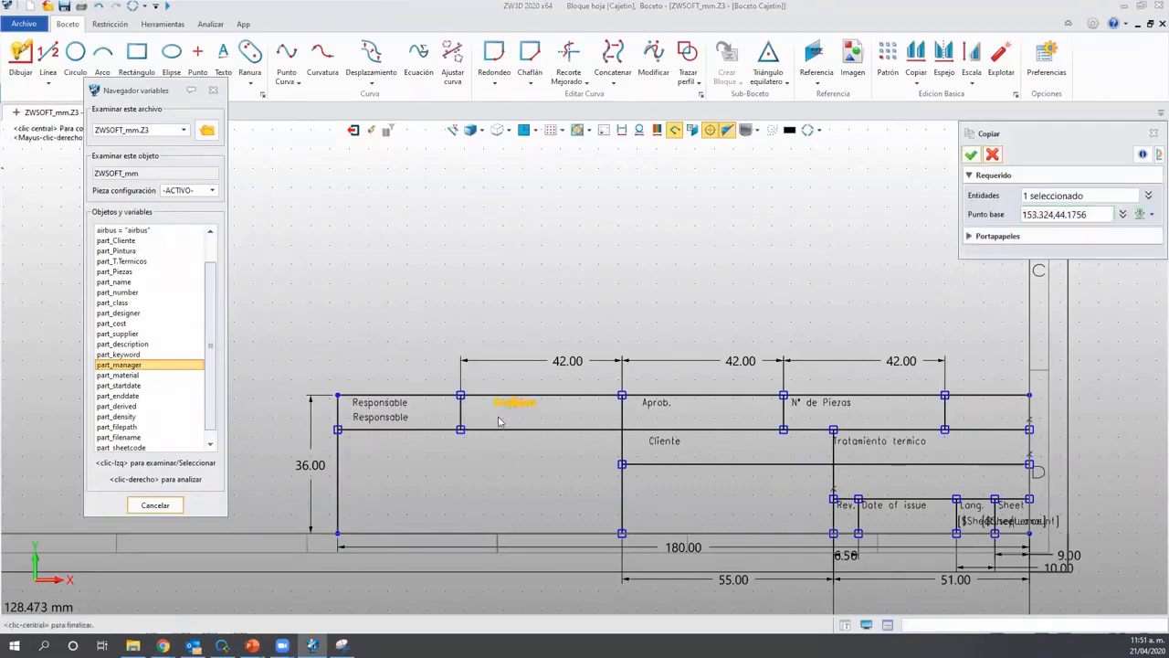
middle_click(498, 422)
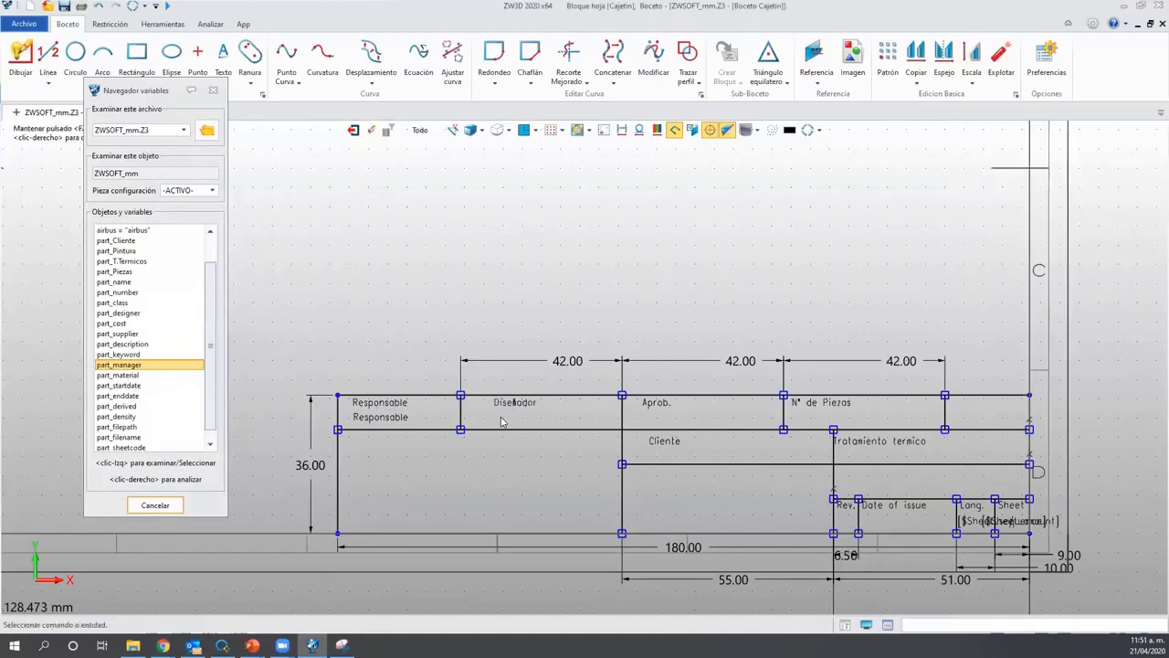
key(ctrl+v)
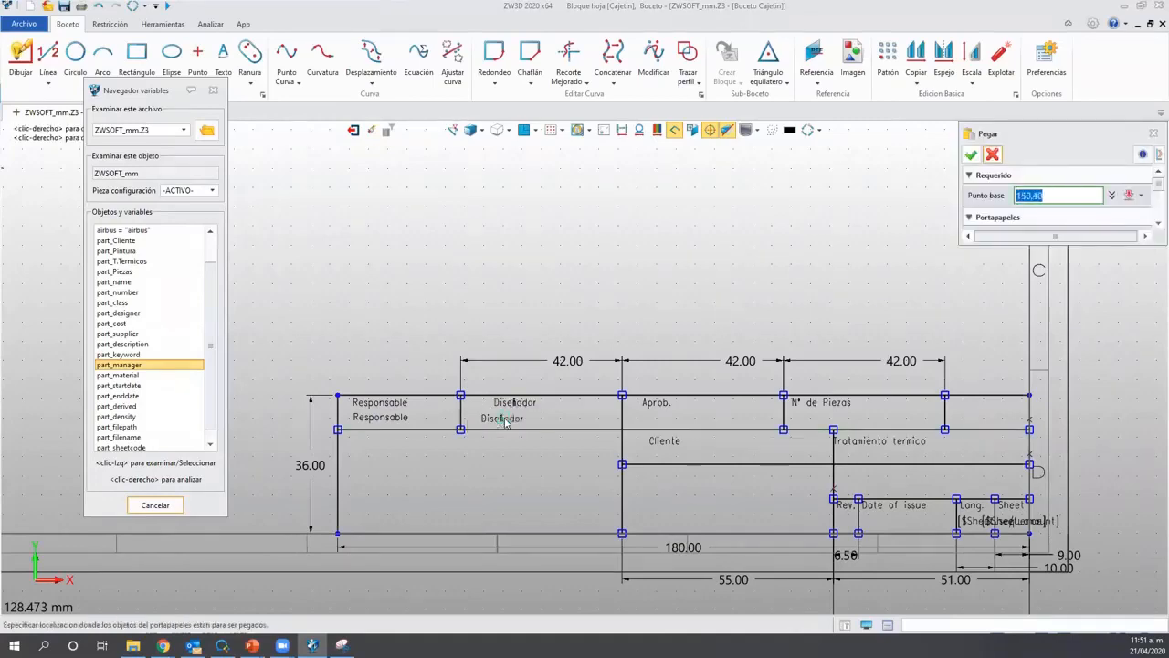
click(513, 420)
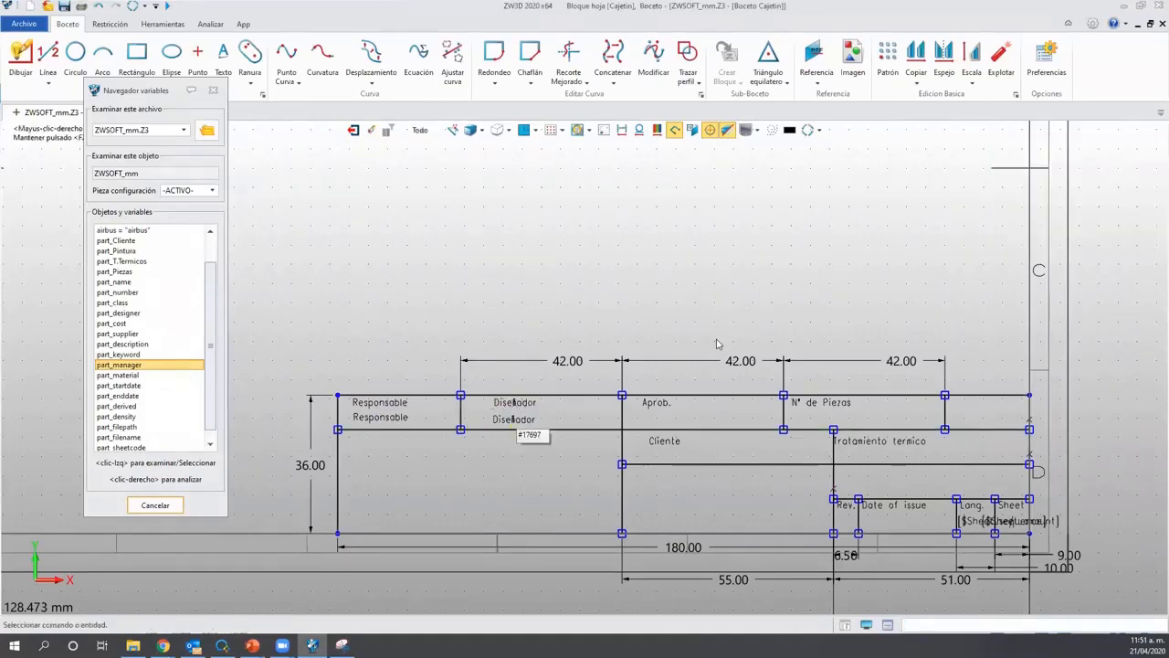
Duplicate the Aprob. and N° de Piezas labels beneath their originals.
click(649, 405)
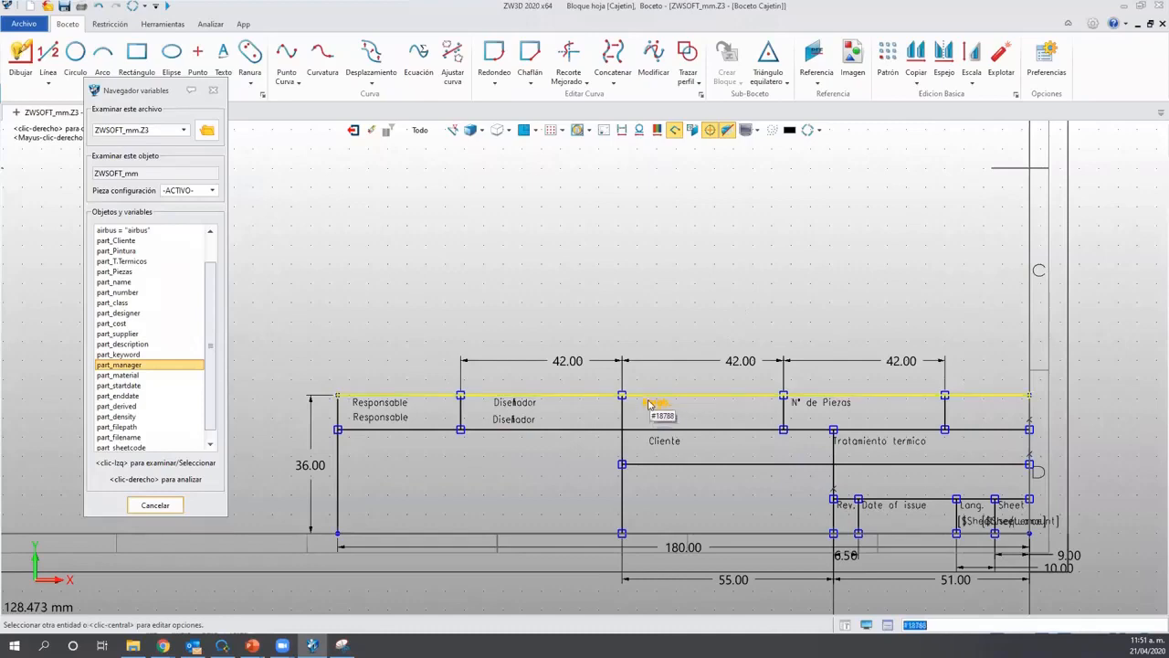
key(ctrl+c)
click(655, 406)
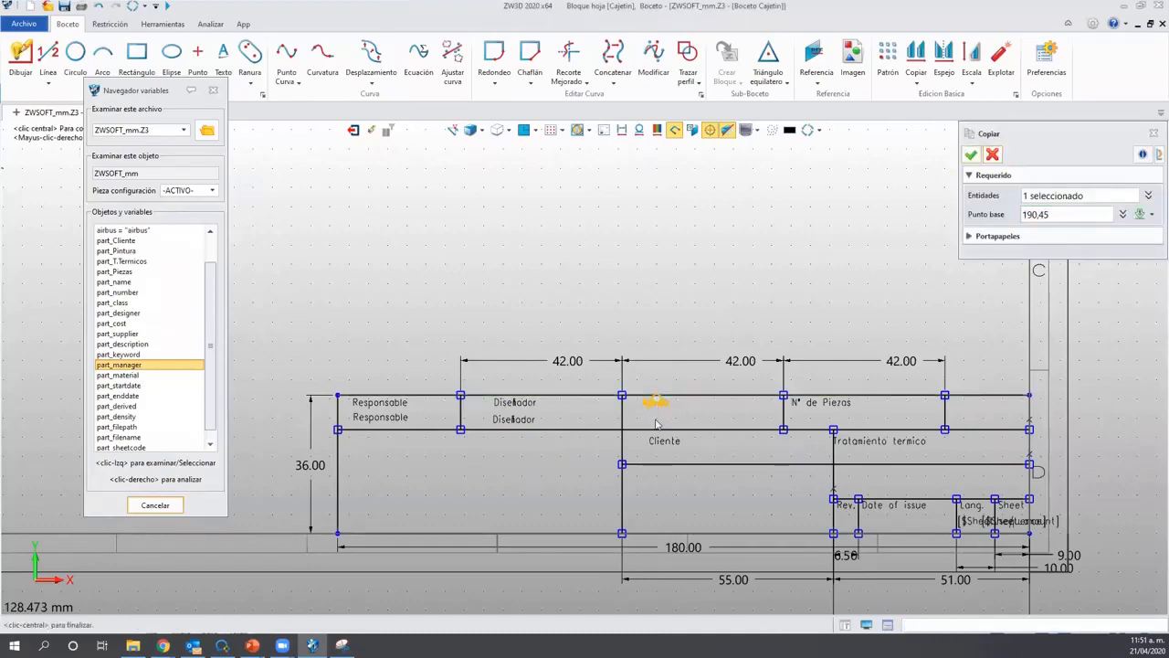
middle_click(655, 421)
key(ctrl+v)
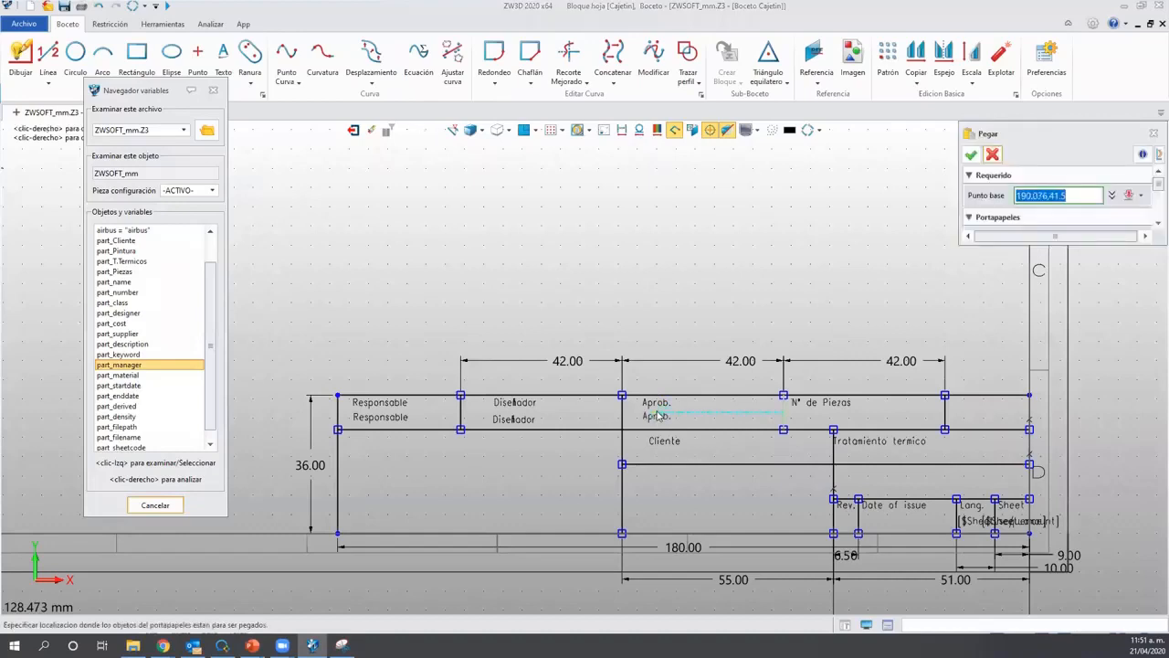
click(839, 408)
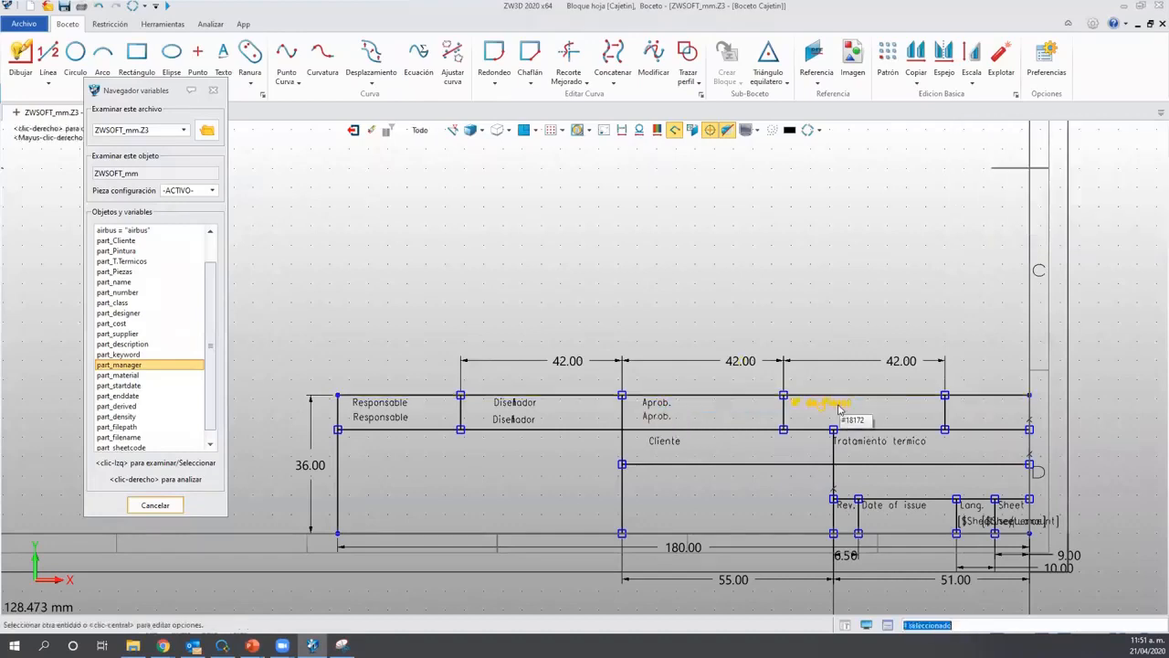
key(ctrl+c)
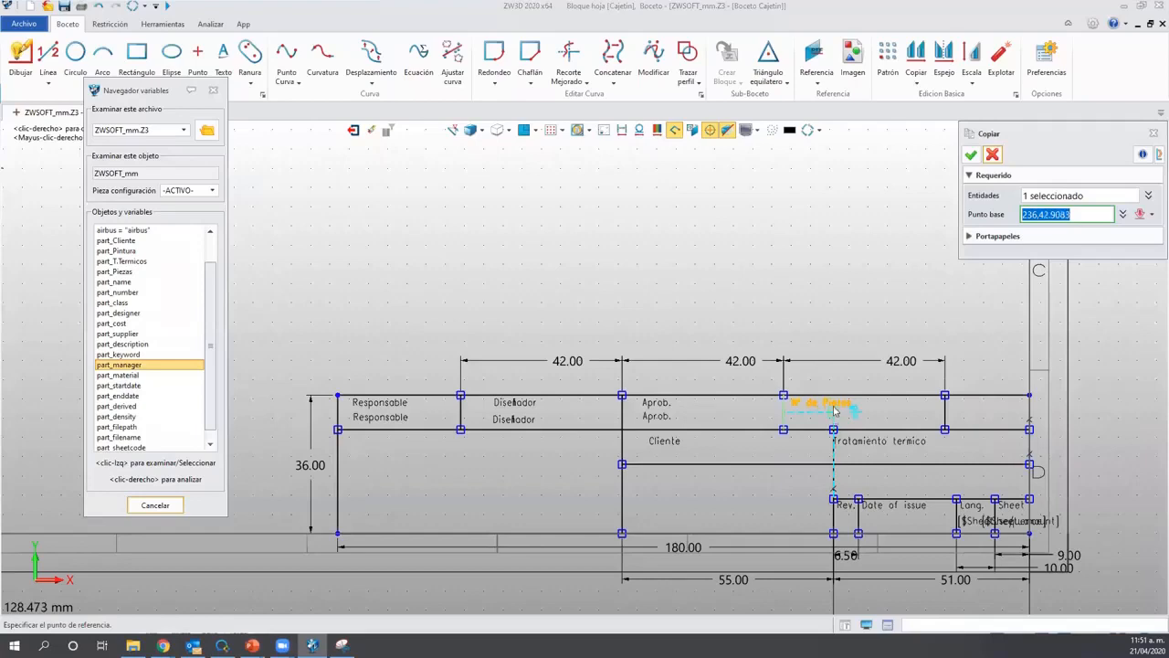
click(838, 409)
key(ctrl+v)
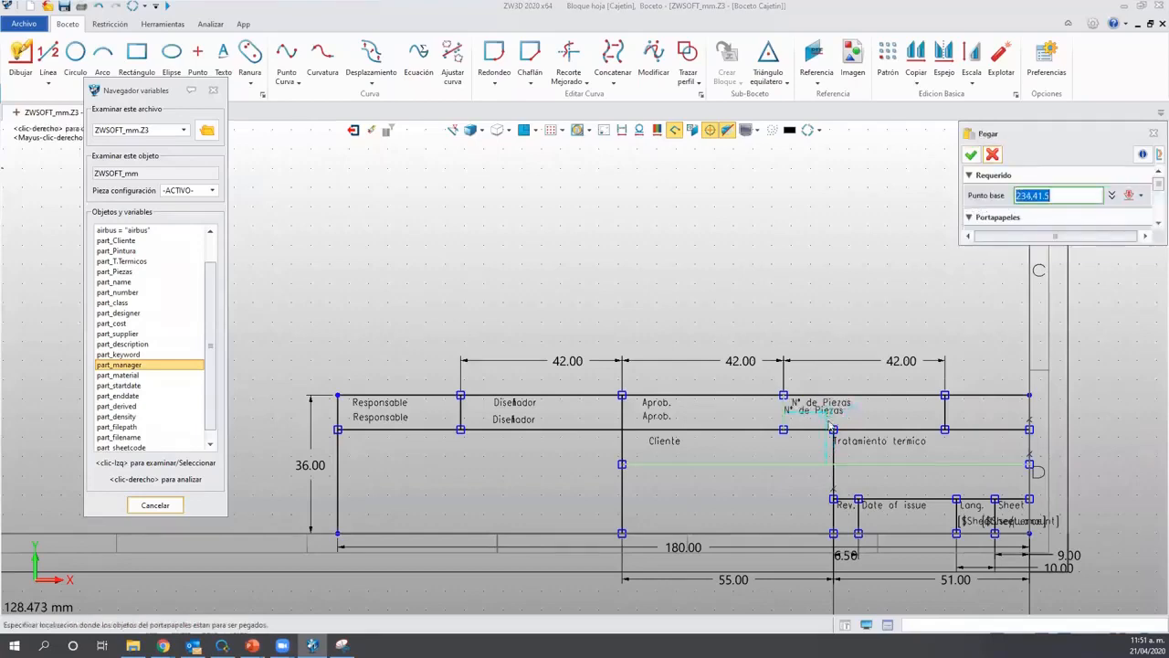
click(833, 422)
Duplicate the Tratamiento termico and Cliente labels beneath their originals.
click(863, 442)
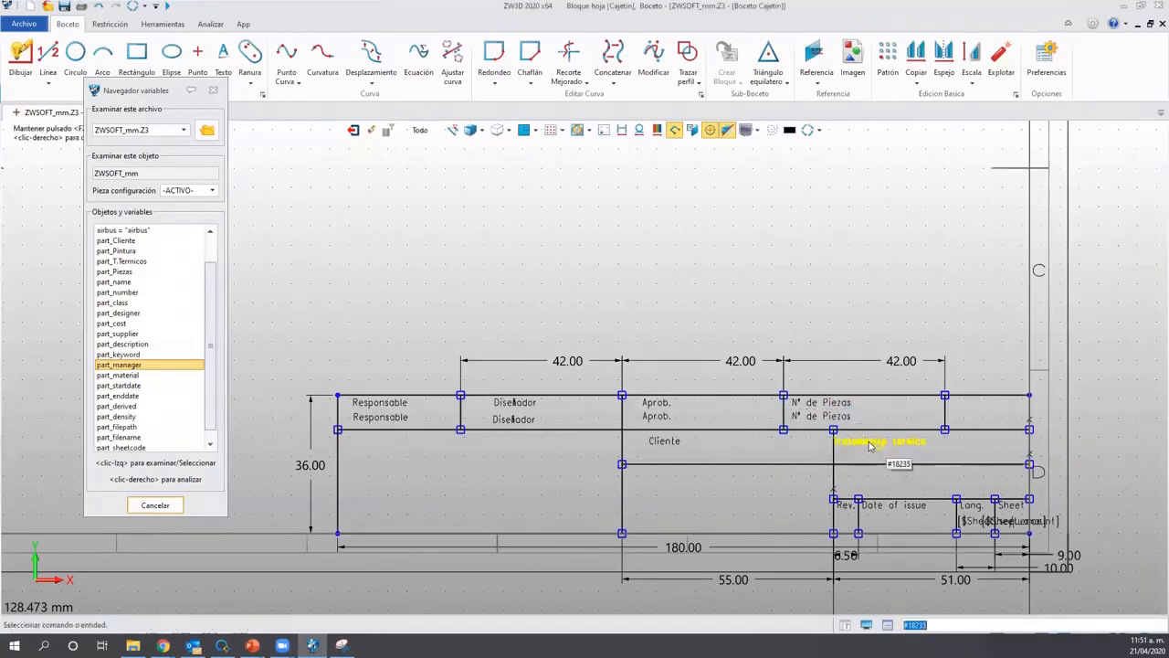
key(ctrl+c)
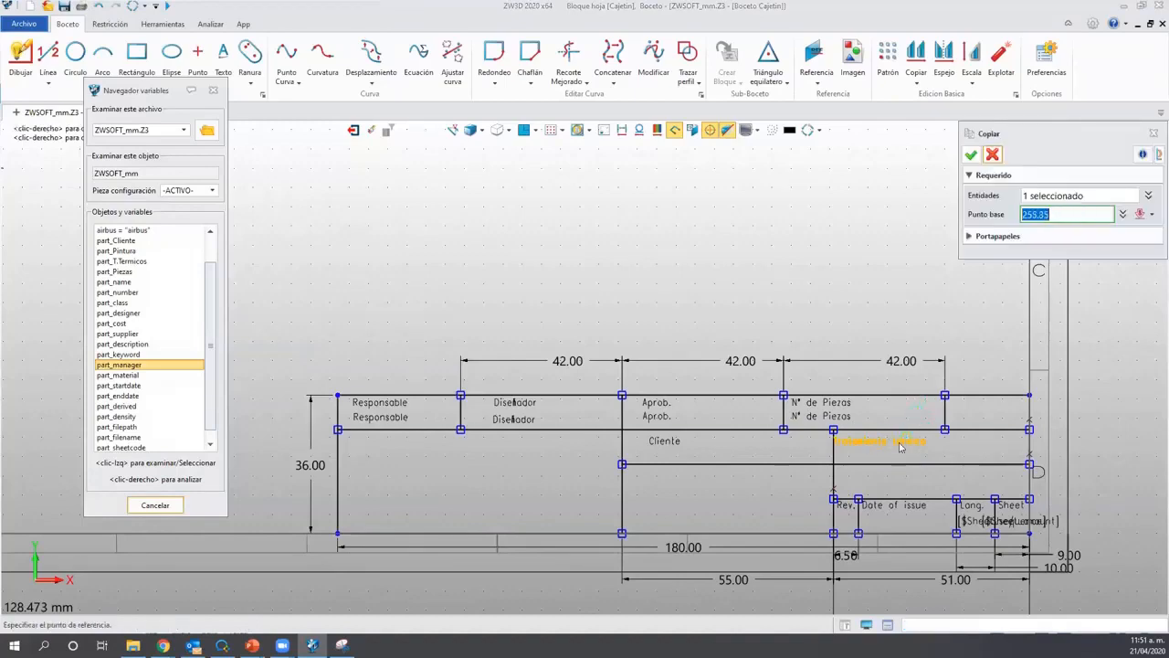
click(893, 450)
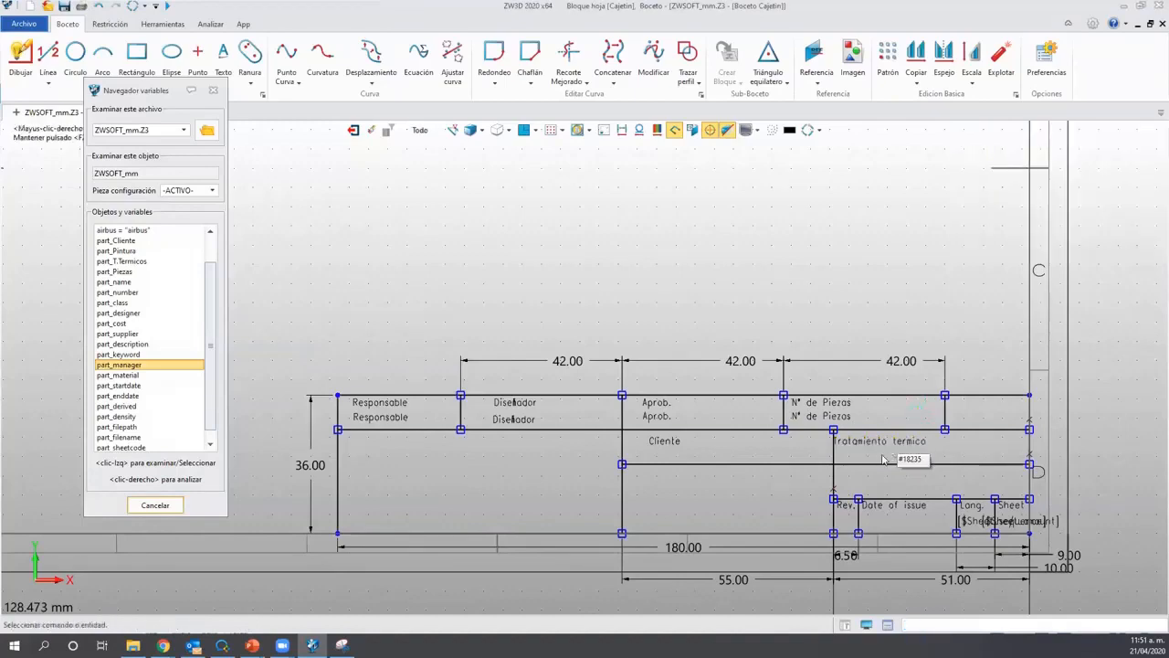
key(ctrl+v)
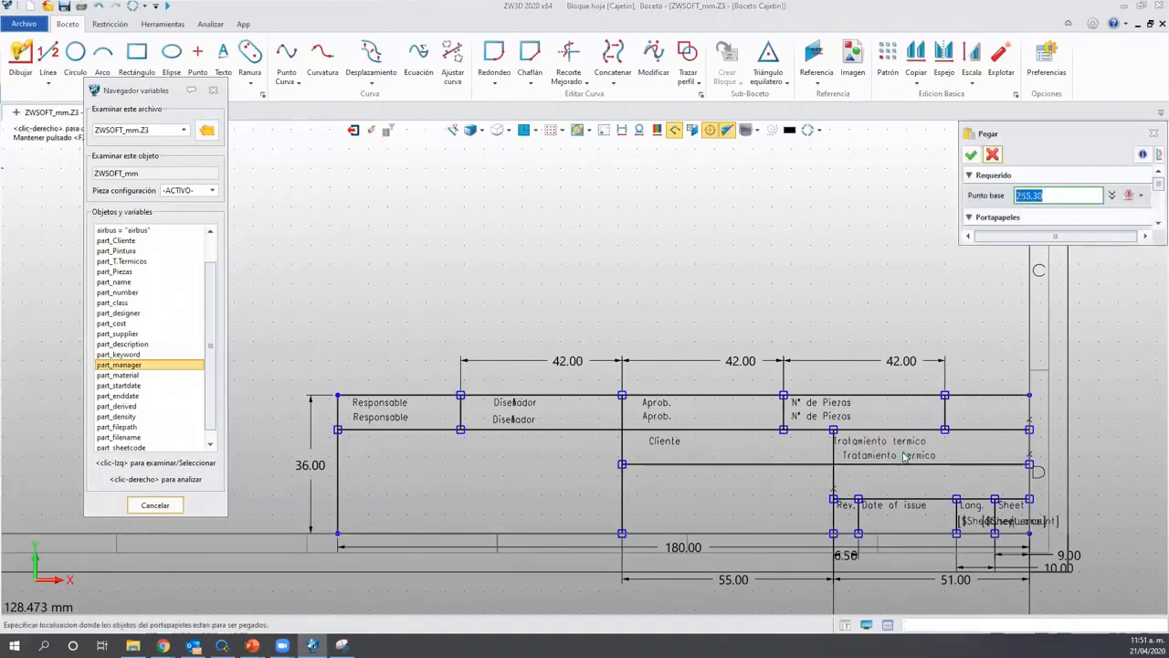
click(902, 457)
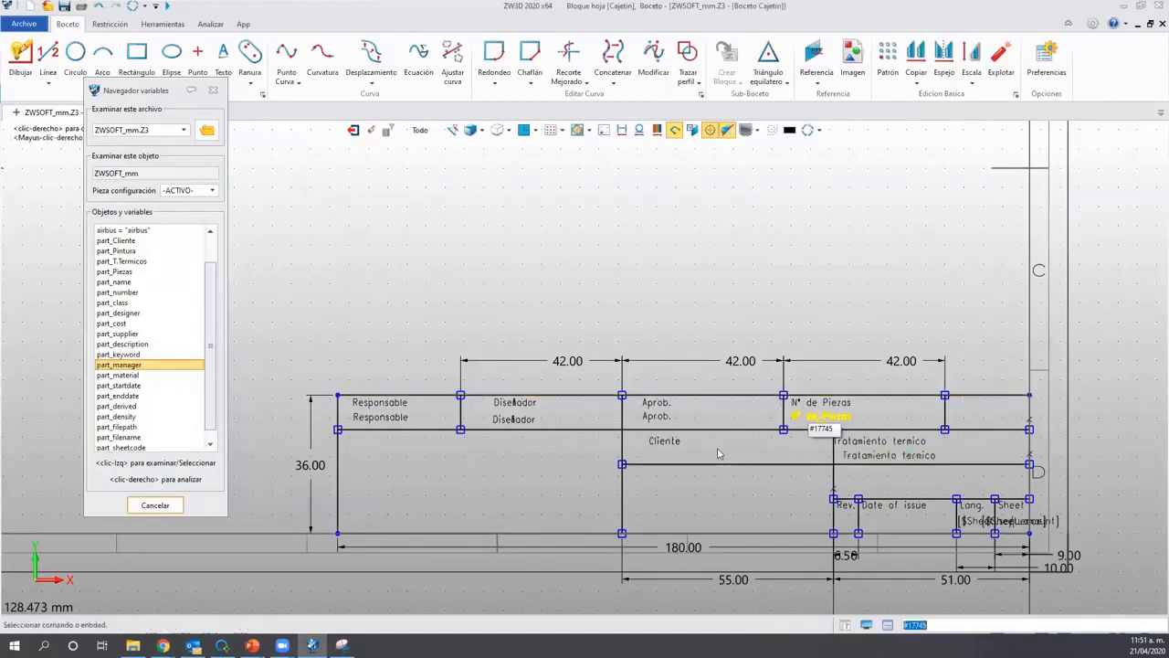
click(673, 445)
key(ctrl+c)
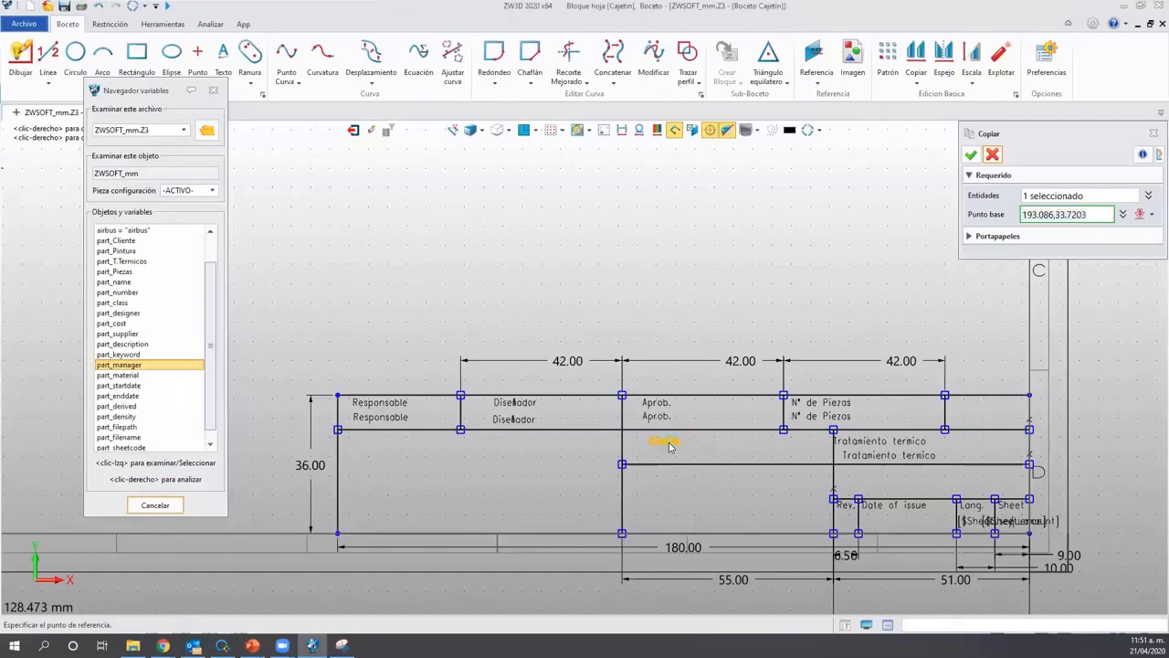
click(669, 446)
key(ctrl+v)
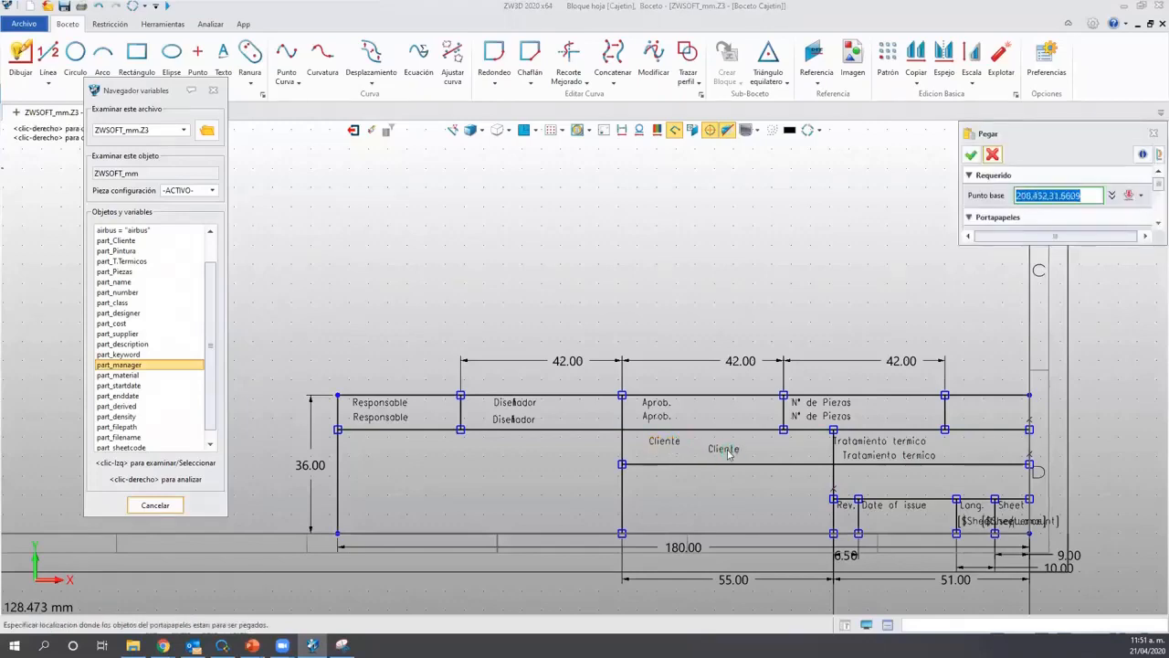
click(727, 452)
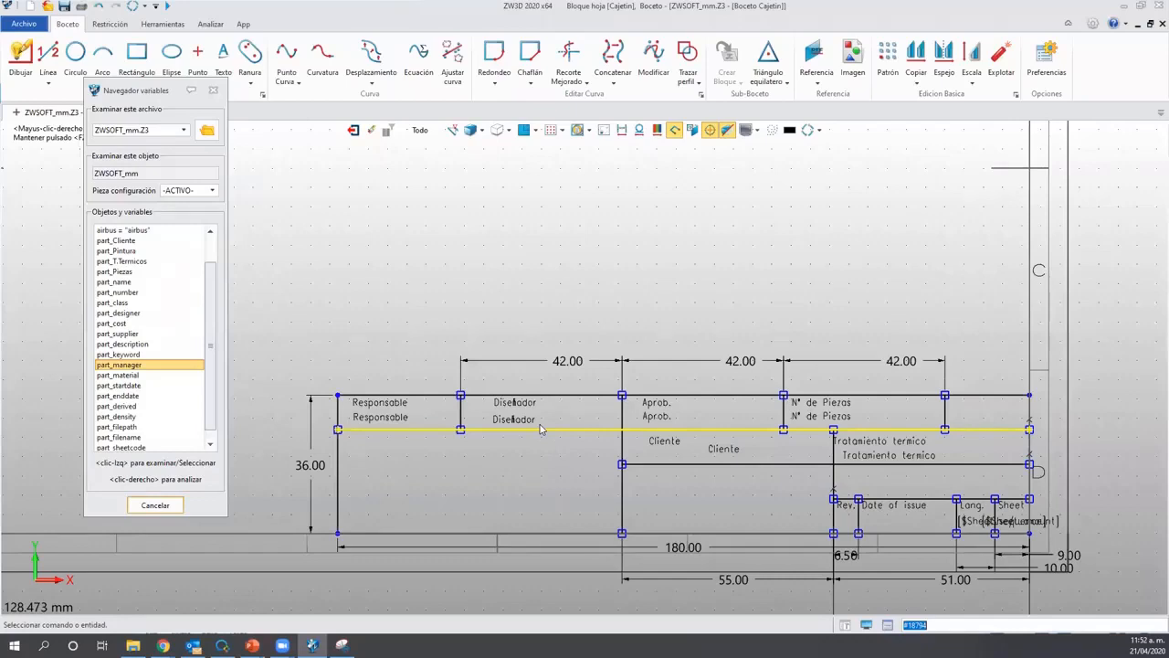
Replace the duplicate Responsable text with a part_manager variable reference.
double_click(387, 423)
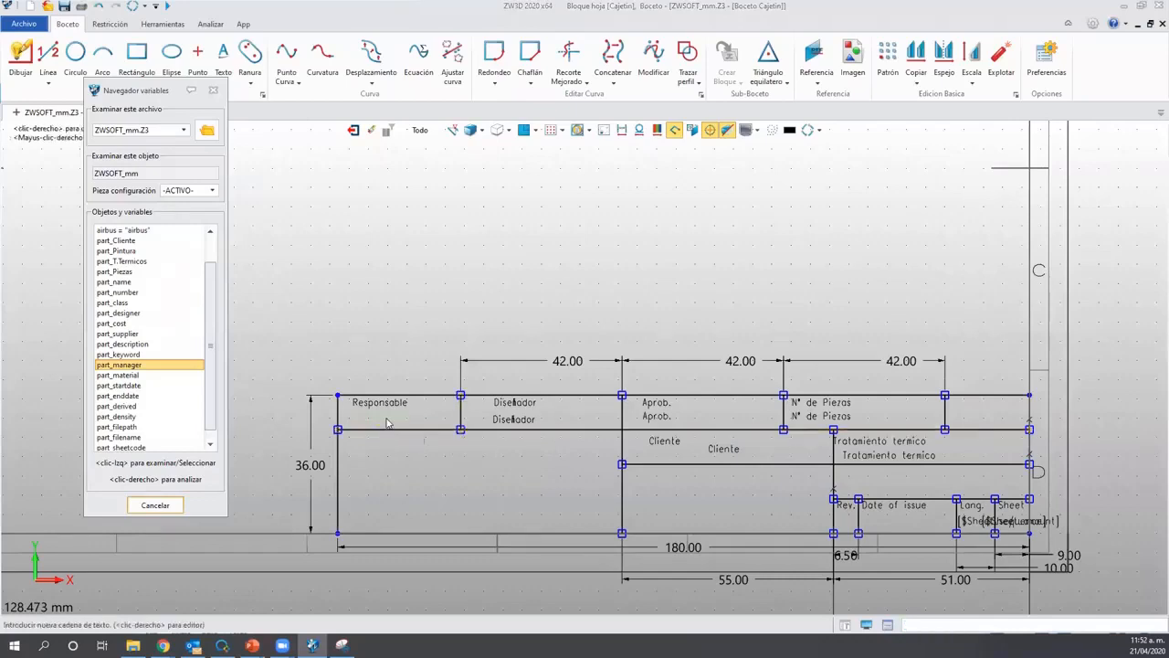
right_click(386, 423)
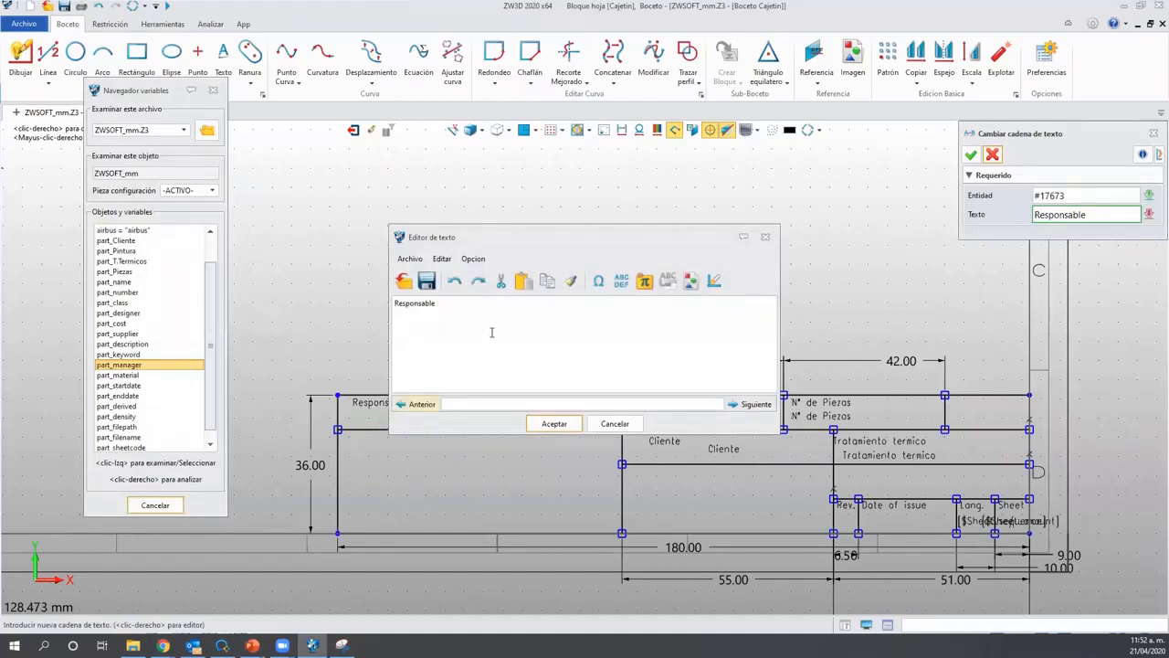
double_click(443, 305)
key(Delete)
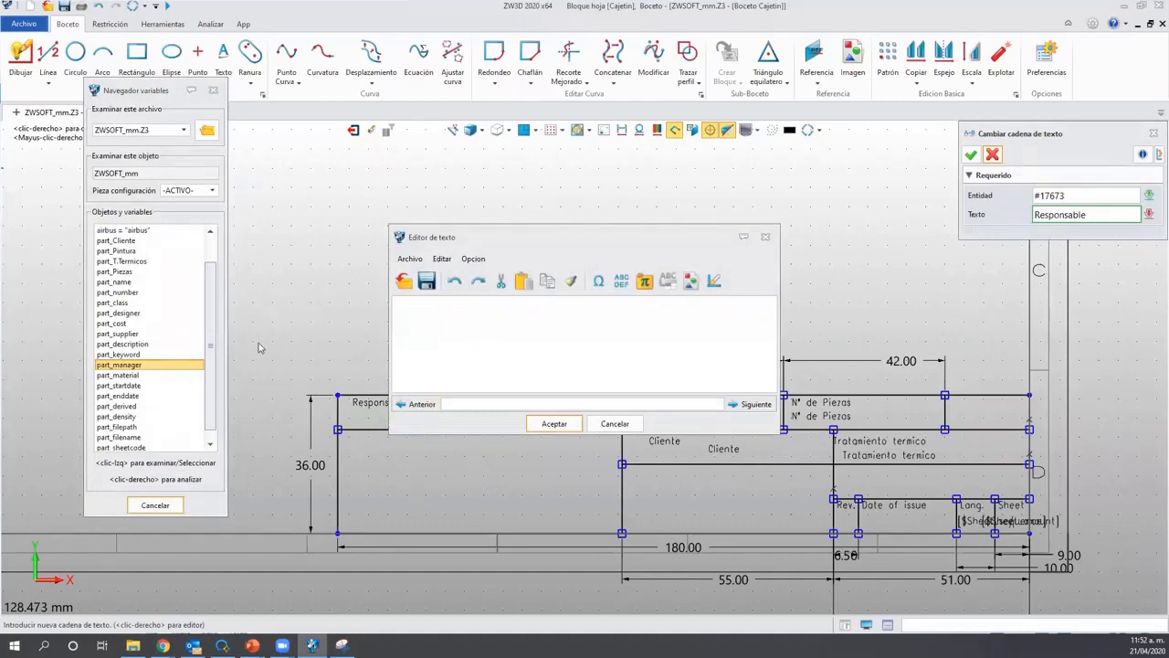
click(120, 365)
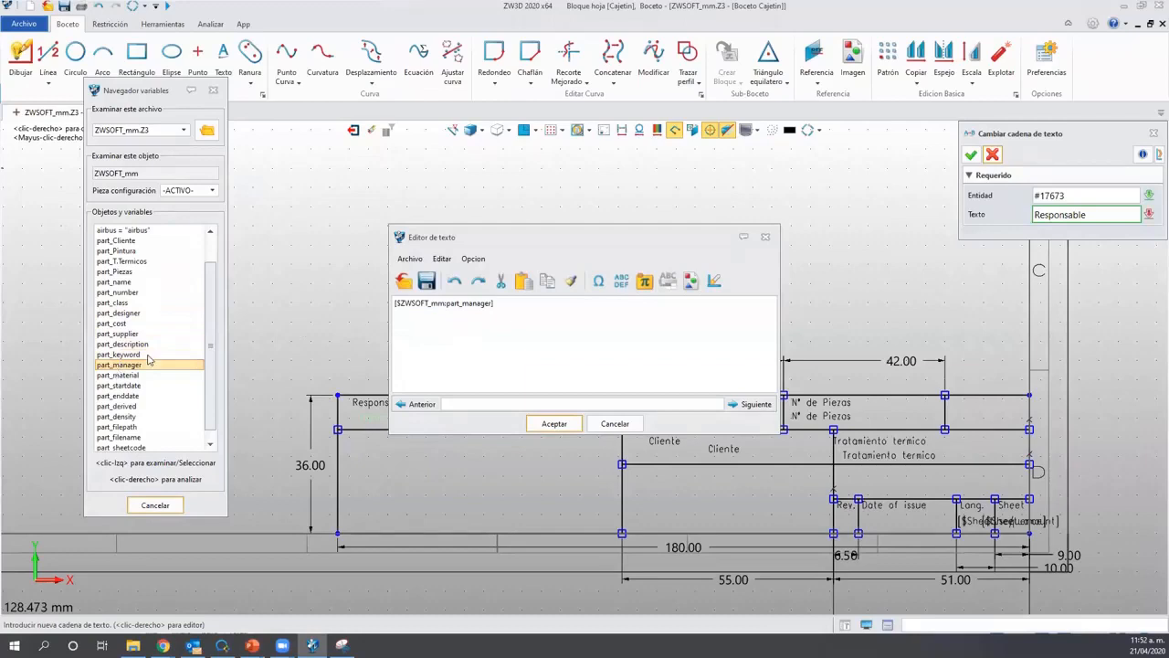
drag(443, 303, 398, 304)
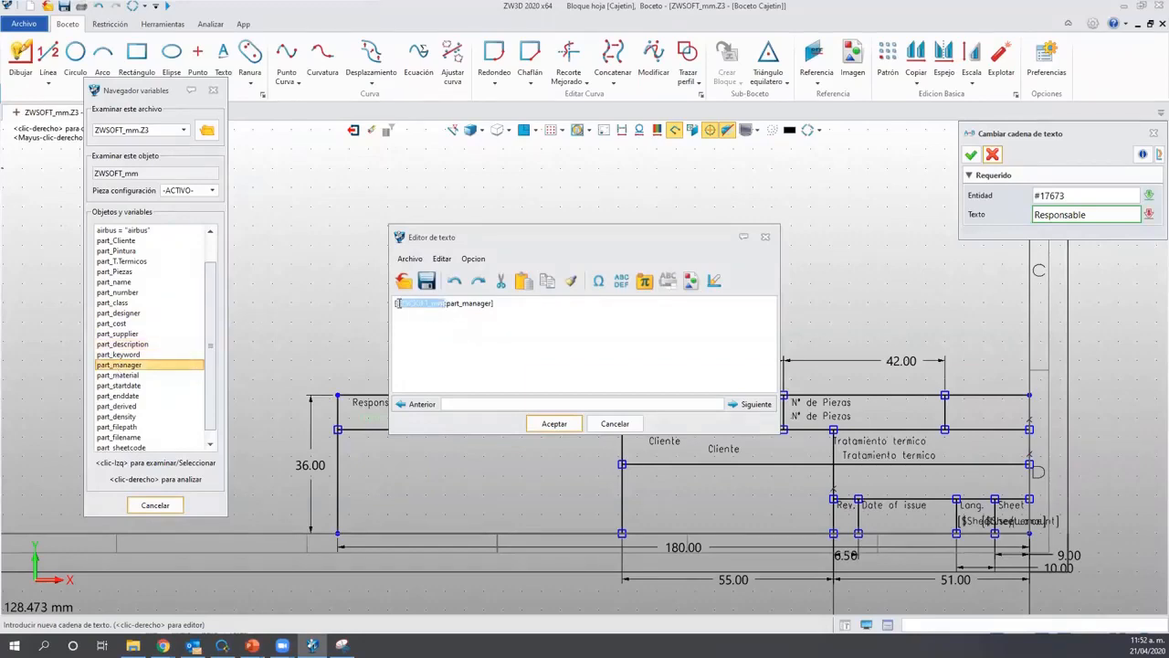
click(474, 385)
click(555, 424)
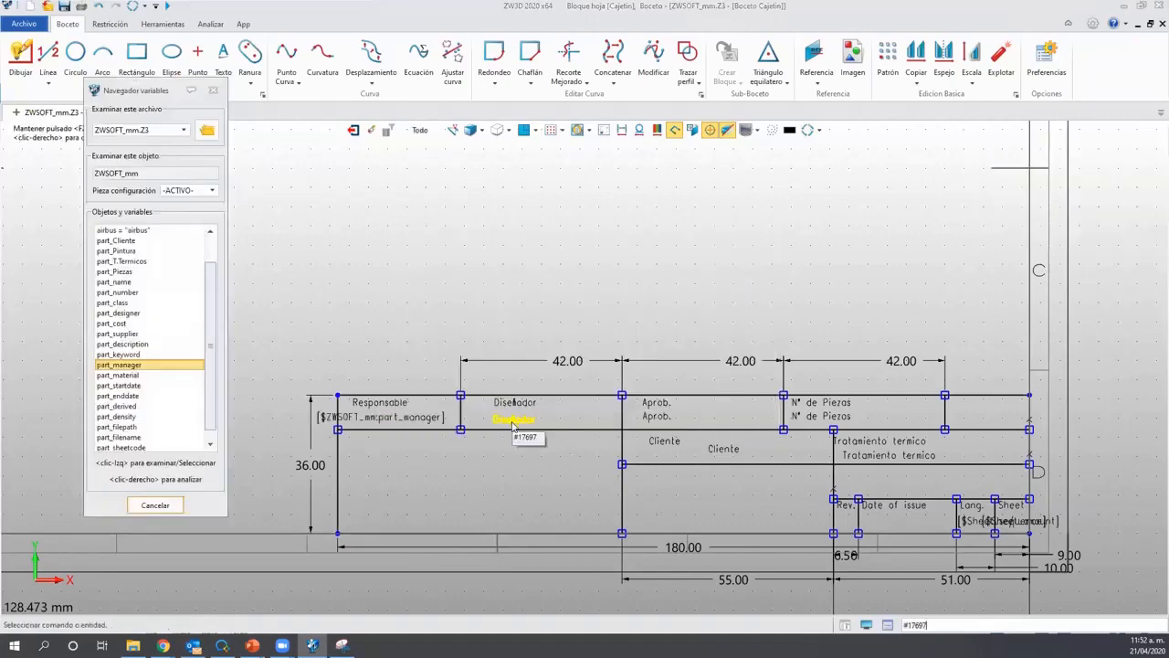
Replace the duplicate Diseñador text with part_designer and reposition the designer and manager texts.
right_click(448, 422)
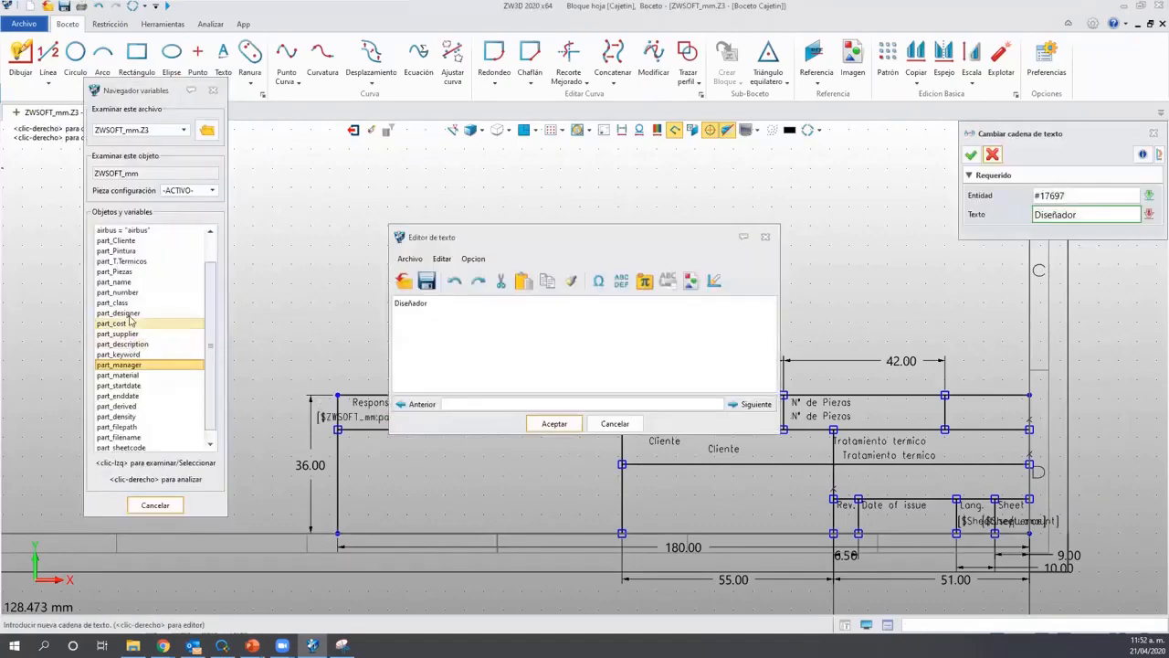
click(127, 314)
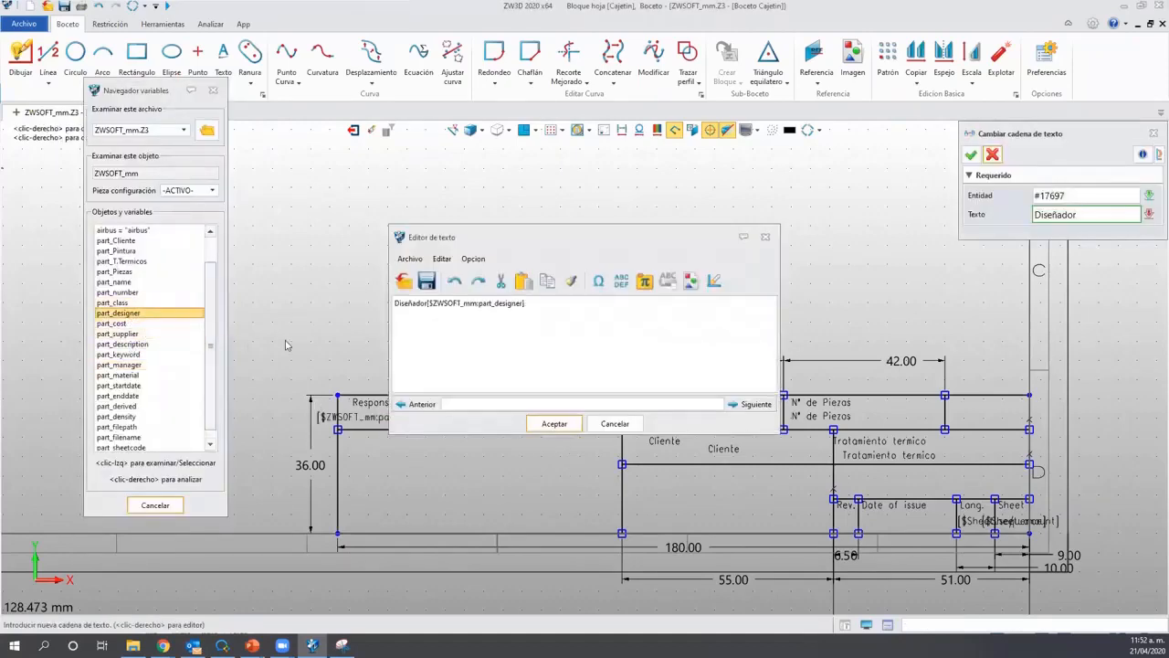
key(Delete)
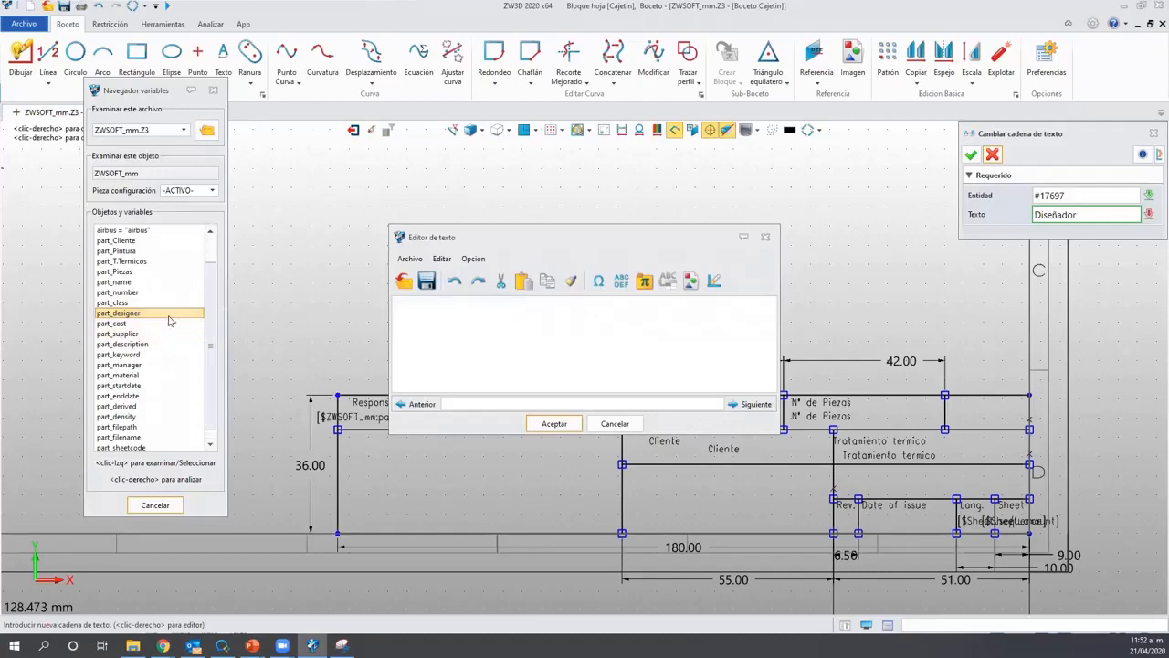
click(166, 315)
click(554, 423)
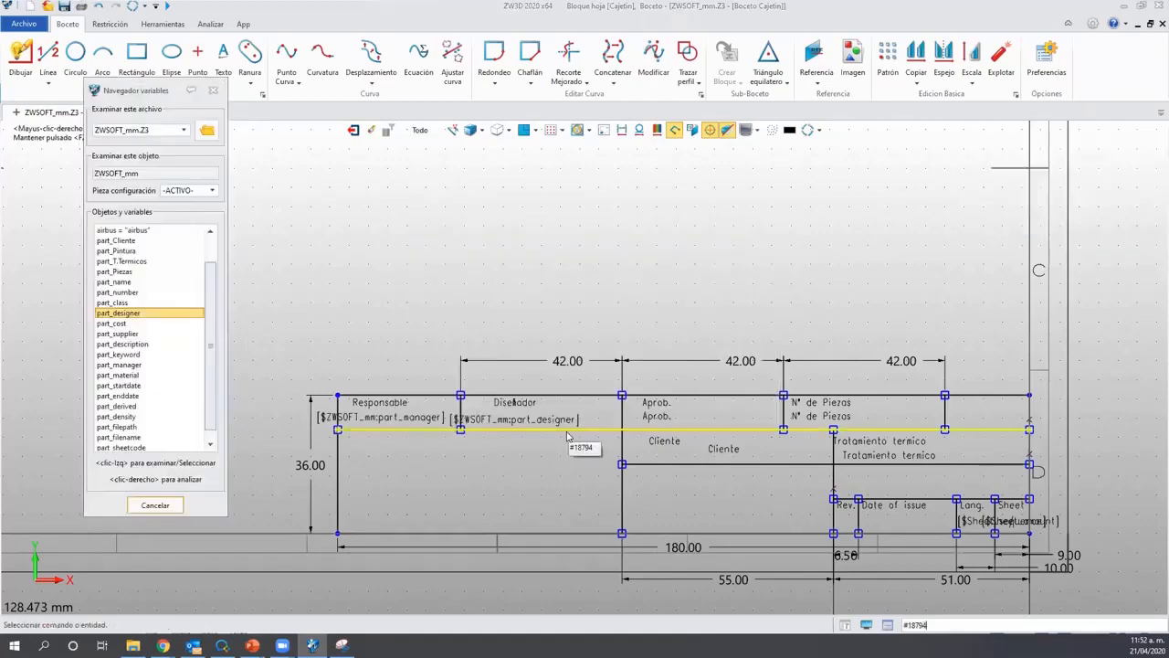
click(496, 424)
drag(490, 423, 513, 422)
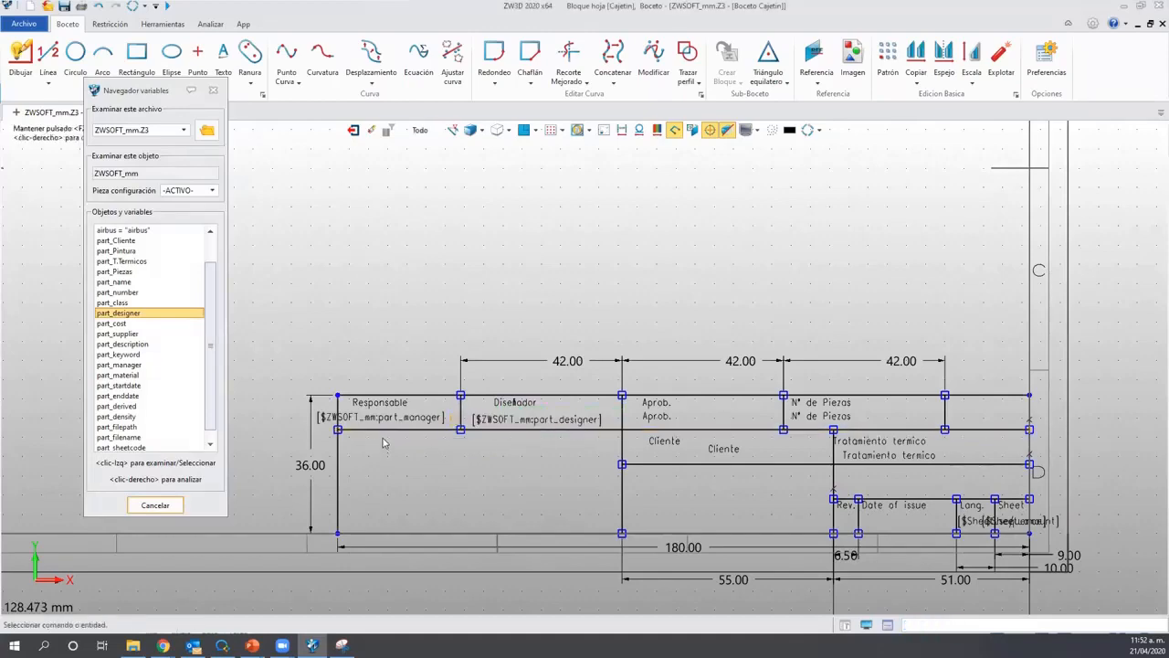
drag(365, 417, 402, 416)
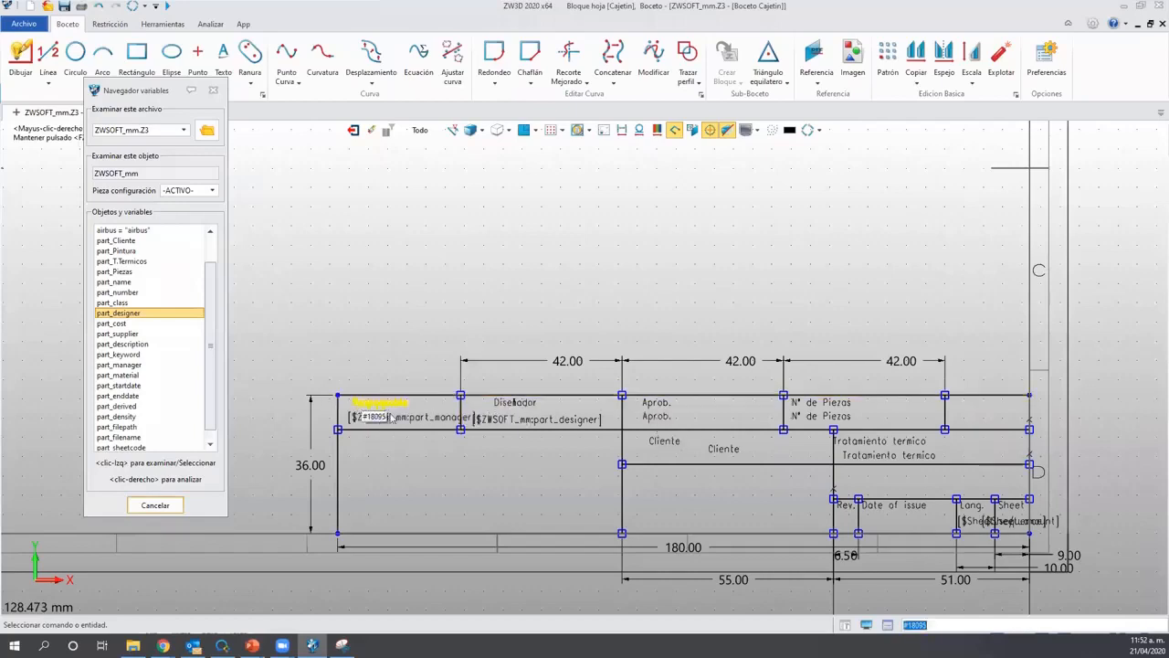
Link the duplicate Aprob. text to the part_manager variable.
double_click(673, 409)
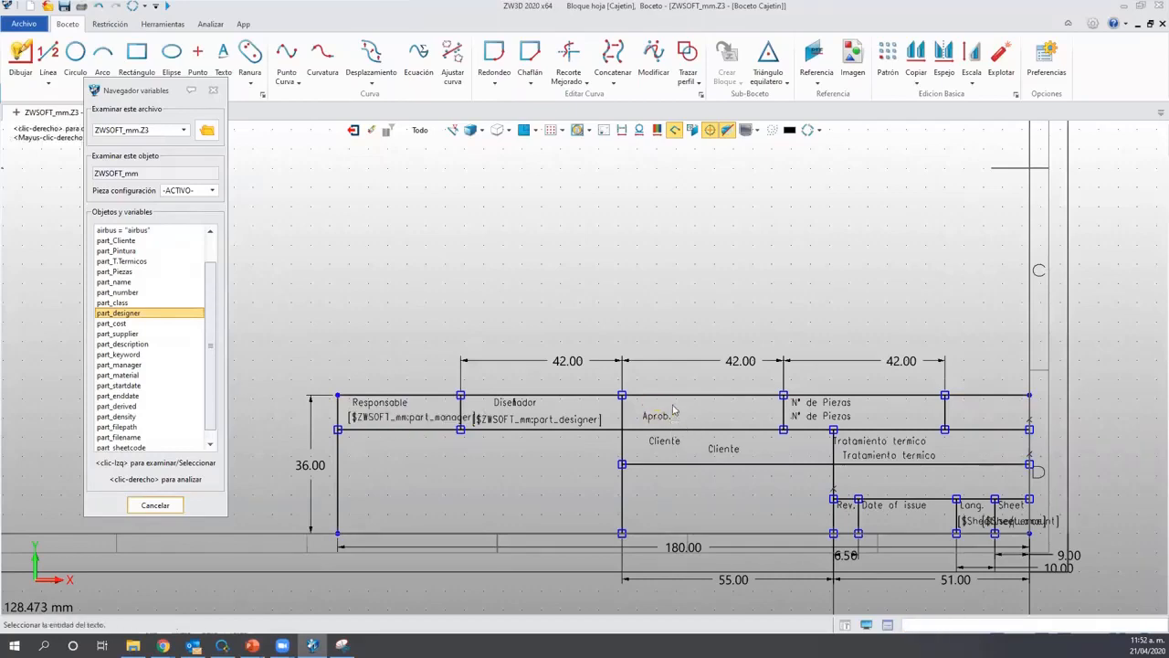
click(615, 424)
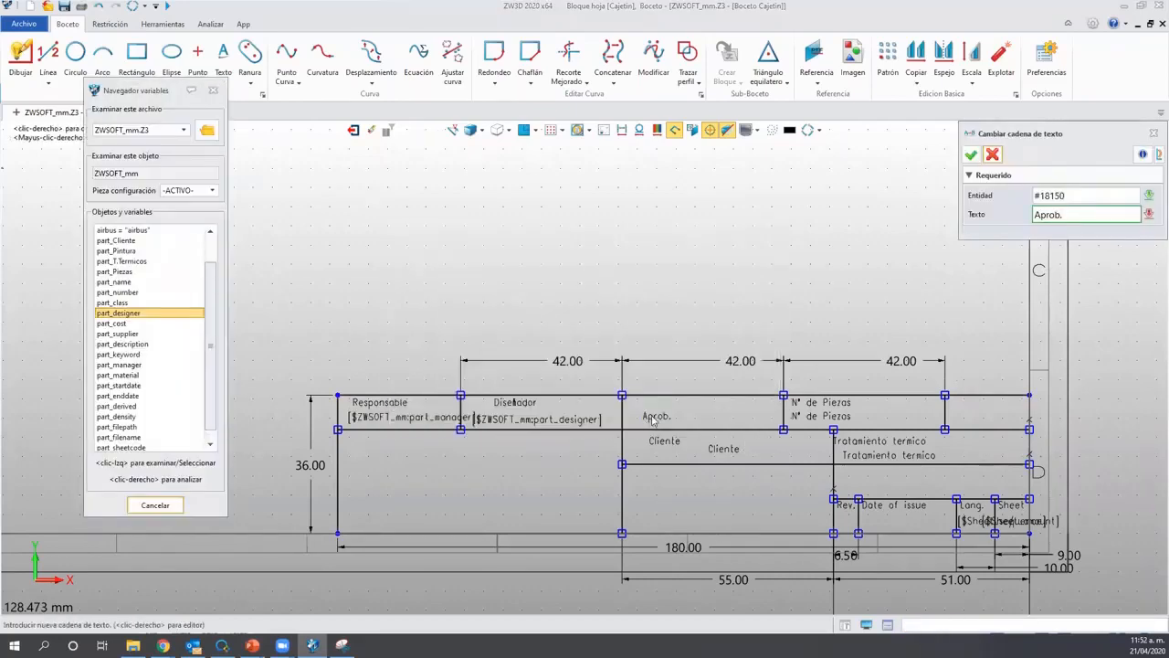
click(971, 154)
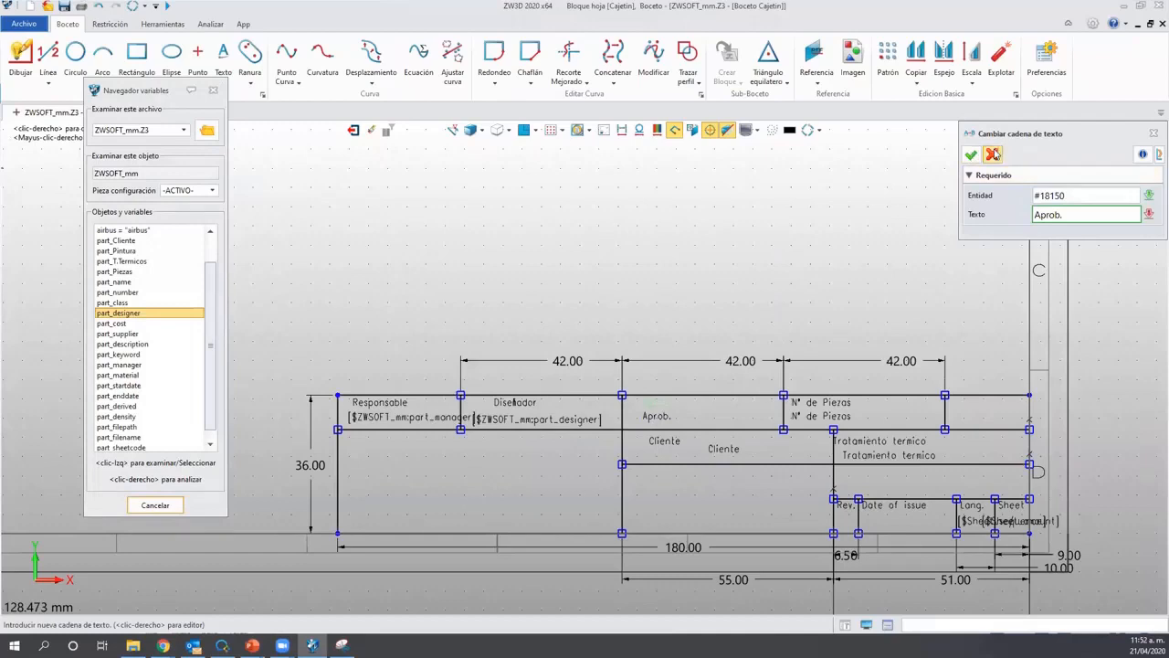
double_click(659, 419)
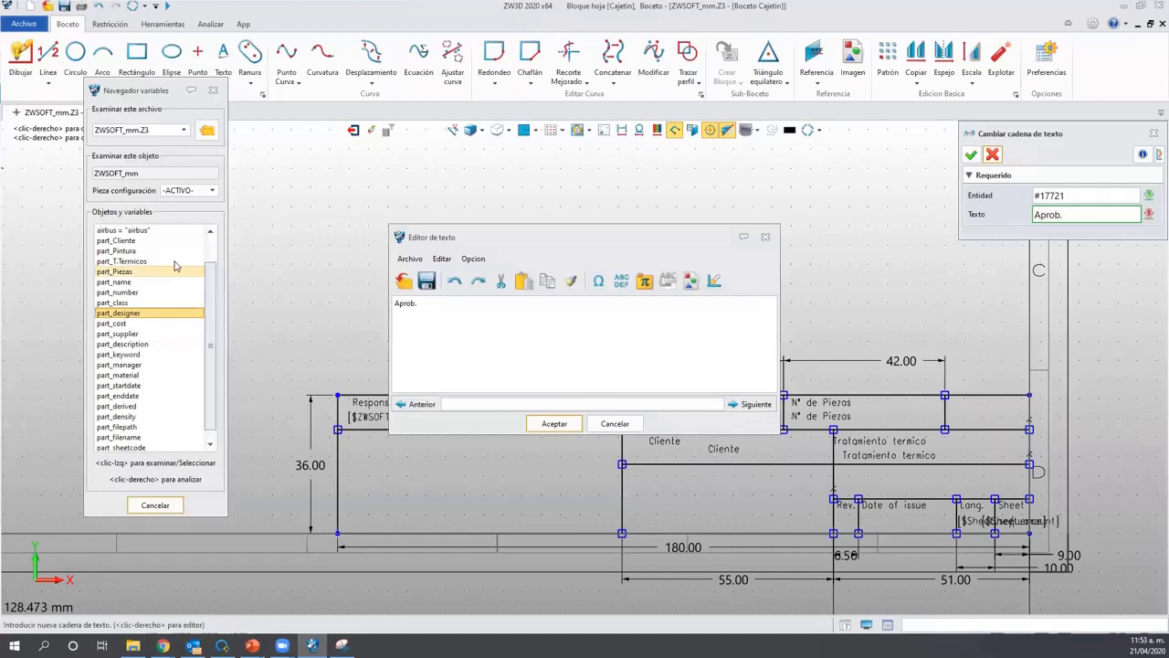
click(119, 364)
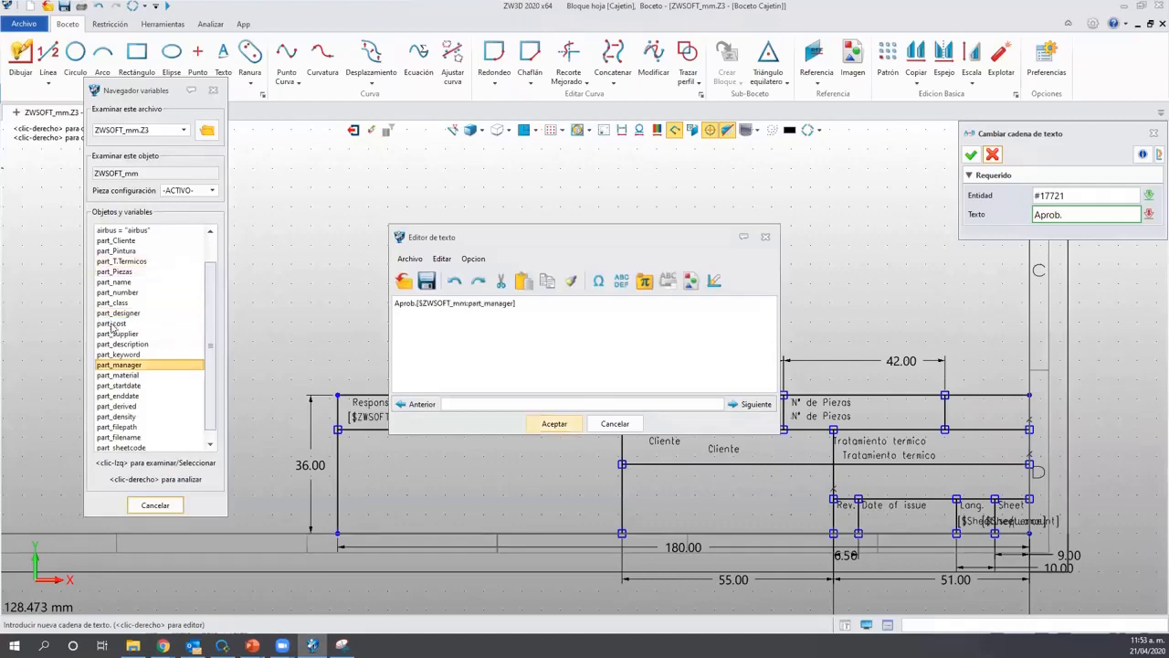
click(102, 365)
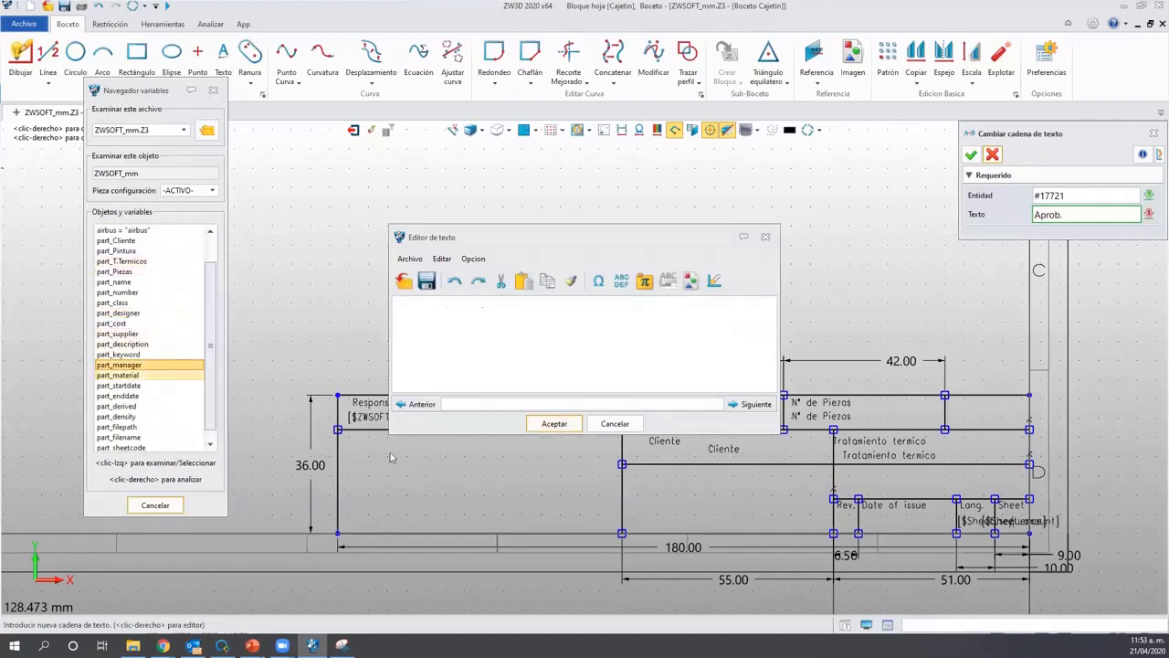
click(554, 423)
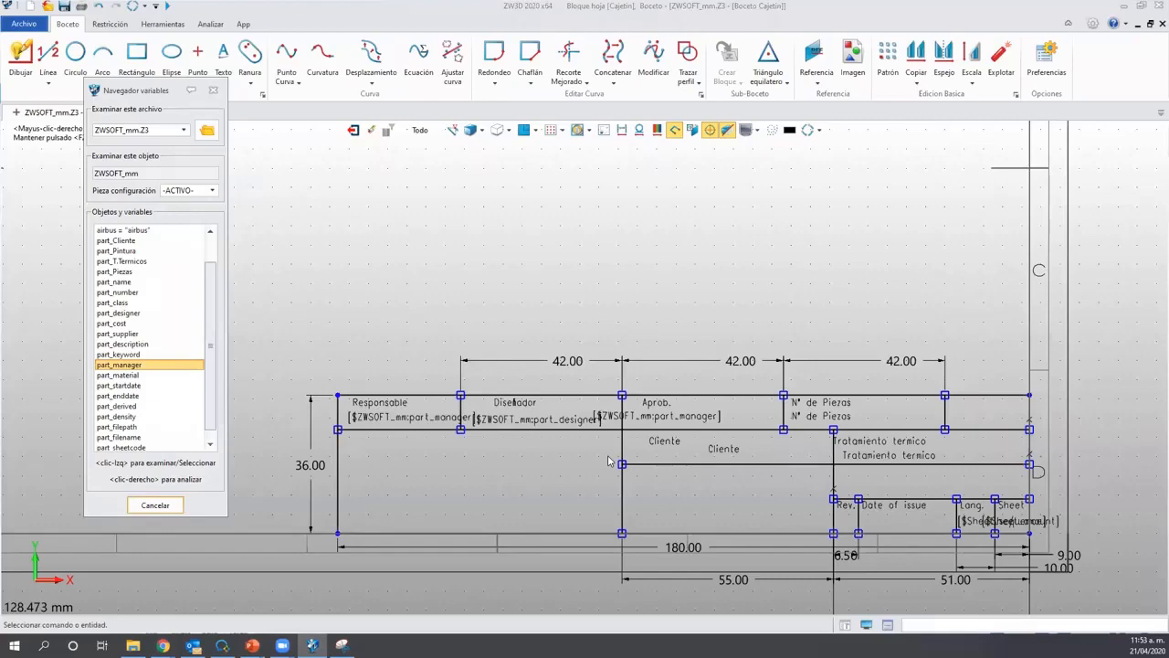
click(739, 418)
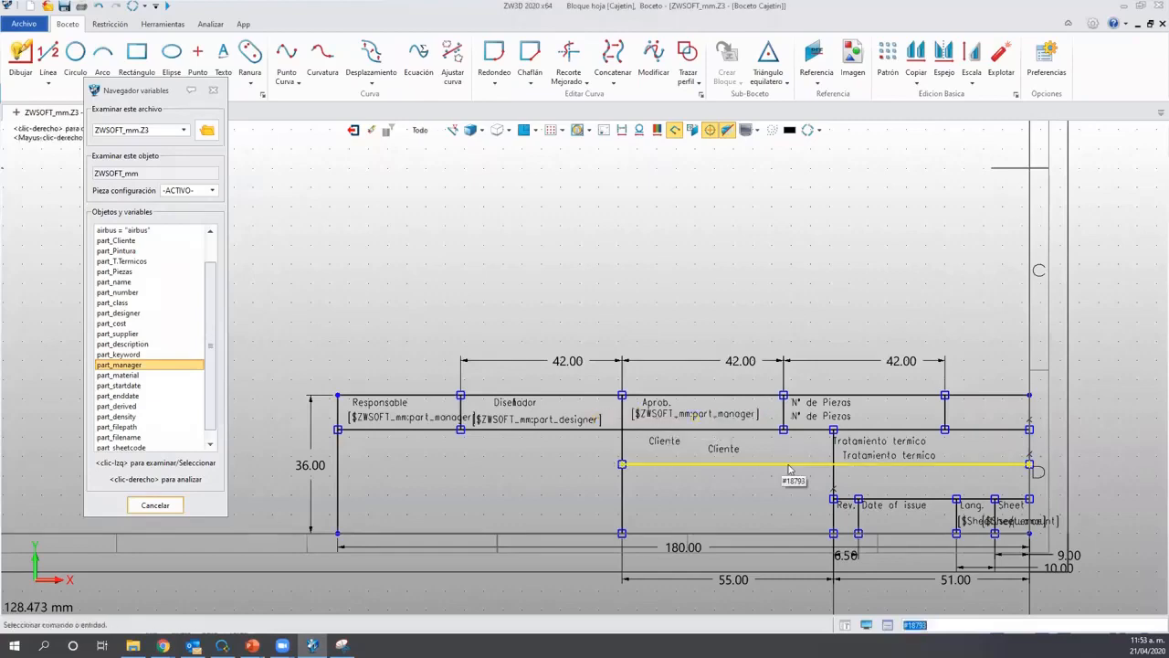
Replace the N° de Piezas duplicate with part_Piezas, removing the ZWSOFT_mm file prefix.
double_click(836, 422)
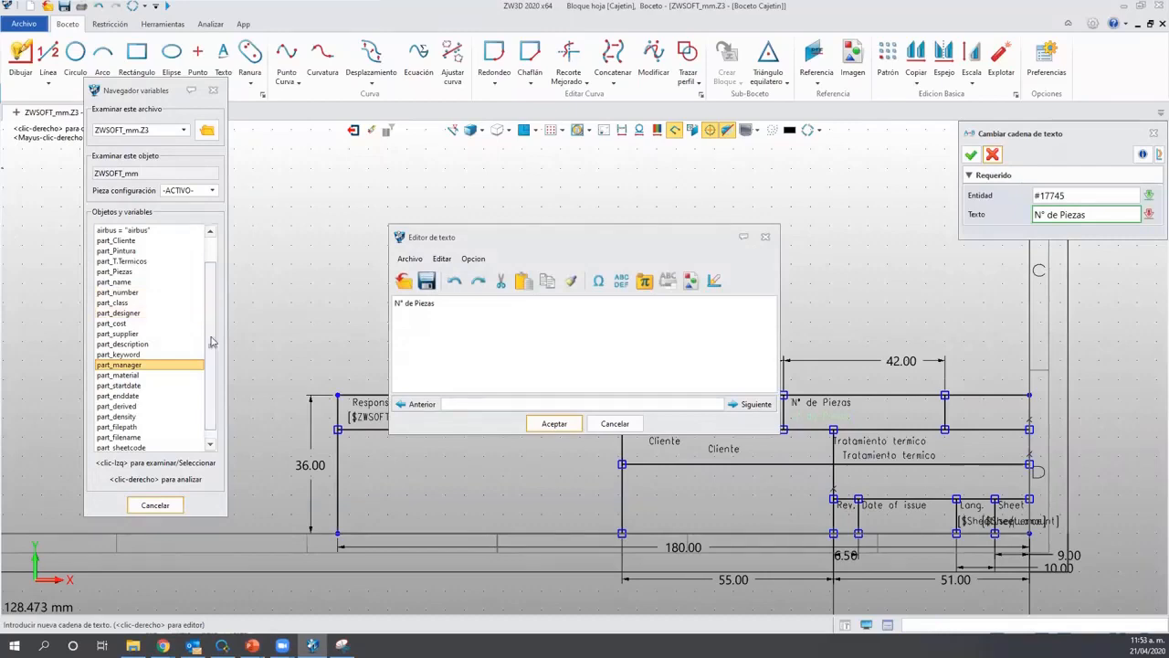
key(ctrl+a)
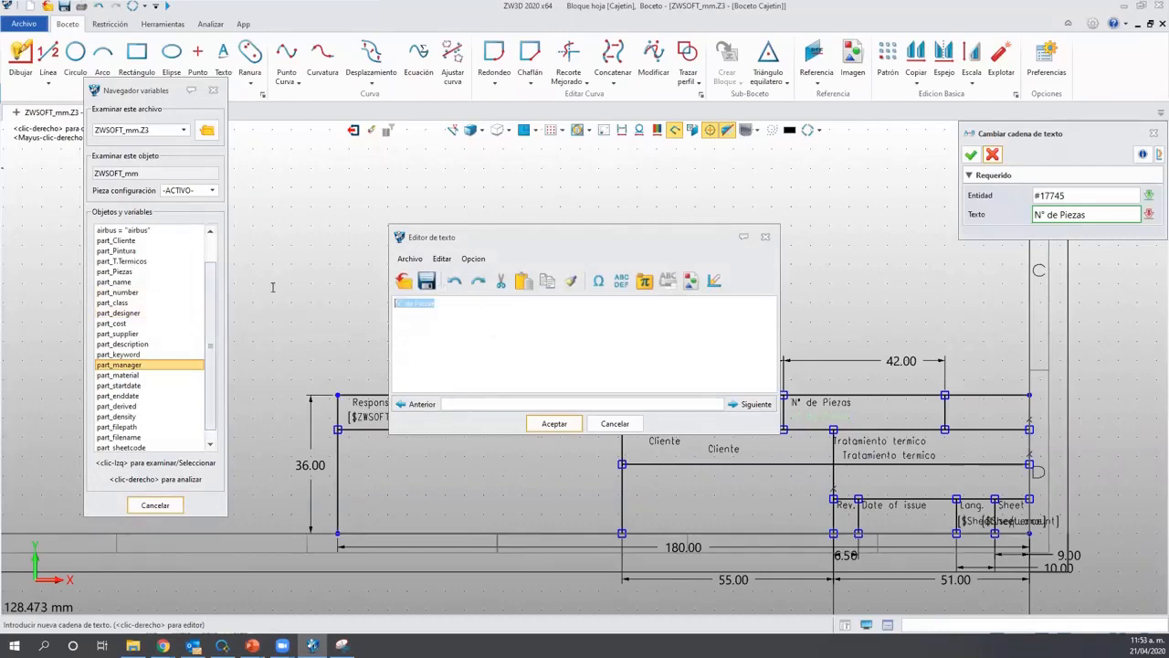
key(Delete)
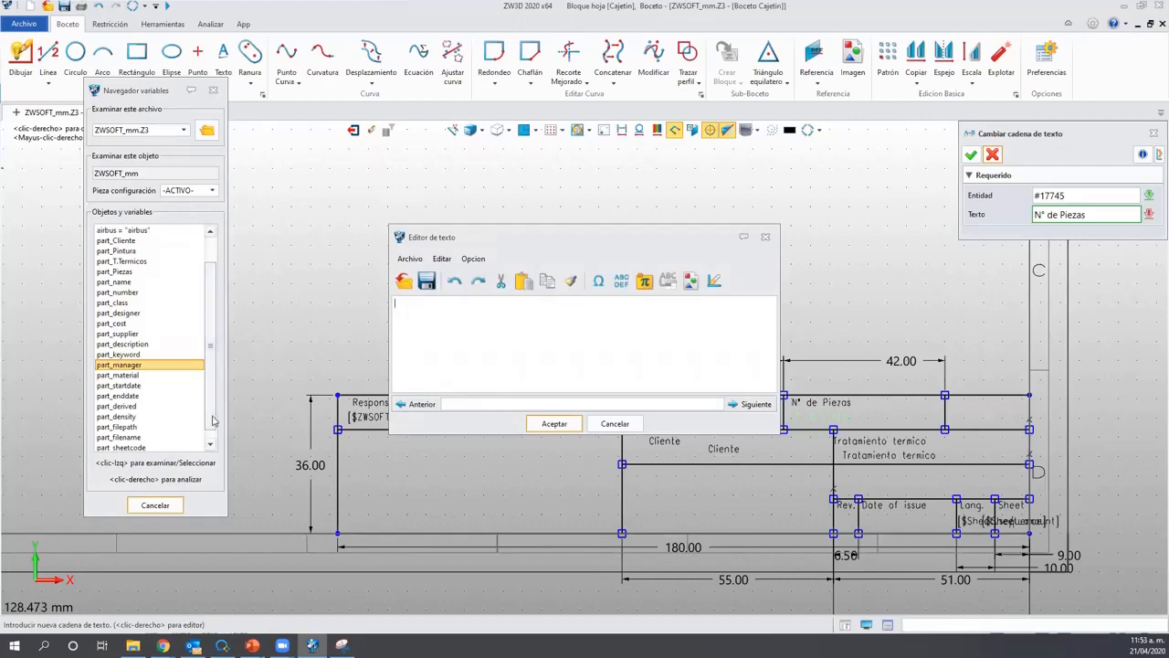
scroll(212, 418, up, 1)
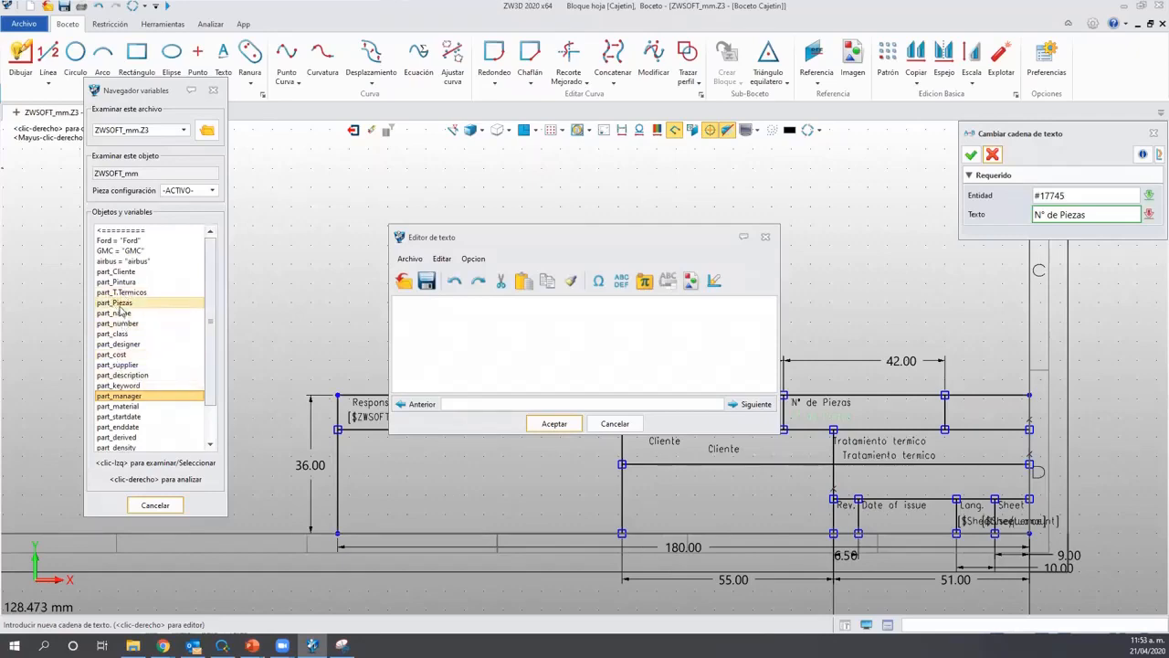
key(ctrl)
key(ctrl)
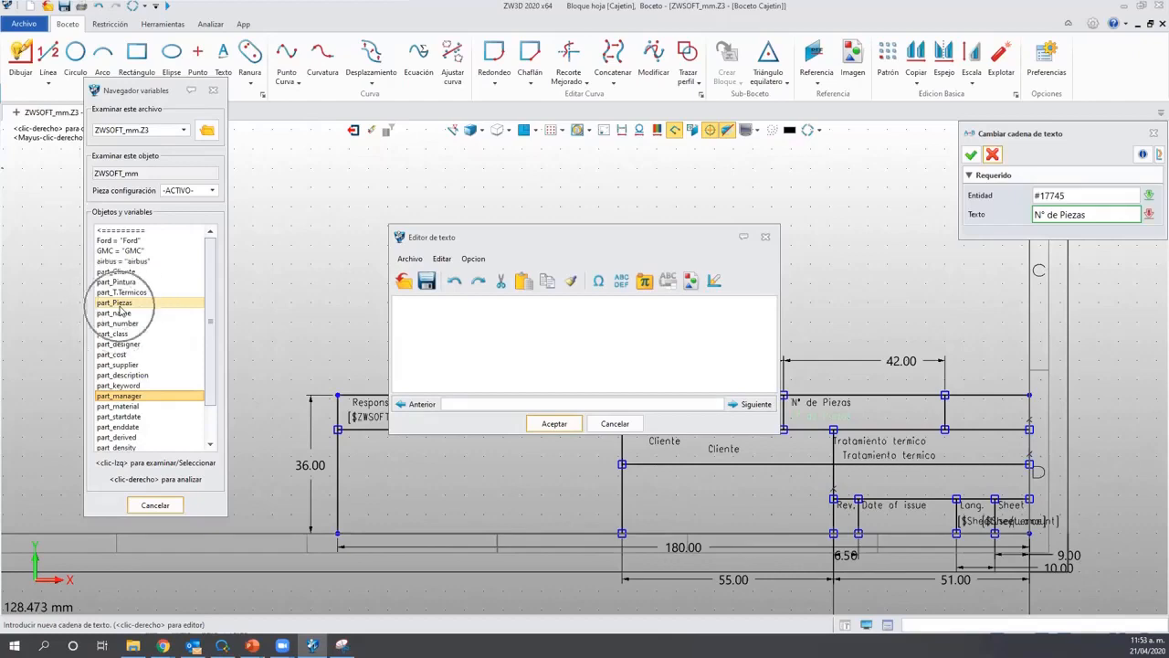
double_click(118, 304)
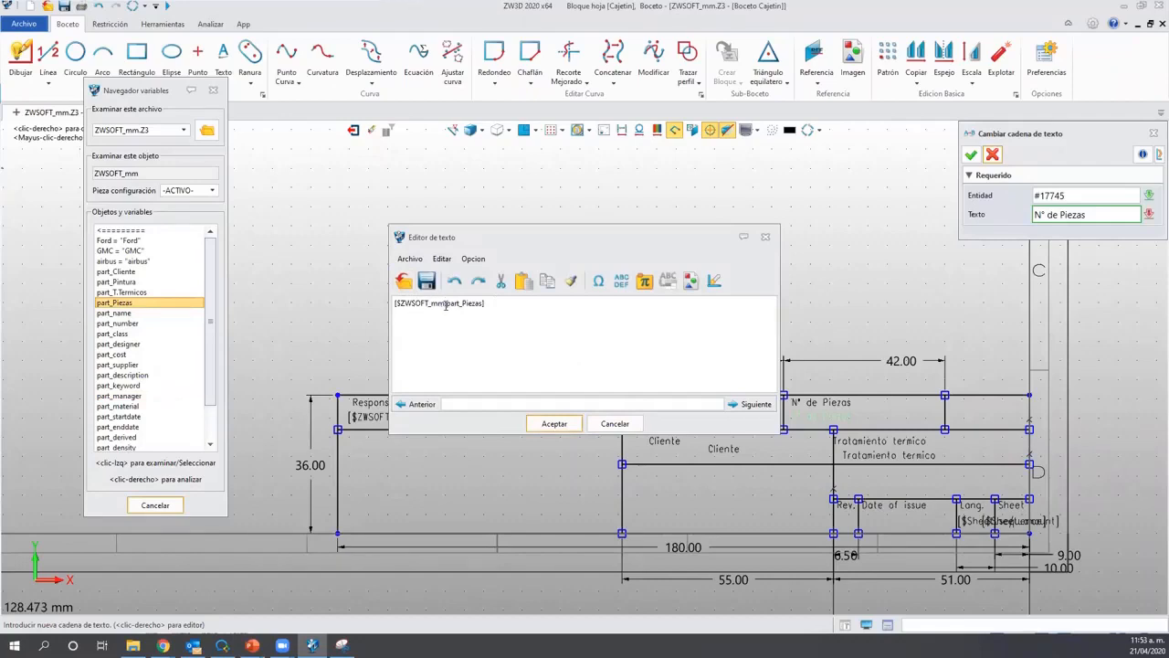
drag(445, 305, 405, 305)
click(443, 340)
drag(445, 304, 399, 306)
key(Delete)
Accept the part_Piezas text and set the Cliente duplicate to [$part_Cliente].
click(538, 424)
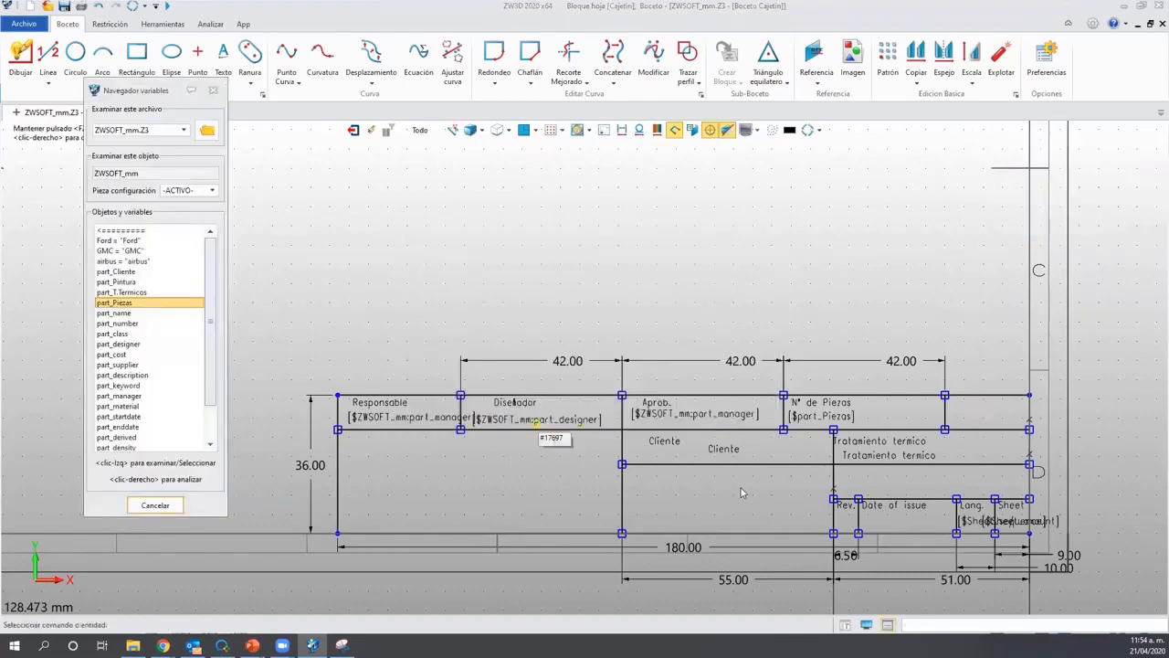
click(731, 453)
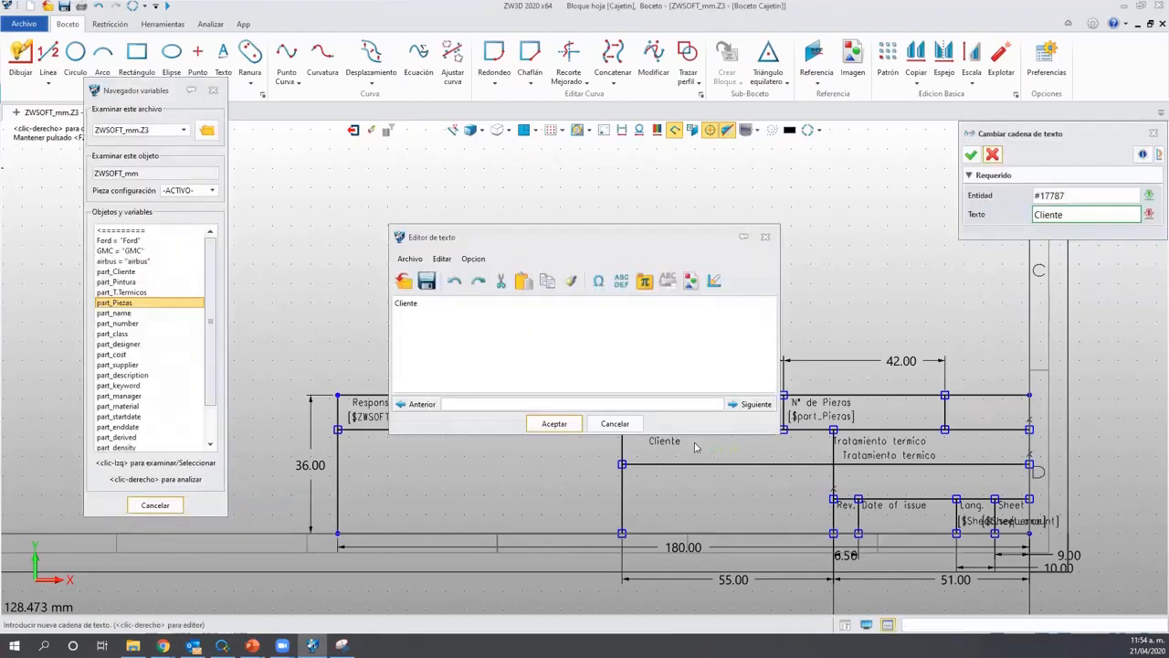
click(128, 272)
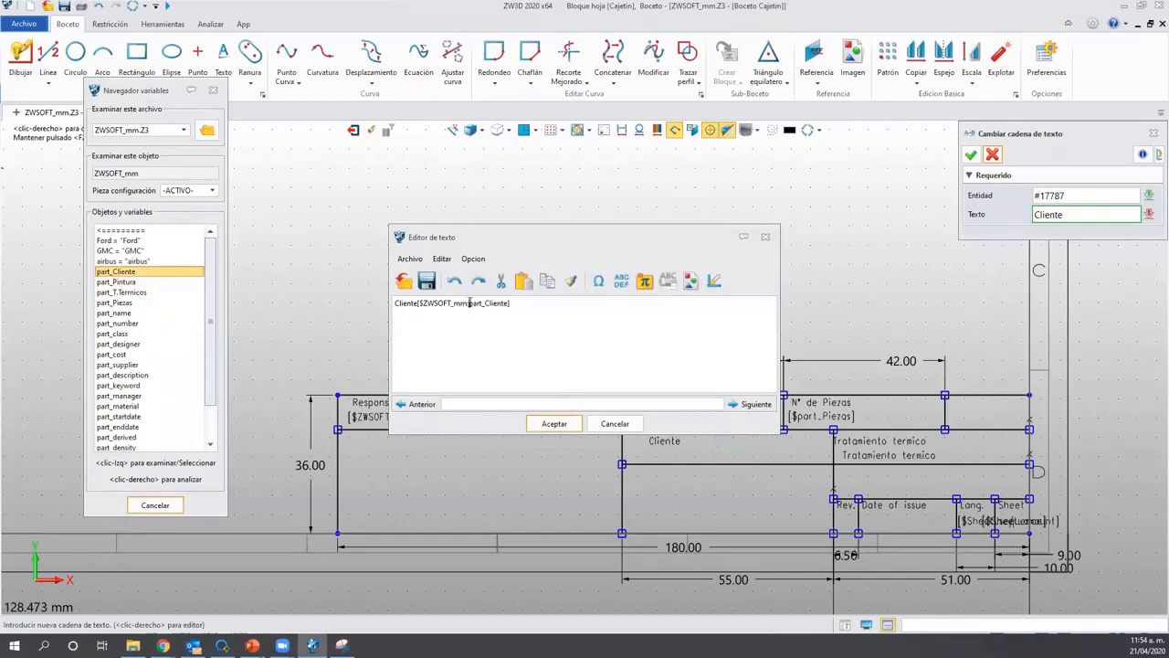
drag(469, 302, 435, 302)
key(Delete)
drag(417, 302, 371, 325)
key(Delete)
click(553, 422)
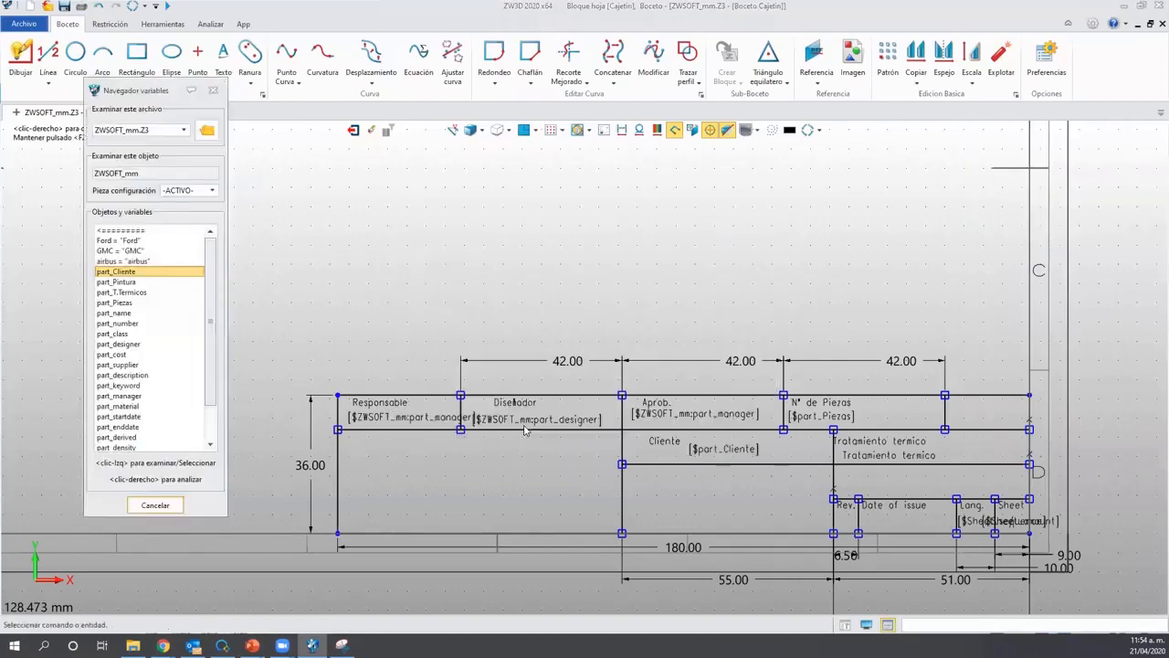
Set the Tratamiento termico duplicate to read only [$part_T.Termicos].
double_click(898, 461)
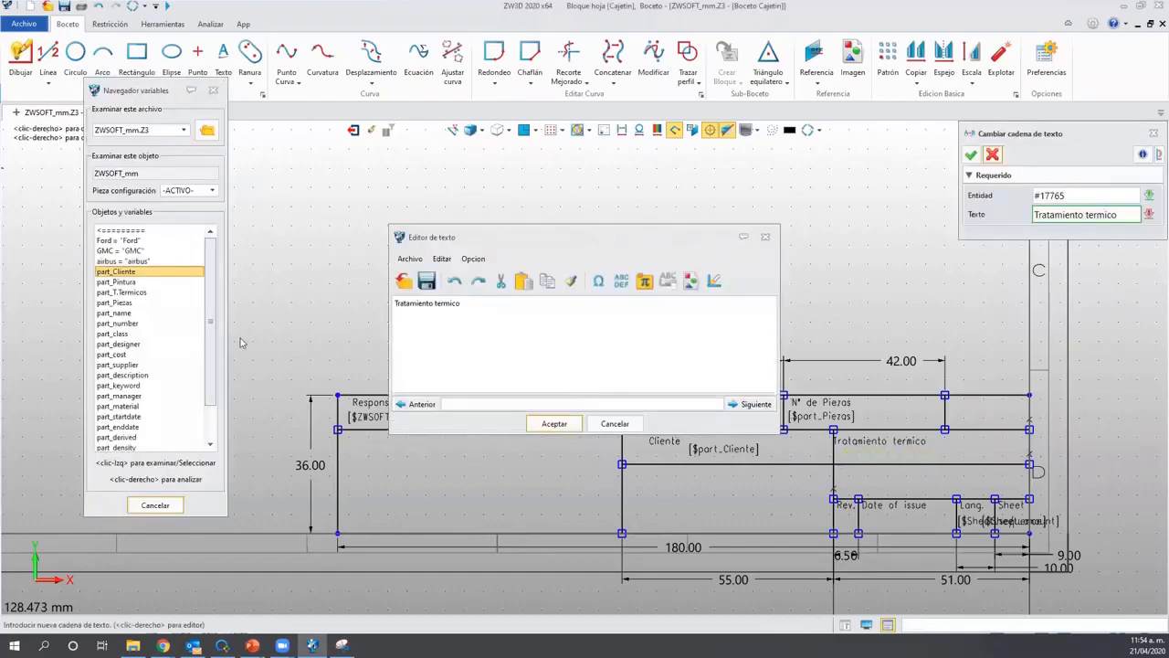
click(128, 292)
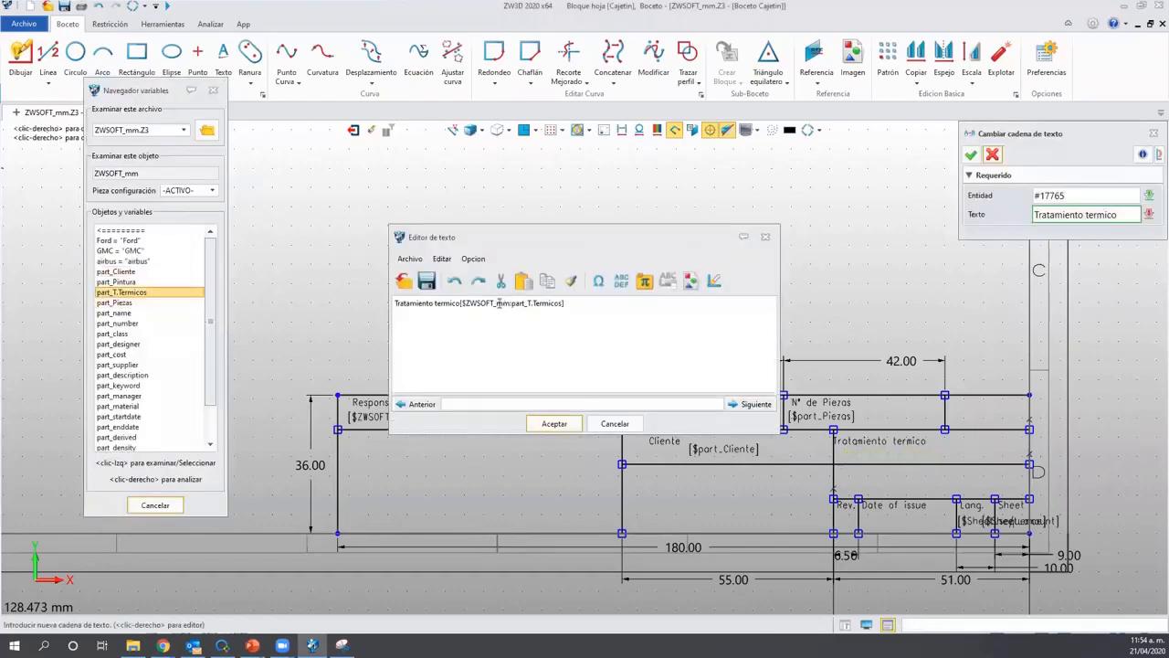
drag(512, 302, 467, 303)
key(Delete)
drag(459, 303, 323, 295)
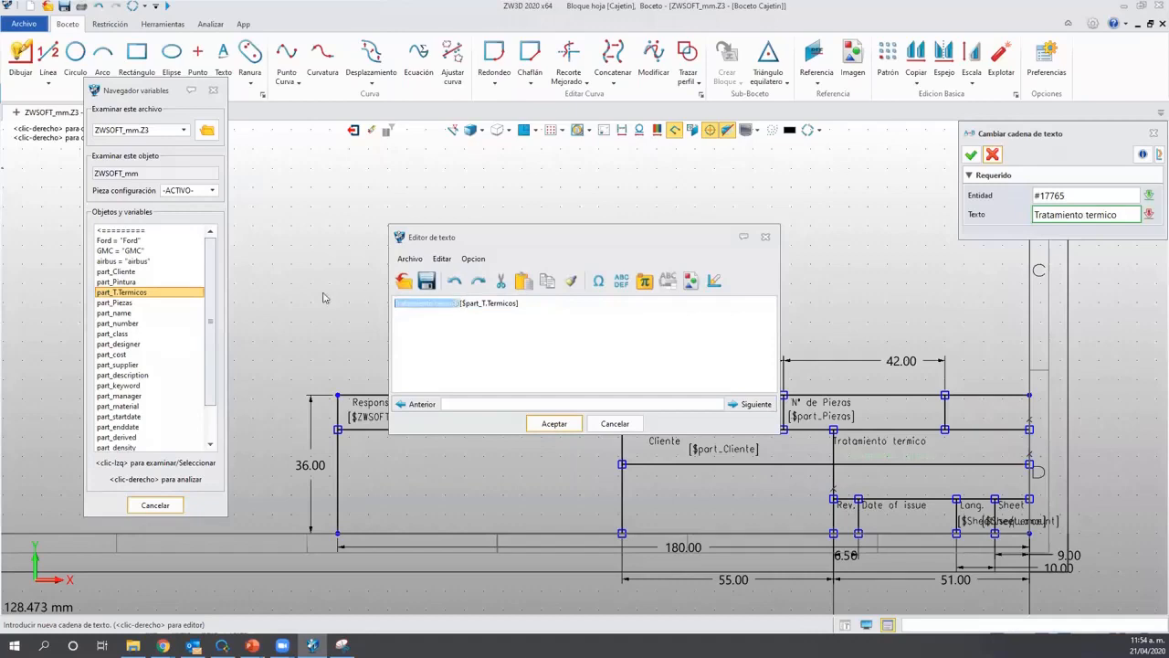
key(Delete)
click(550, 420)
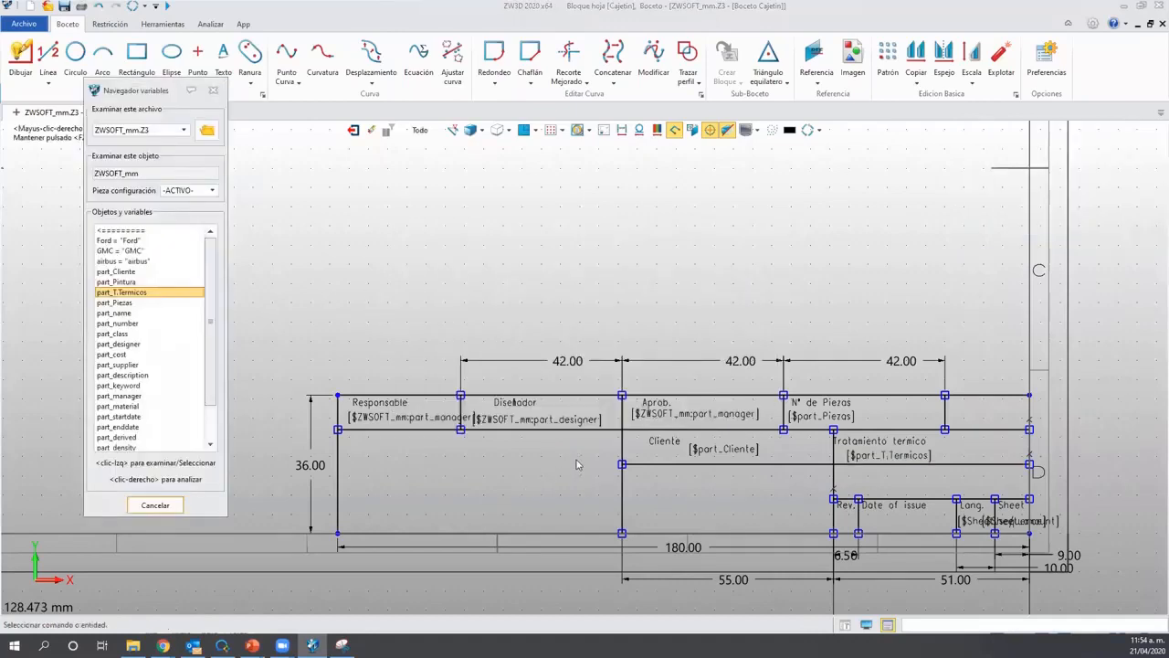
Close the variable browser and load the zwsoft logo image from the Imágenes library.
click(176, 507)
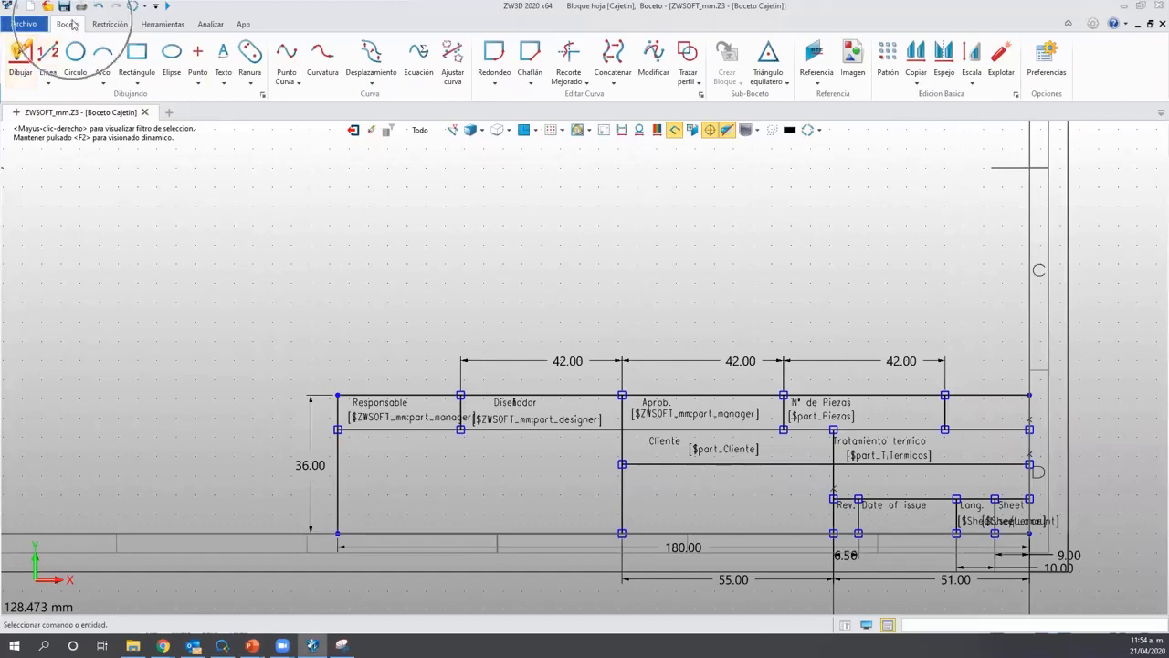
click(853, 65)
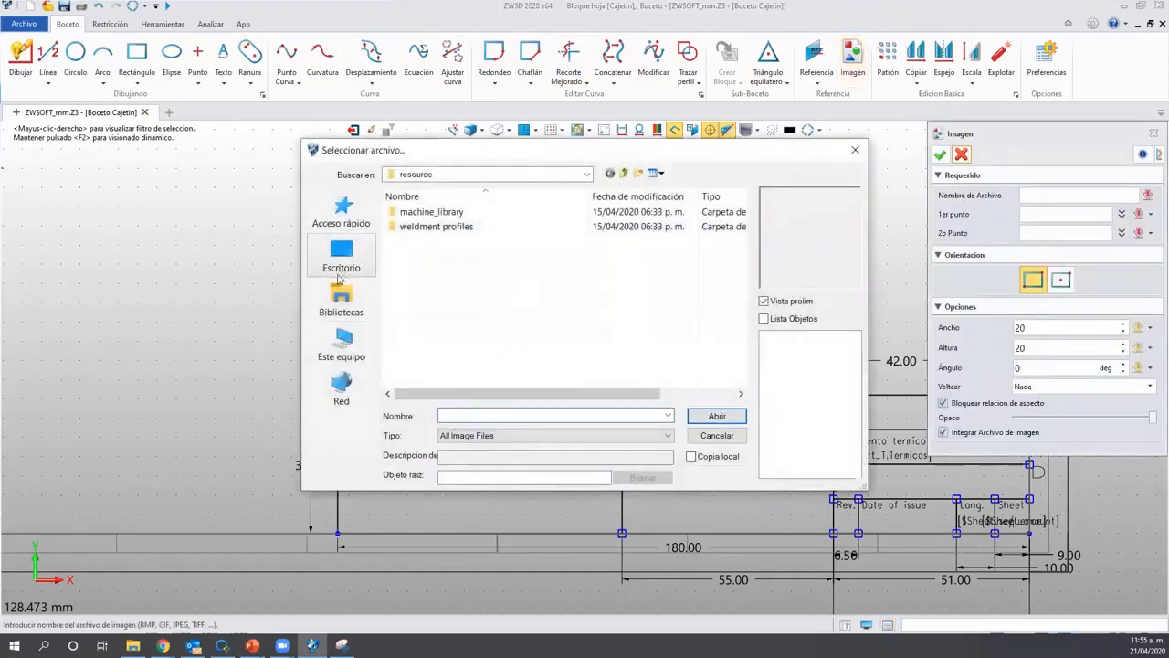
click(345, 303)
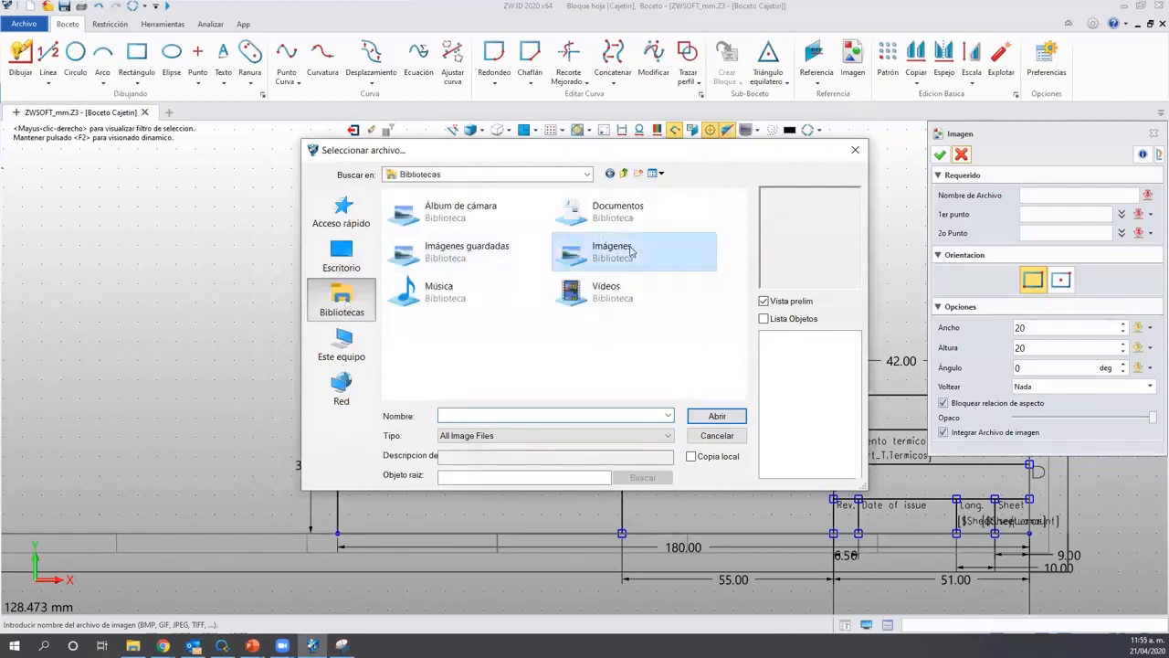
double_click(614, 249)
scroll(465, 306, down, 5)
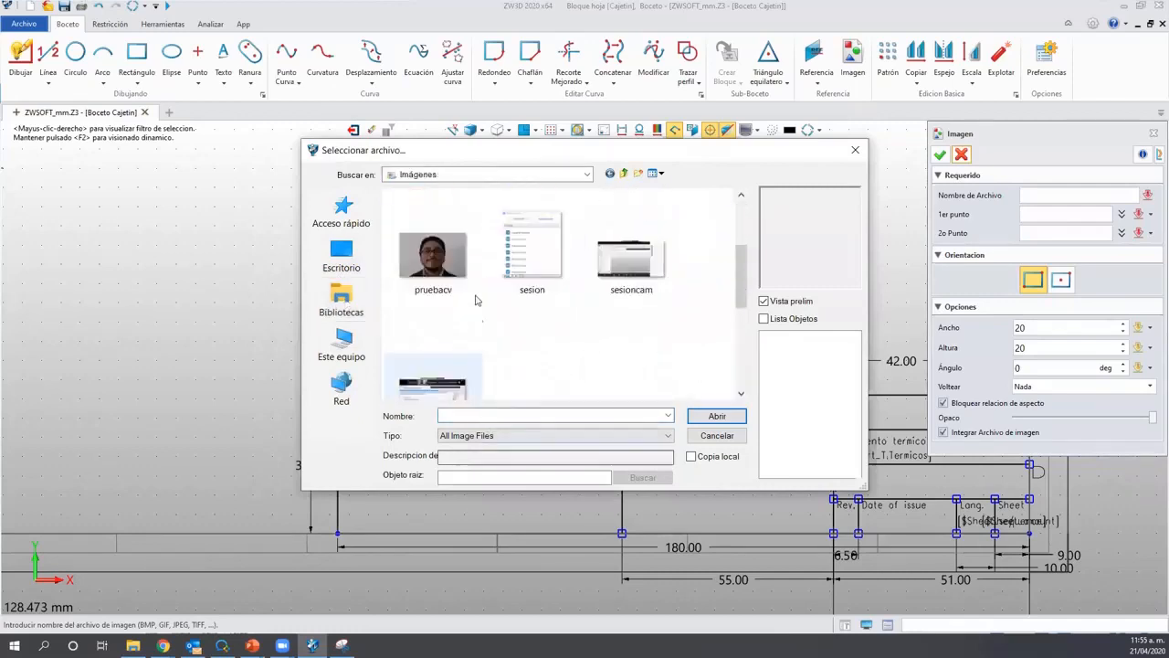
scroll(504, 325, up, 2)
click(533, 239)
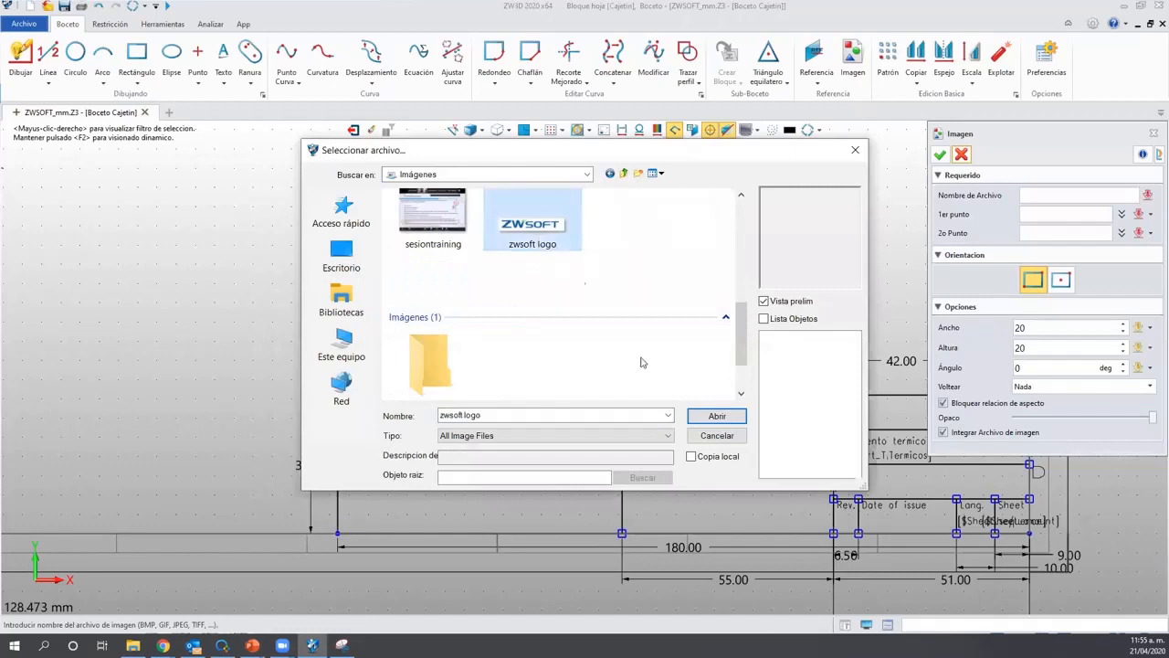
click(714, 417)
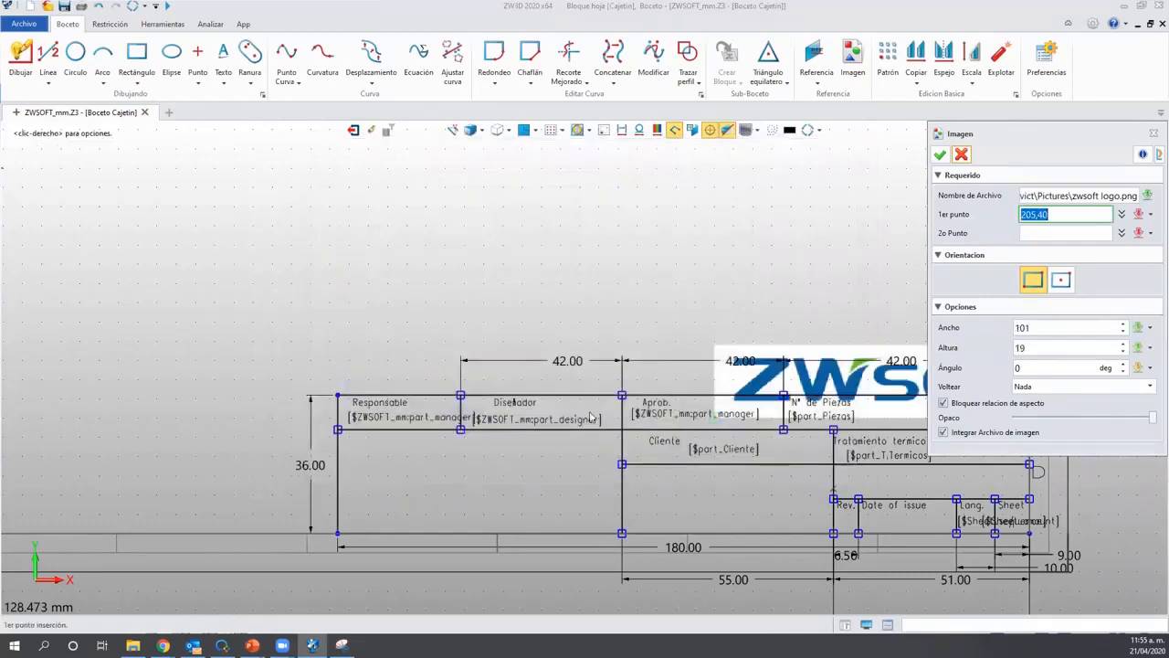
Place the logo in the left title-block cell, 74 x 19 with unlocked aspect and reduced opacity.
click(338, 535)
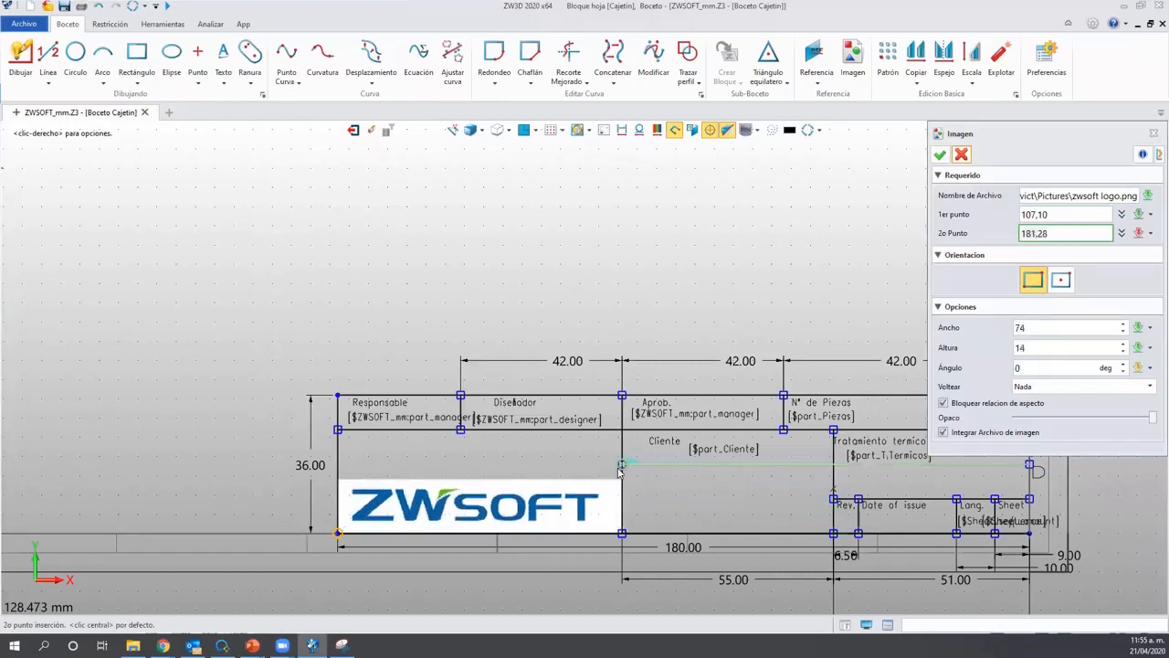
click(619, 466)
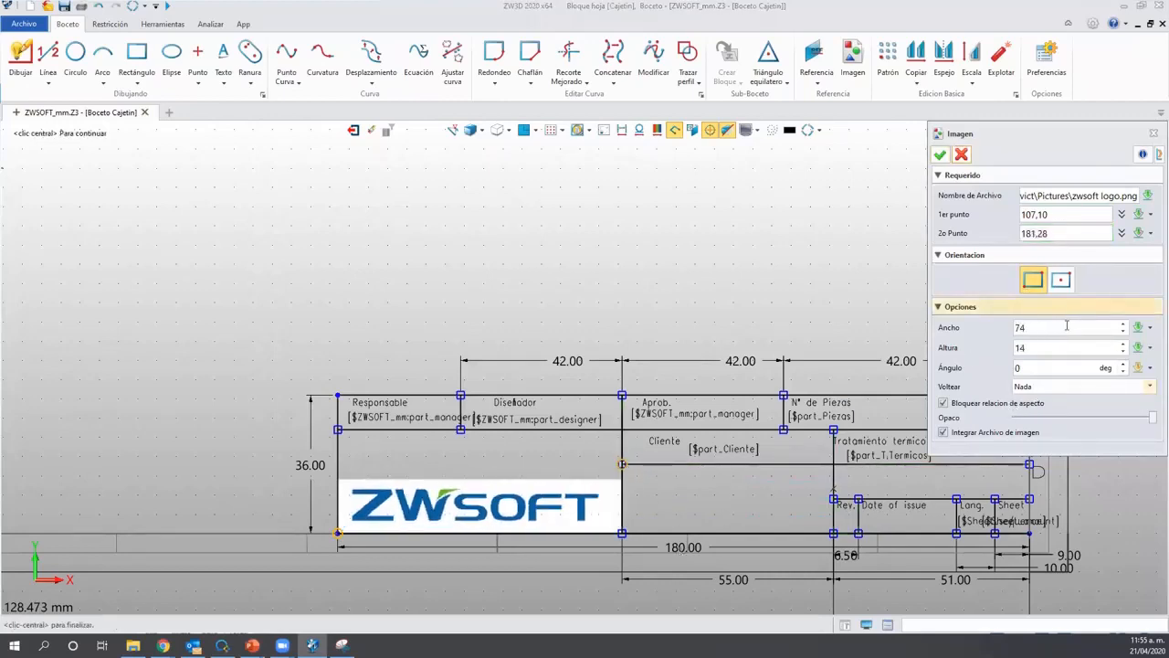
click(944, 403)
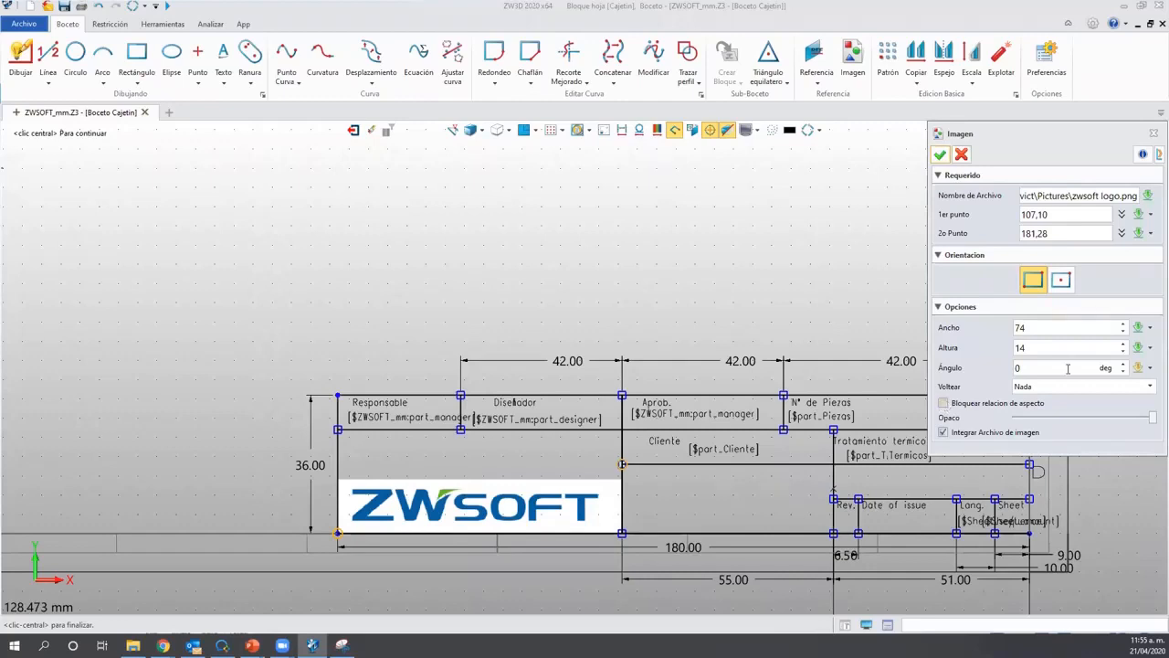
click(1122, 344)
click(1122, 344)
click(1123, 344)
click(1123, 344)
click(1123, 344)
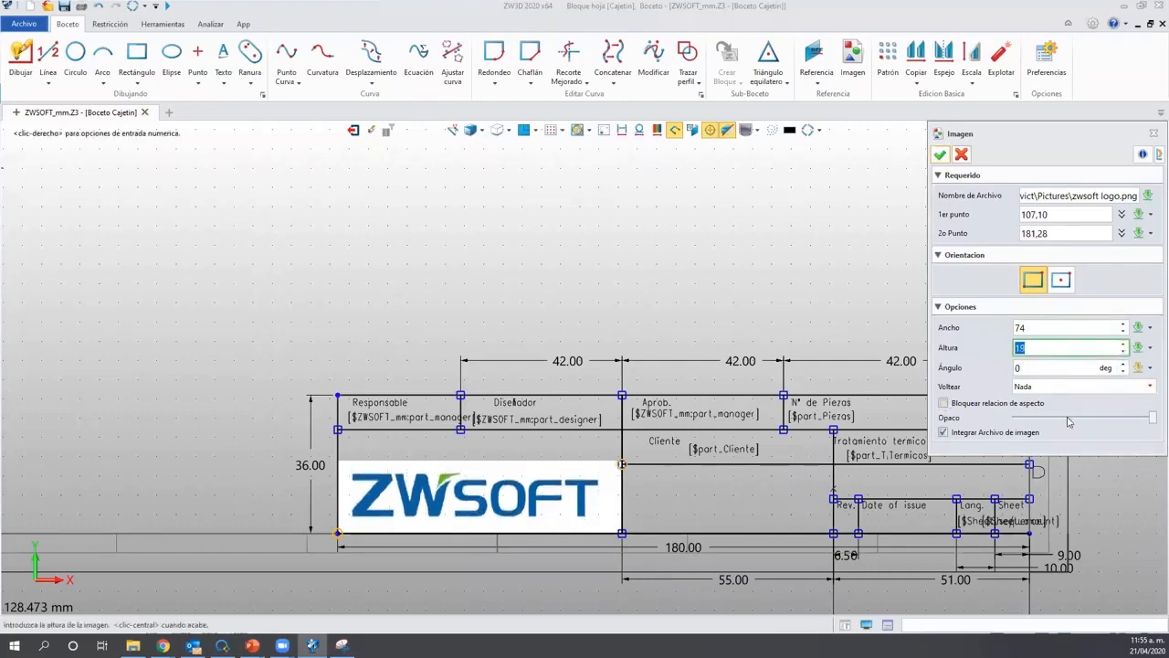
drag(1067, 418, 1055, 421)
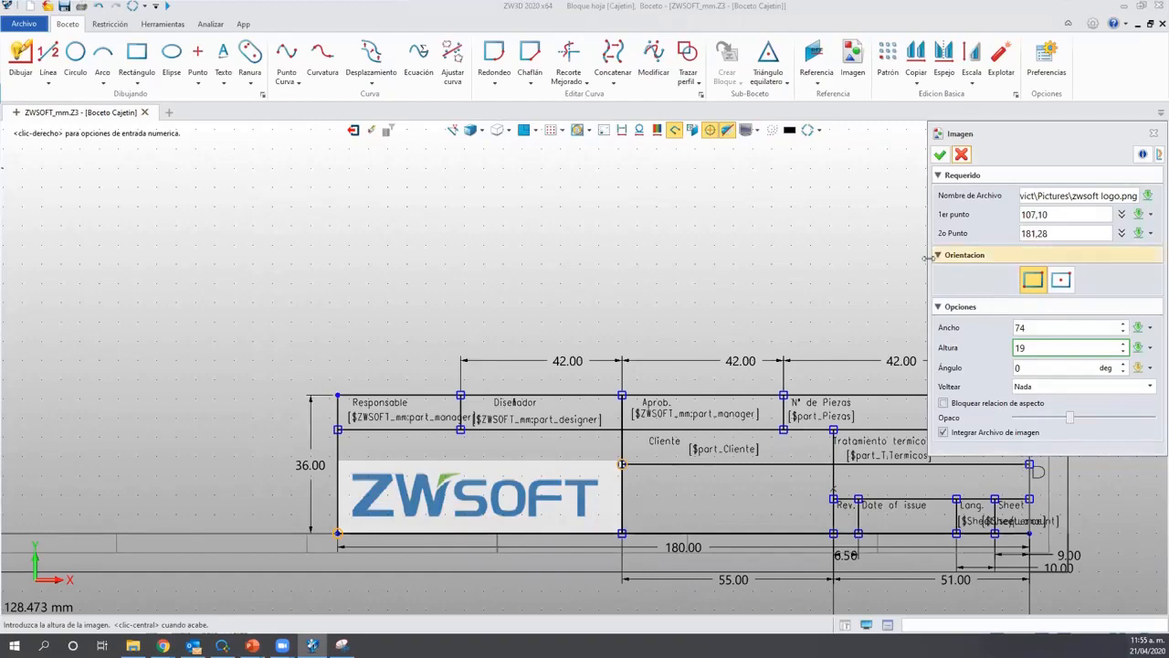
click(940, 156)
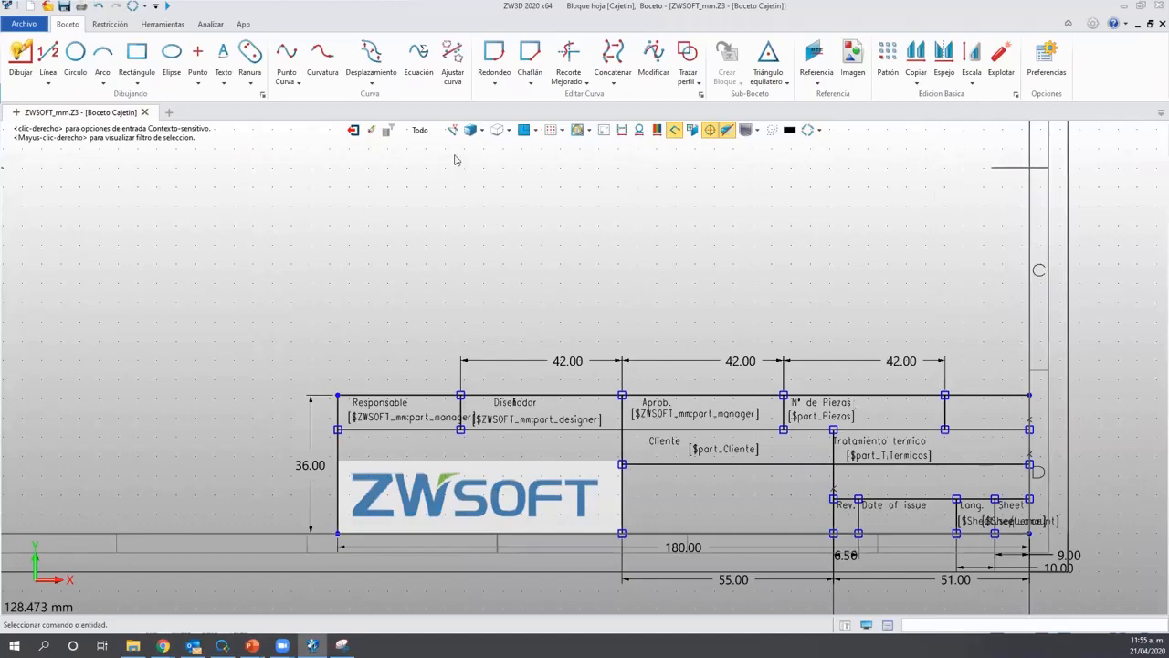
Exit the Cajetin sketch, look over the finished A4 sheet, and close the drawing.
click(352, 130)
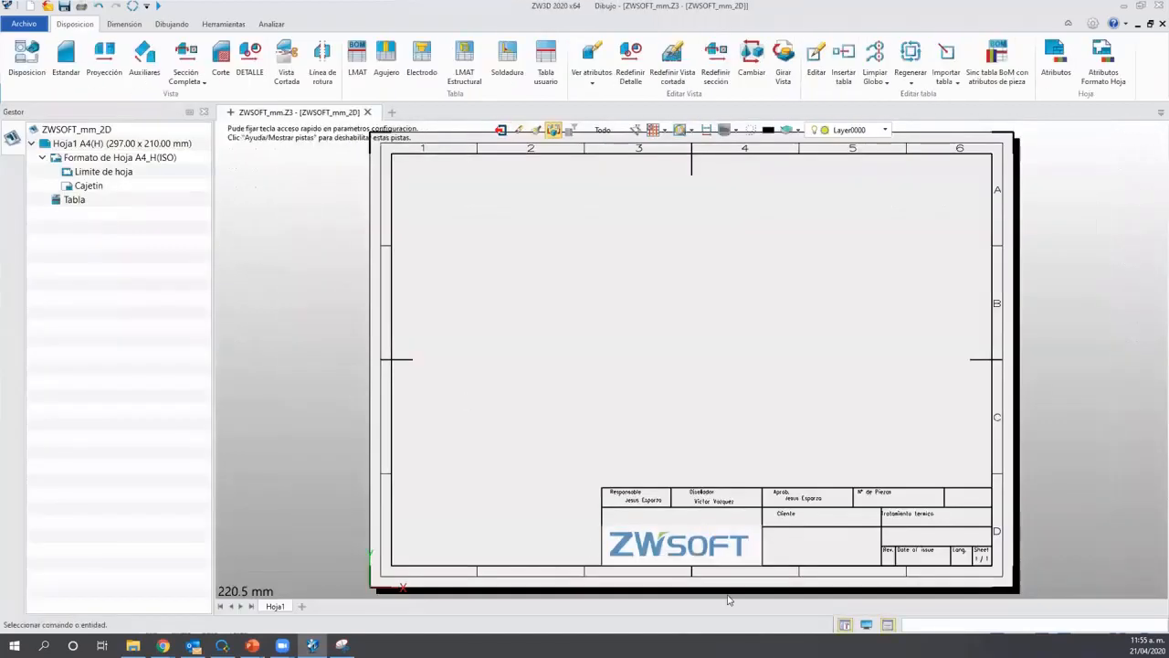
scroll(759, 553, up, 1)
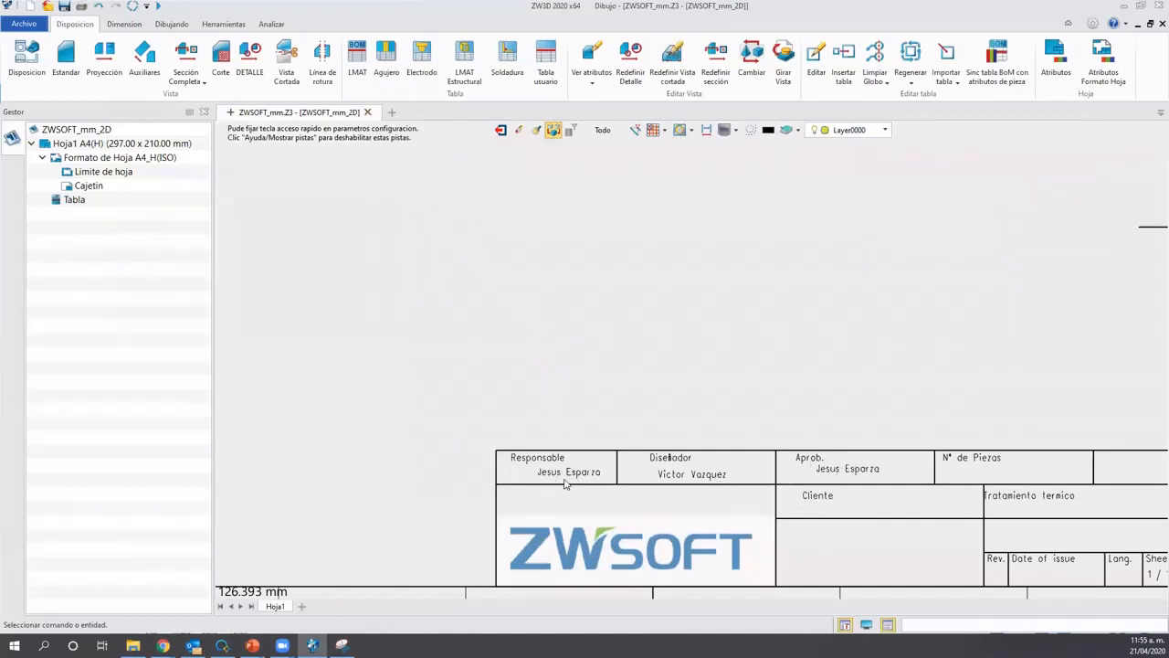
scroll(808, 498, down, 1)
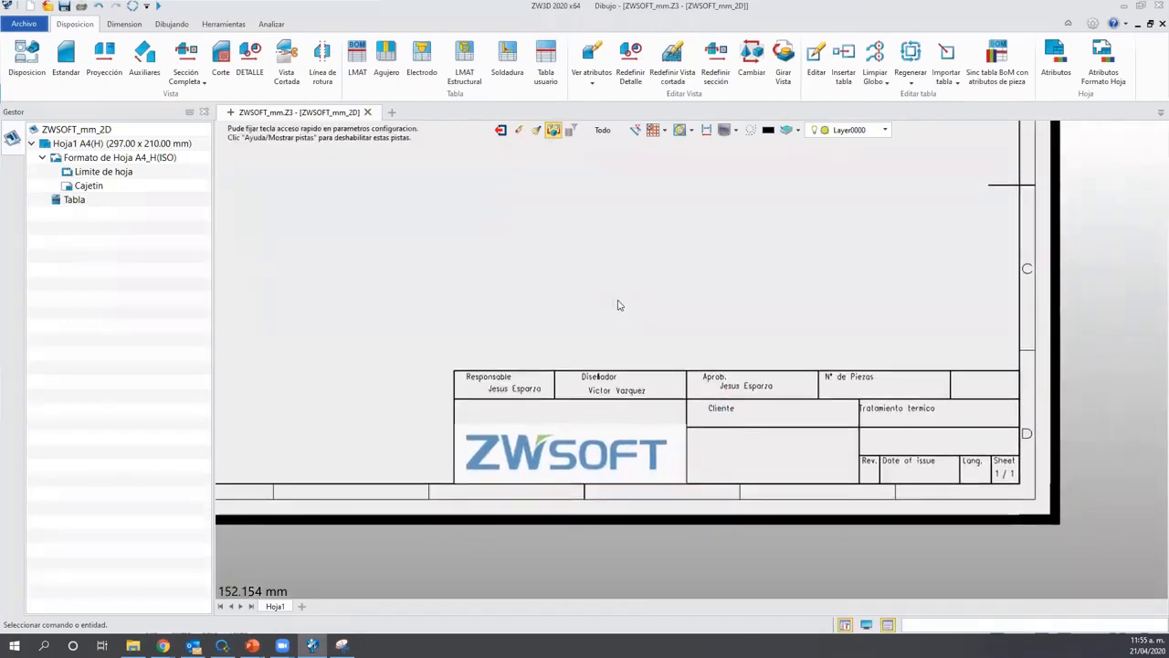
middle_drag(617, 302, 707, 419)
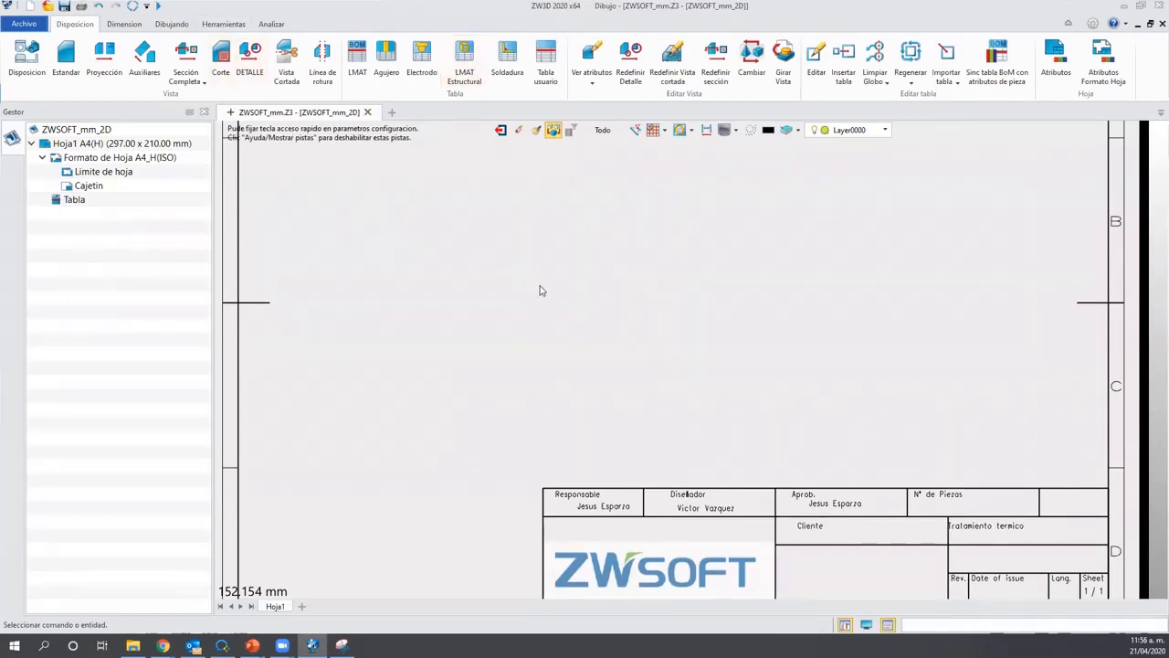
middle_drag(539, 290, 516, 336)
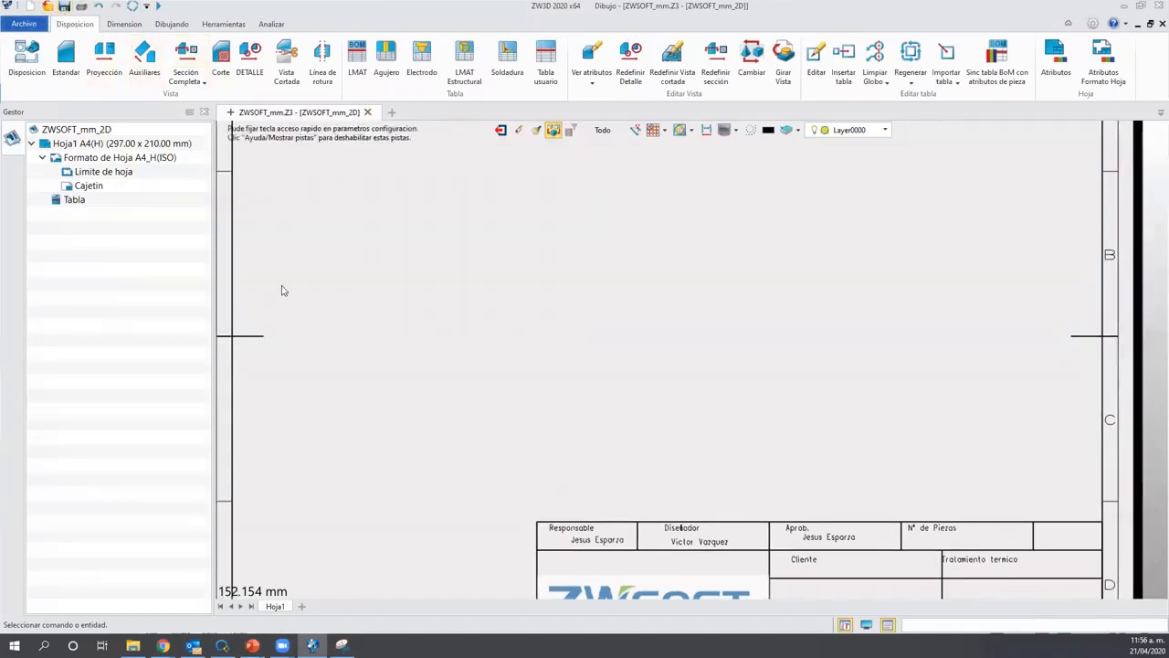
scroll(589, 499, down, 1)
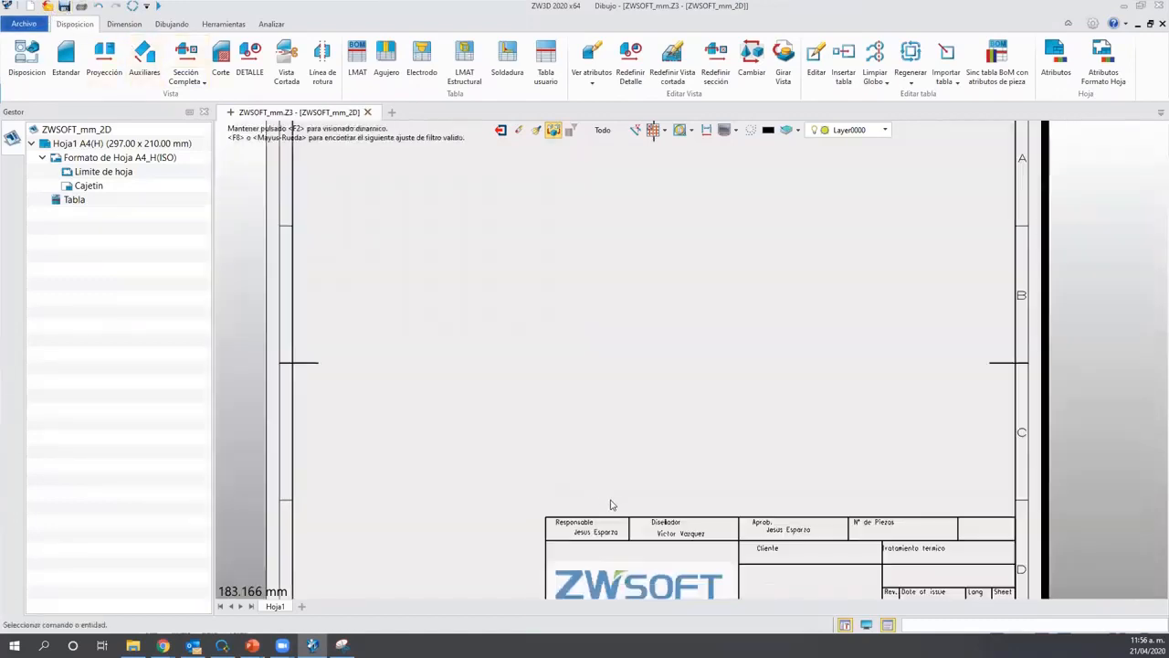
scroll(605, 484, down, 1)
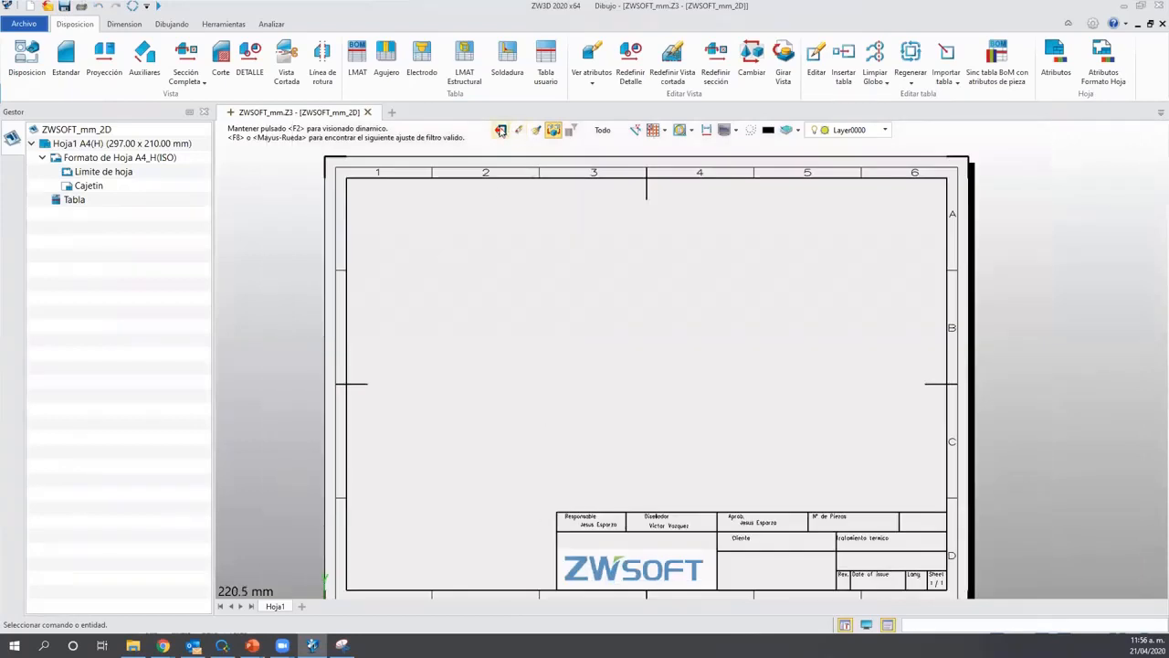
click(499, 129)
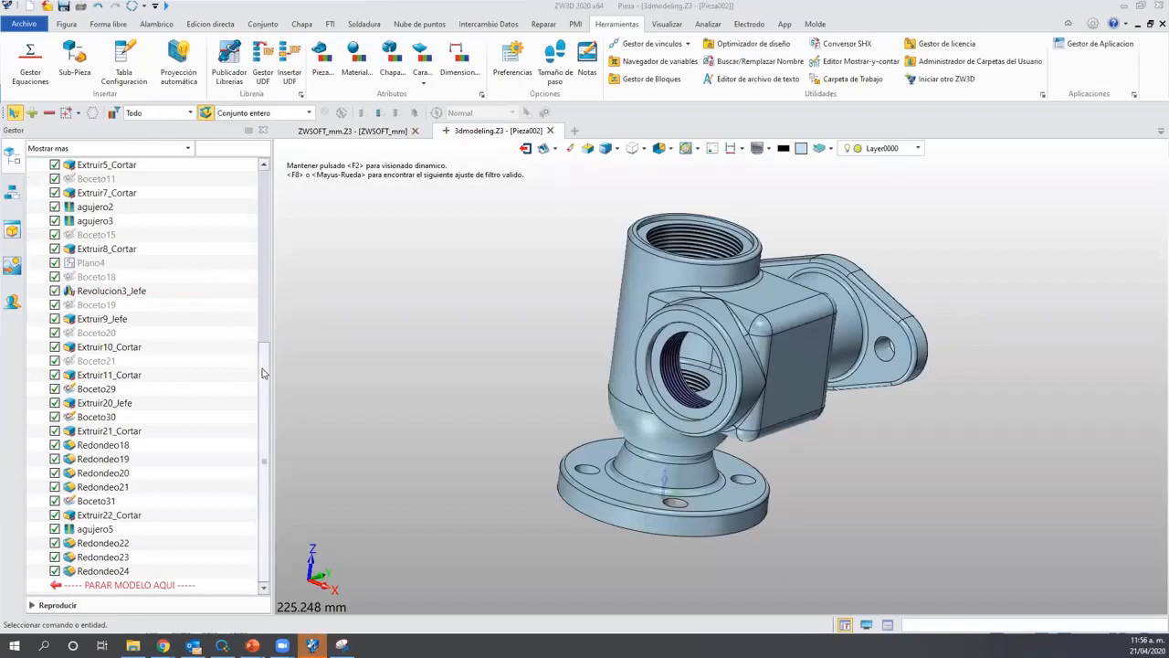
Select the Pieza002 history from XY to Redondeo24, deselect it, and switch to ZWSOFT_mm.
drag(263, 370, 274, 196)
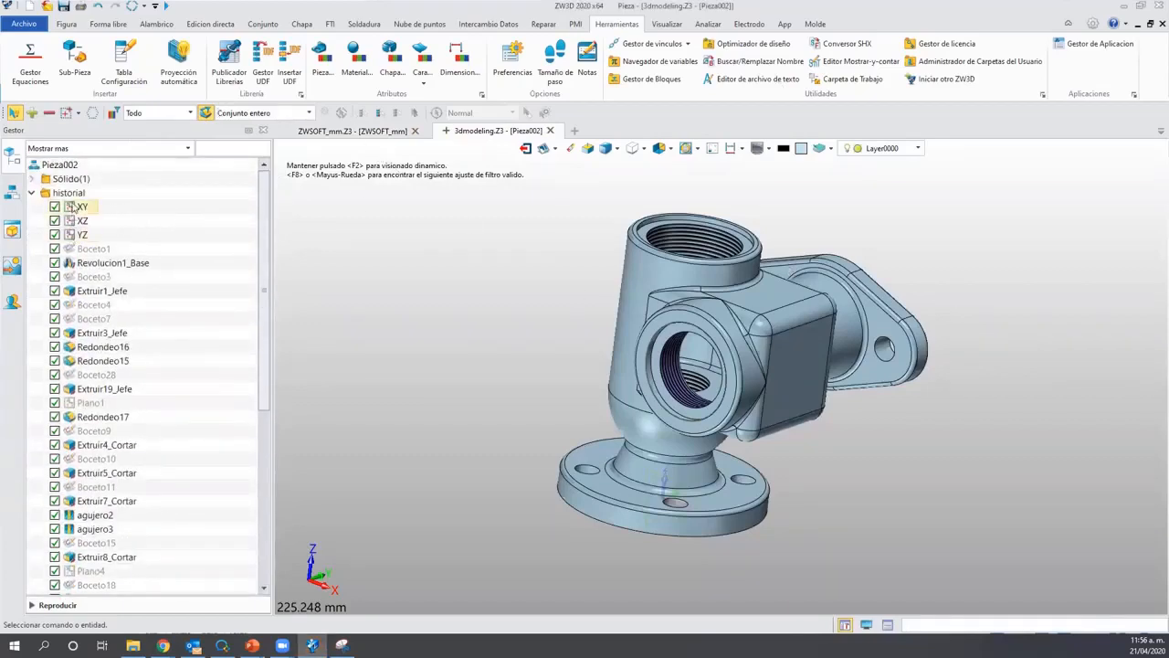
click(75, 208)
scroll(174, 502, down, 7)
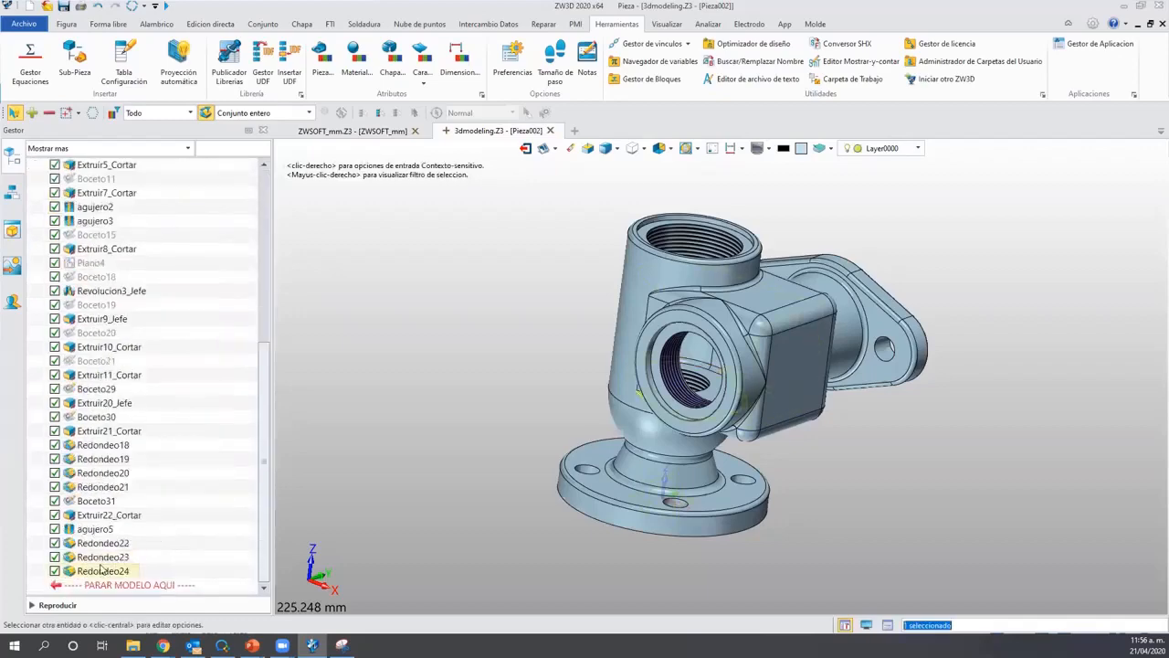
shift+click(99, 570)
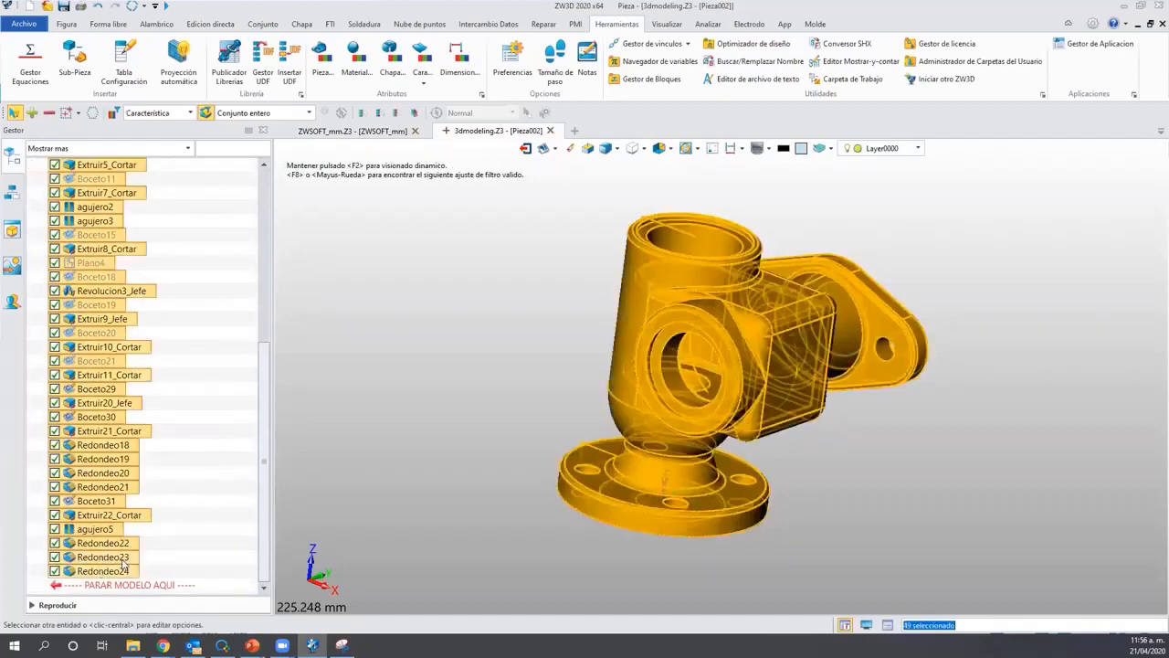
click(223, 439)
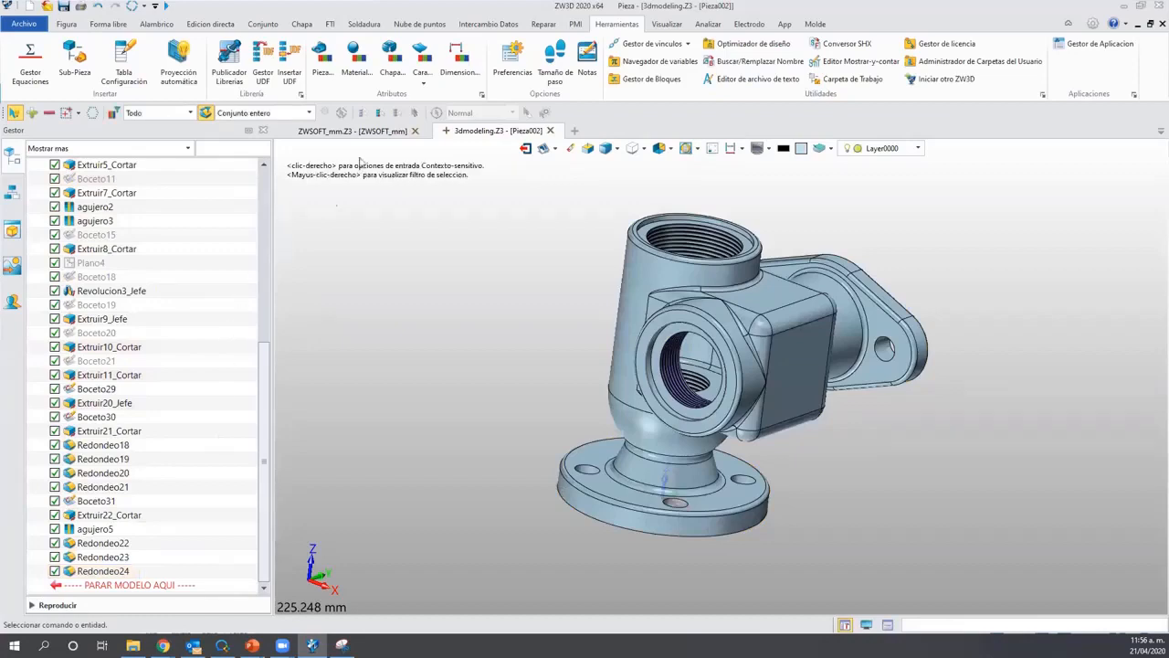
click(361, 131)
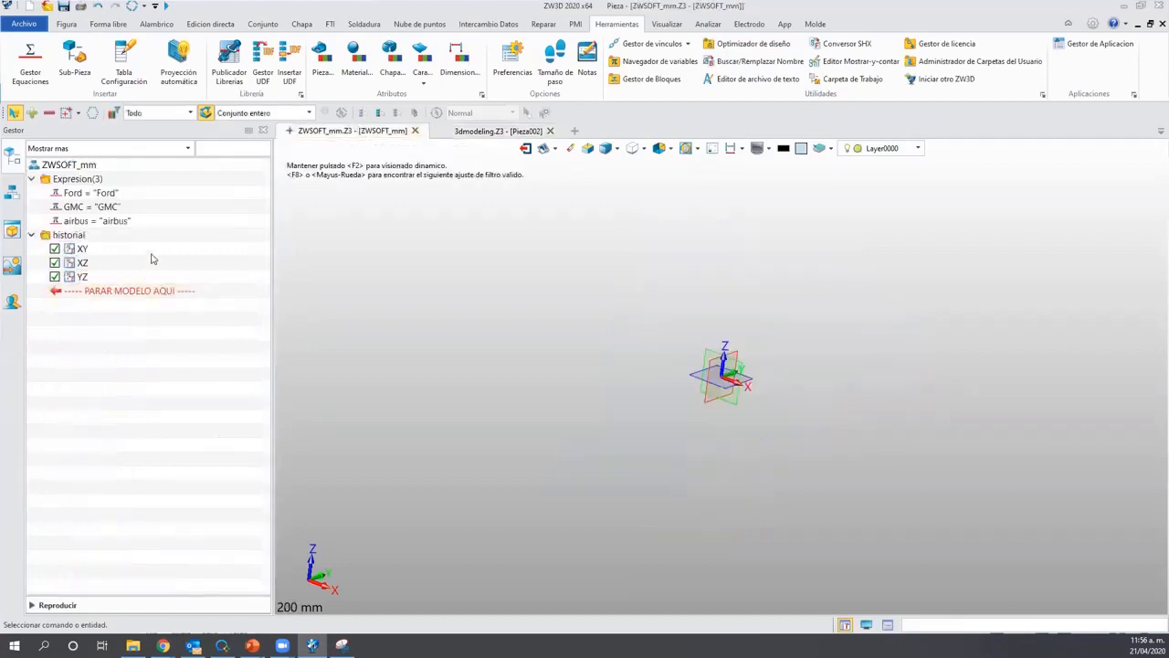
Regenerate the ZWSOFT_mm history with the stop marker after Redondeo24, showing the valve-body solid.
right_click(153, 258)
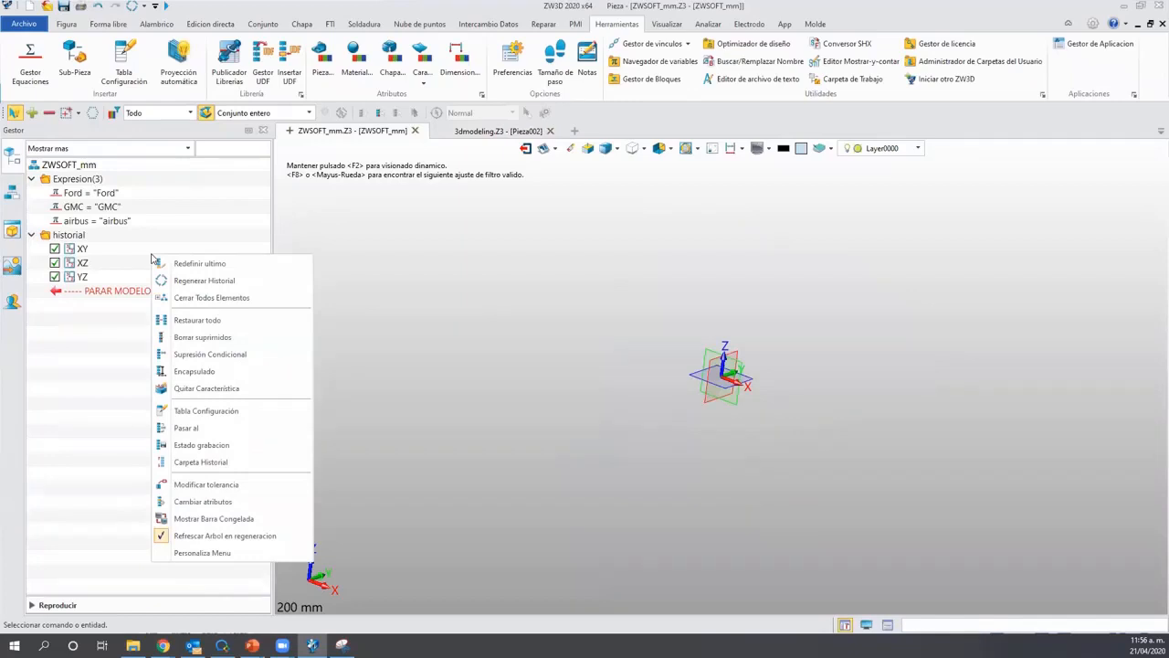
click(152, 261)
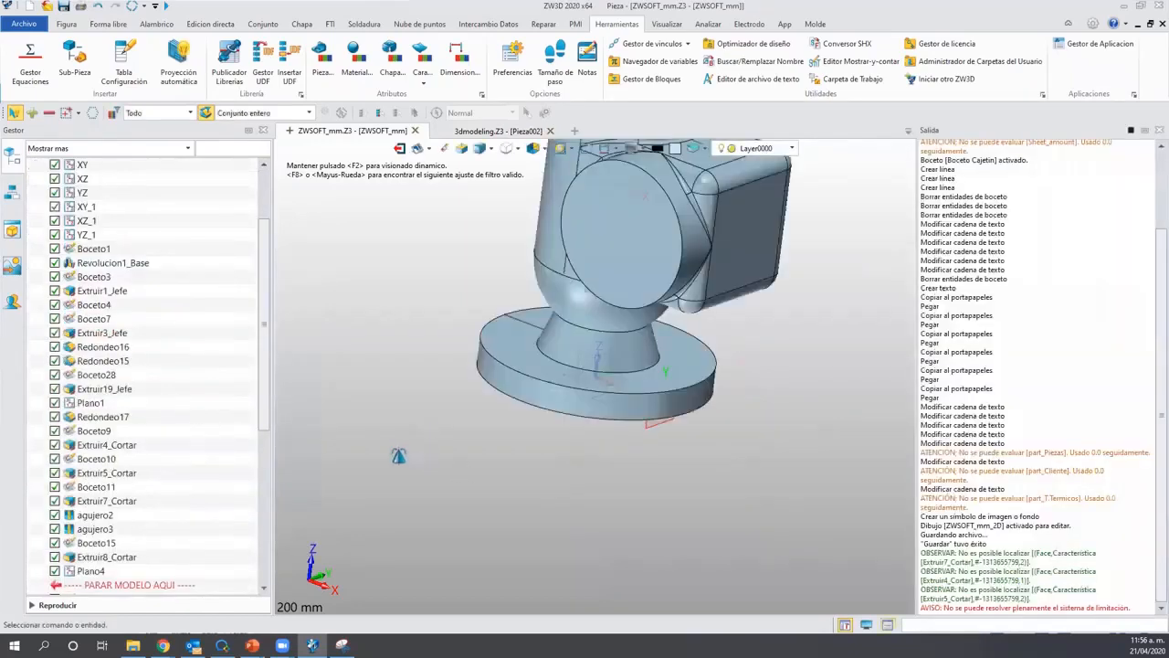
scroll(383, 464, down, 6)
right_drag(345, 509, 206, 543)
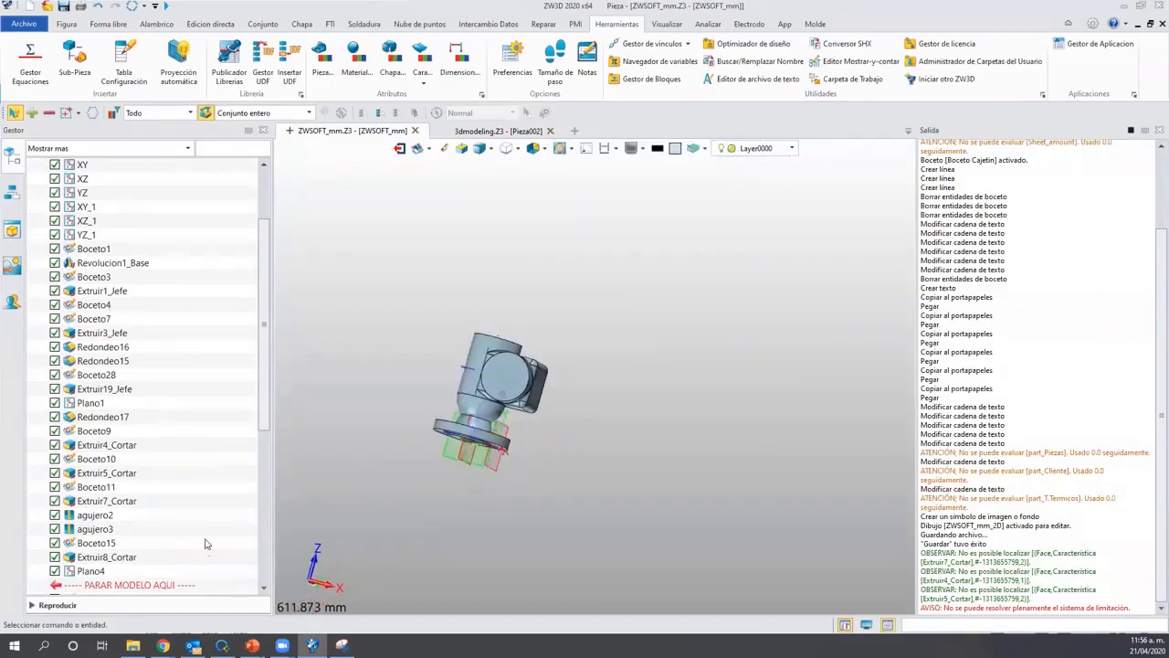
scroll(155, 520, down, 5)
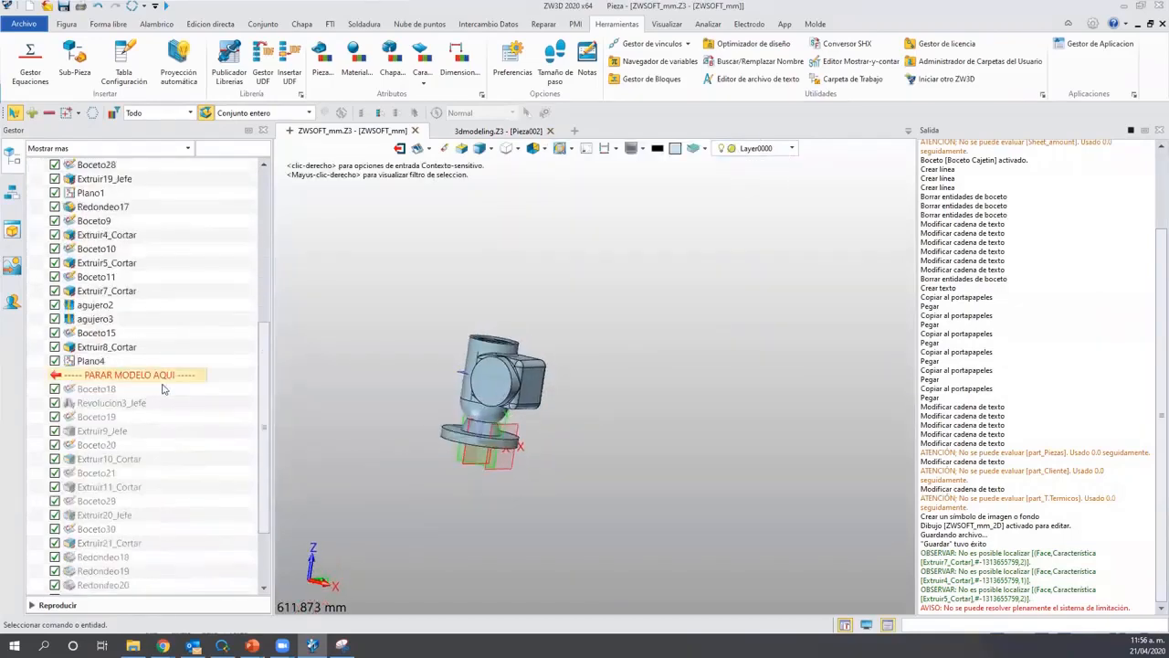
scroll(163, 388, down, 2)
drag(164, 534, 164, 593)
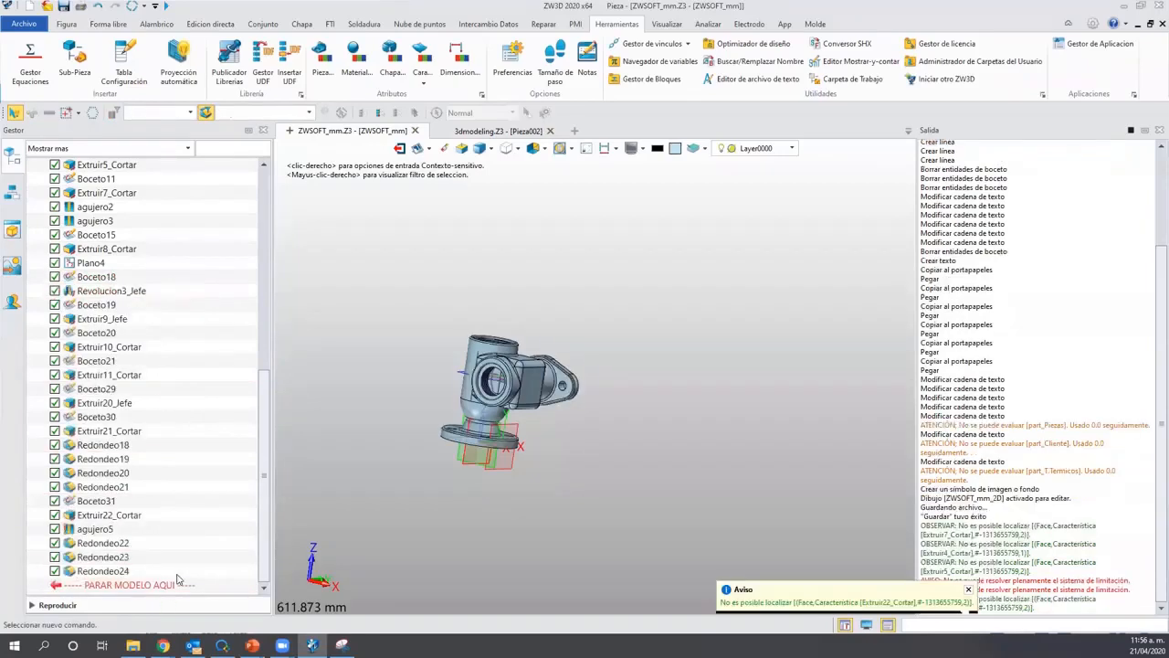
scroll(486, 538, up, 3)
scroll(532, 481, down, 1)
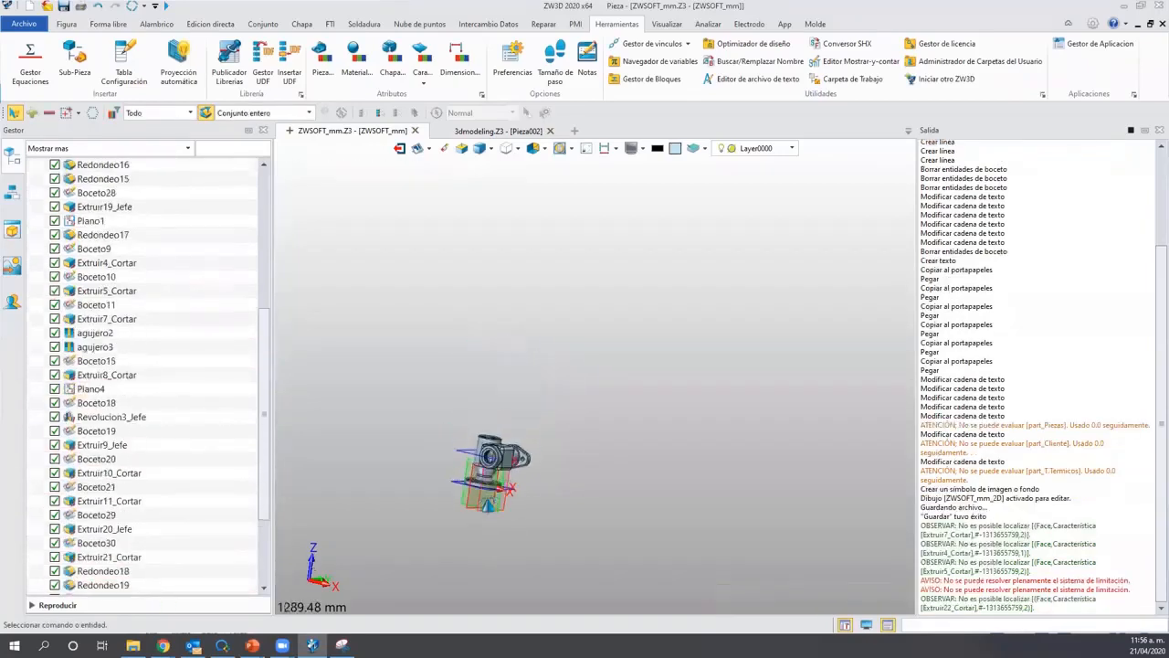
right_drag(532, 480, 496, 496)
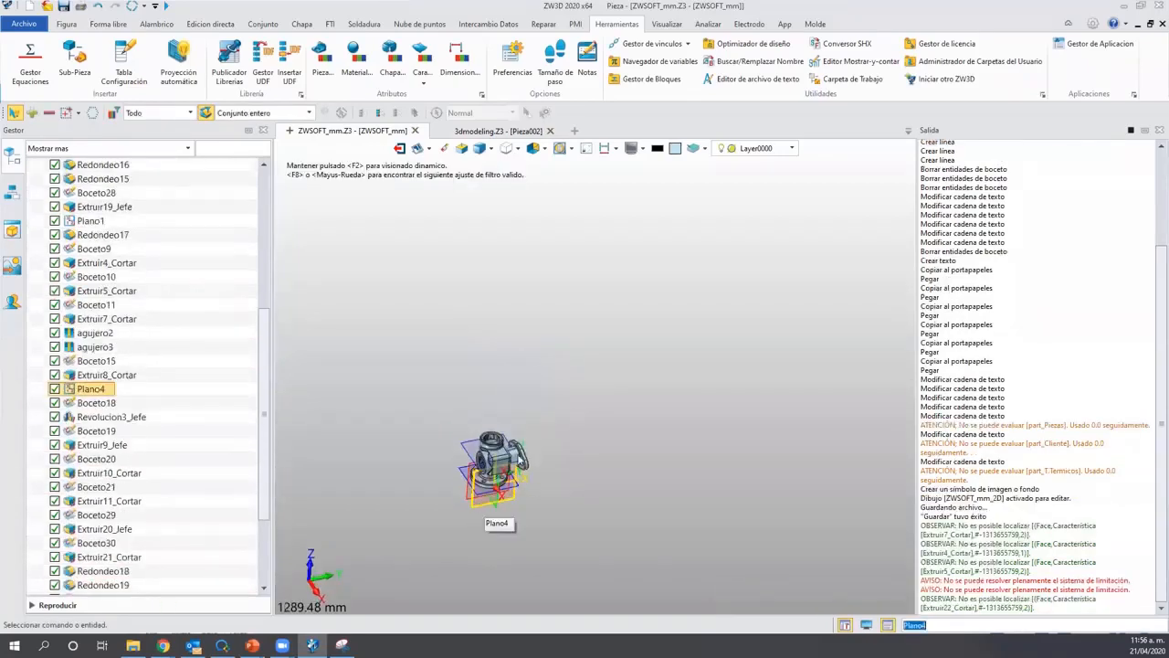
Close the 3dmodeling.Z3 document and zoom in on the ZWSOFT_mm part.
click(529, 132)
click(550, 130)
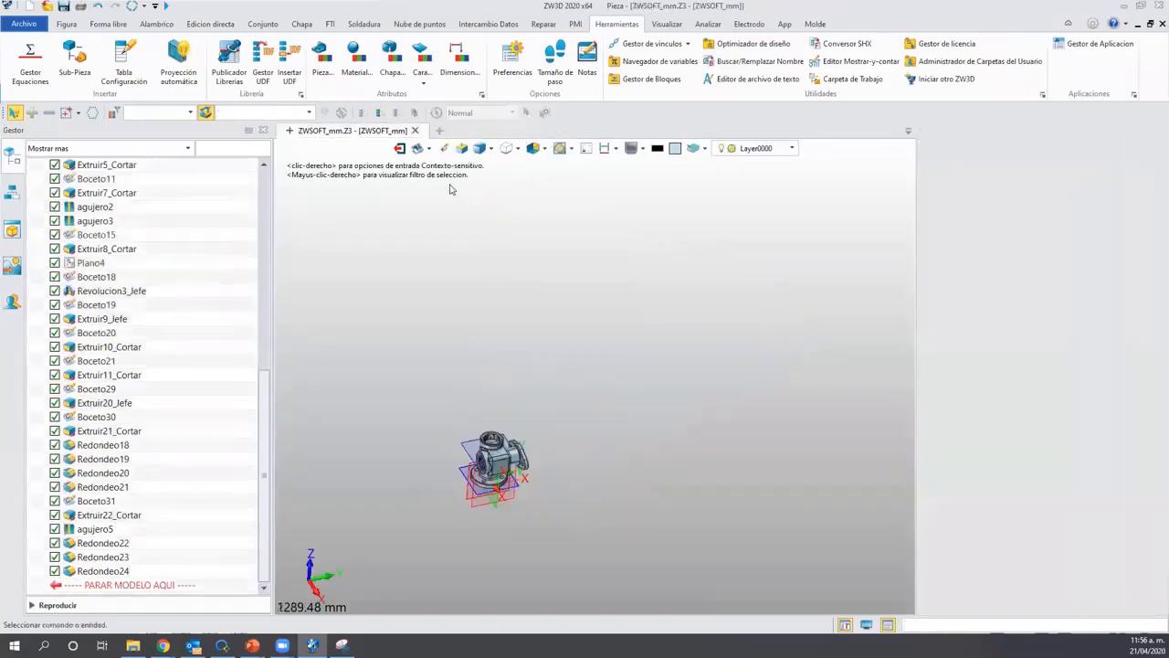
scroll(632, 504, up, 6)
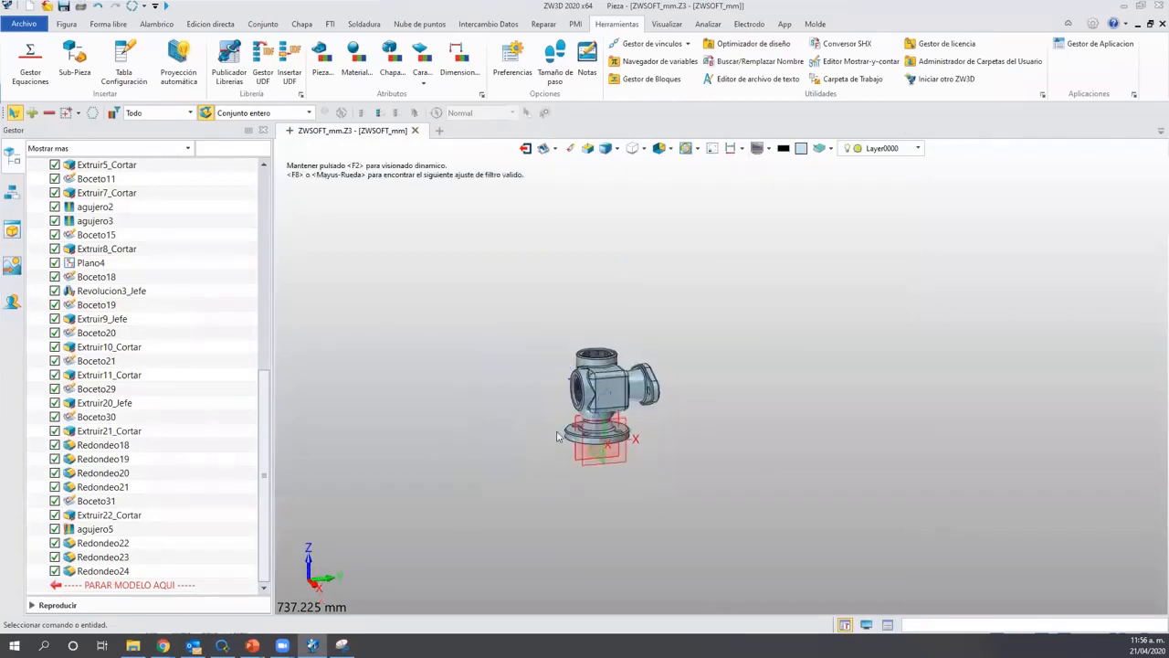
scroll(557, 436, up, 5)
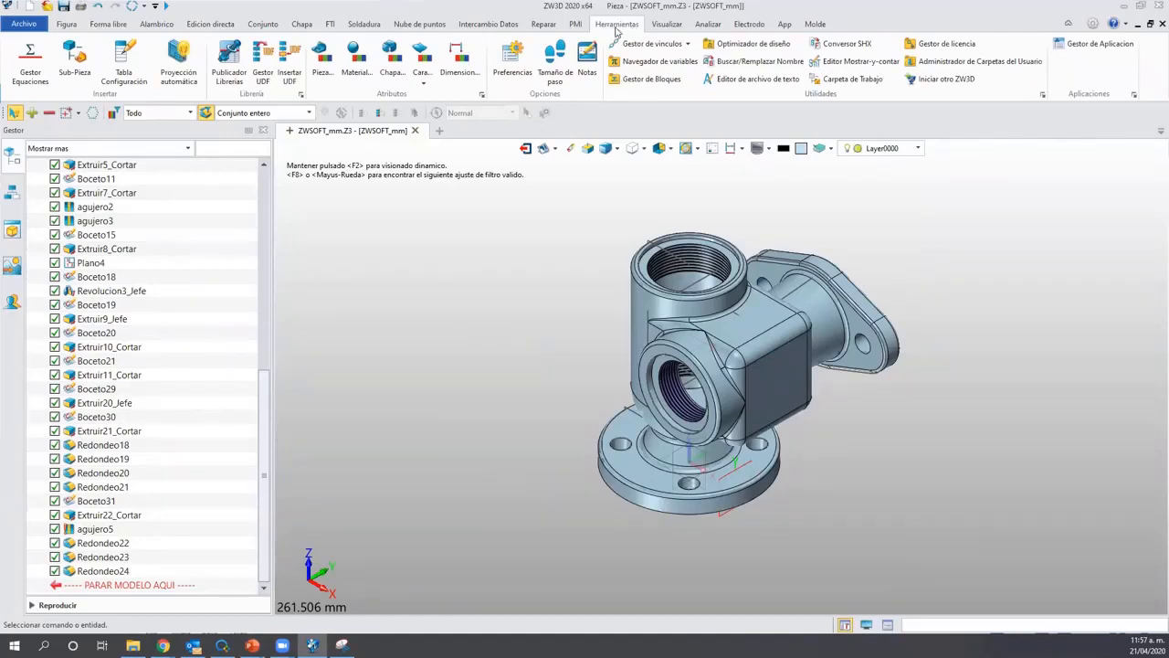
Link the Cliente user attribute of the part to the airbus variable.
click(321, 64)
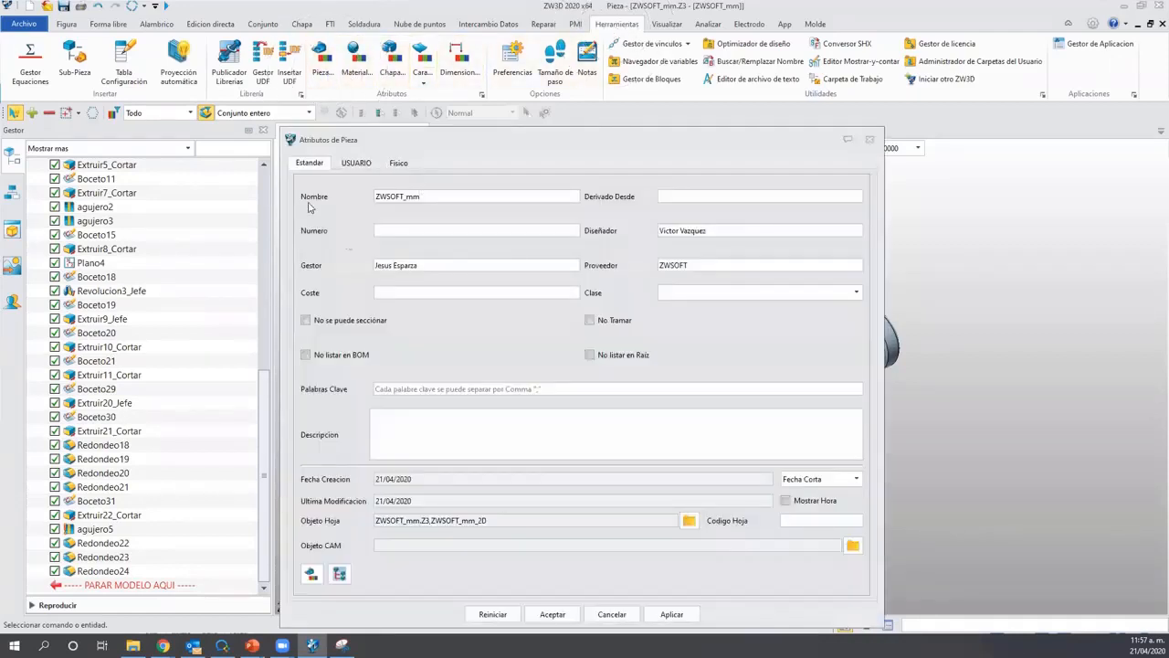
click(356, 163)
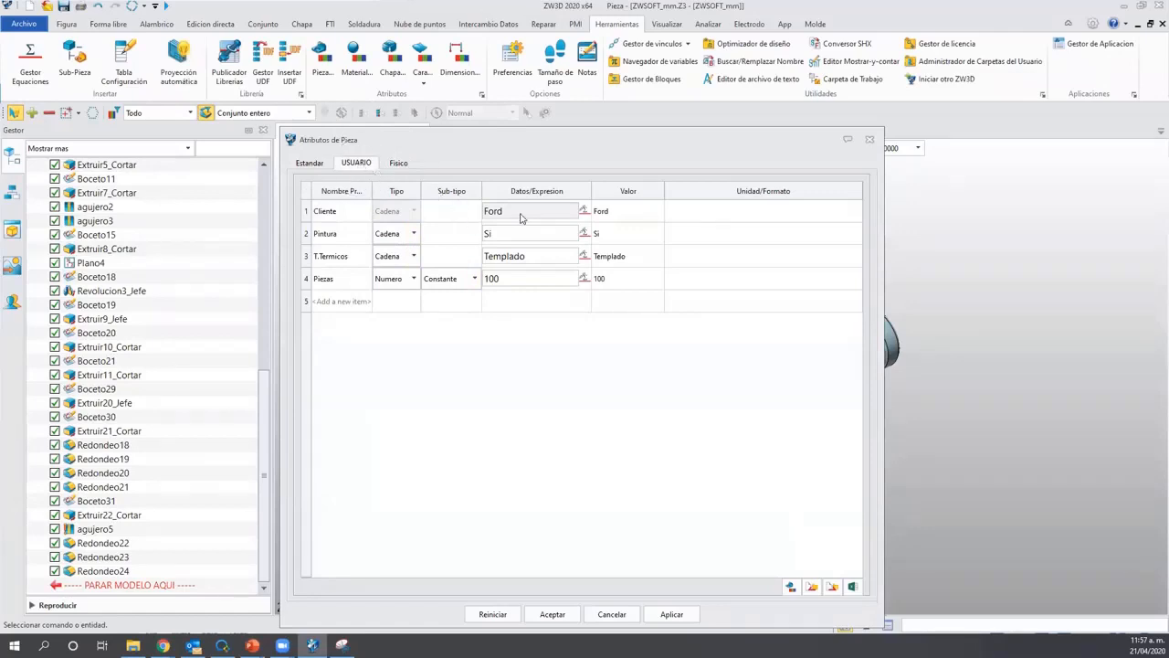
click(584, 212)
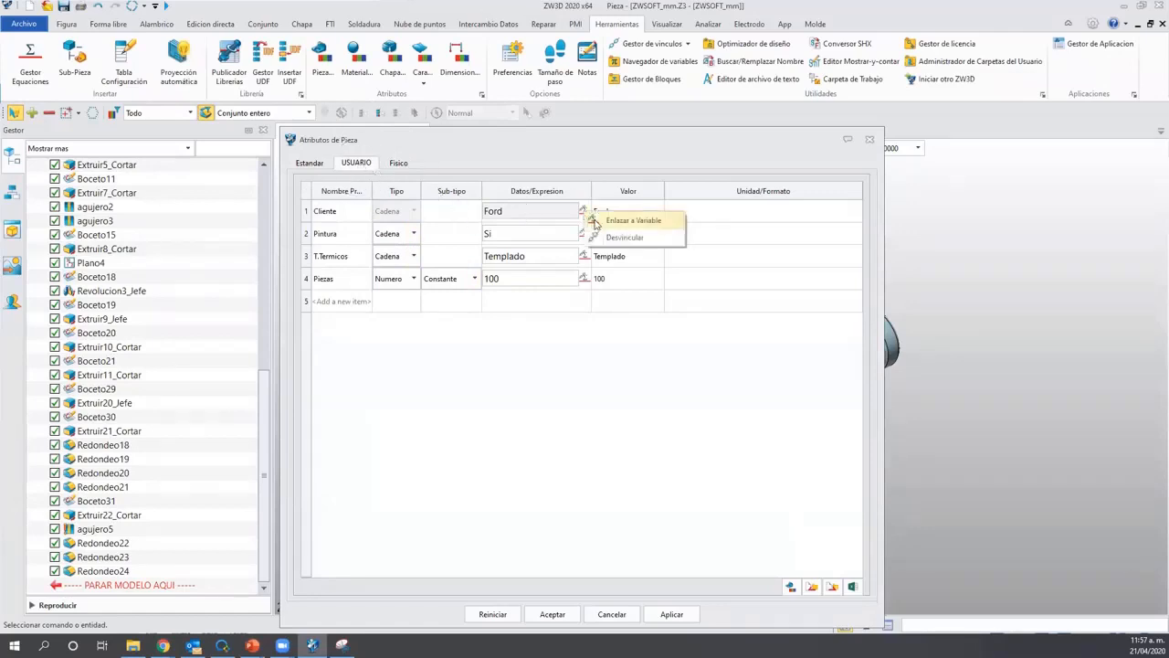
click(598, 221)
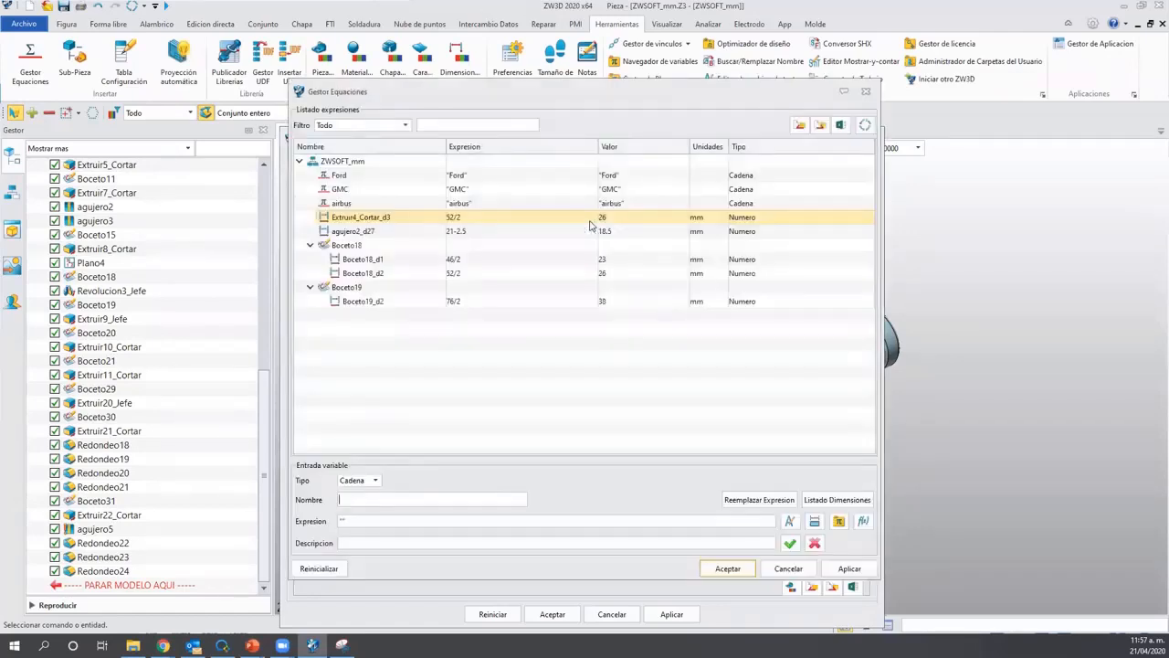
click(867, 94)
click(584, 212)
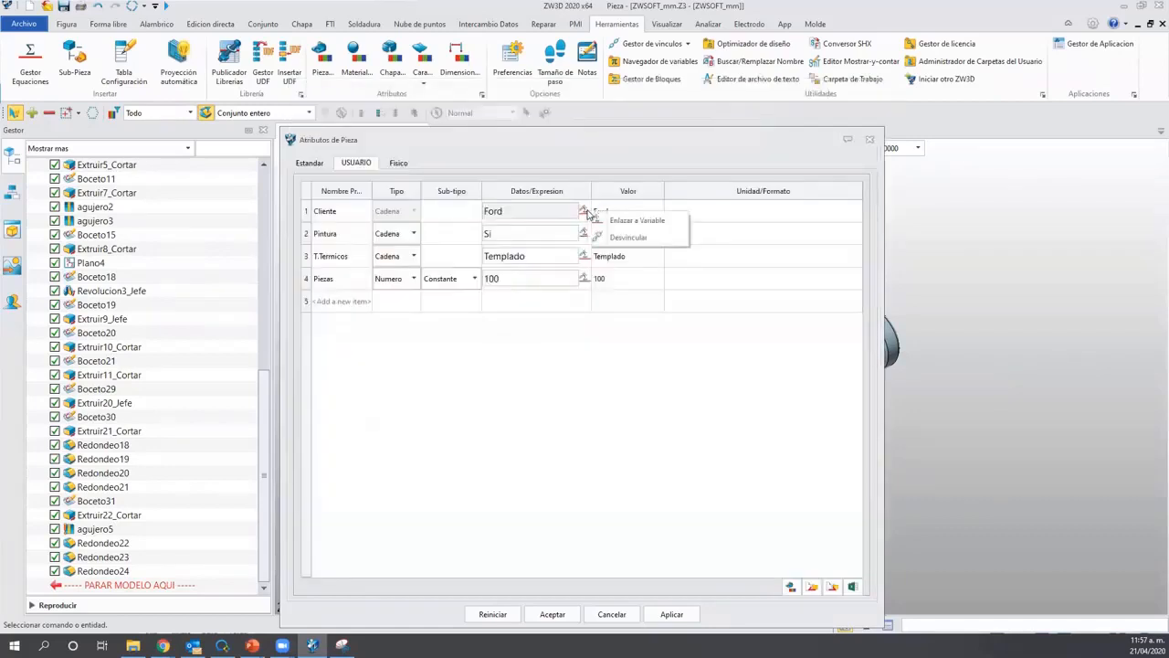
click(637, 220)
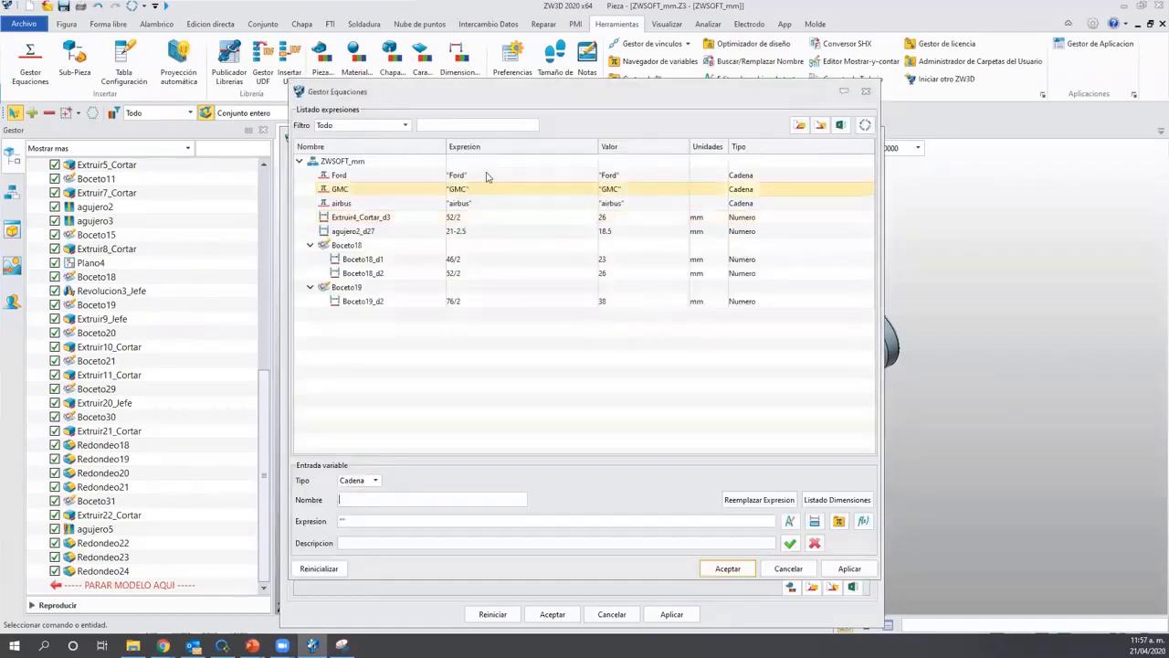
click(424, 191)
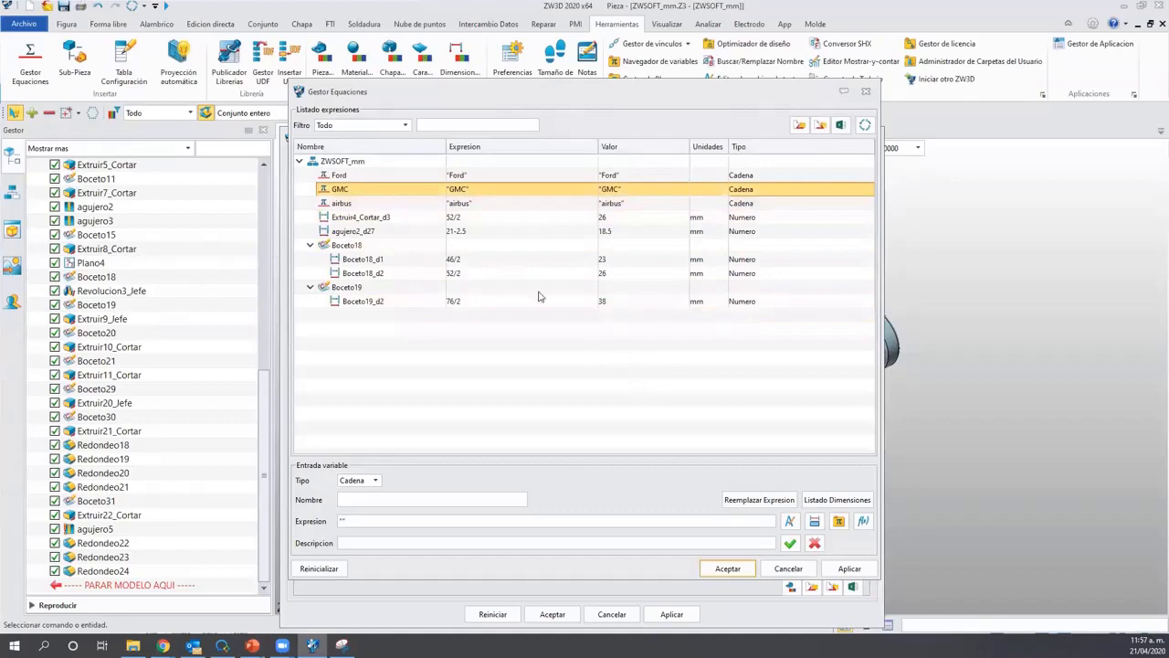
click(400, 203)
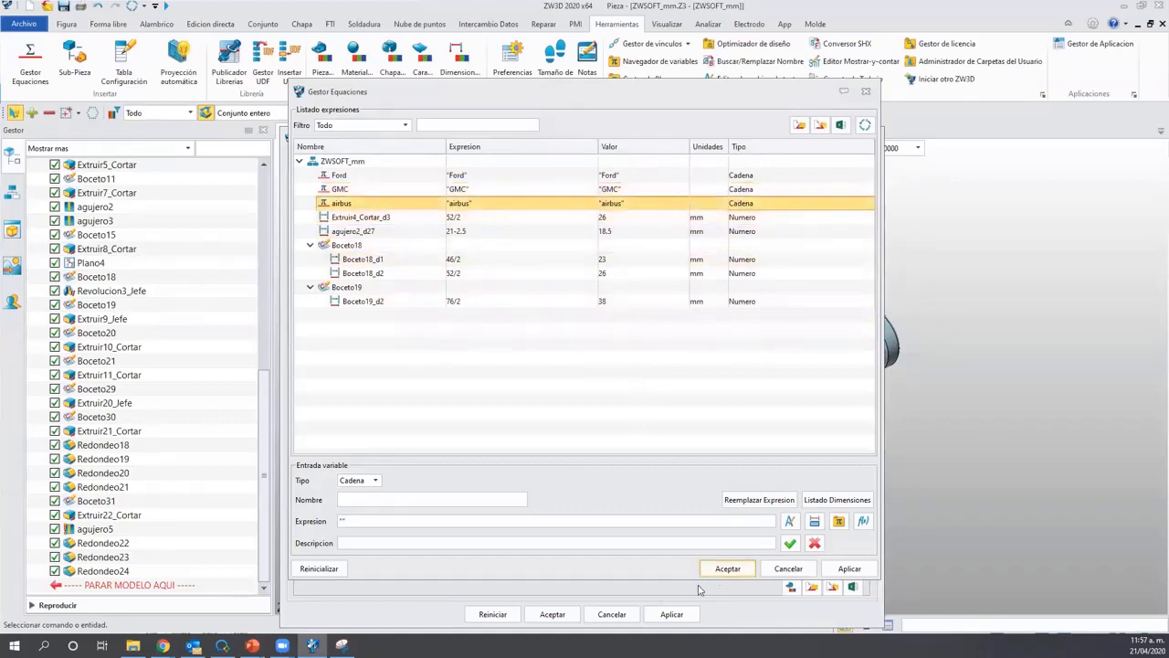
click(728, 568)
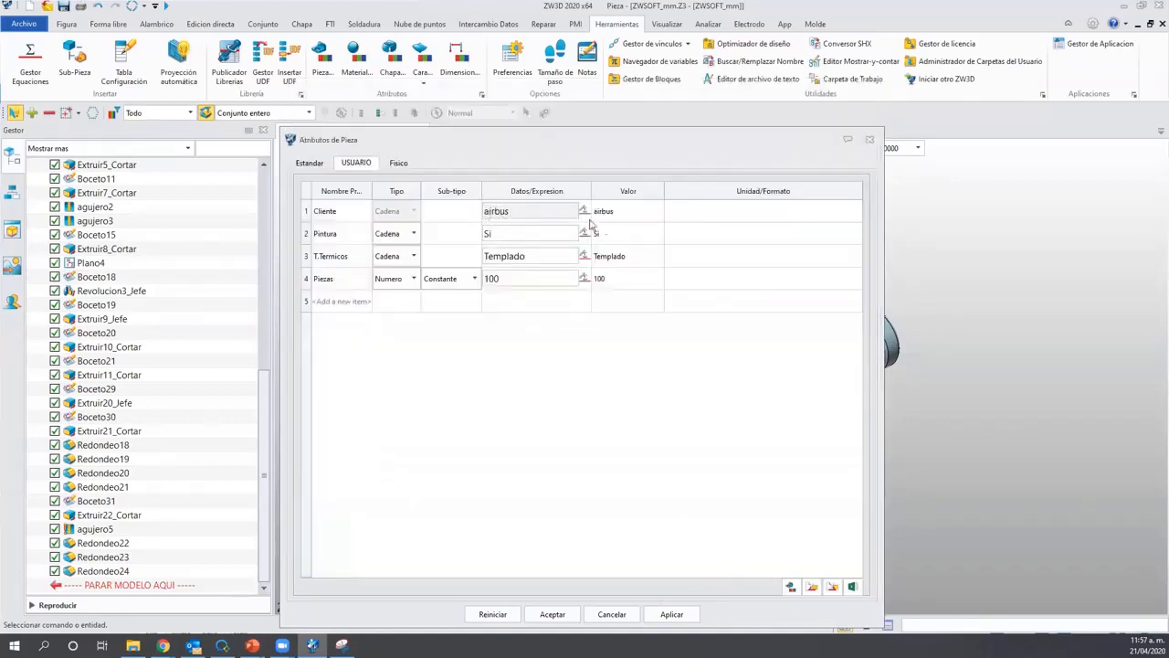
Change Pintura to No, T.Termicos to NA and Piezas to 20, then apply and accept.
double_click(504, 235)
text(No)
key(Return)
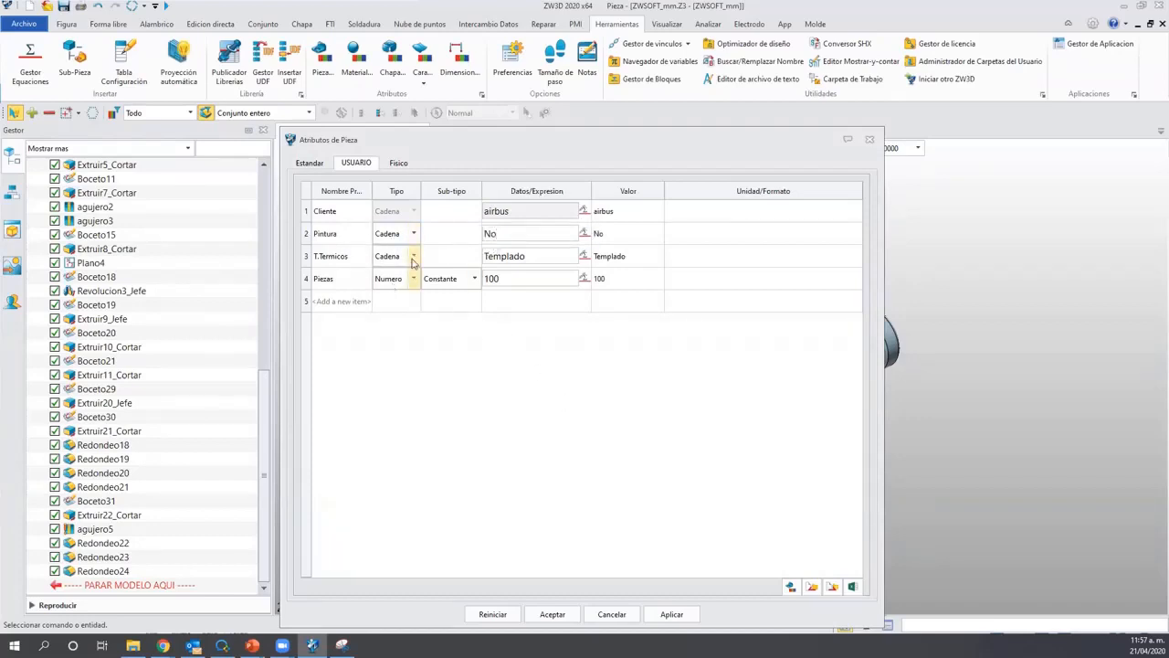
drag(532, 259, 454, 266)
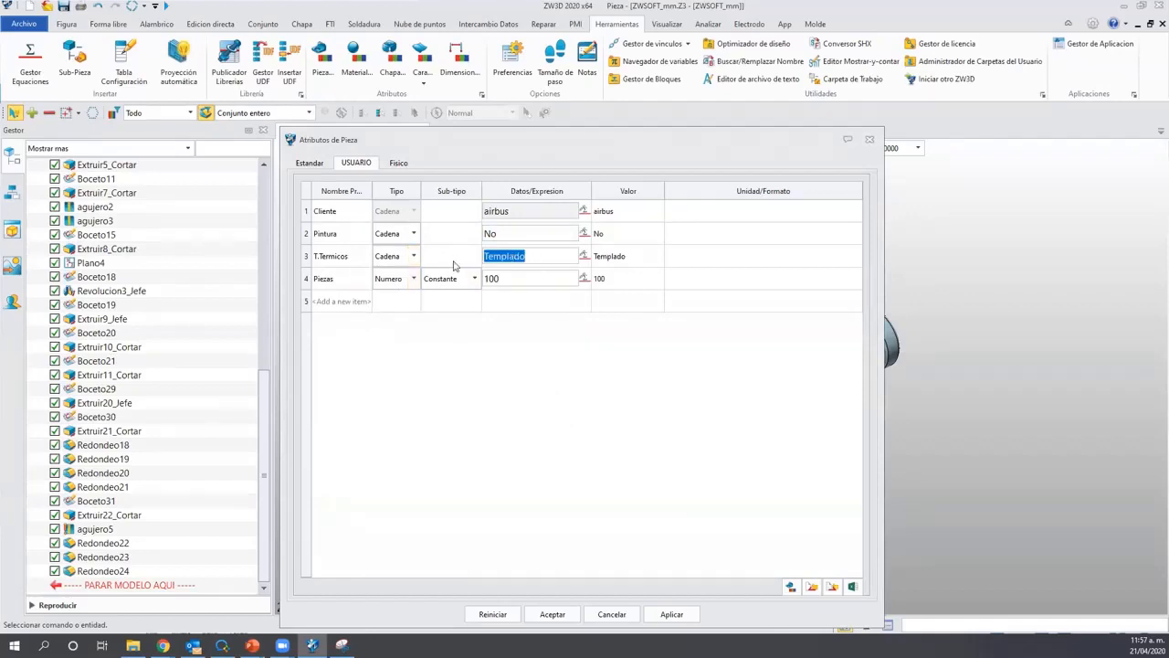
text(NA)
click(511, 279)
text(20)
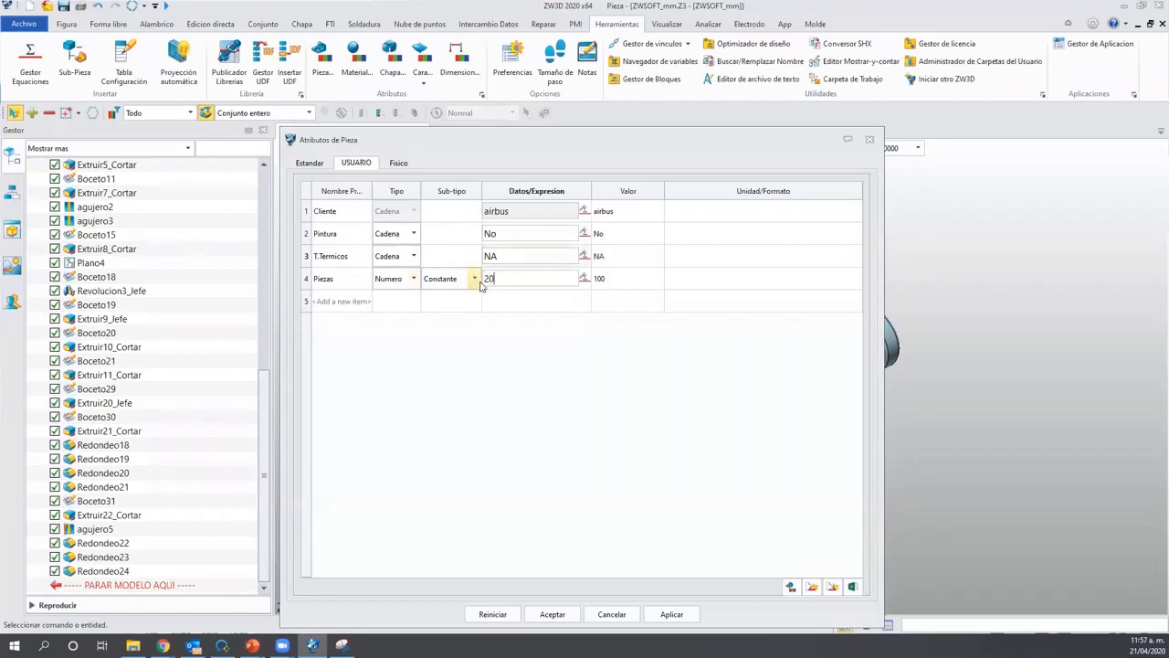
click(657, 437)
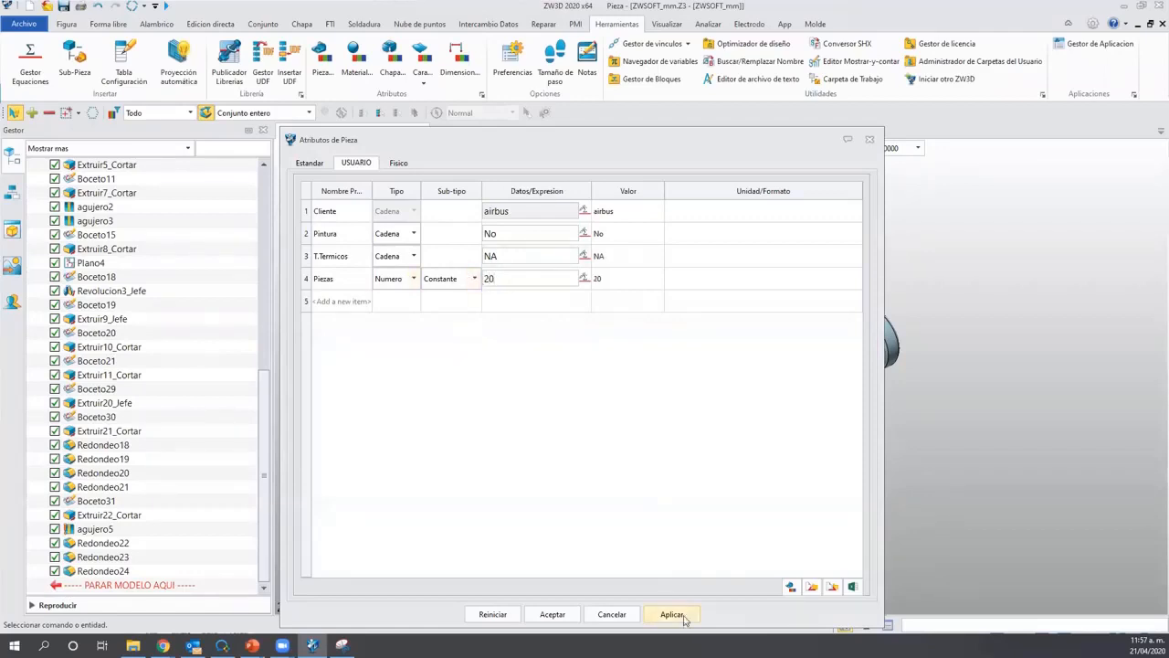
click(672, 614)
click(553, 616)
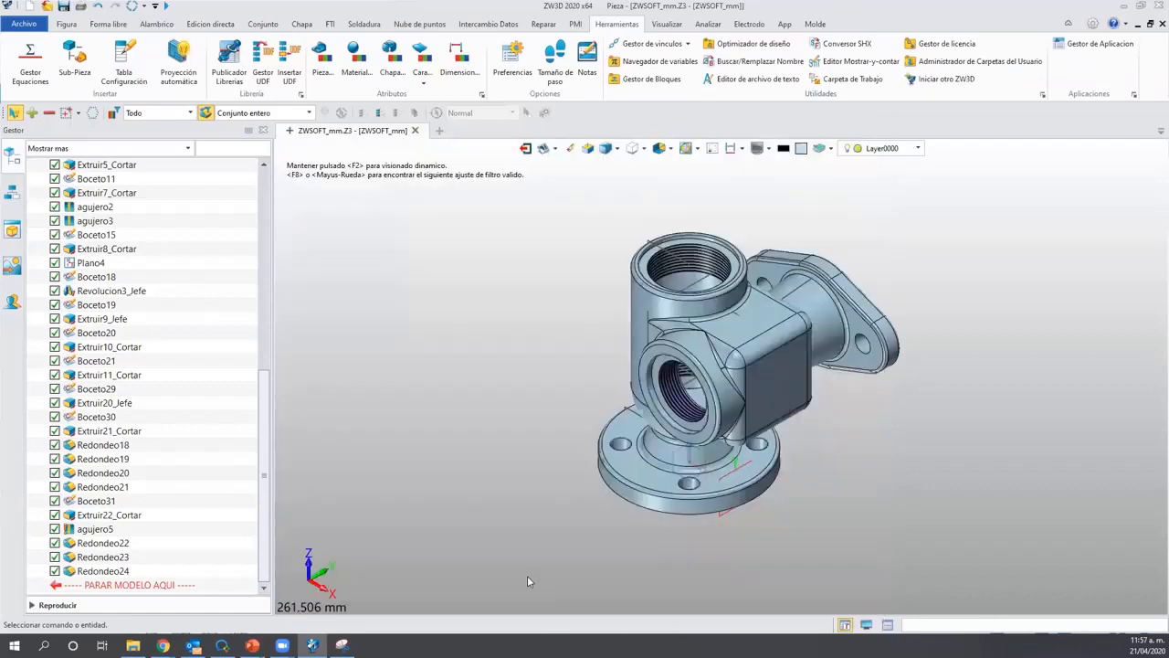
Create a 2D drawing and place the standard top view of ZWSOFT_mm at upper left.
click(542, 150)
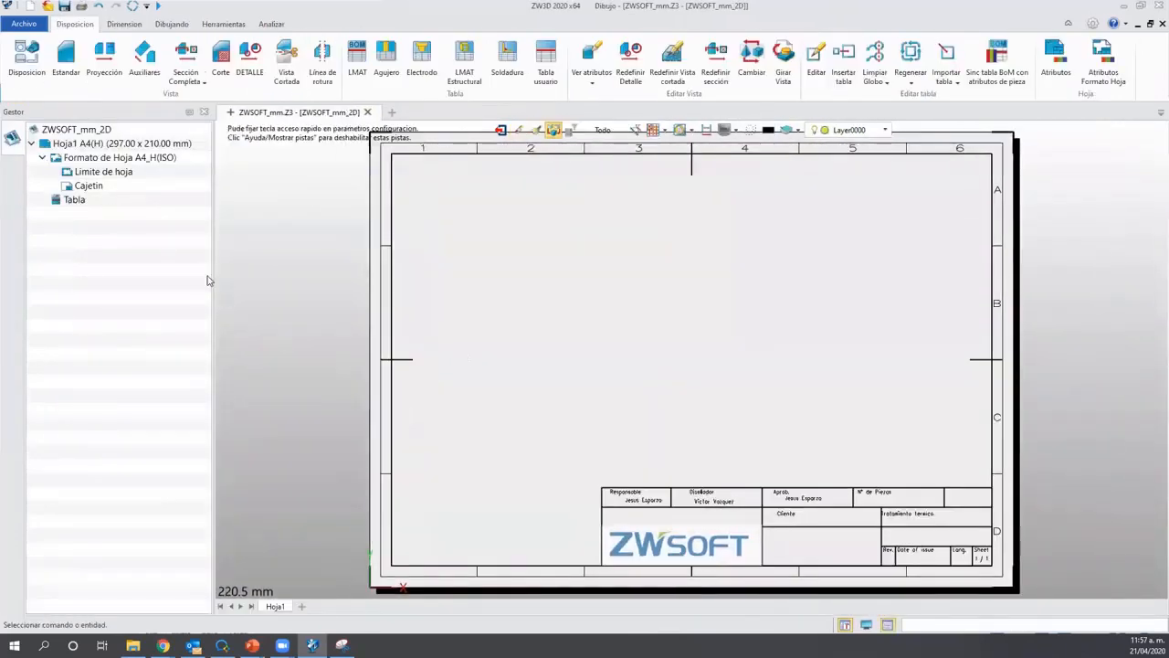
click(66, 57)
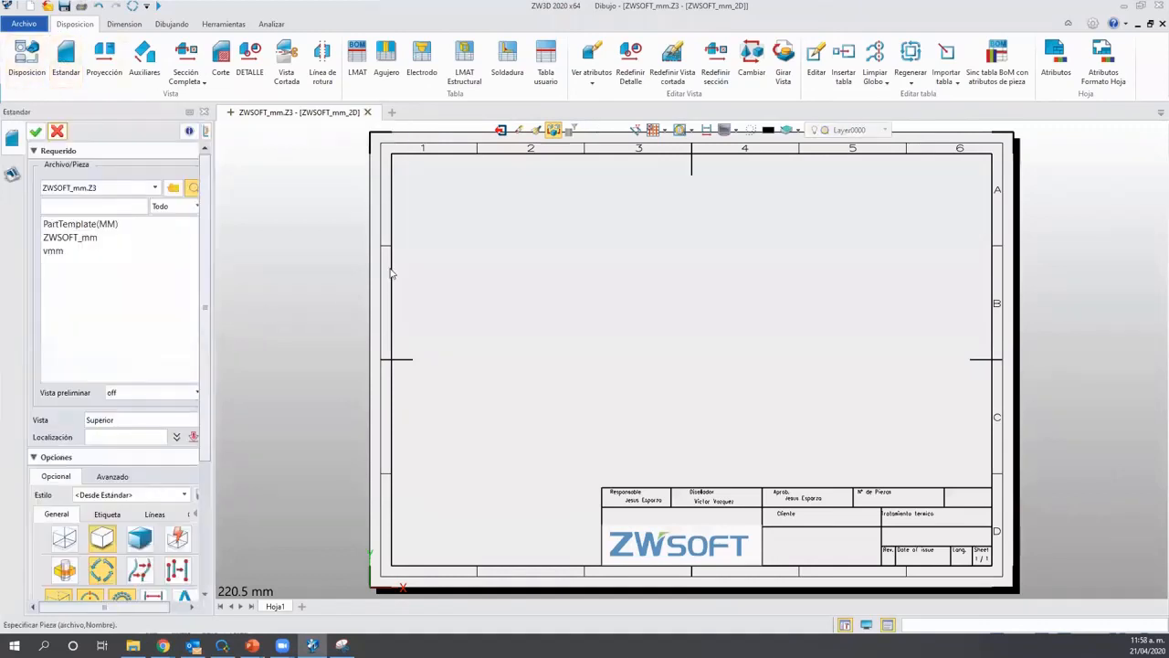
click(95, 236)
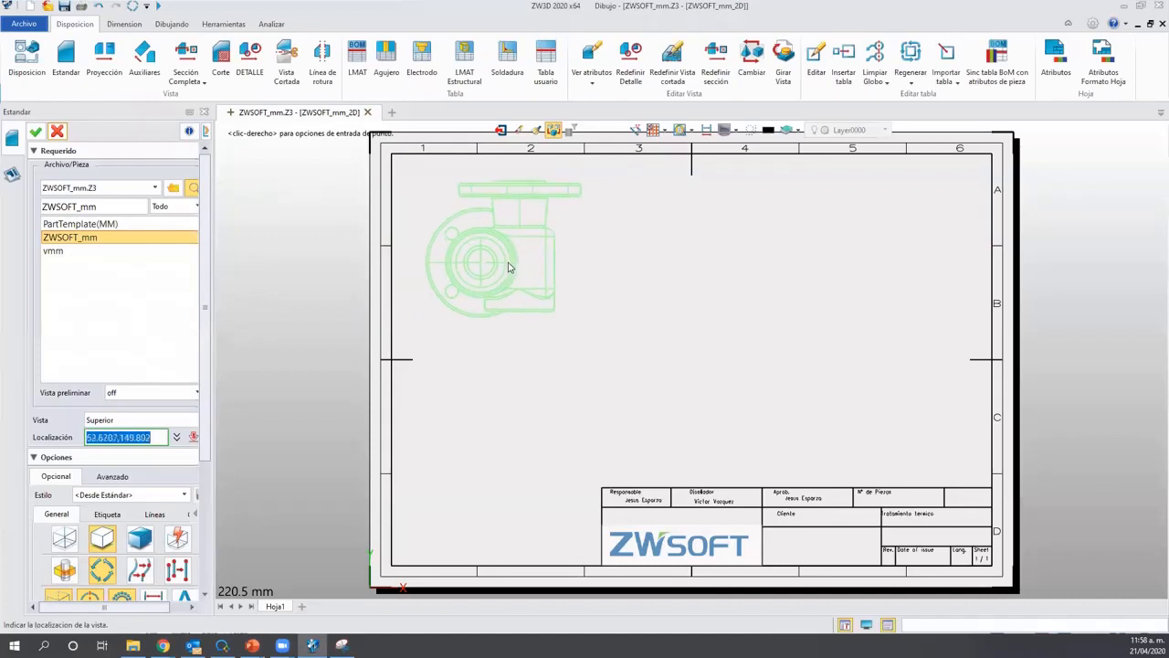
click(511, 261)
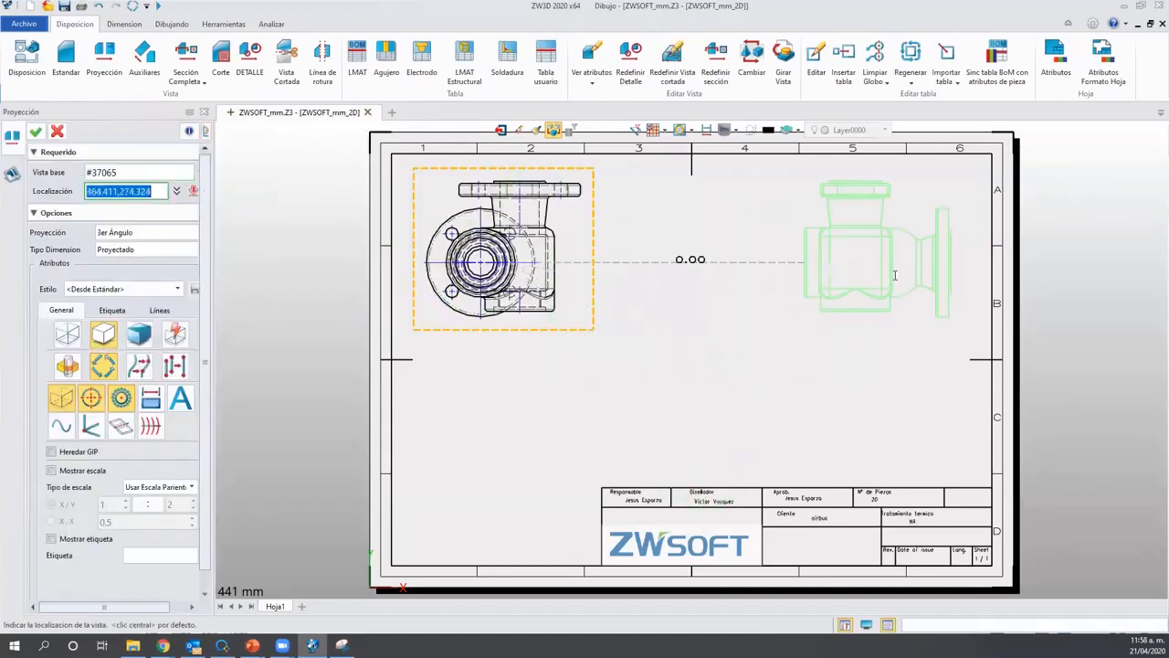
Add projected views to the right of and below the top view.
click(882, 297)
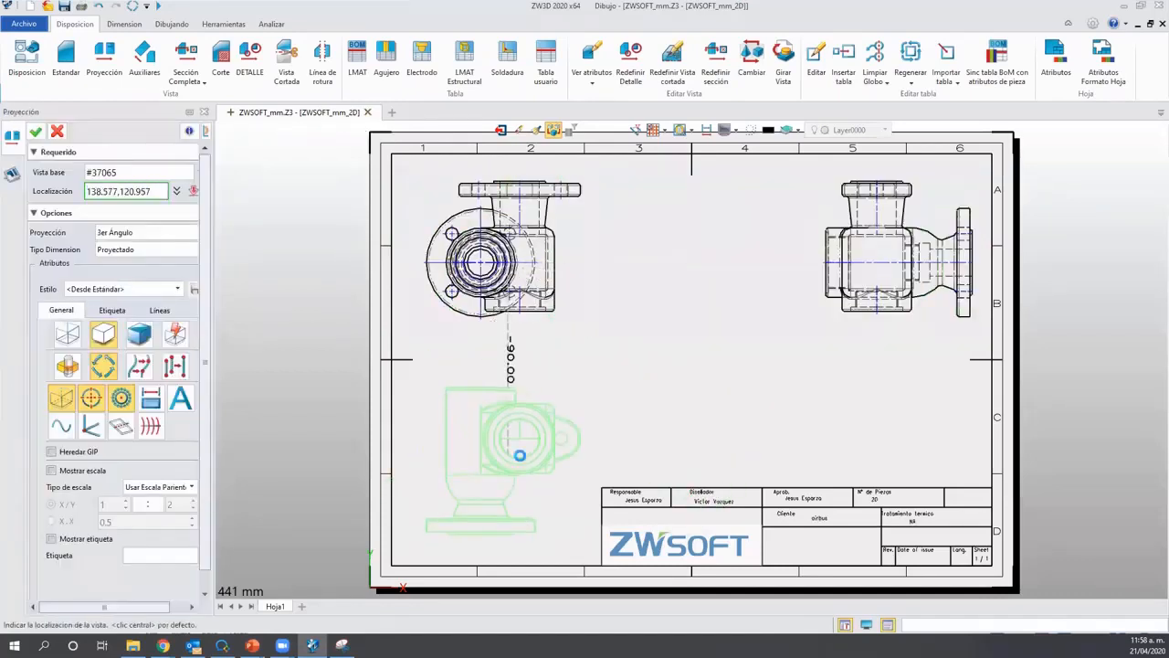
click(507, 457)
middle_click(507, 456)
click(37, 133)
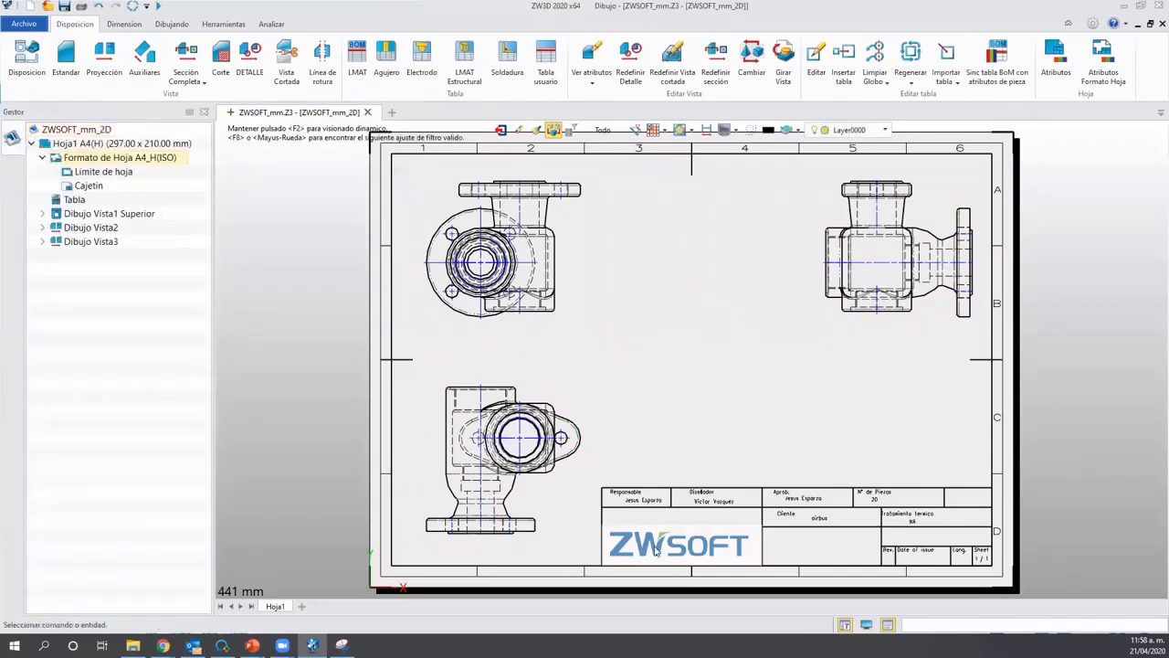
scroll(834, 530, up, 5)
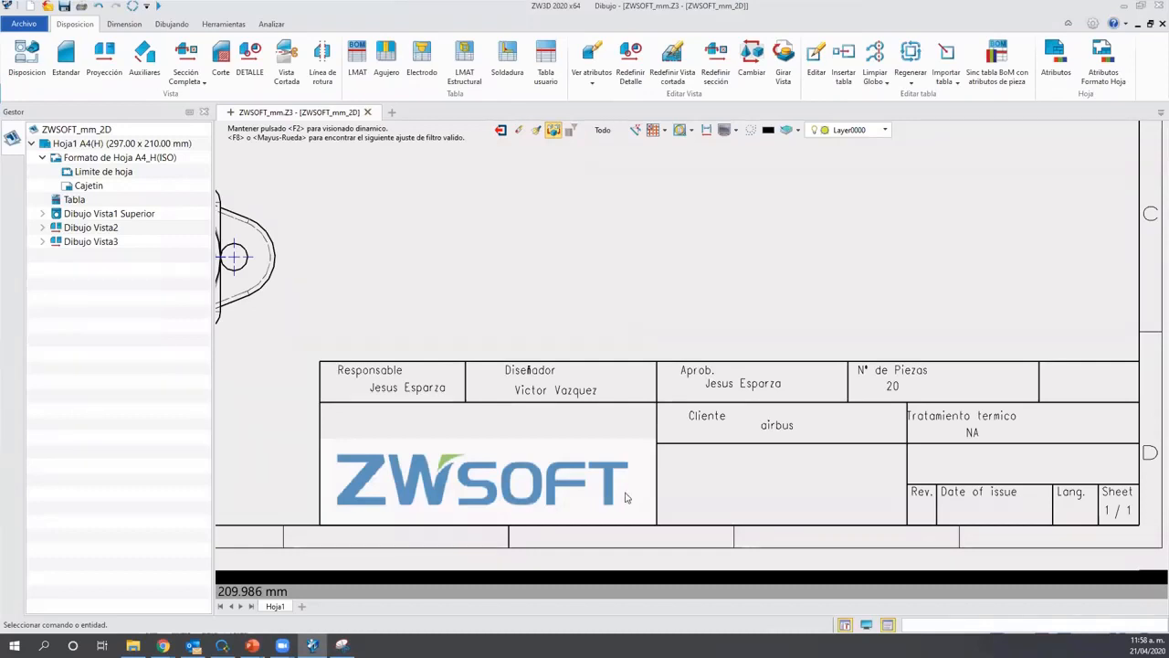
scroll(621, 480, down, 5)
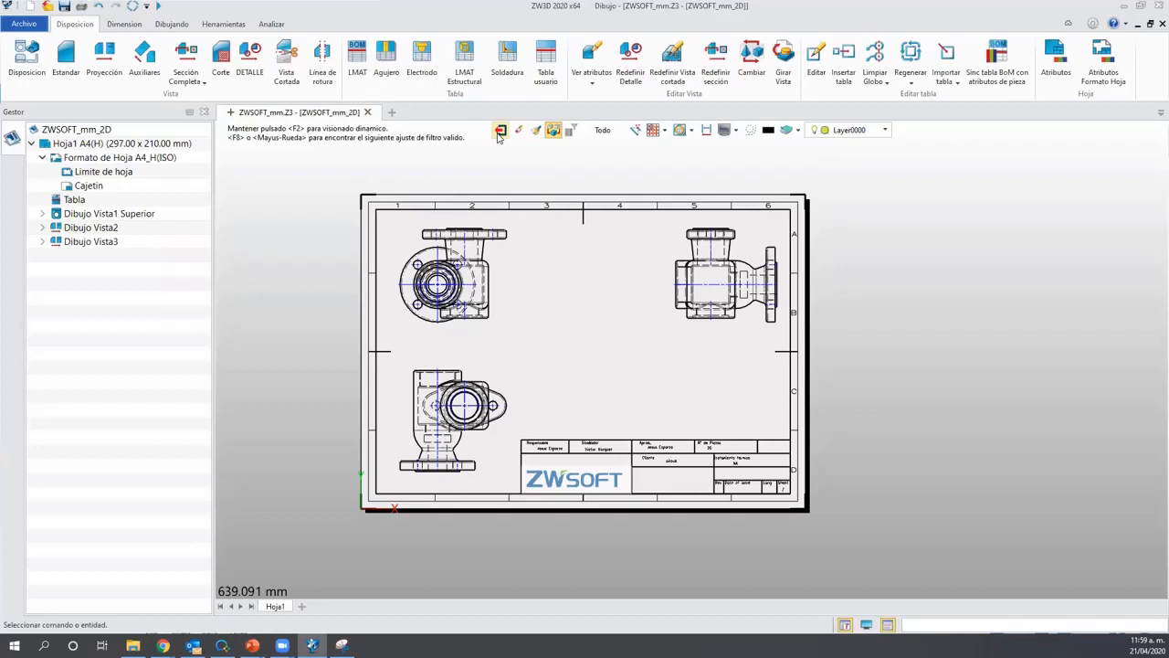
Return from the ZWSOFT_mm_2D drawing to the ZWSOFT_mm valve-body part, fitted fully in view.
click(500, 130)
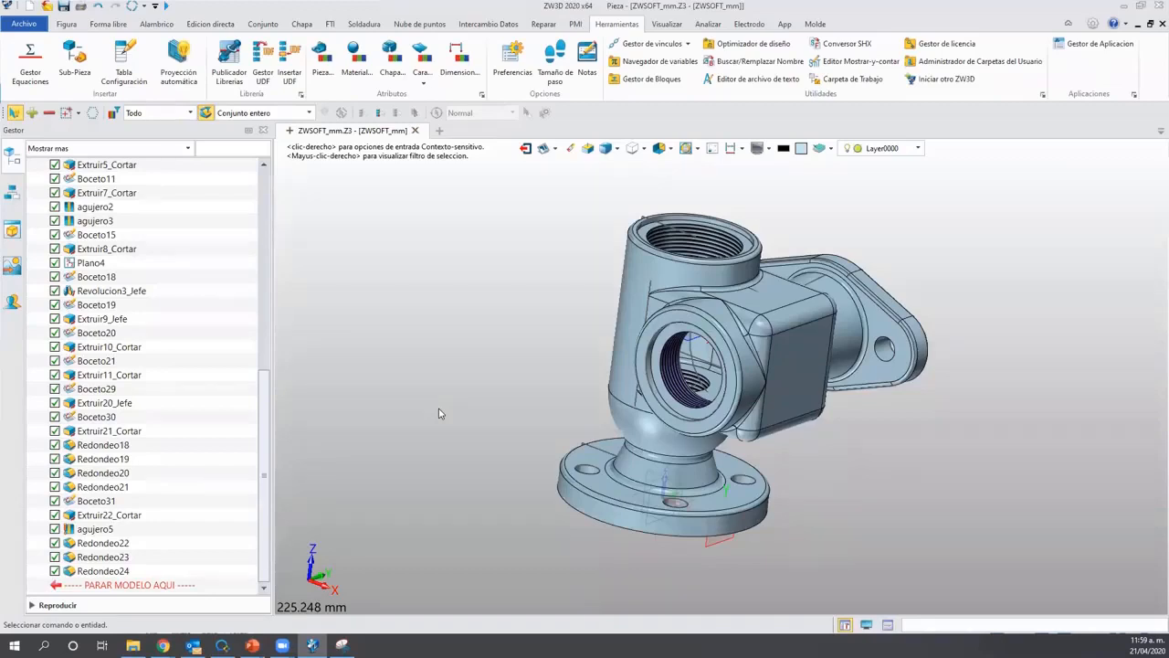
key(ctrl+Home)
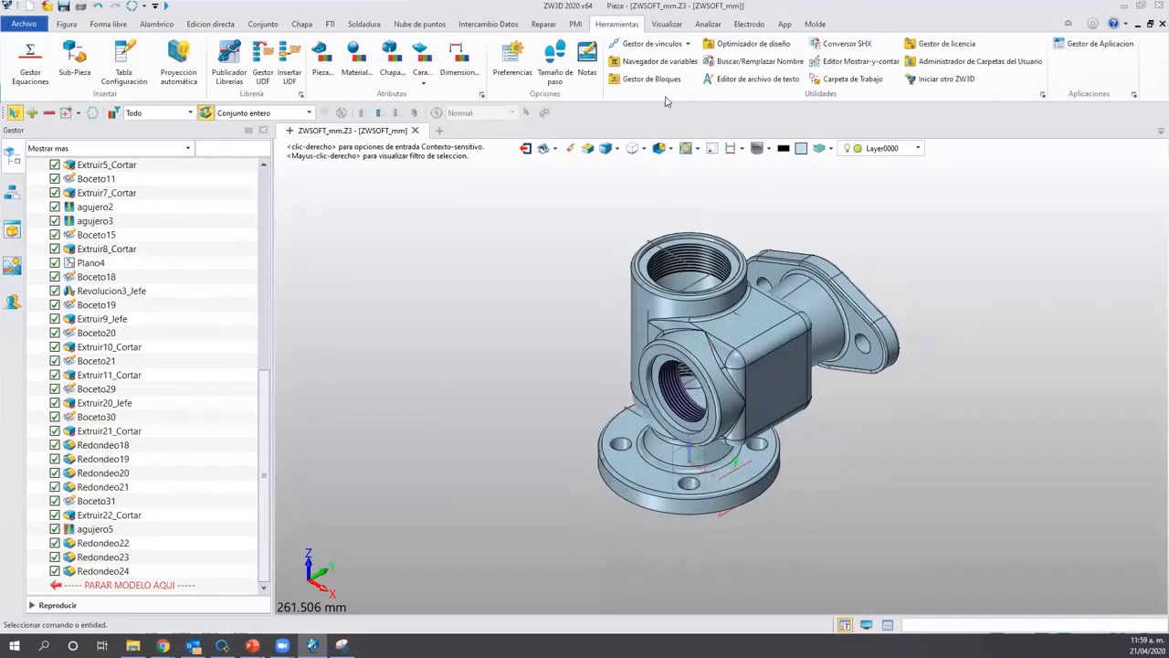
key(ctrl)
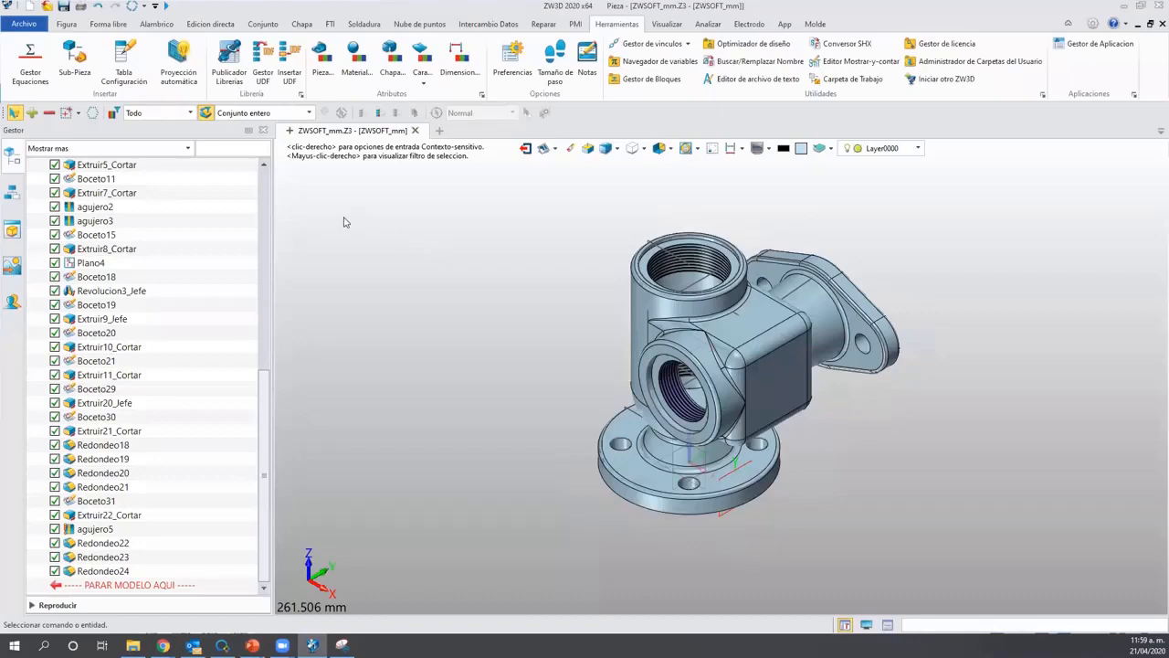
Start Proyección automática and select models by layer, using Layer0000.
click(182, 78)
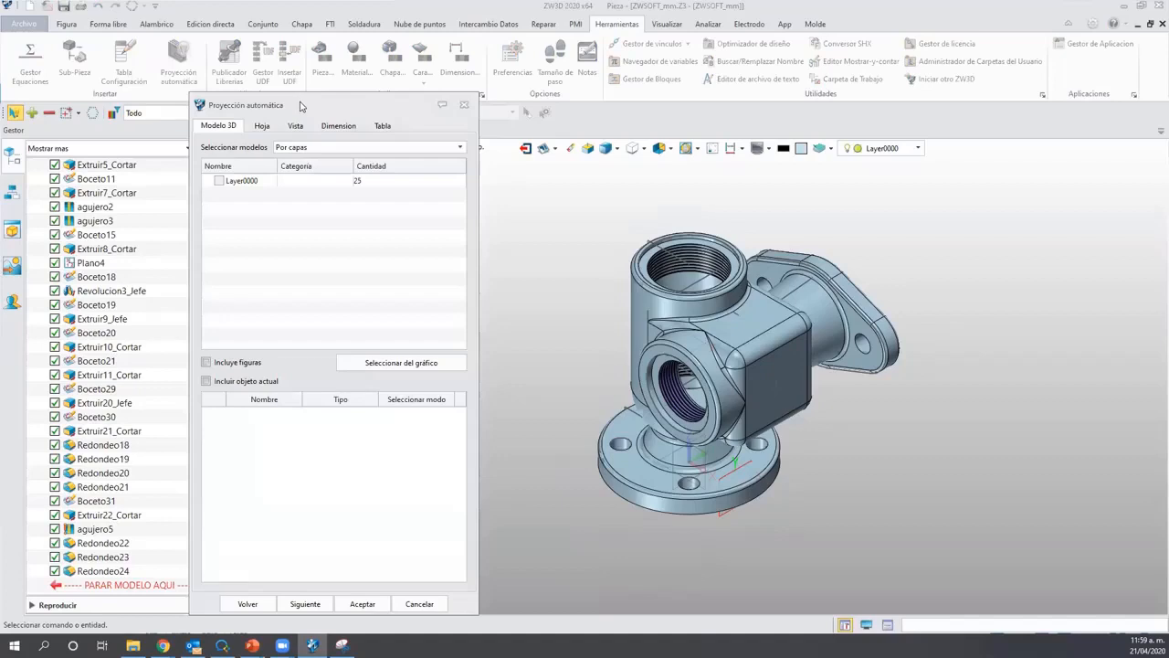
drag(298, 101, 508, 75)
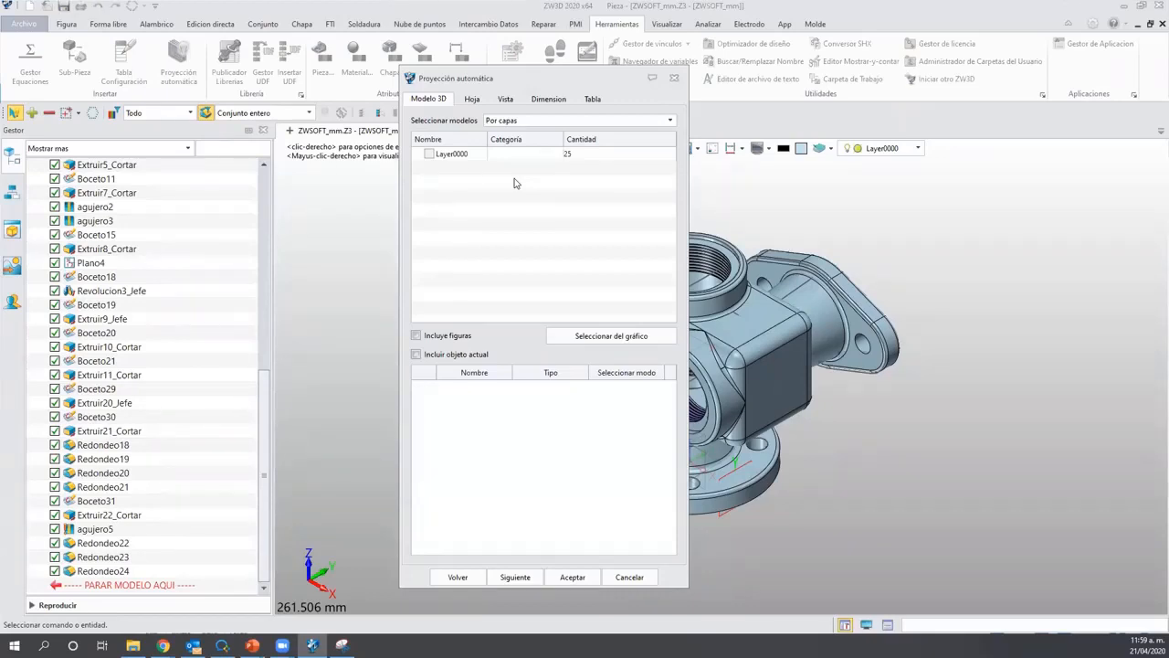
click(426, 156)
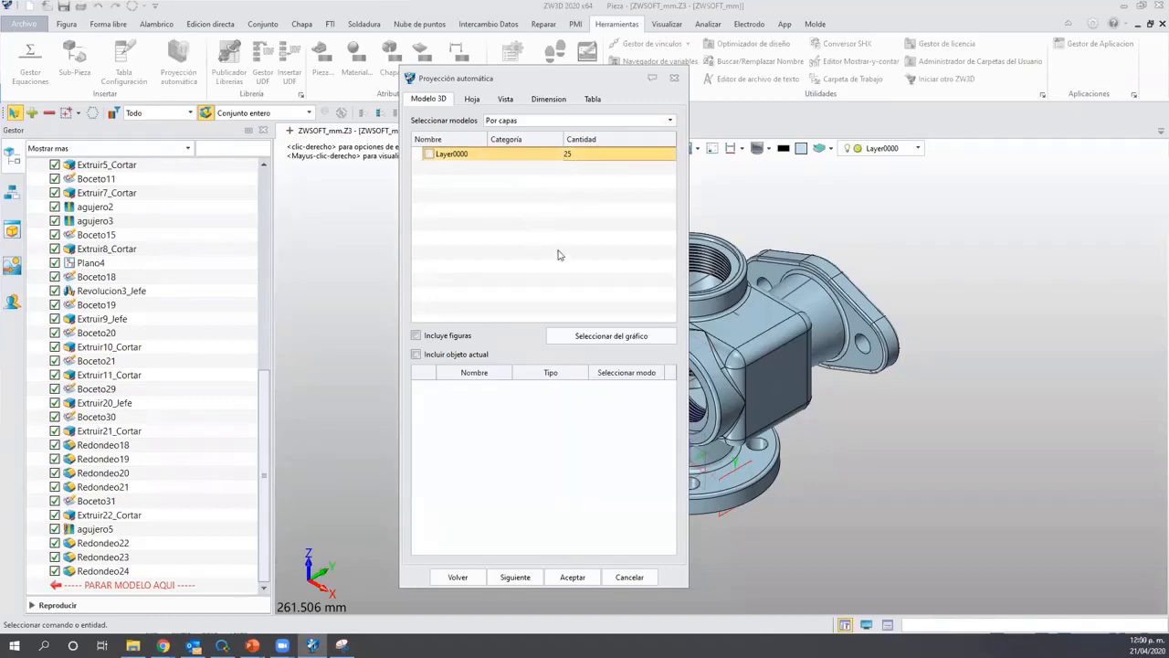
click(529, 121)
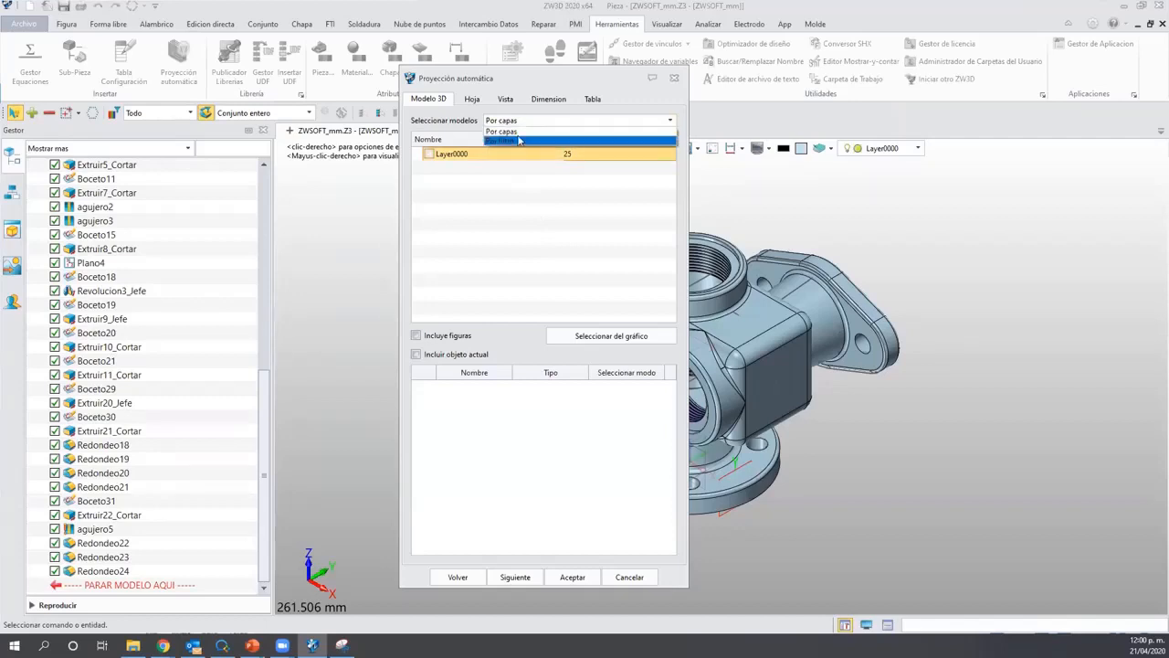
click(519, 131)
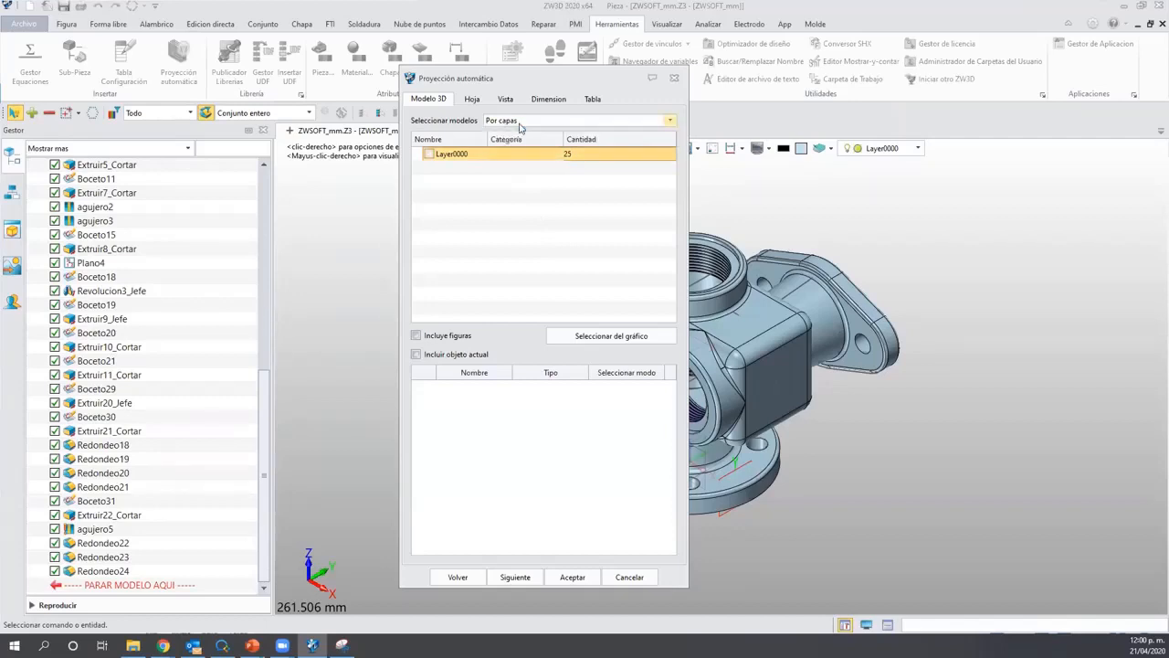
click(525, 121)
click(516, 142)
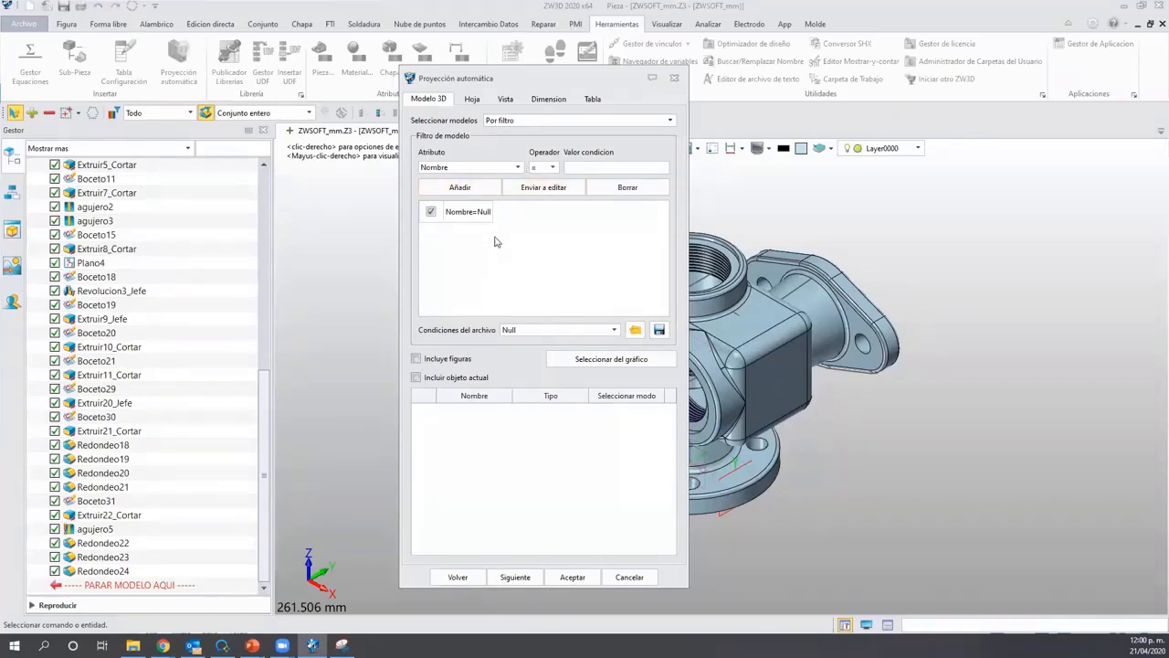
click(530, 119)
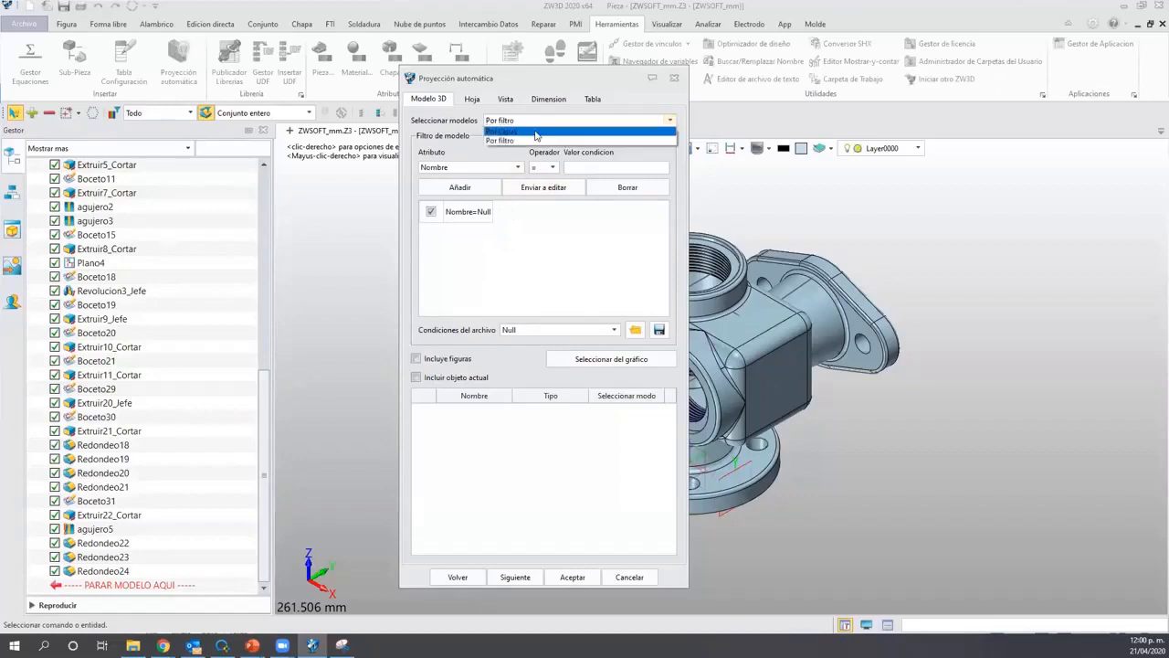
click(530, 130)
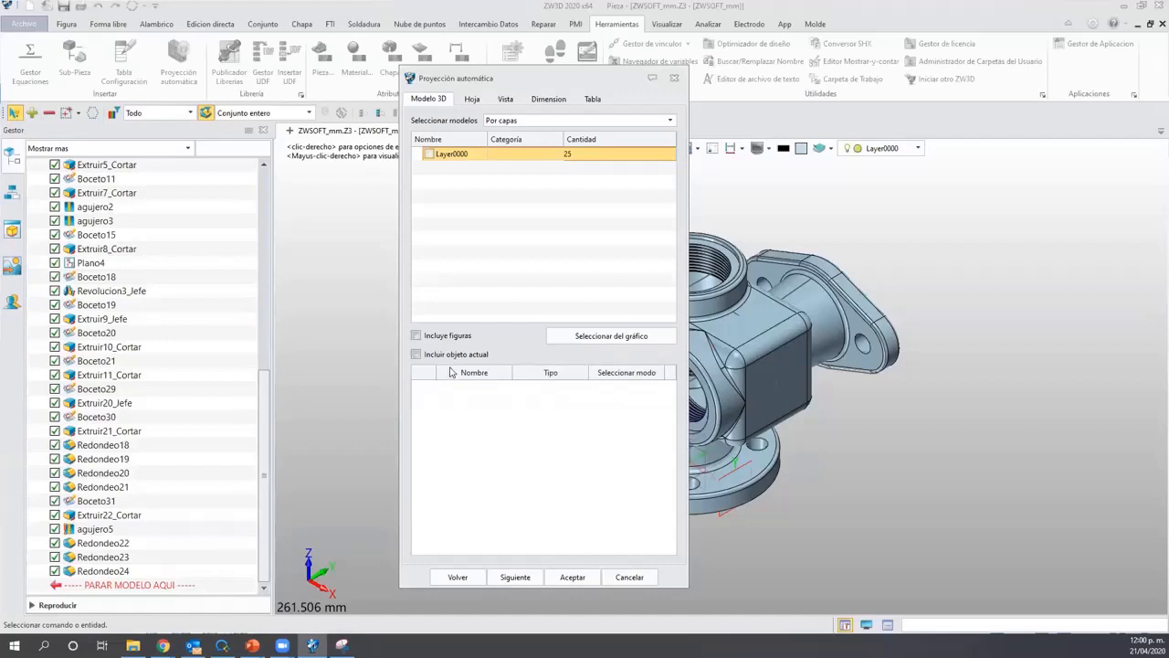
Tick Incluir objeto actual and Incluye figuras, then cancel the graphic entity pick.
click(423, 357)
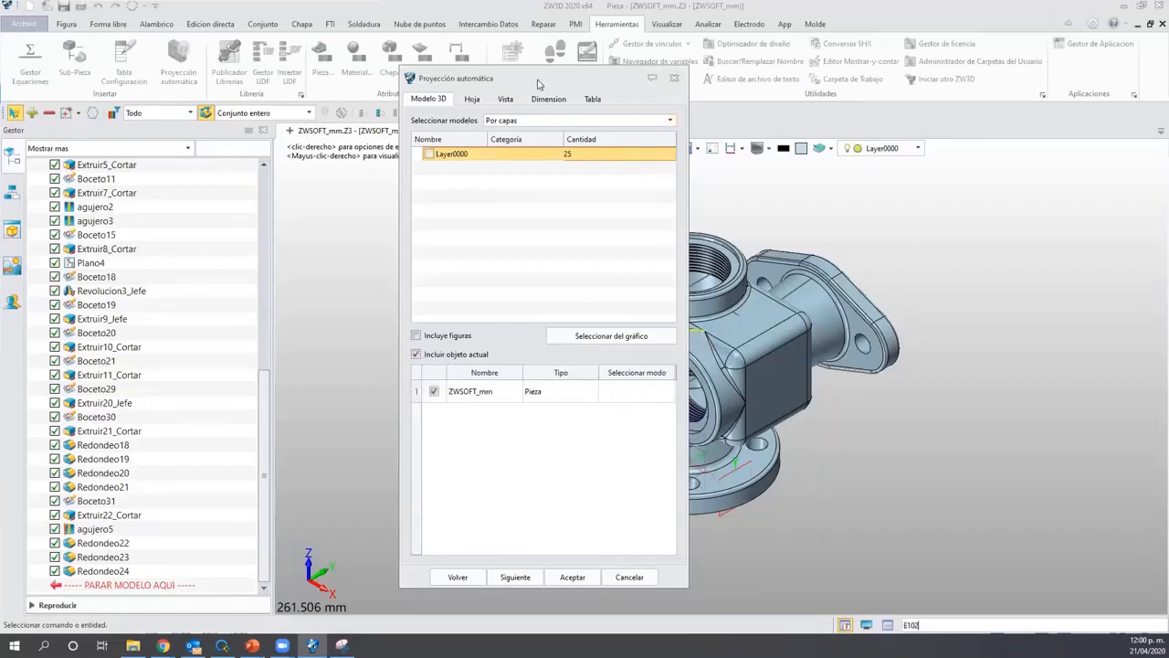
drag(539, 84, 426, 84)
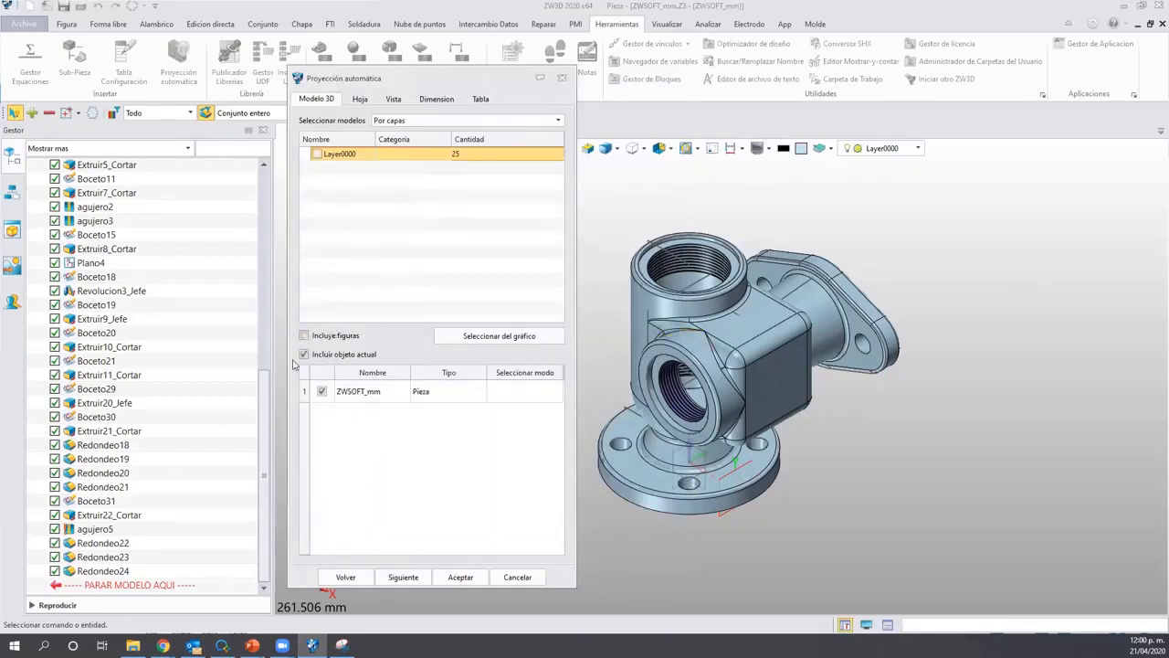
click(304, 335)
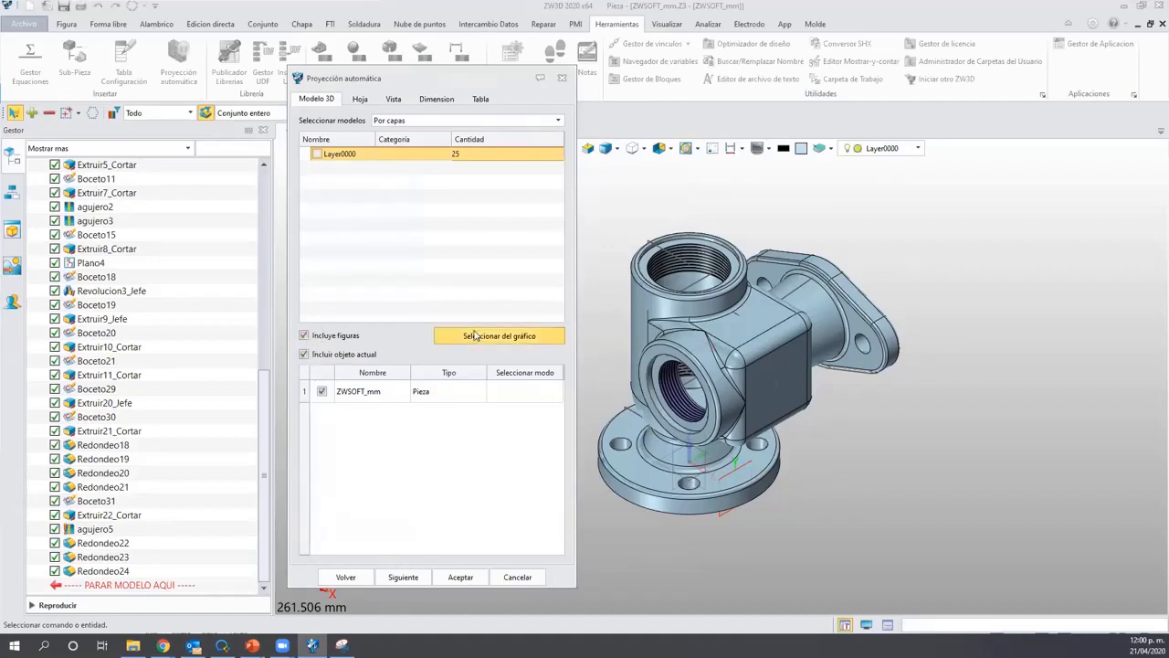
click(474, 336)
click(889, 348)
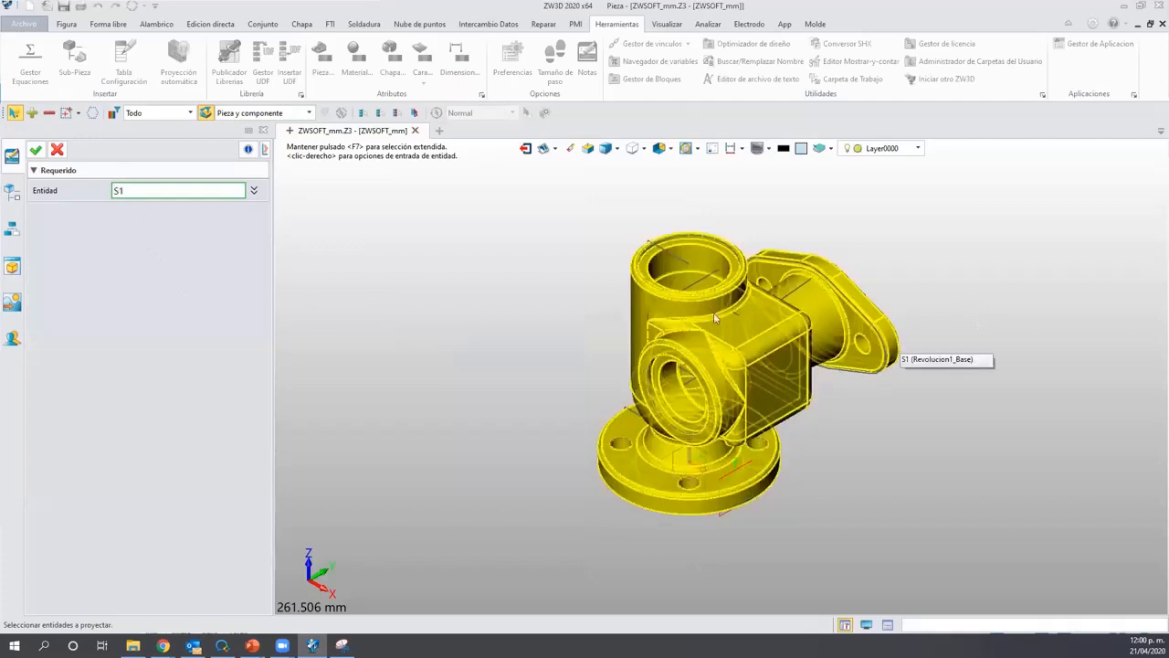
click(55, 151)
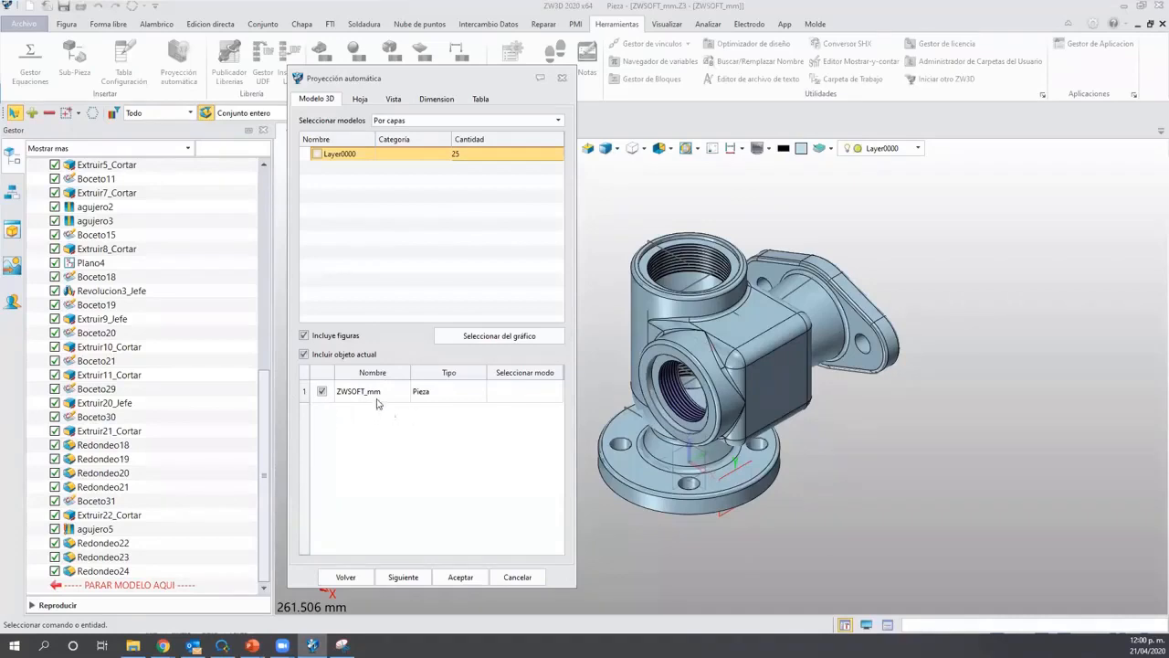
Set the projected sheet's Tamaño de hoja to the custom vmm_2D size.
click(405, 578)
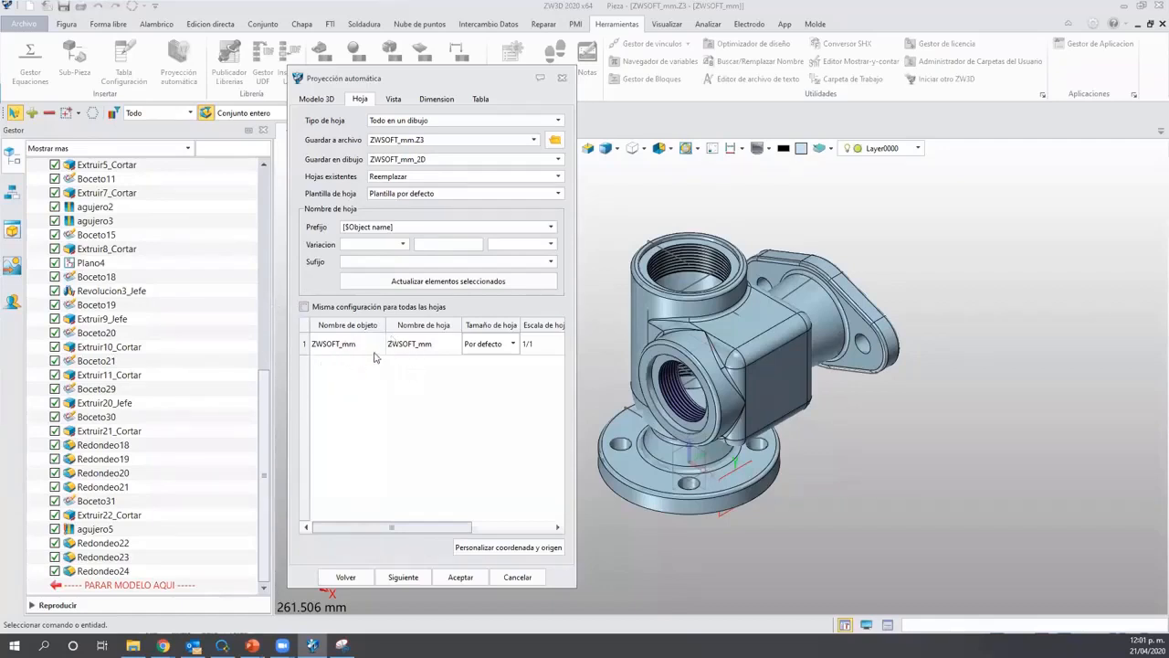
click(514, 345)
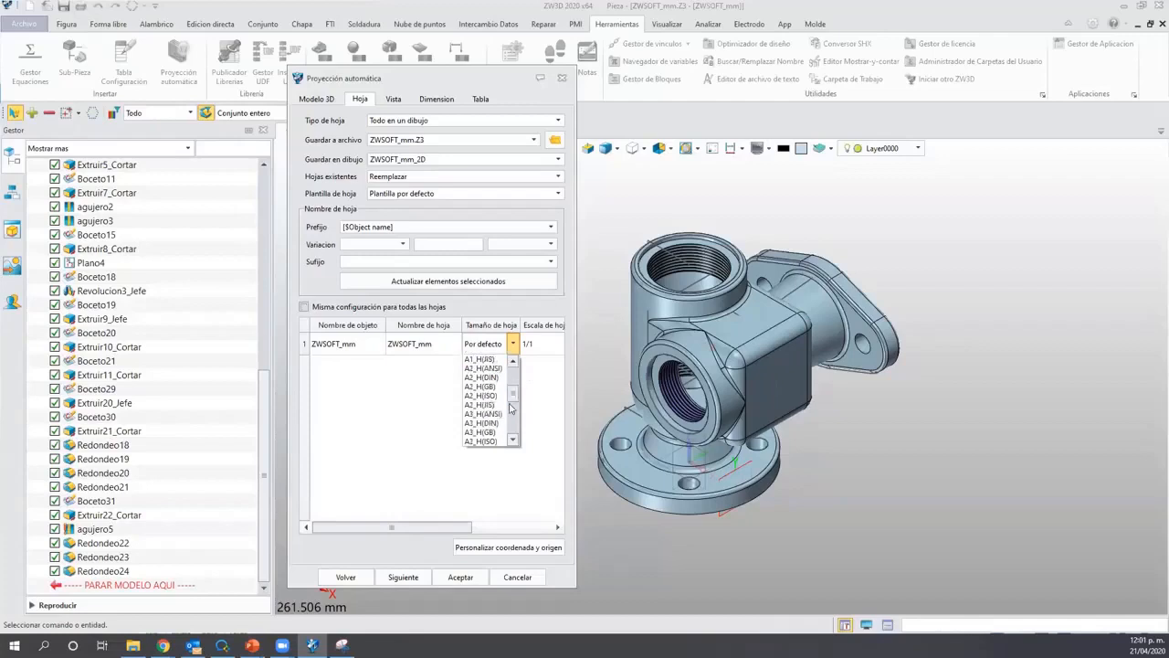
drag(514, 375, 482, 441)
click(481, 442)
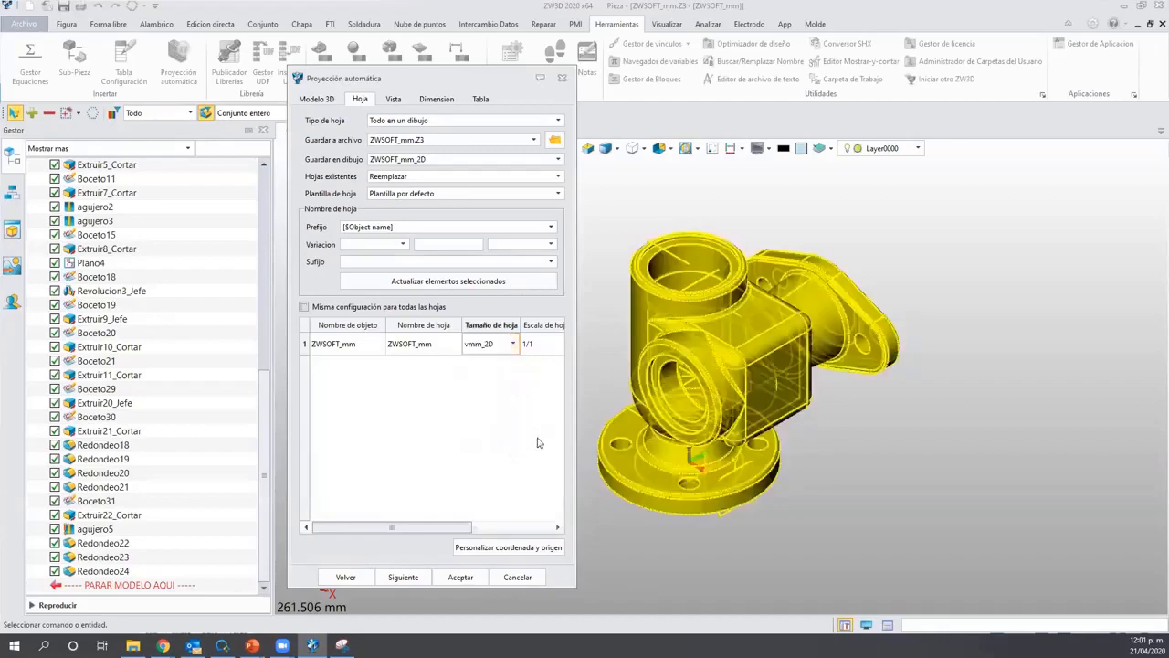
click(402, 577)
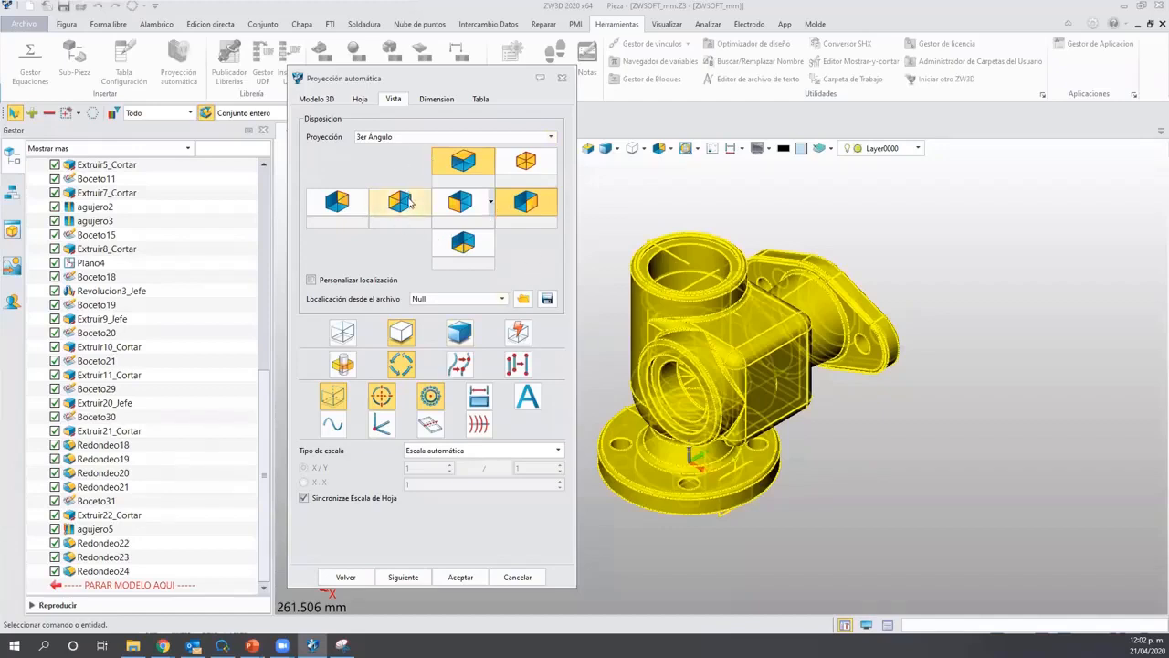
Keep third-angle projection, enable an extra view option, exclude the centre view from dimensioning, and create the drawing.
click(394, 138)
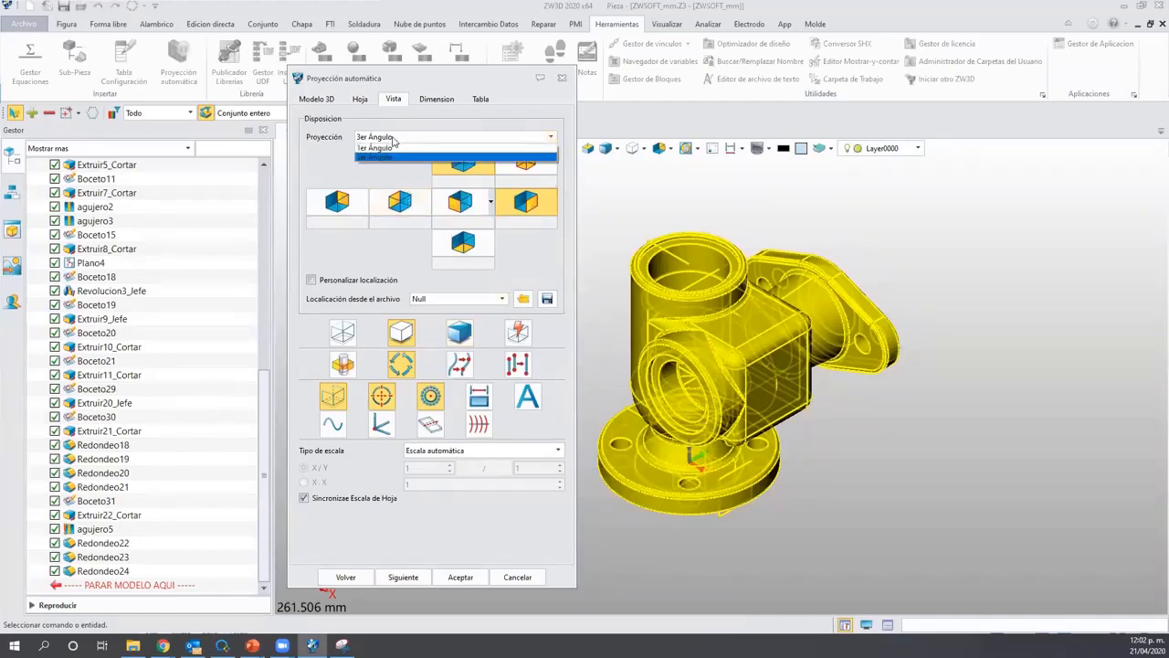
click(394, 138)
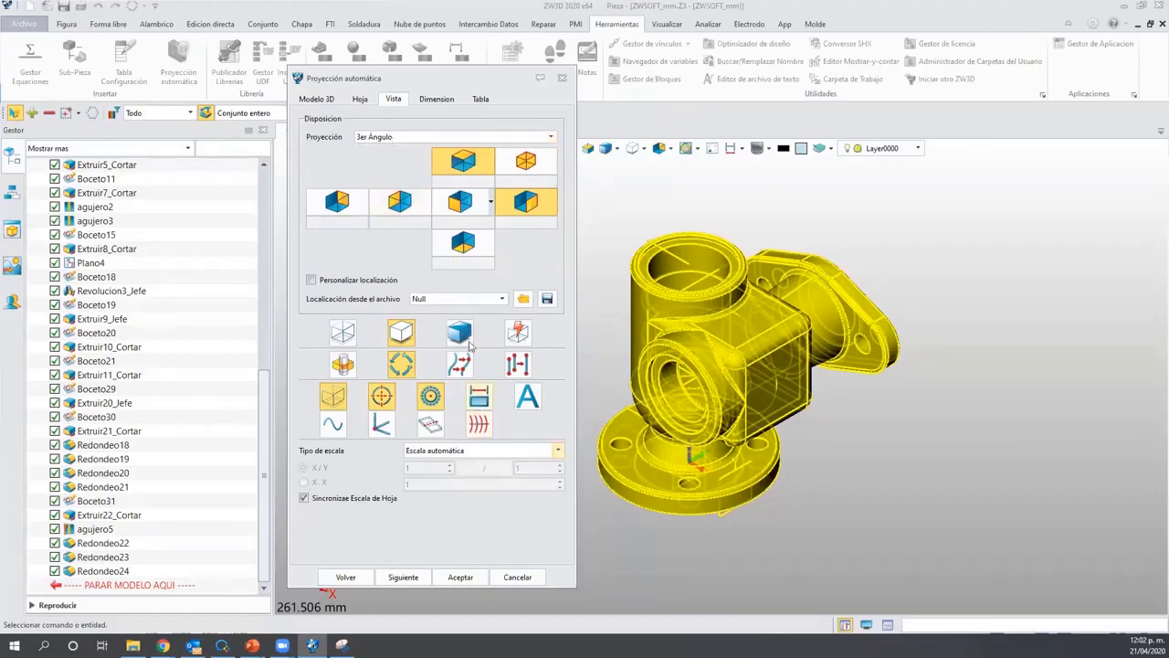
click(478, 402)
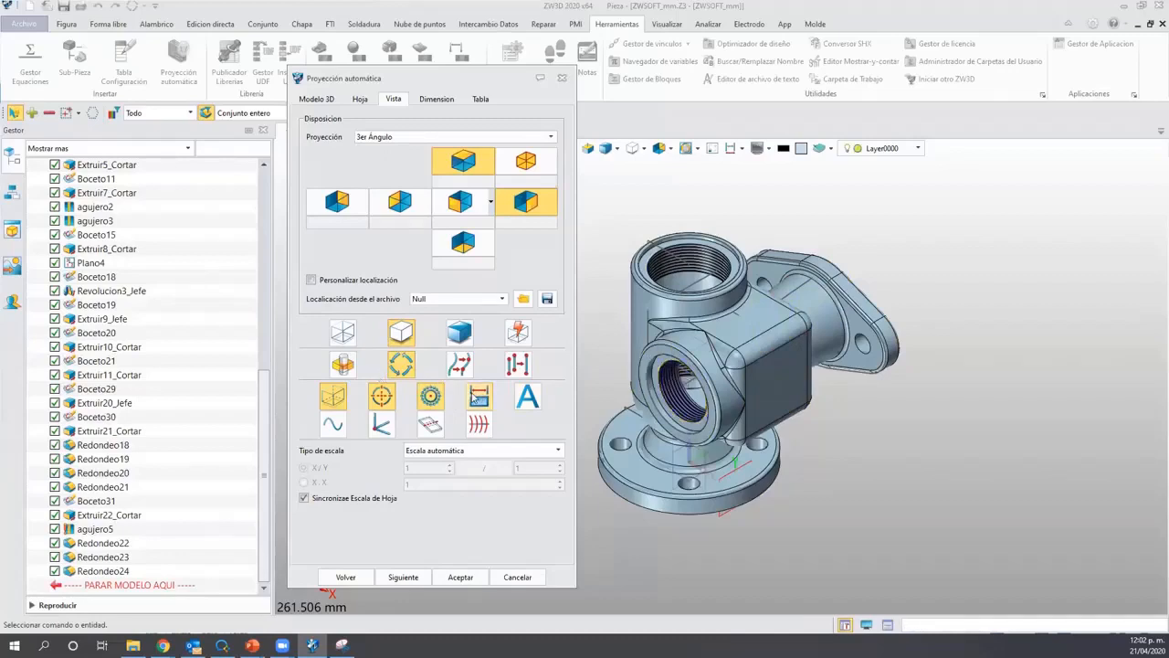
click(402, 577)
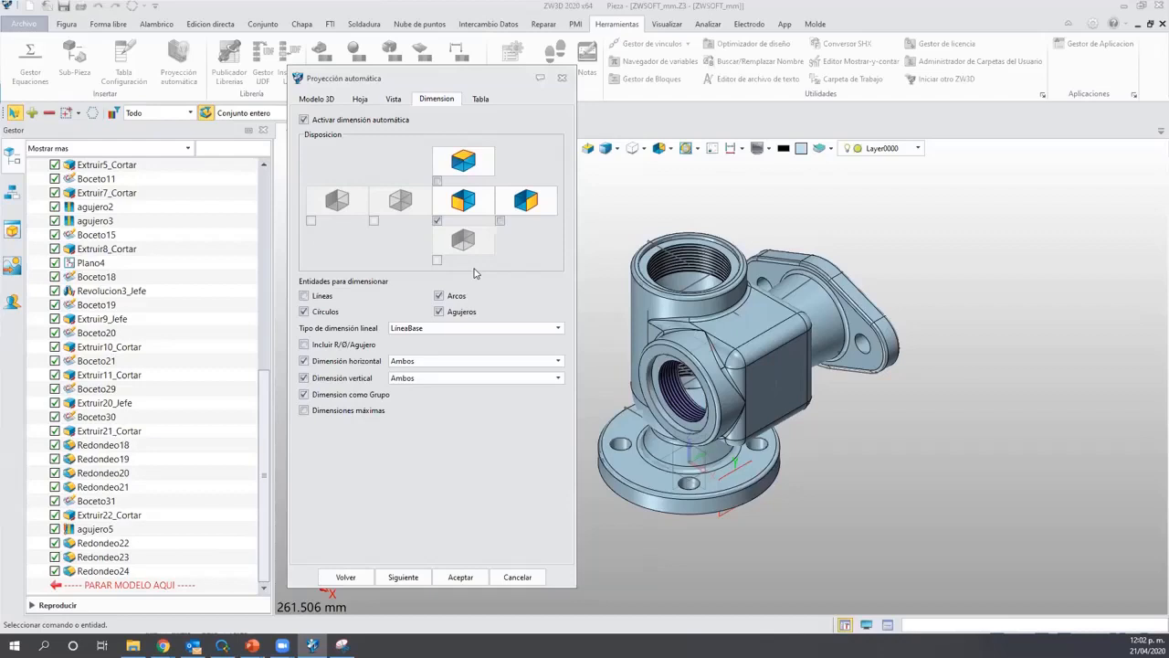
click(438, 221)
click(449, 580)
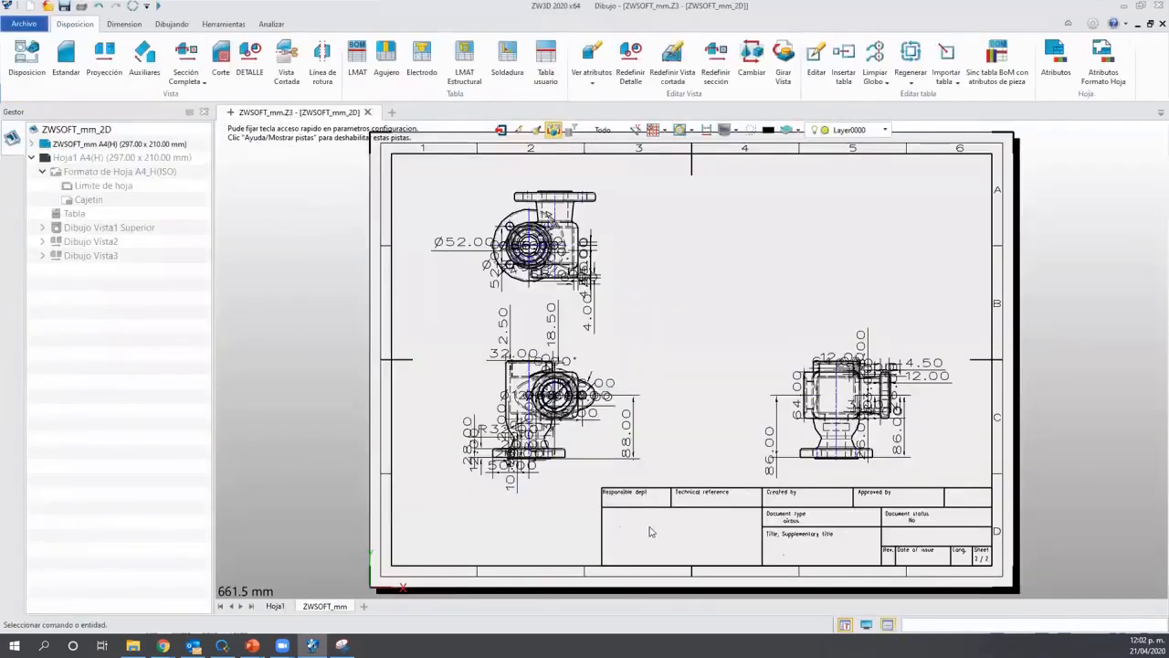
Move the 4.50 dimension to a clearer spot and shift the front view slightly up and right.
scroll(573, 405, up, 2)
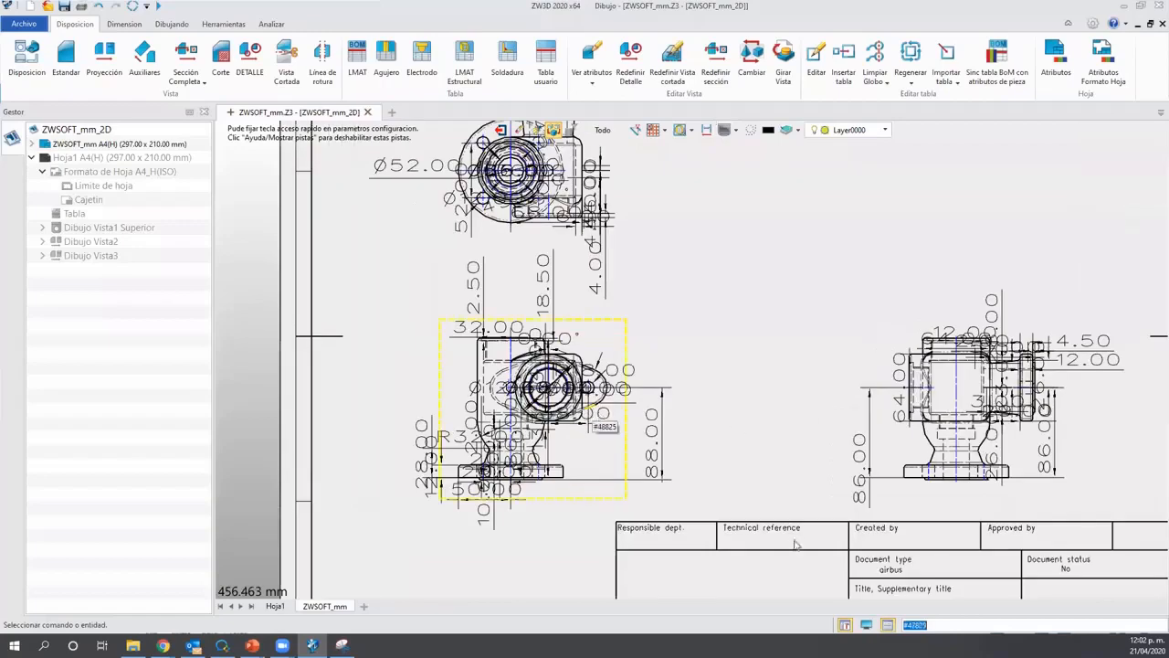
scroll(791, 538, down, 3)
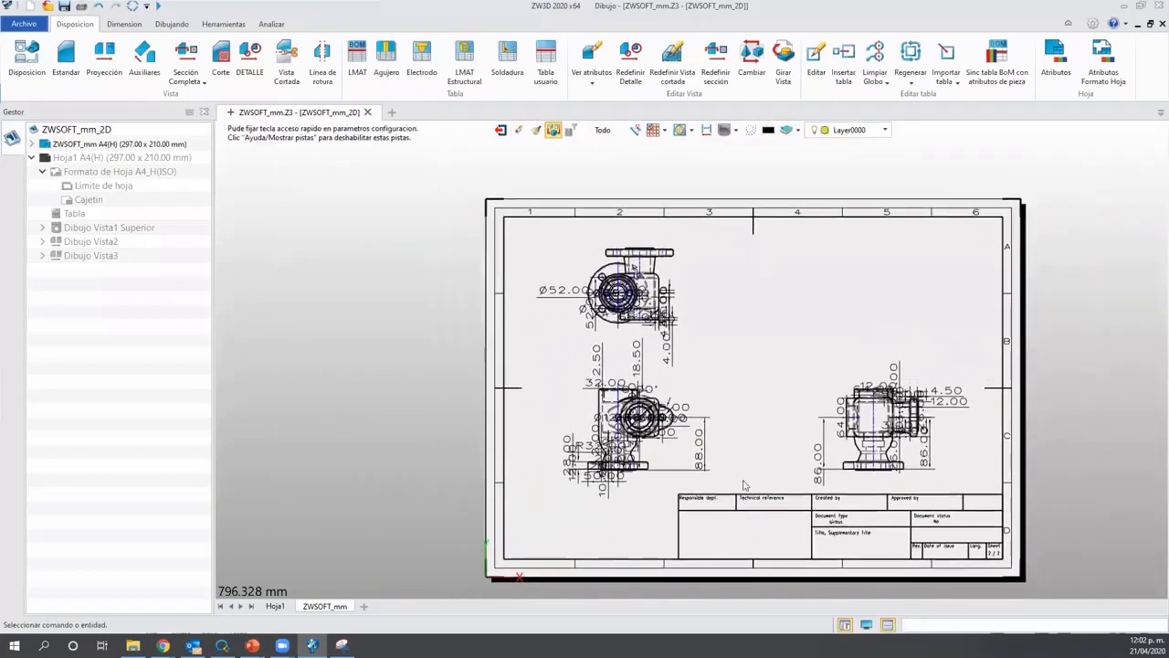
scroll(745, 527, up, 2)
scroll(775, 468, up, 2)
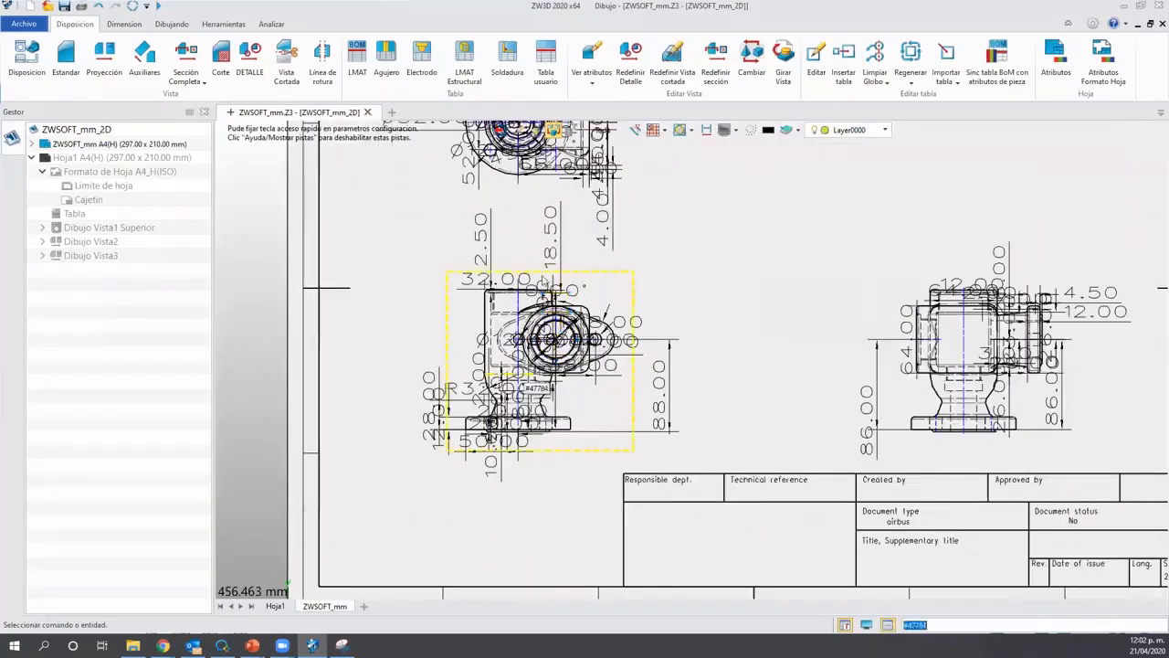
middle_drag(775, 469, 747, 546)
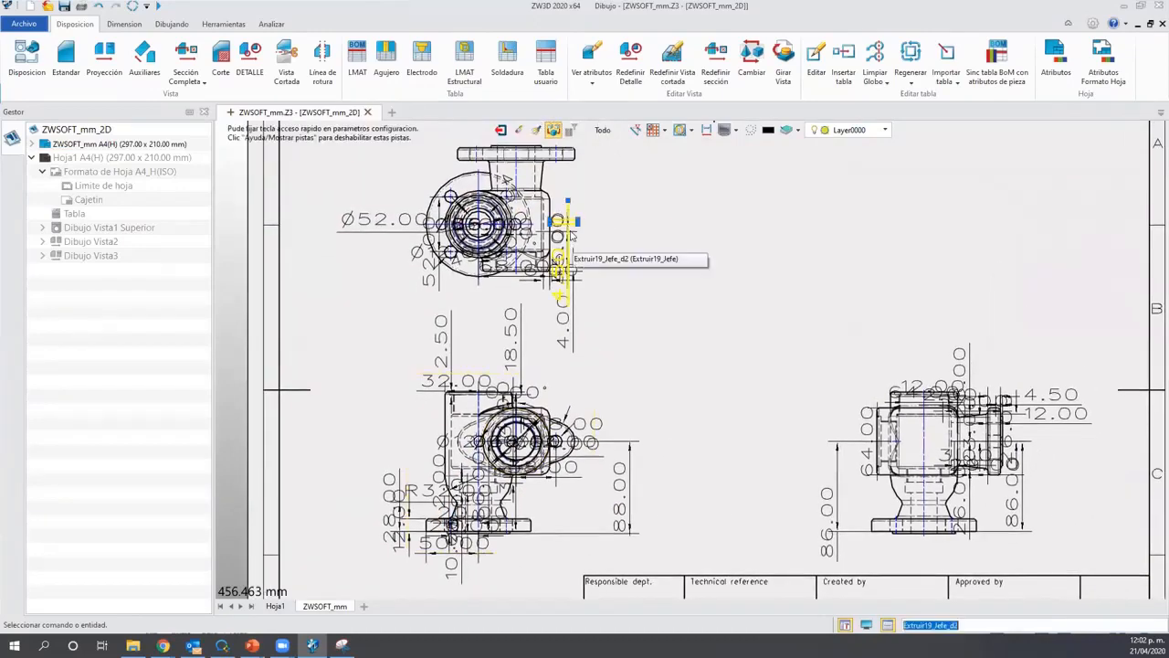
click(563, 268)
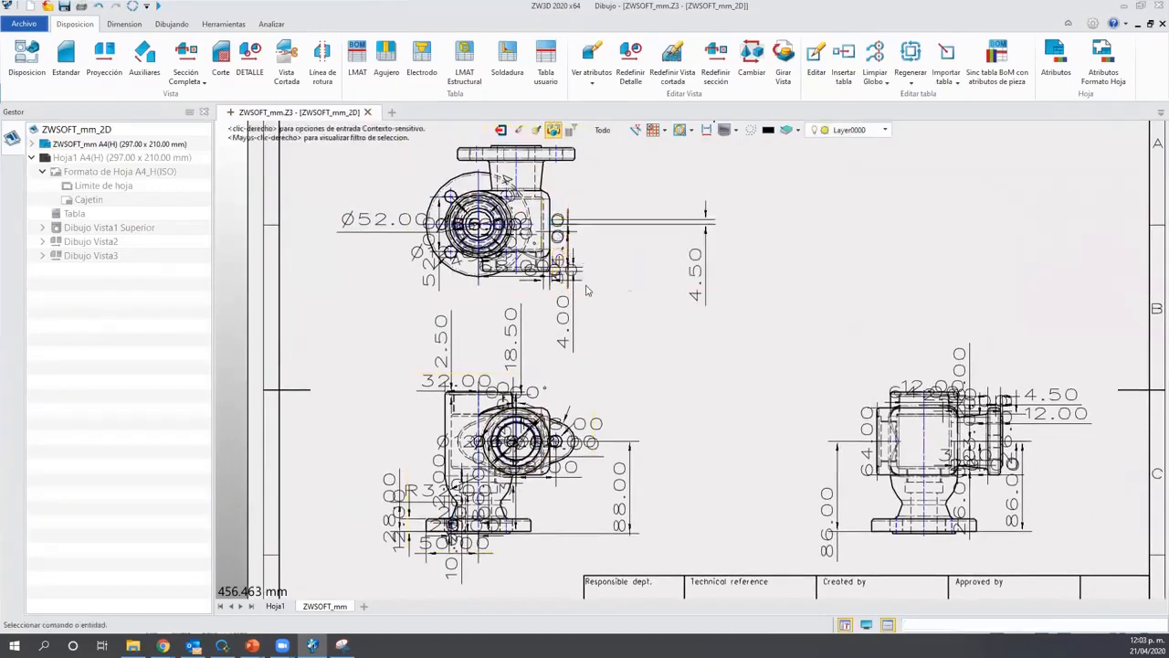
click(652, 285)
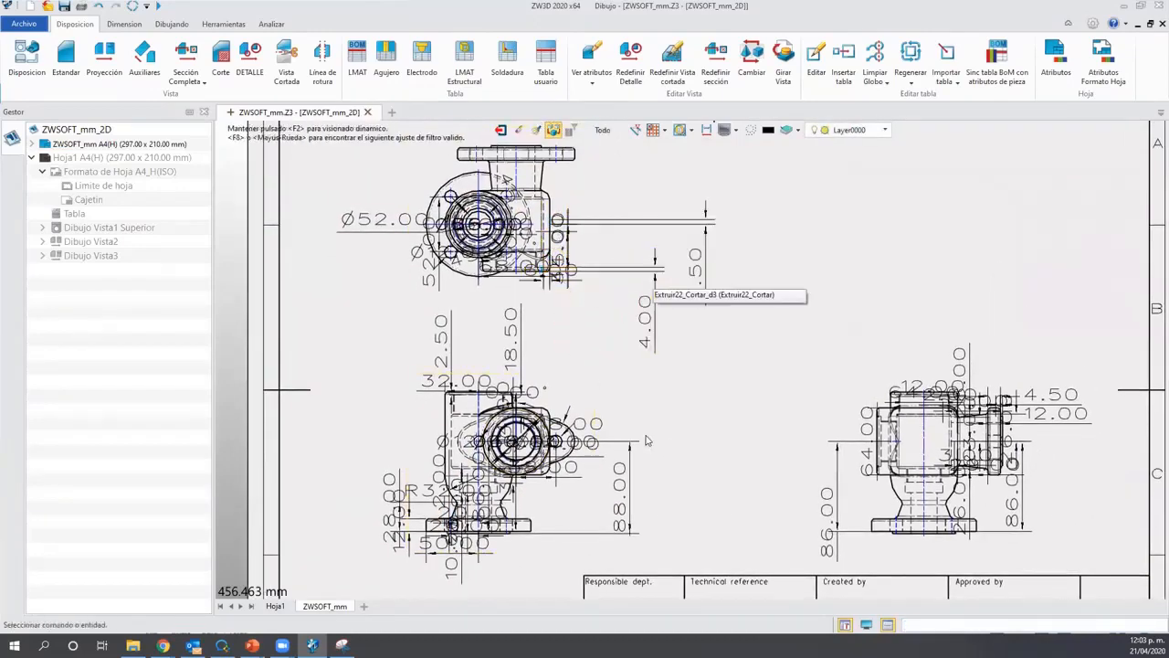
scroll(640, 430, down, 2)
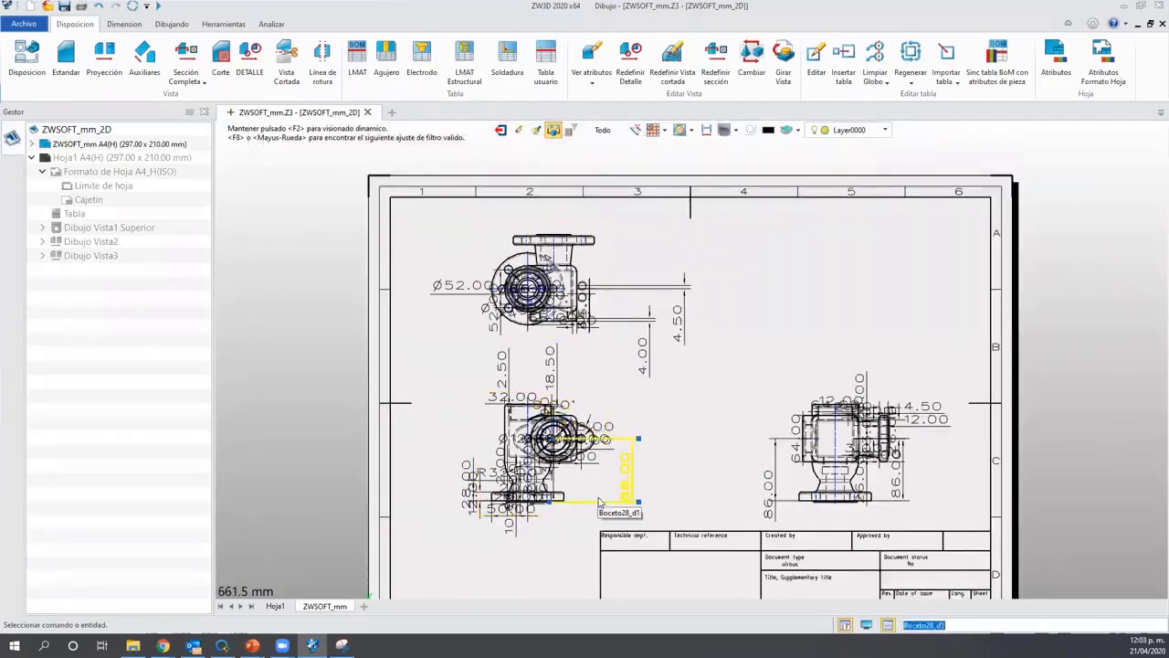
scroll(561, 470, up, 6)
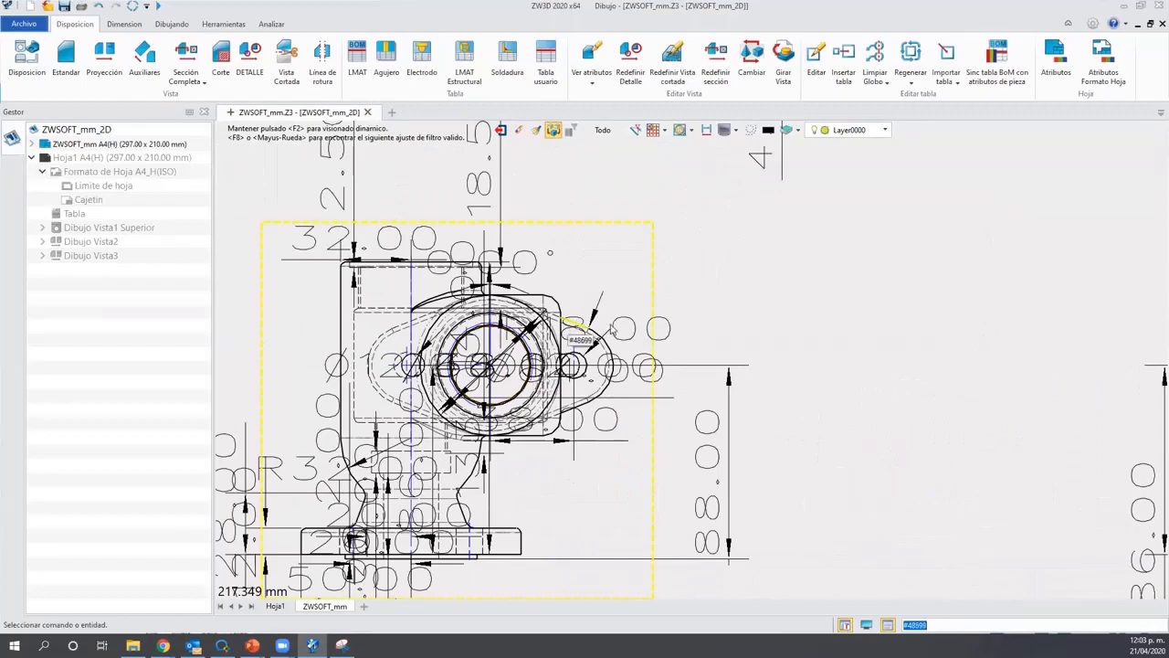
mouse_move(624, 330)
mouse_down()
mouse_move(742, 290)
mouse_move(719, 306)
mouse_move(744, 280)
mouse_up()
drag(830, 459, 863, 451)
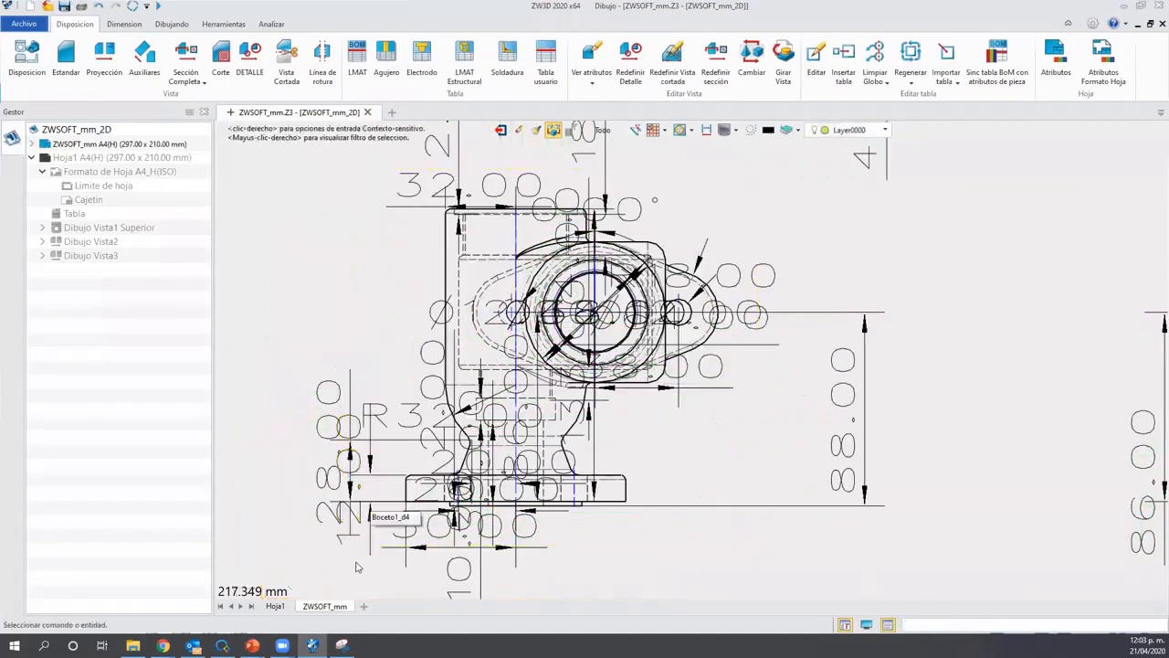
Delete the overlapping 28.00 and 12.00 dimensions.
click(348, 533)
key(Delete)
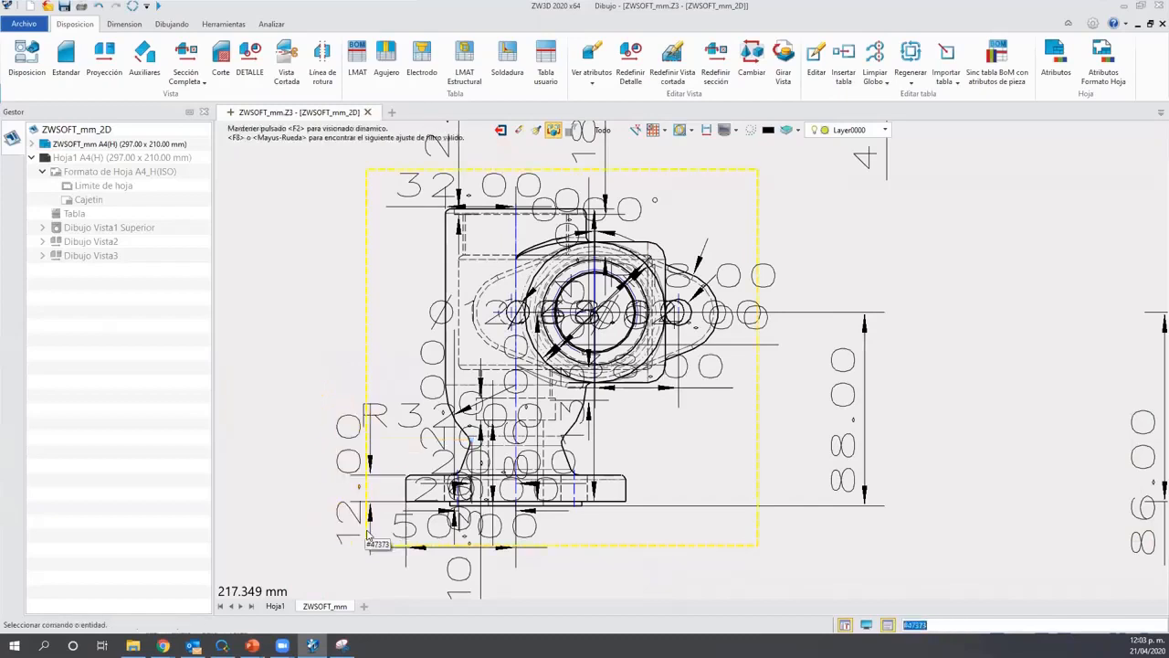
key(Delete)
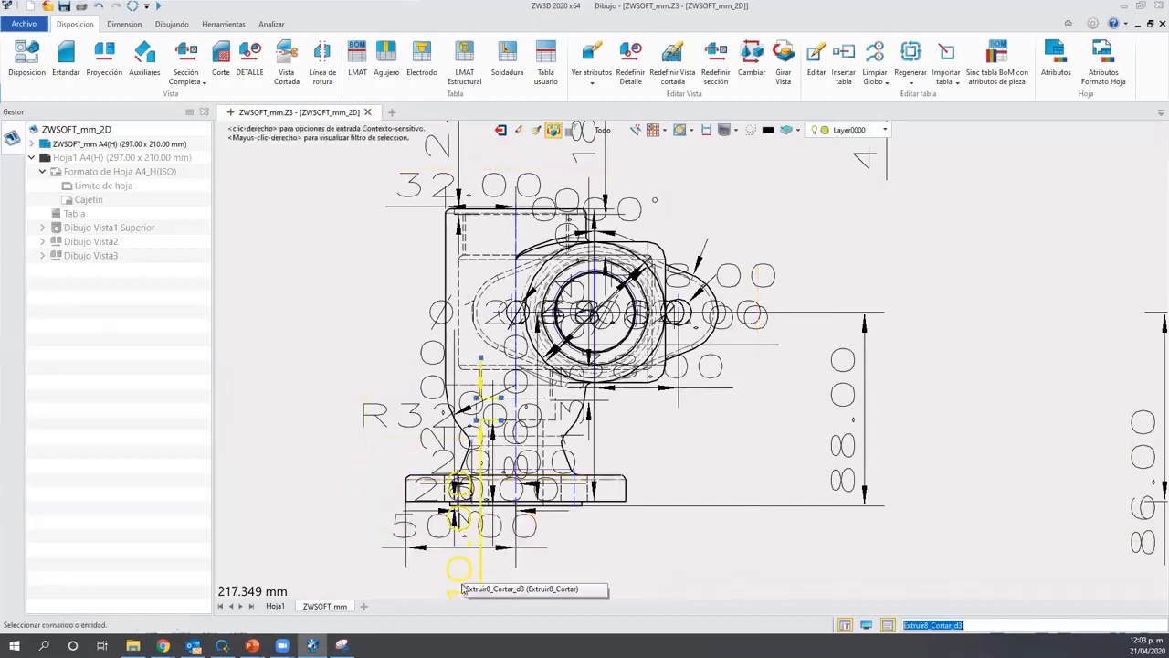
scroll(530, 559, down, 3)
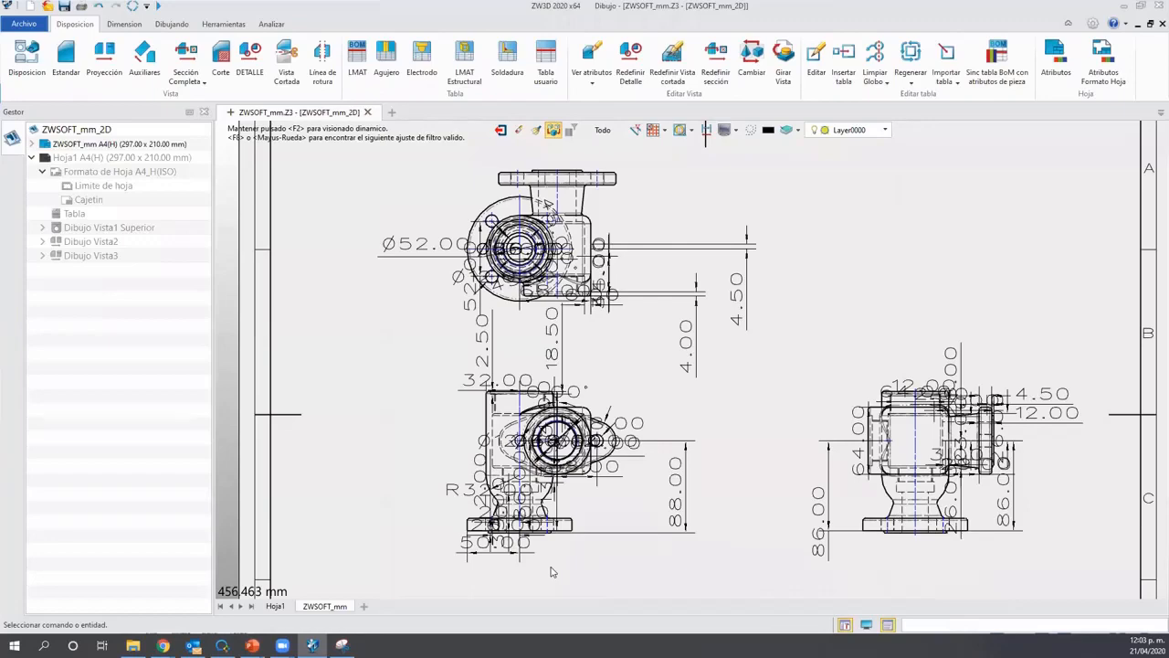
Exit the drawing to the ZWSOFT_mm part and scroll its history tree to the top.
click(499, 132)
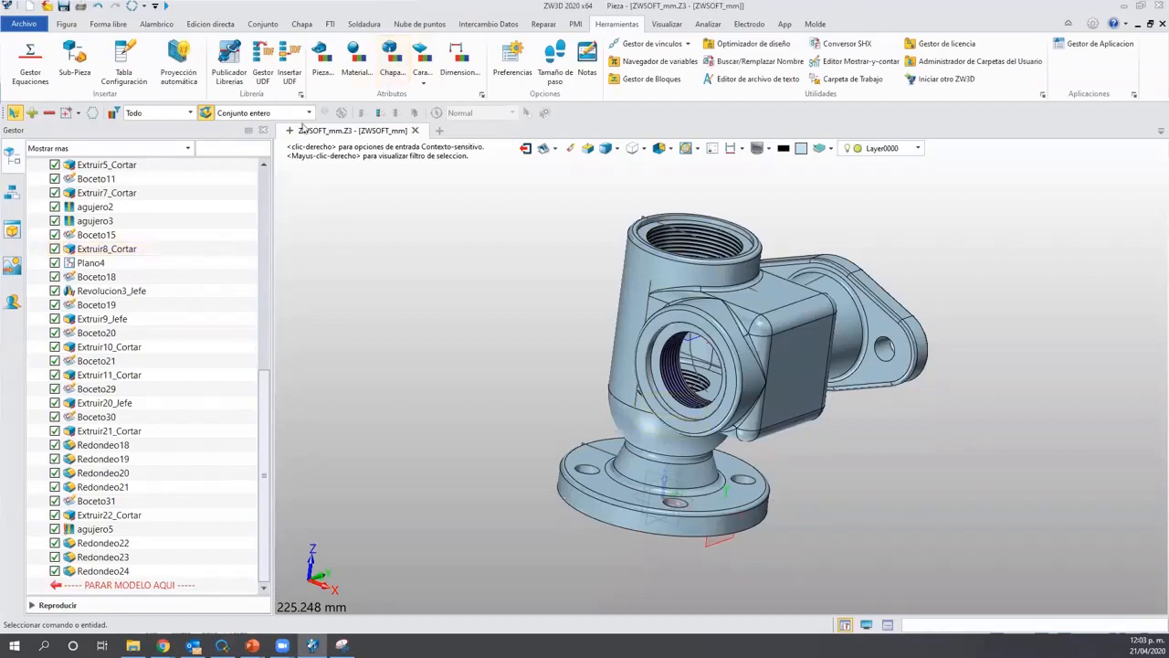
scroll(117, 274, up, 10)
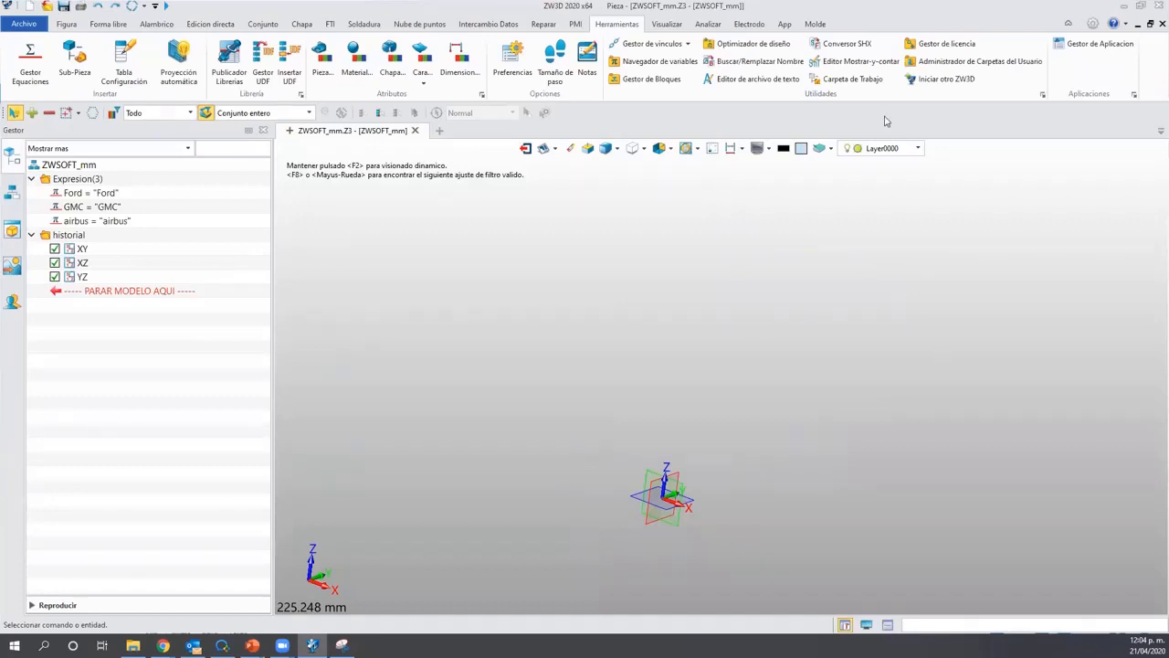
click(543, 149)
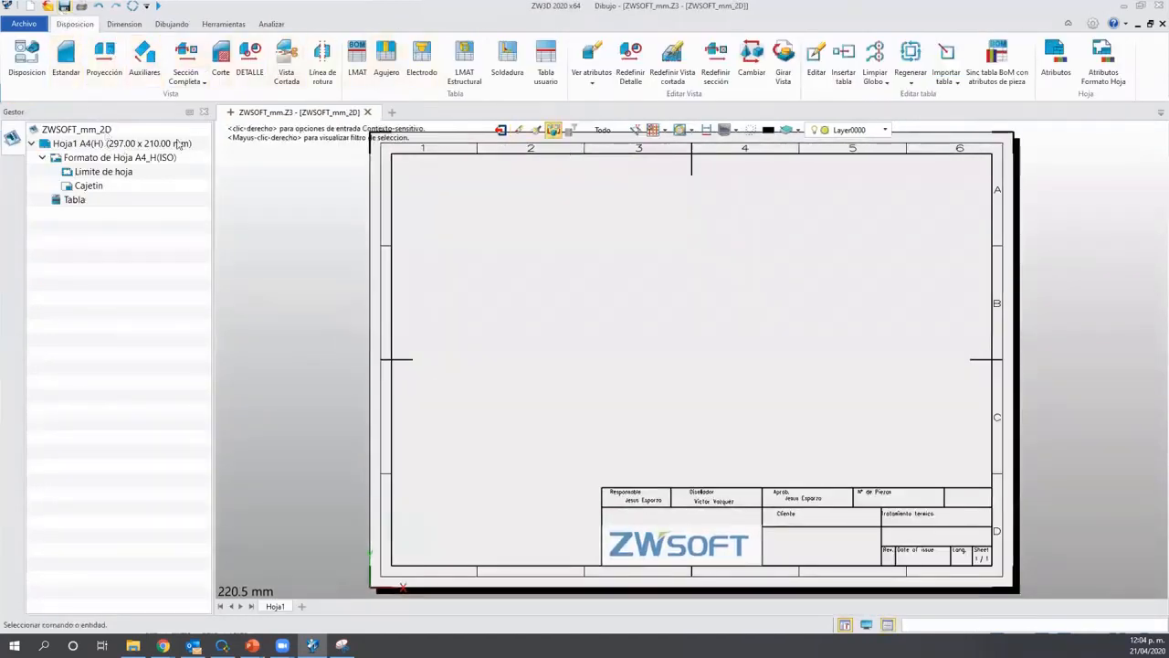
click(500, 129)
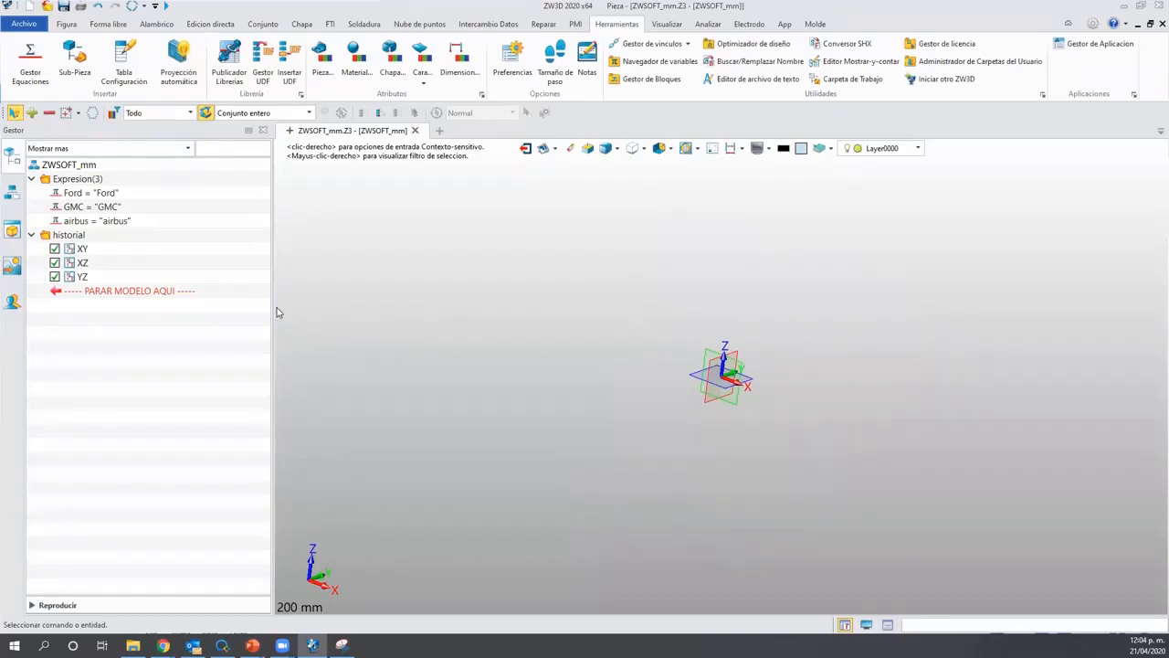
Start a new file from the file menu, then cancel the Crear nuevo archivo dialog.
click(66, 26)
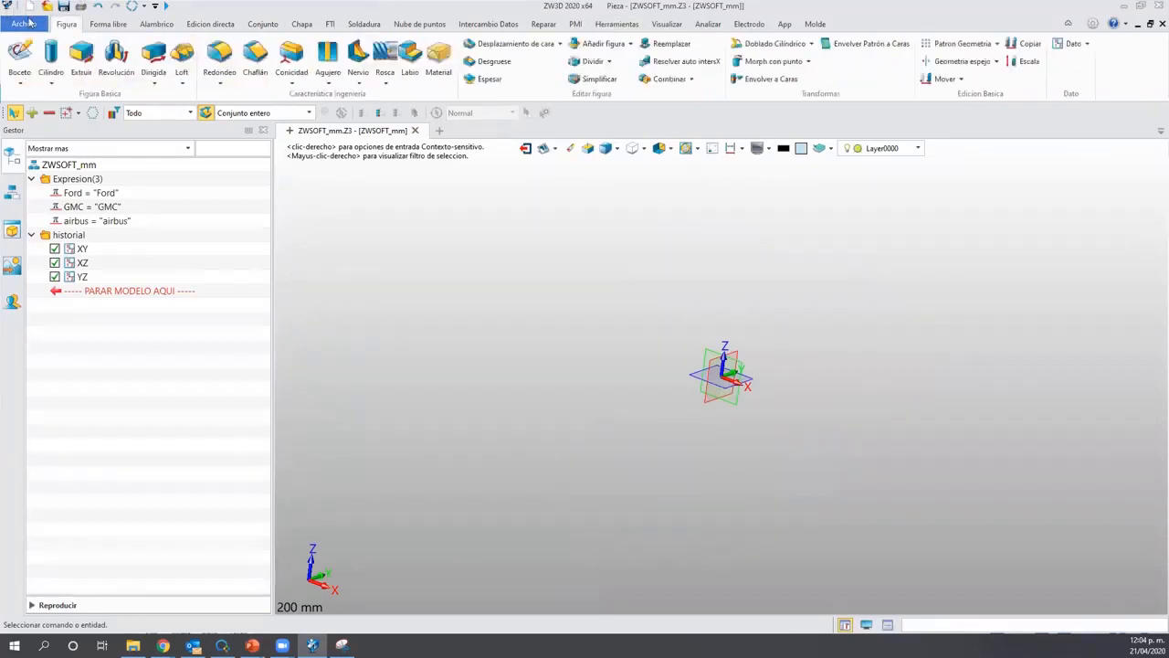
click(29, 24)
click(39, 45)
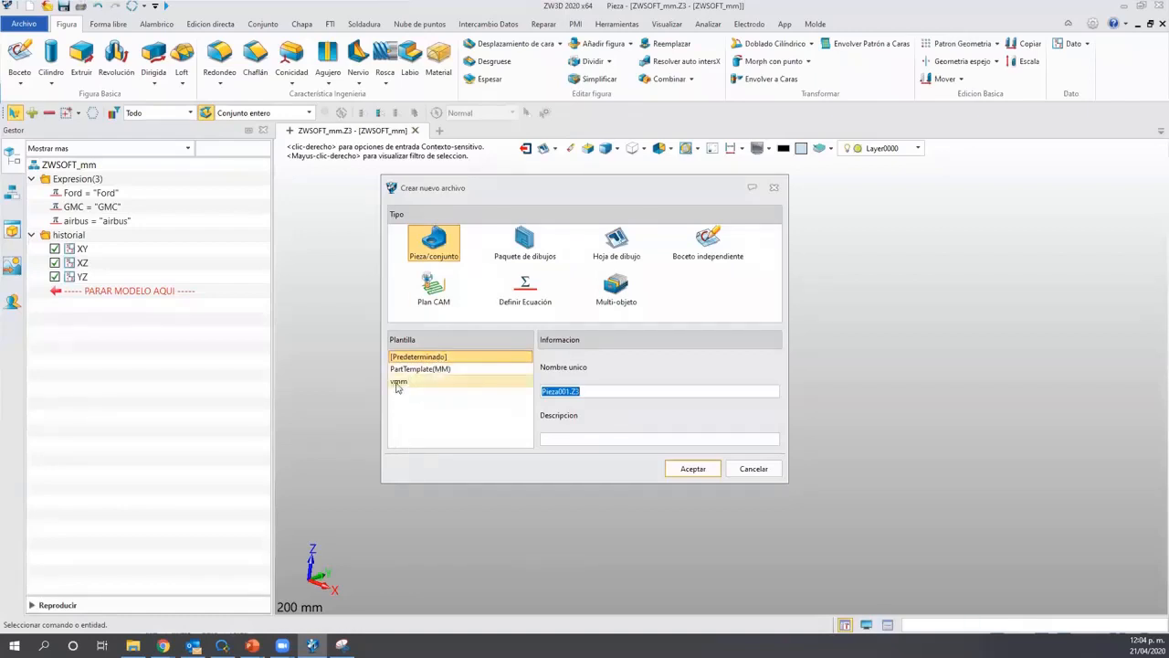
click(752, 469)
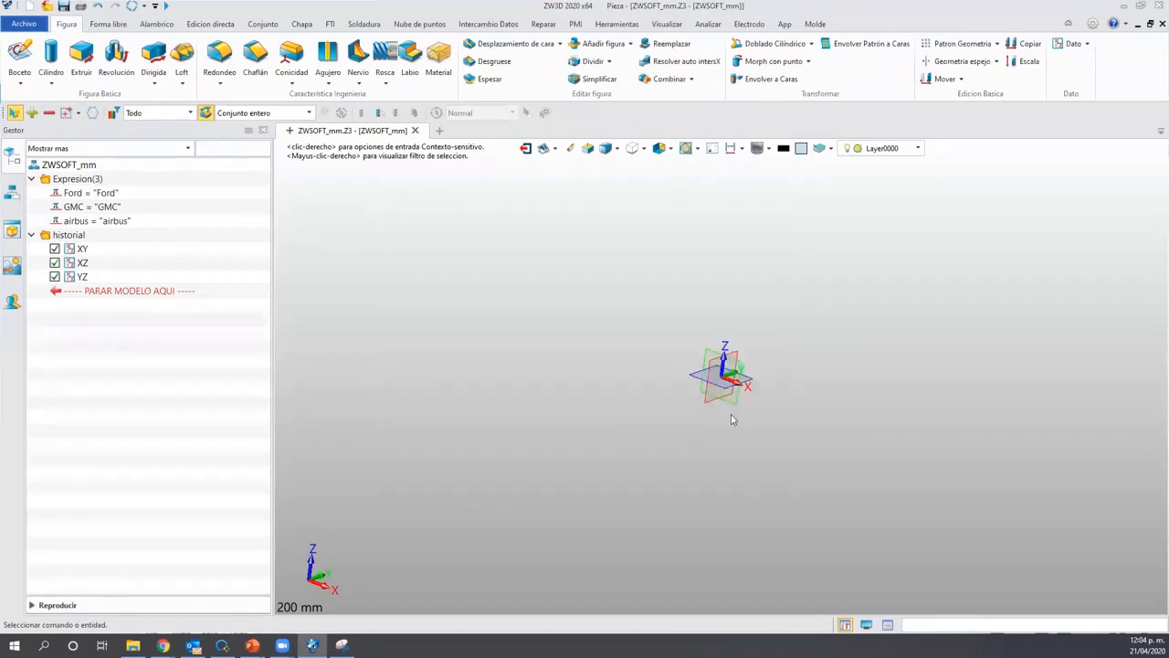
Set Configuración > Archivos > Archivo plantilla objeto to ZWSOFT_mm.Z3, apply, and accept the restart.
click(1093, 25)
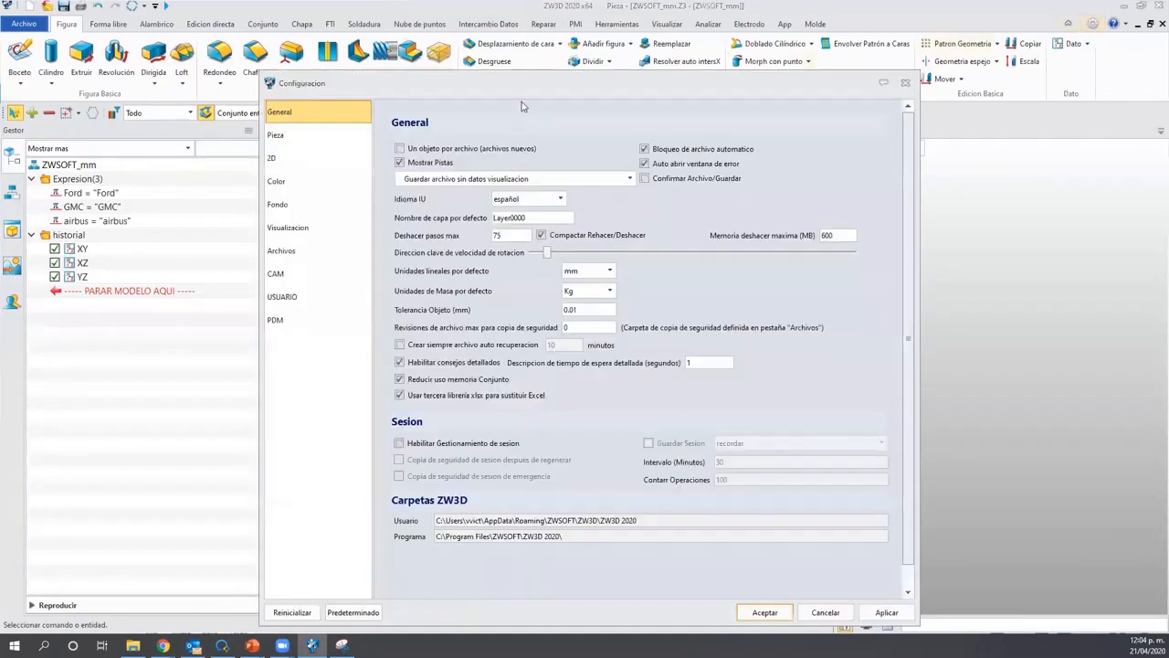
drag(518, 75, 516, 14)
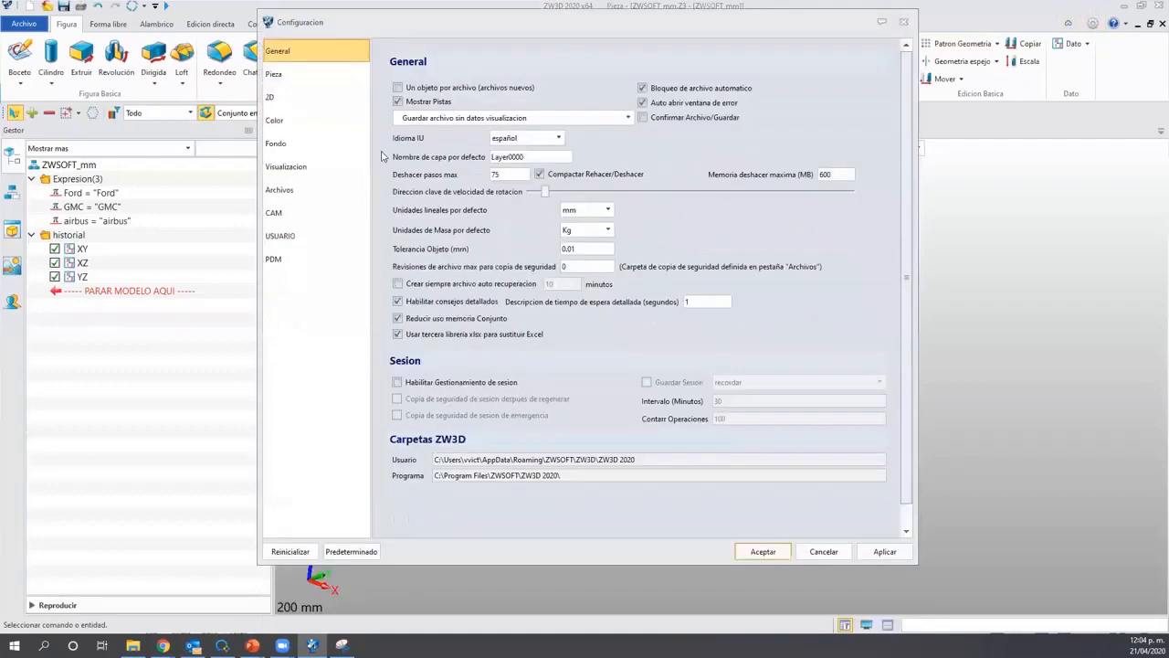
click(302, 189)
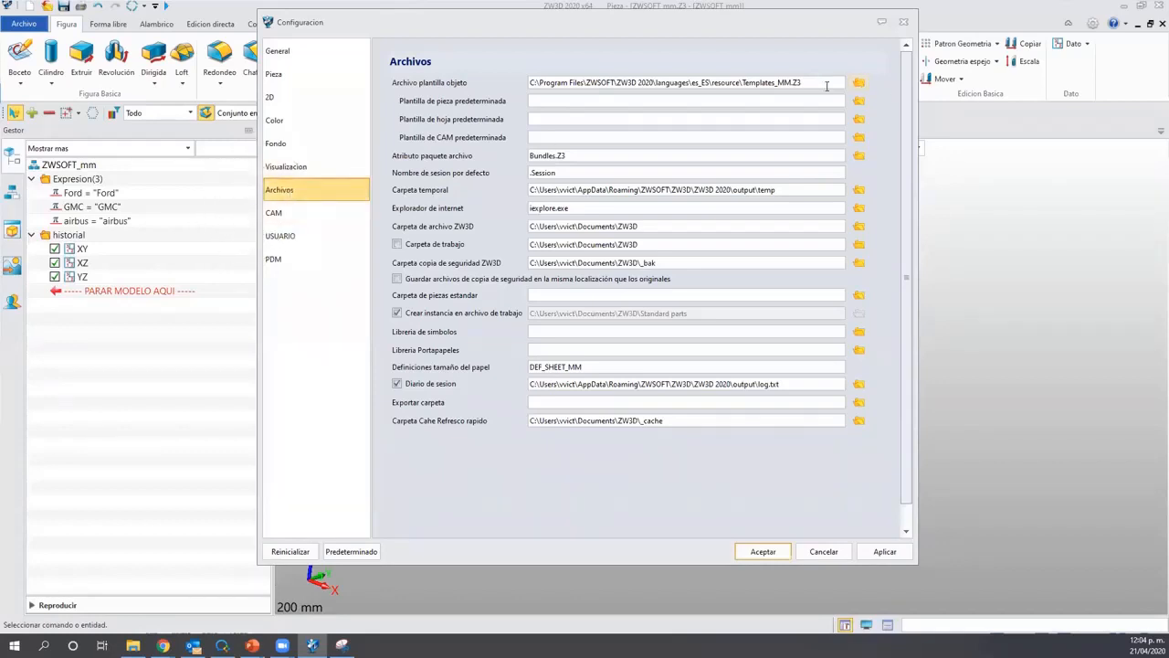
click(858, 82)
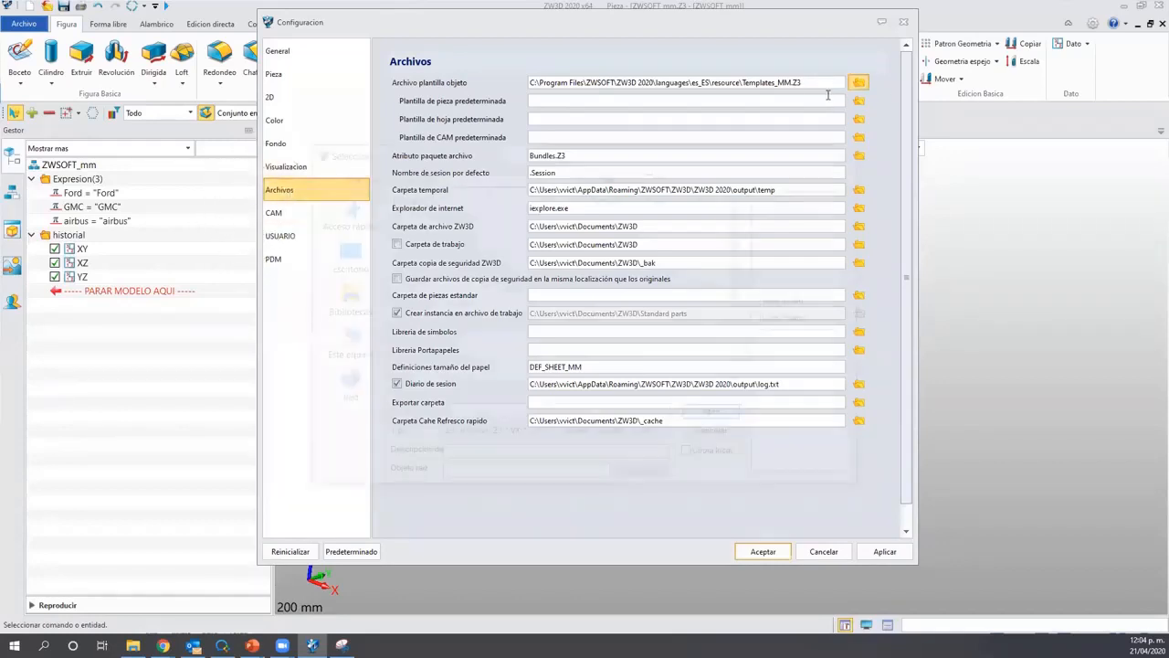
scroll(550, 329, down, 3)
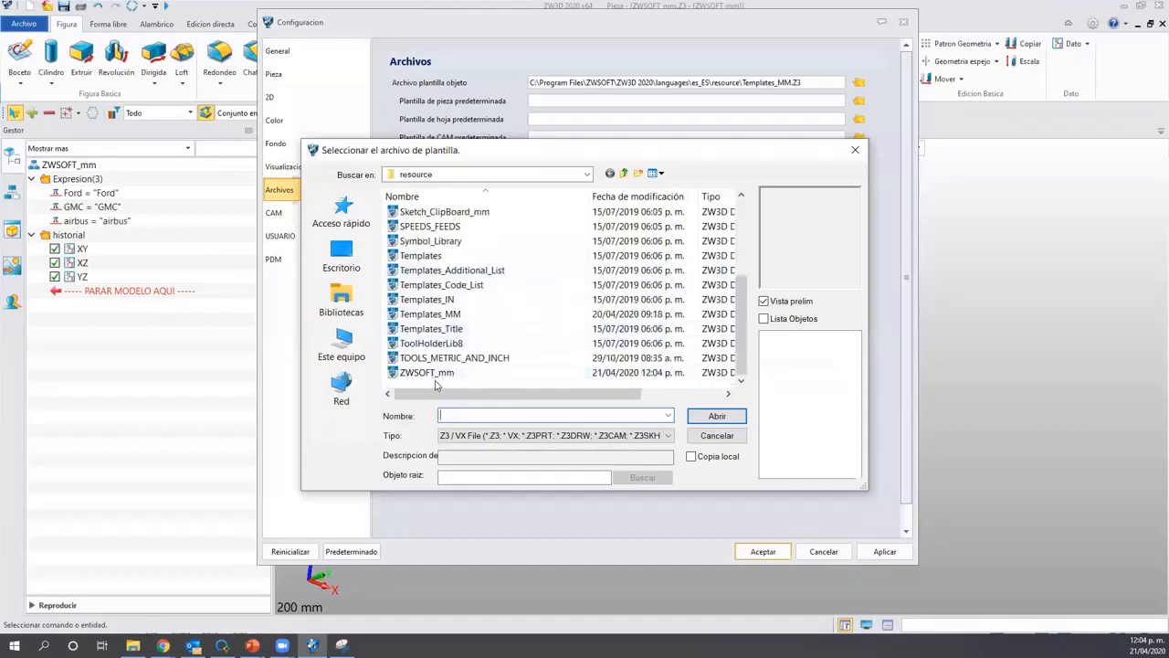
click(503, 372)
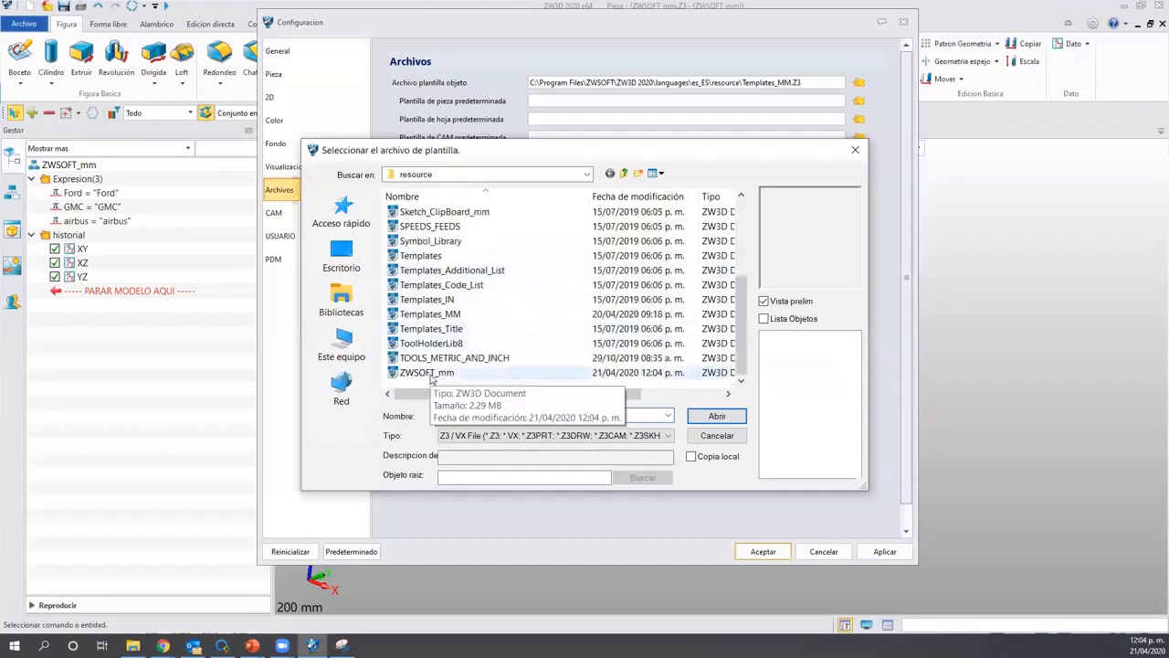
click(721, 417)
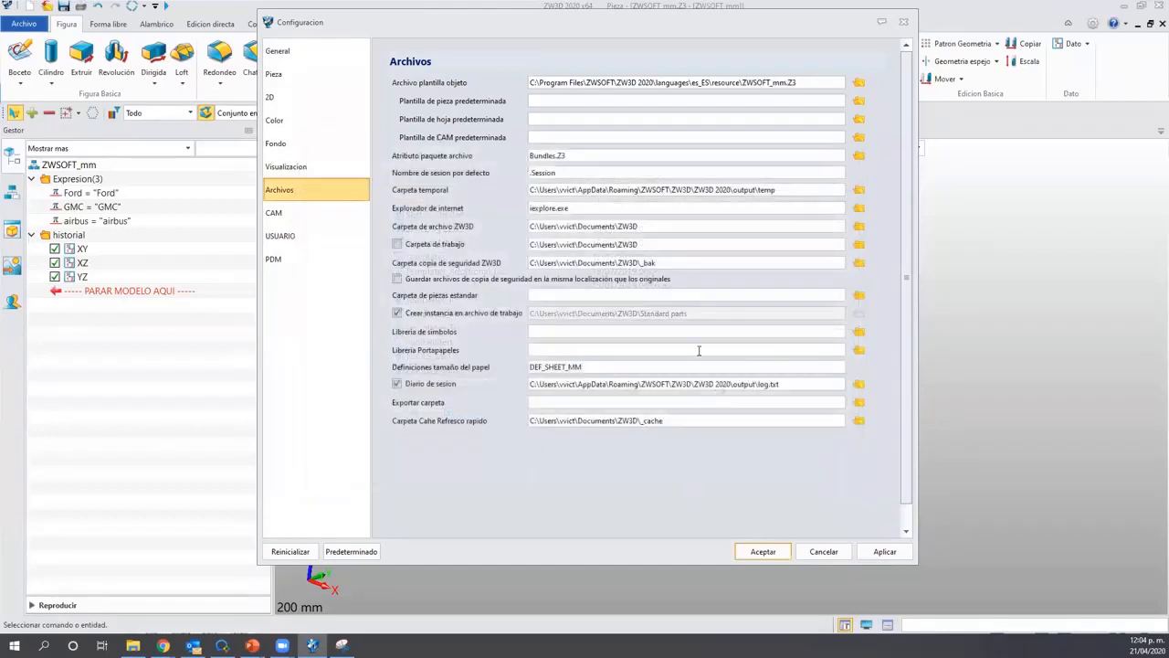
click(885, 552)
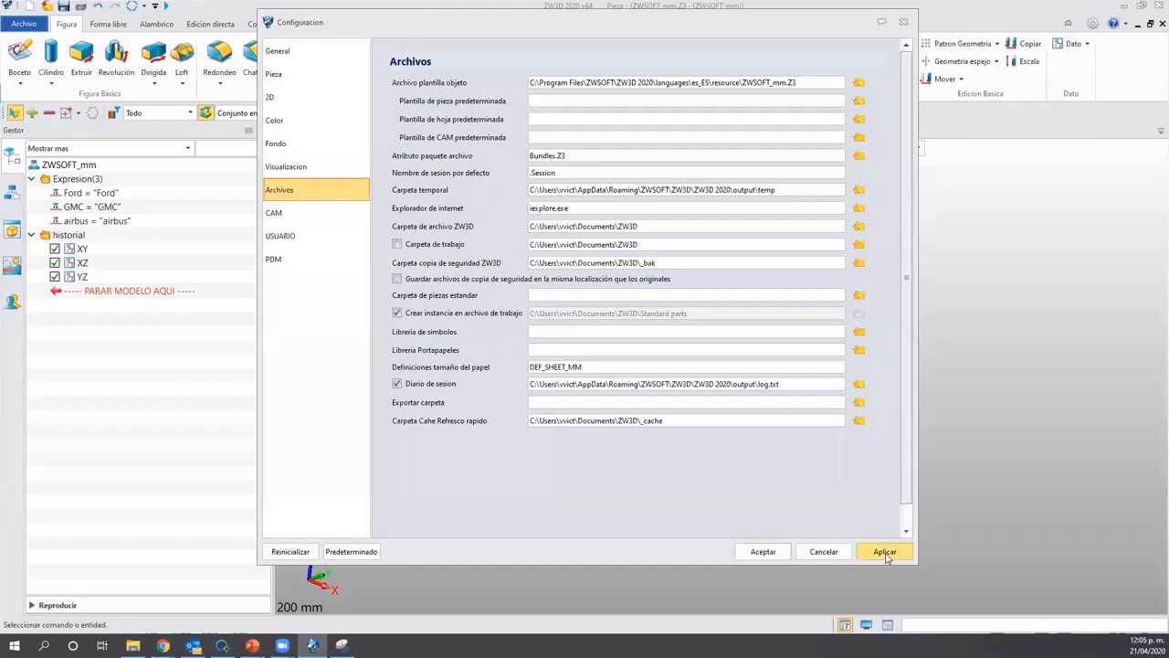
click(631, 394)
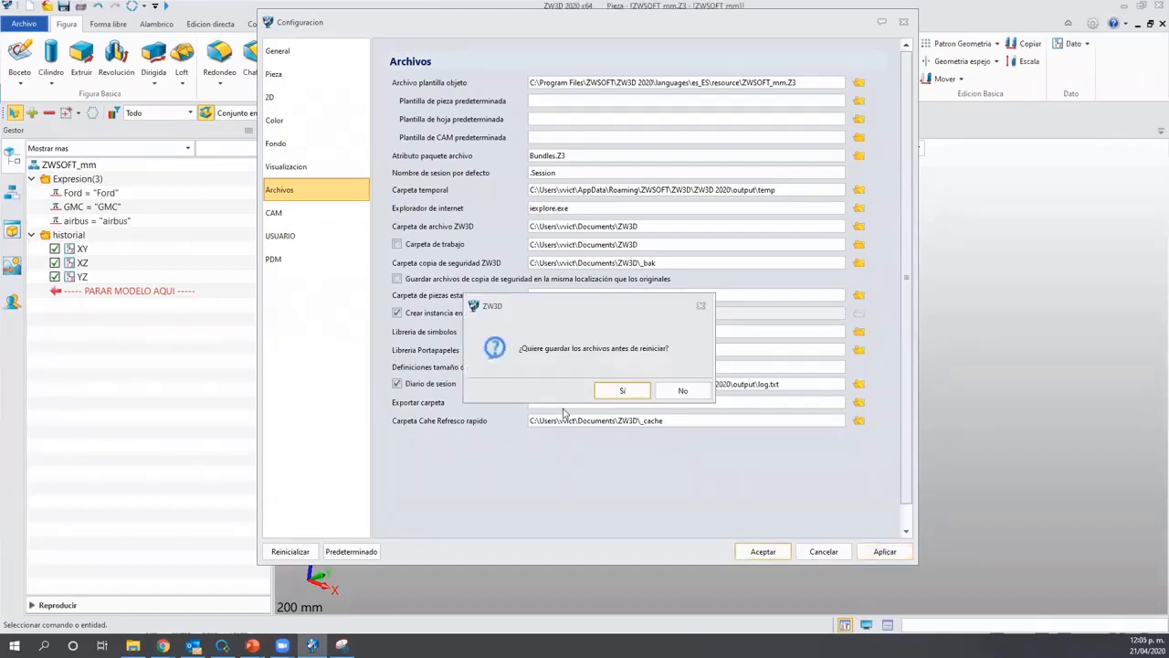
Save open files for the restart and minimize ZW3D to show the 'Creación de Plantilla para piezas' slide.
click(610, 392)
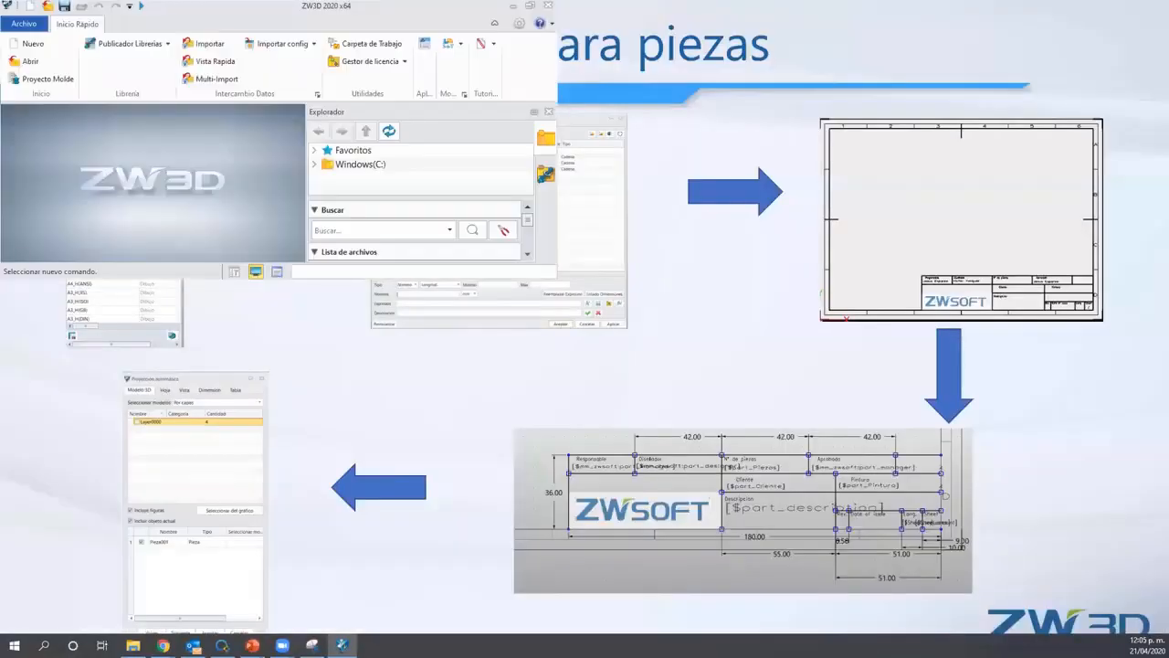
click(513, 5)
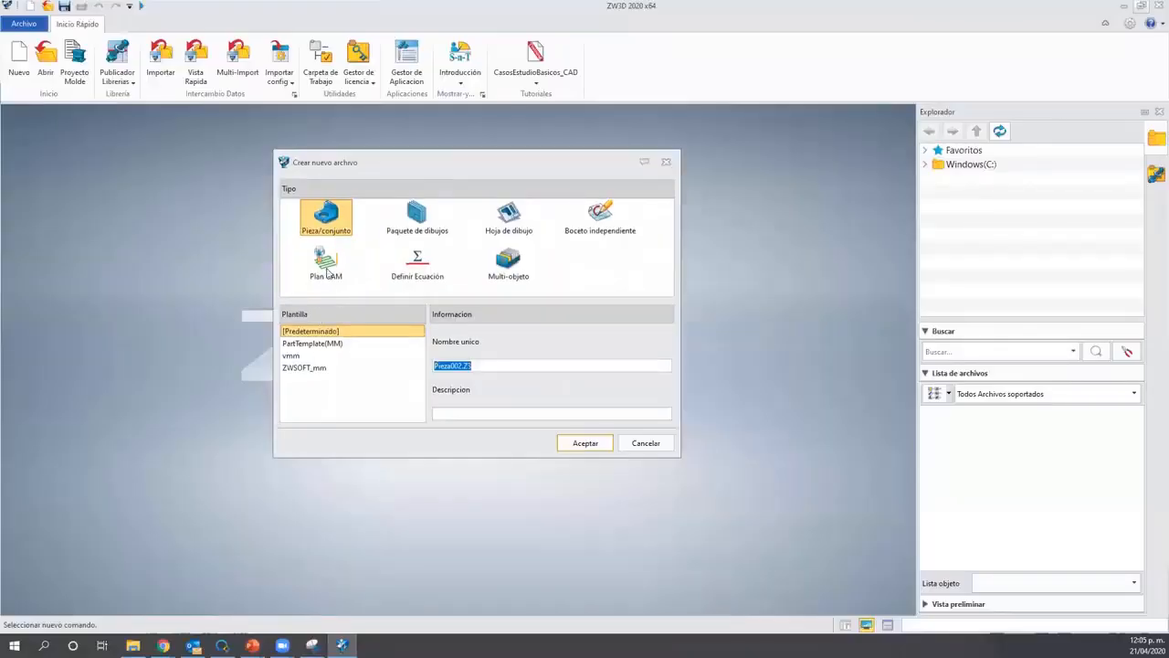
Create part Pieza002 using ZWSOFT_mm as its Plantilla, keeping Pieza/conjunto.
click(326, 272)
click(320, 217)
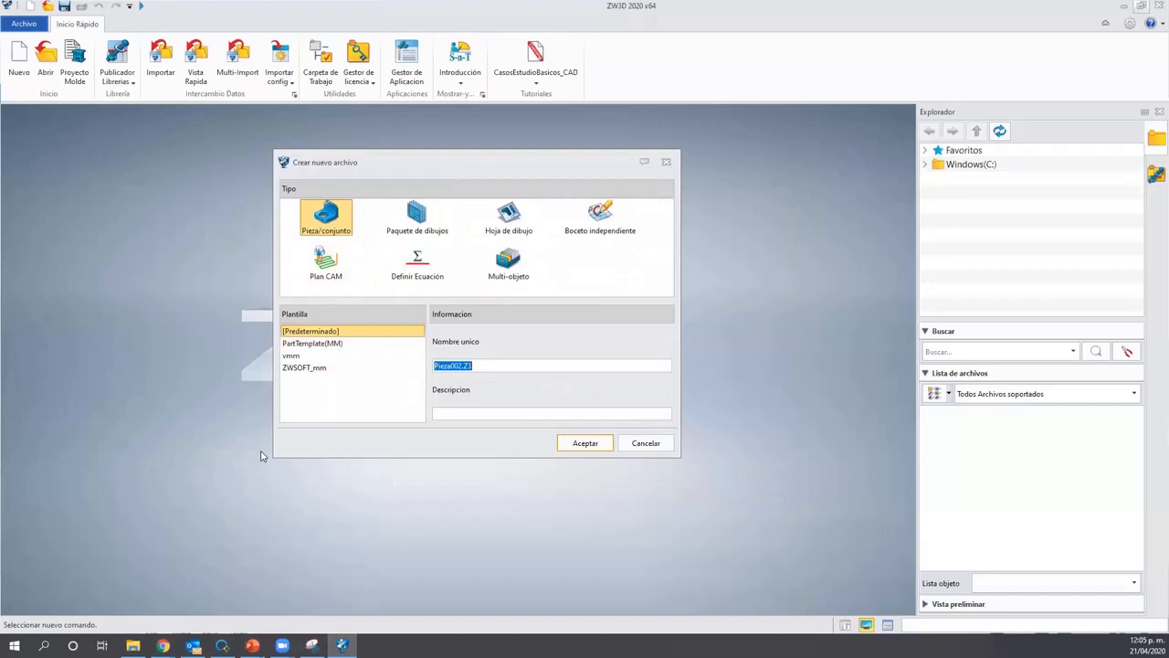
click(301, 368)
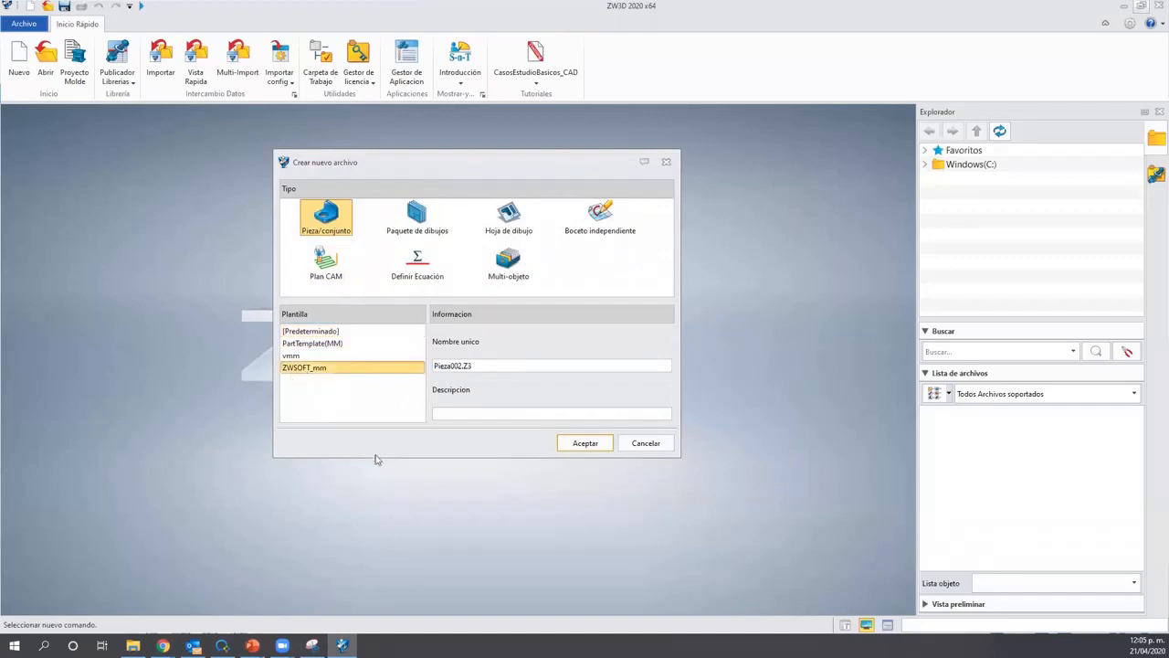
click(586, 445)
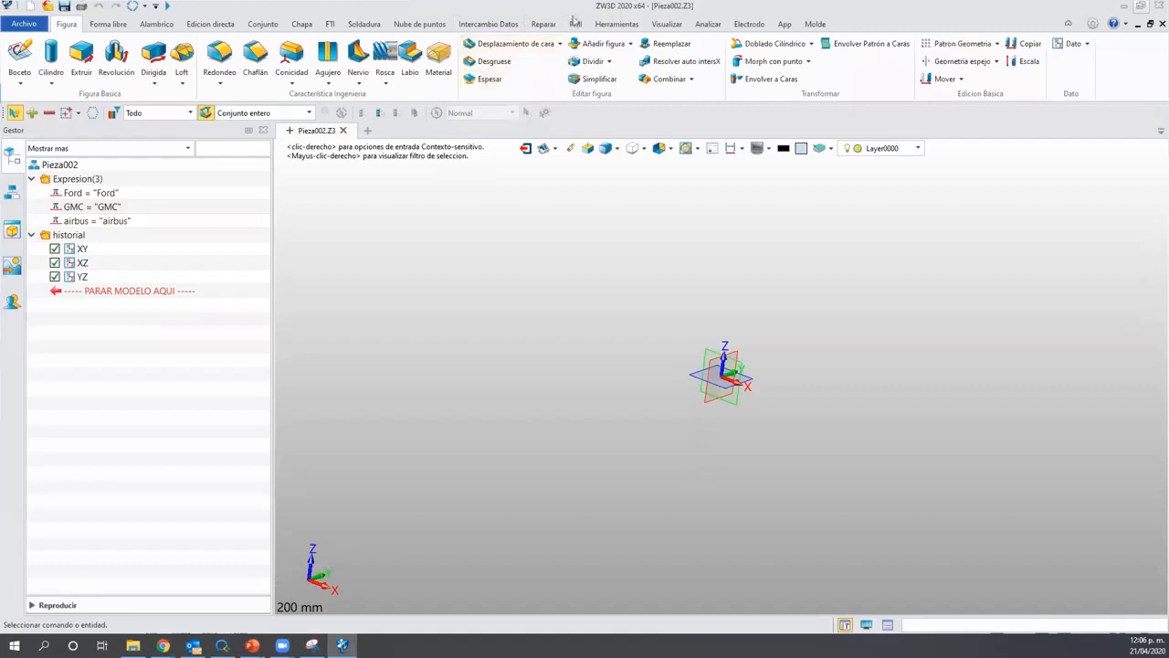
Show Pieza002's USUARIO part attributes: Cliente Ford, Pintura Si, T.Termicos Templado, Piezas 100.
click(605, 24)
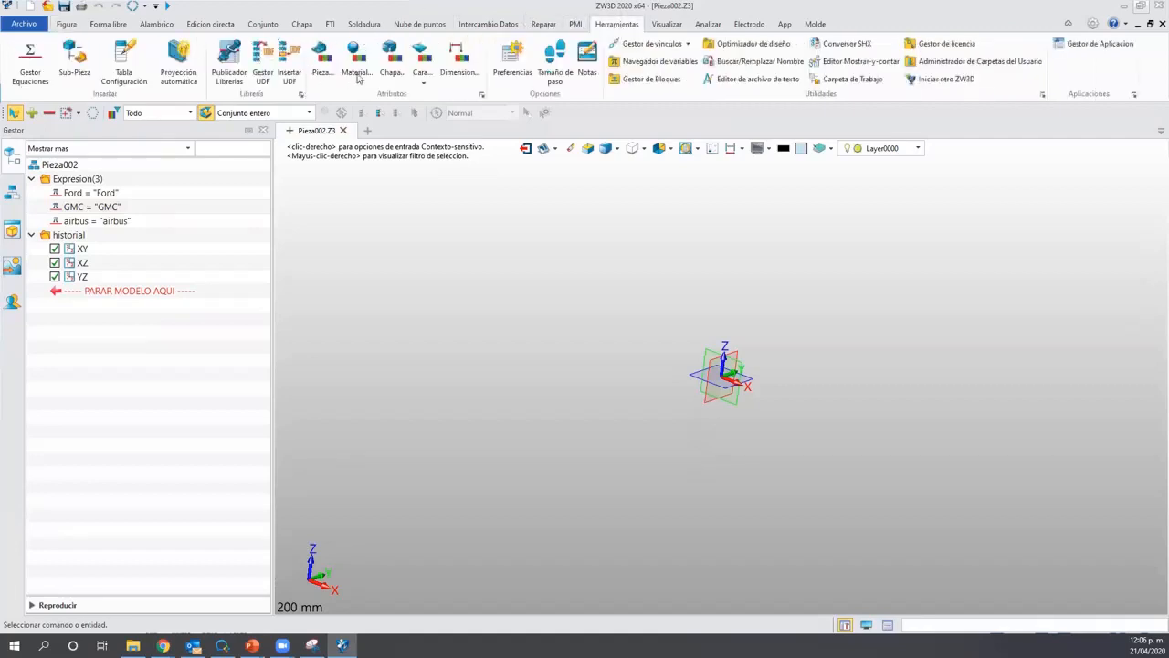
click(324, 63)
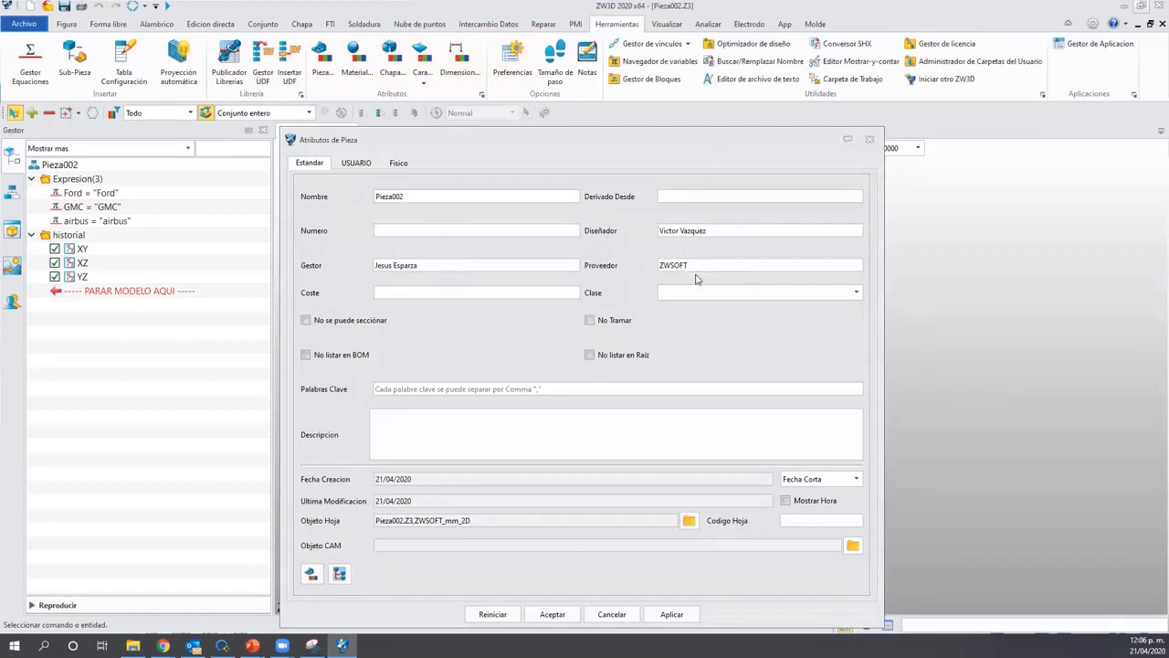
click(359, 164)
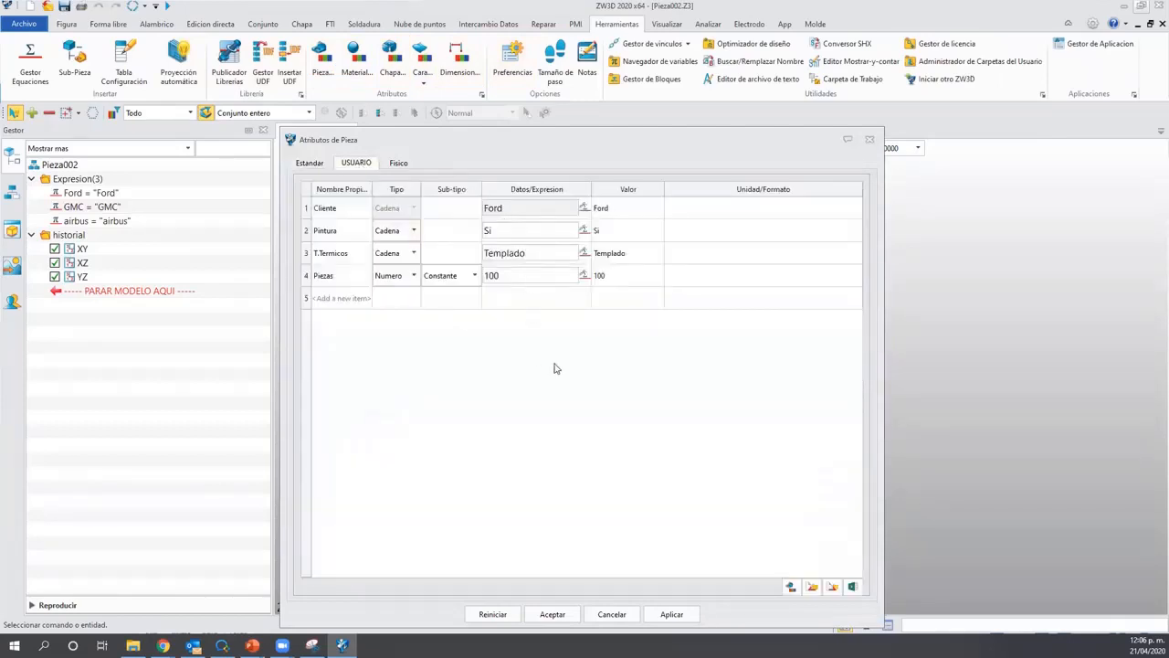
Close Atributos de Pieza and advance the slideshow to the 'Gracias' closing slide.
click(869, 140)
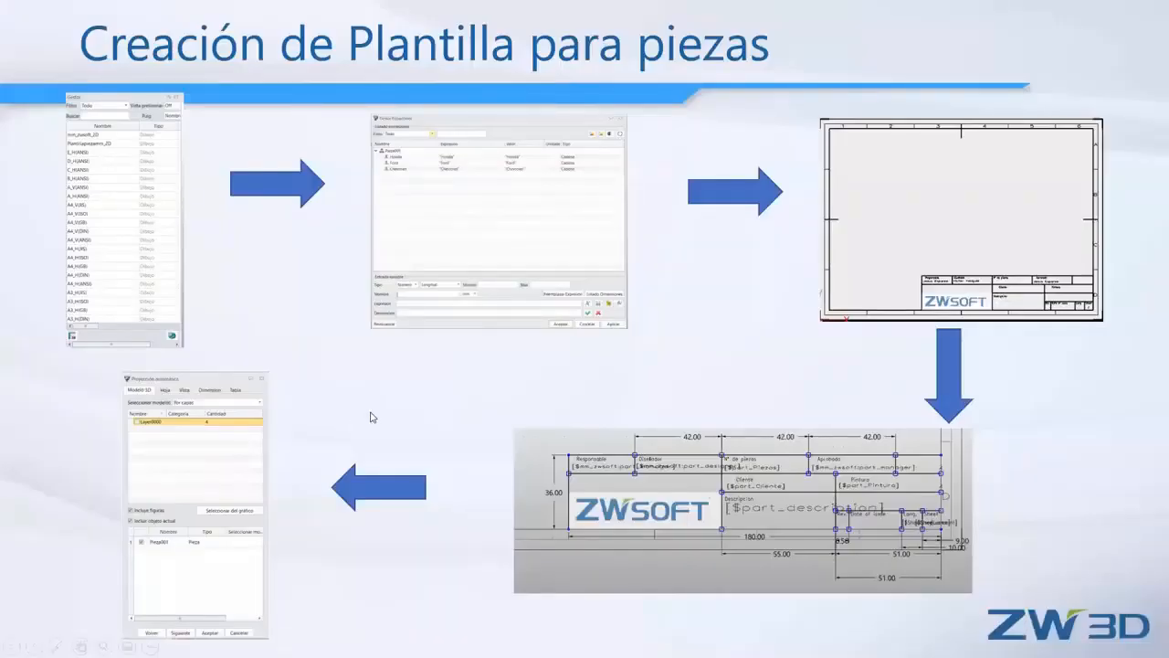
click(373, 413)
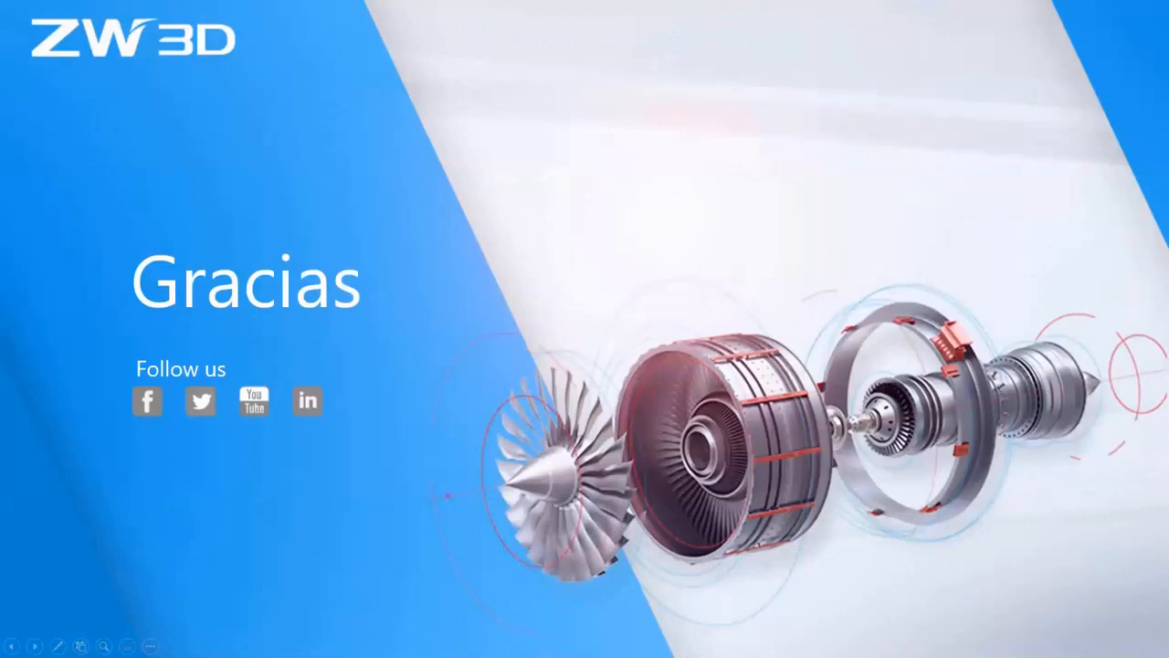